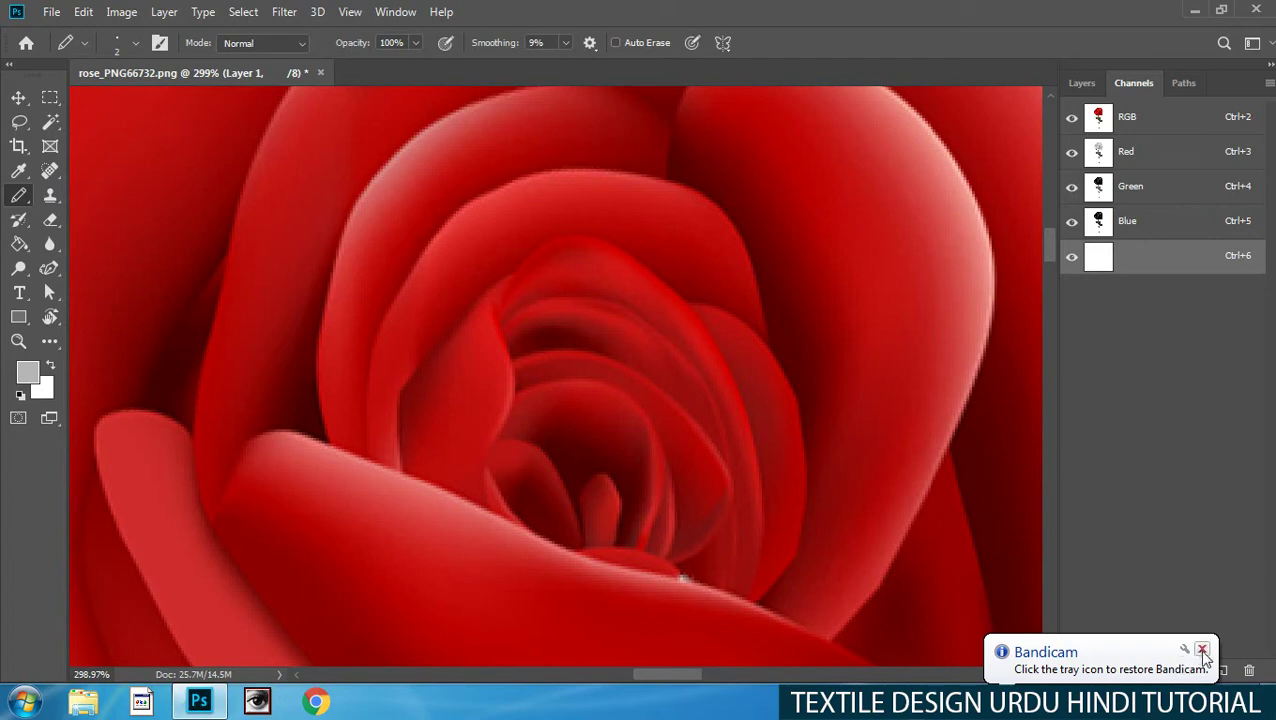
Delete the empty extra alpha channel from the Channels panel.
left_click(1202, 649)
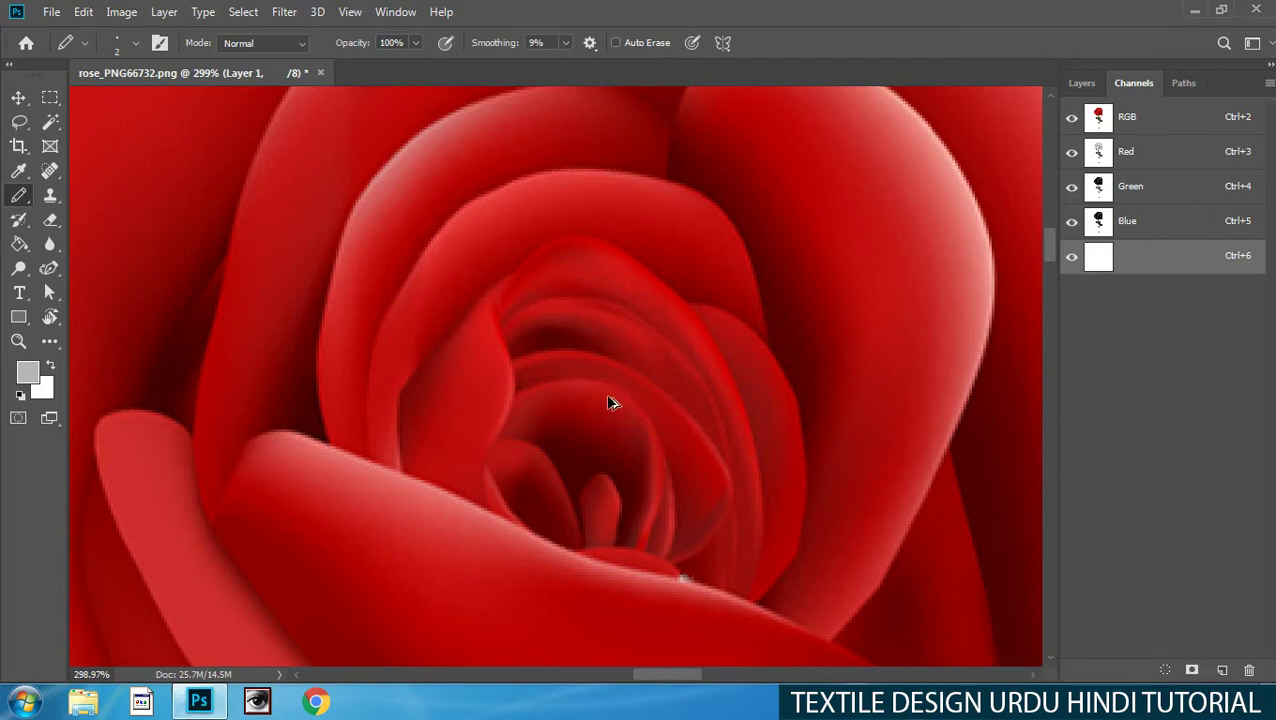
left_click_drag(611, 403, 613, 407)
scroll(615, 390, "down", 5)
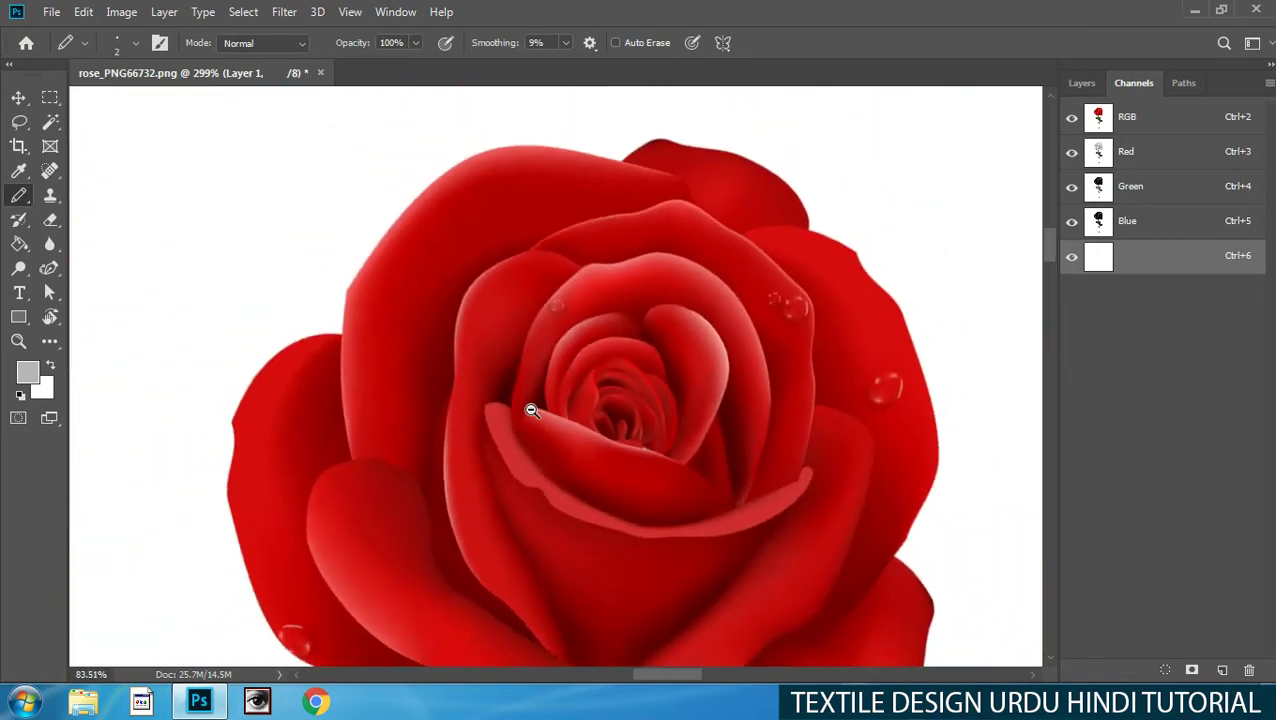
scroll(615, 370, "down", 3)
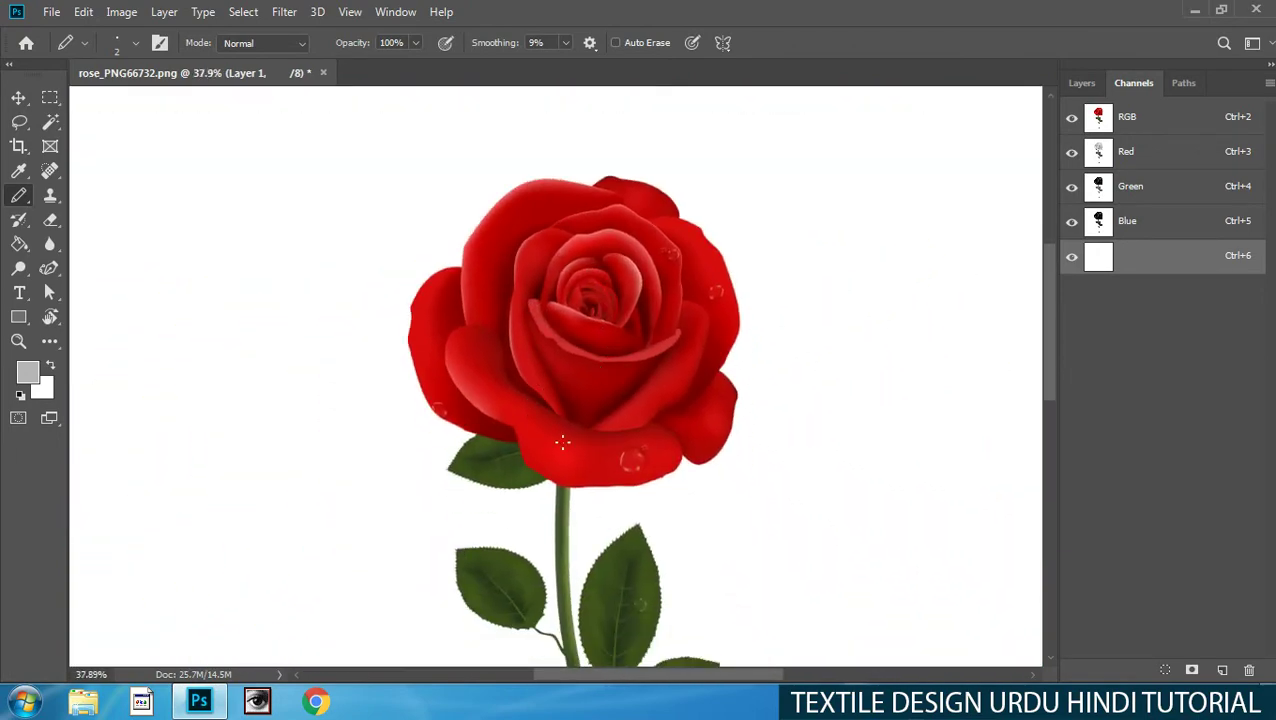
left_click(1249, 670)
key("Return")
Check the image size without changes, zoom out, and return to the channel list.
left_click(1081, 83)
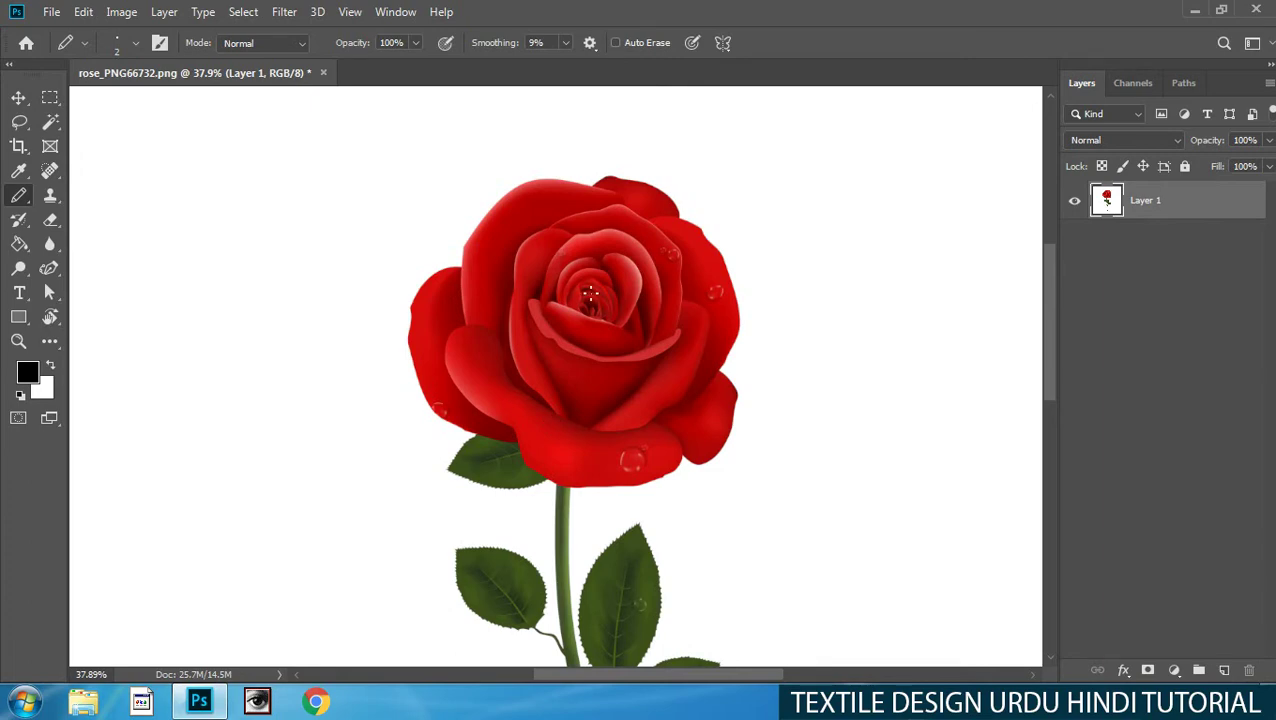
key("ctrl+alt+i")
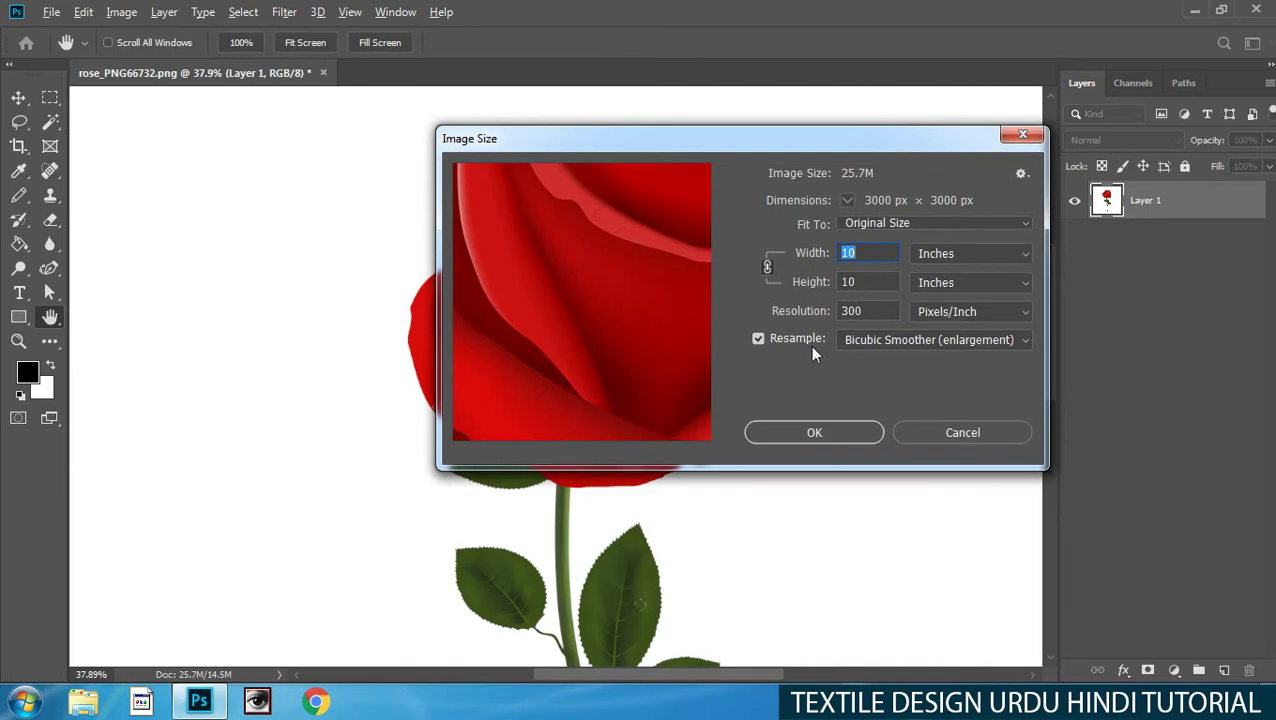
key("Escape")
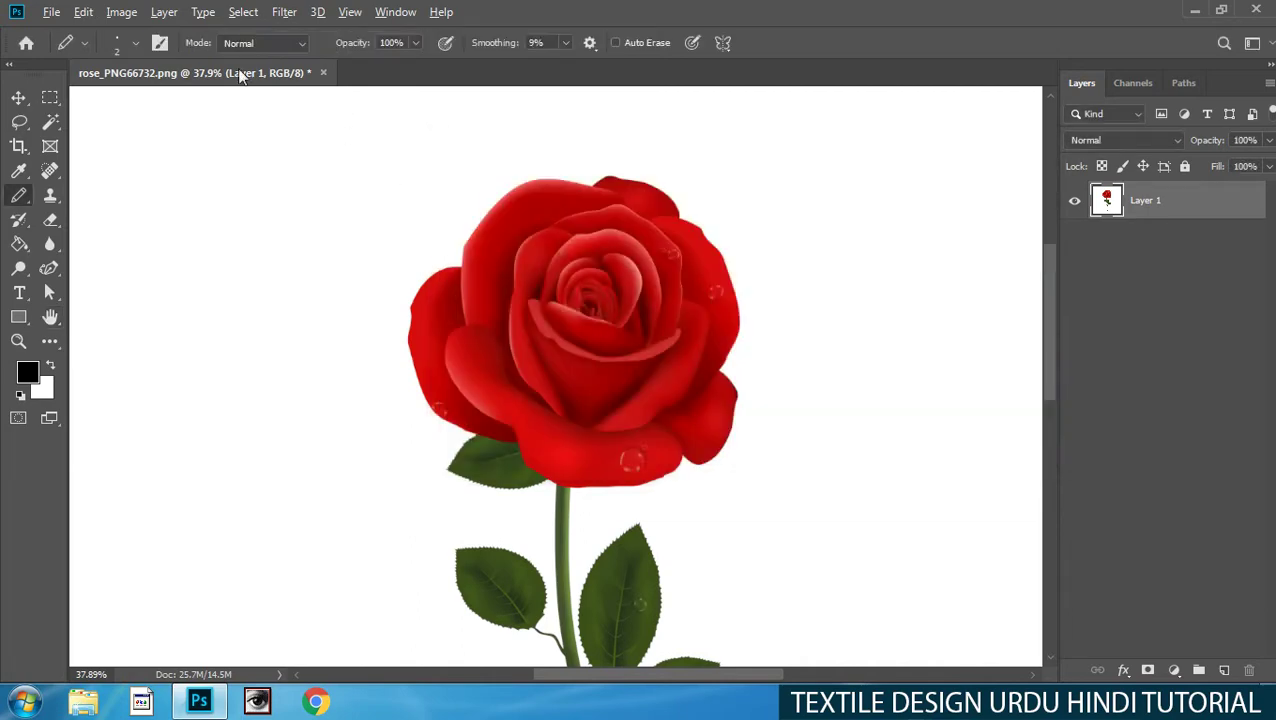
left_click(121, 12)
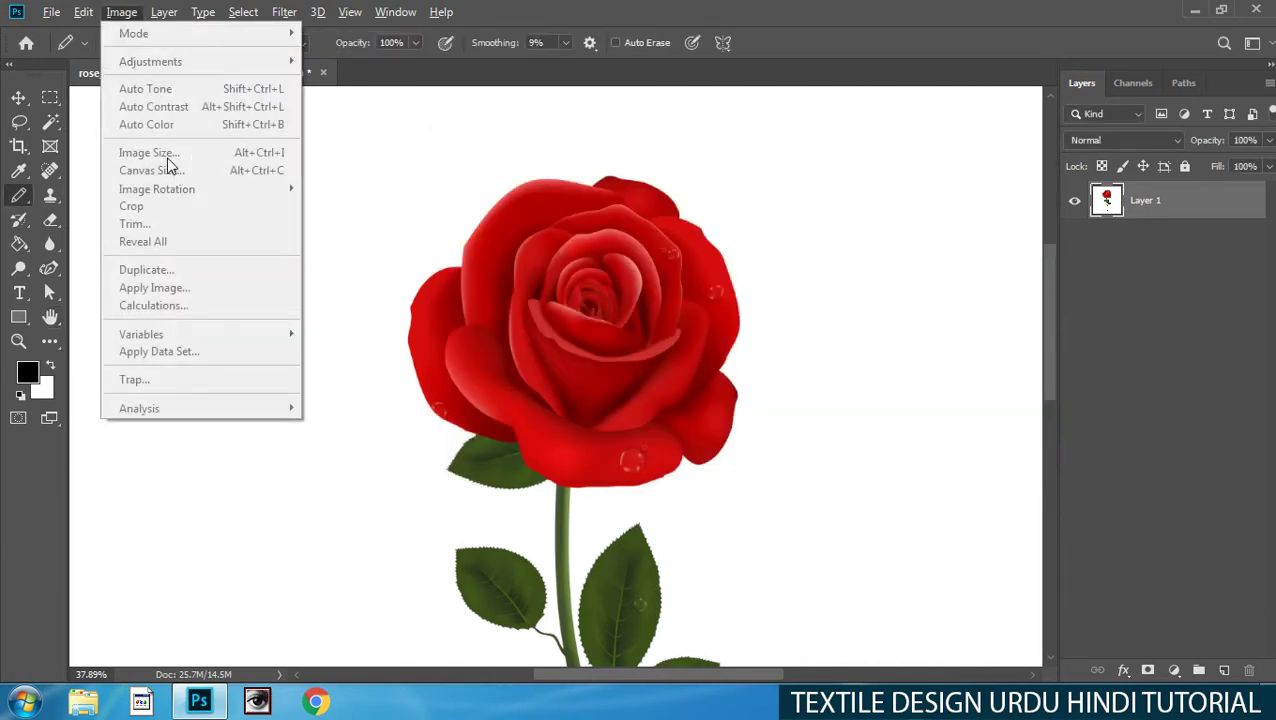
key("Escape")
key("alt+space")
left_click(595, 407, "alt")
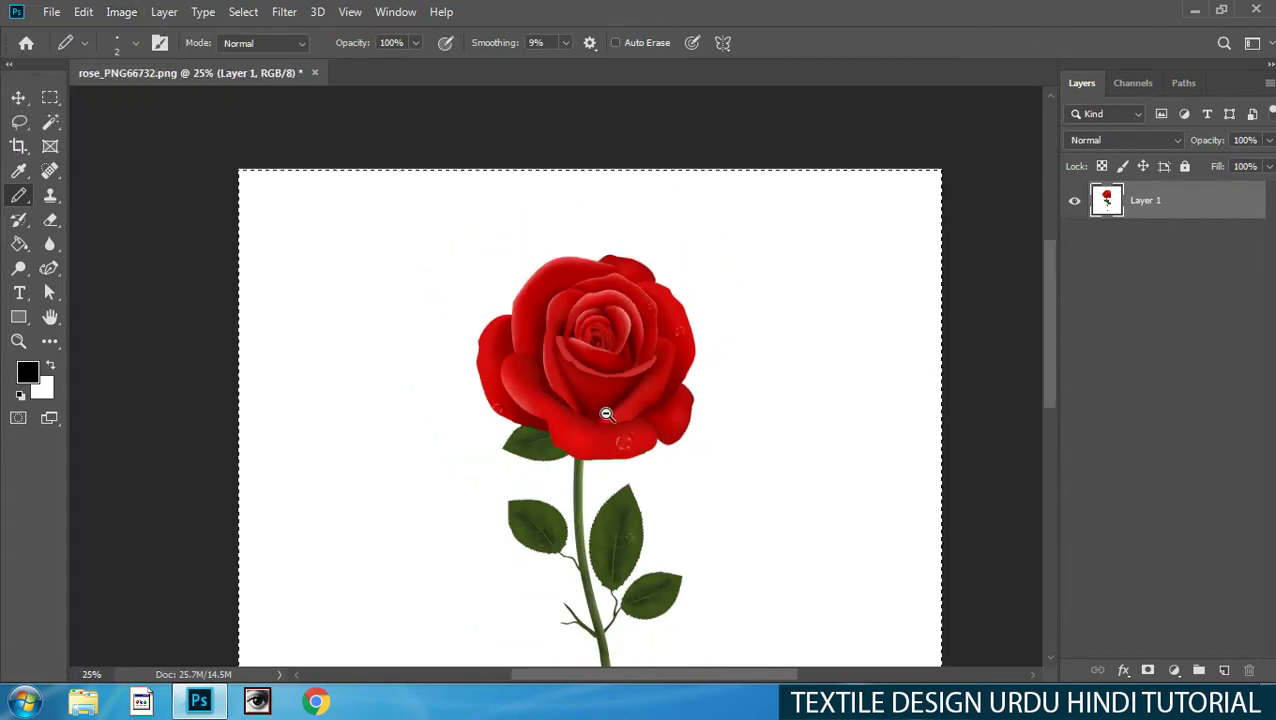
scroll(600, 410, "up", 2)
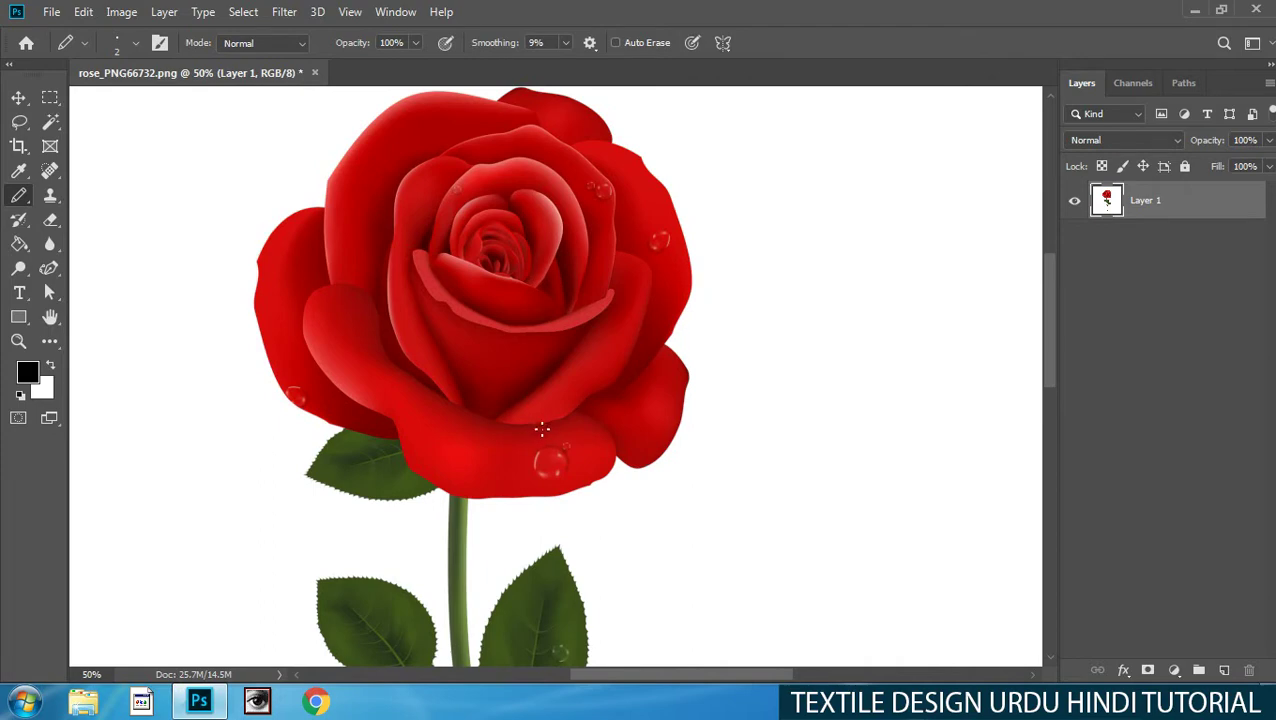
left_click(1130, 85)
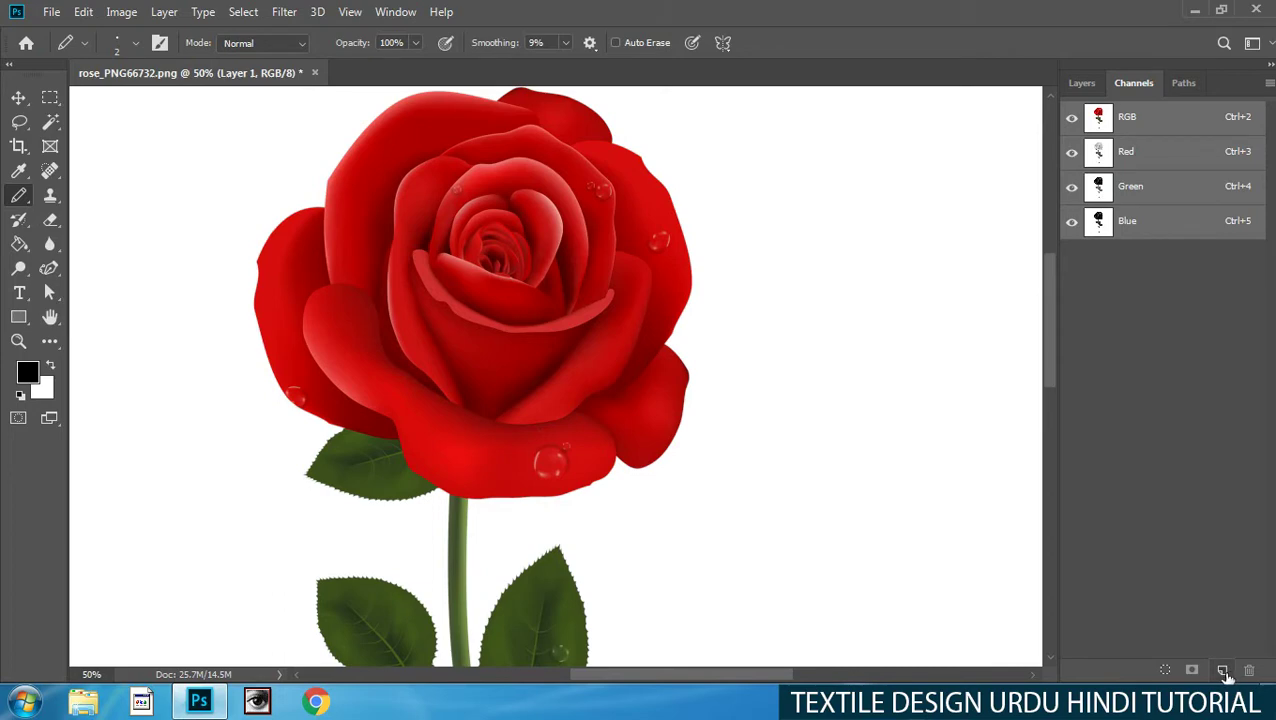
Create a spot channel named 'mask' with black ink at 100% solidity.
left_click(1224, 673, "ctrl")
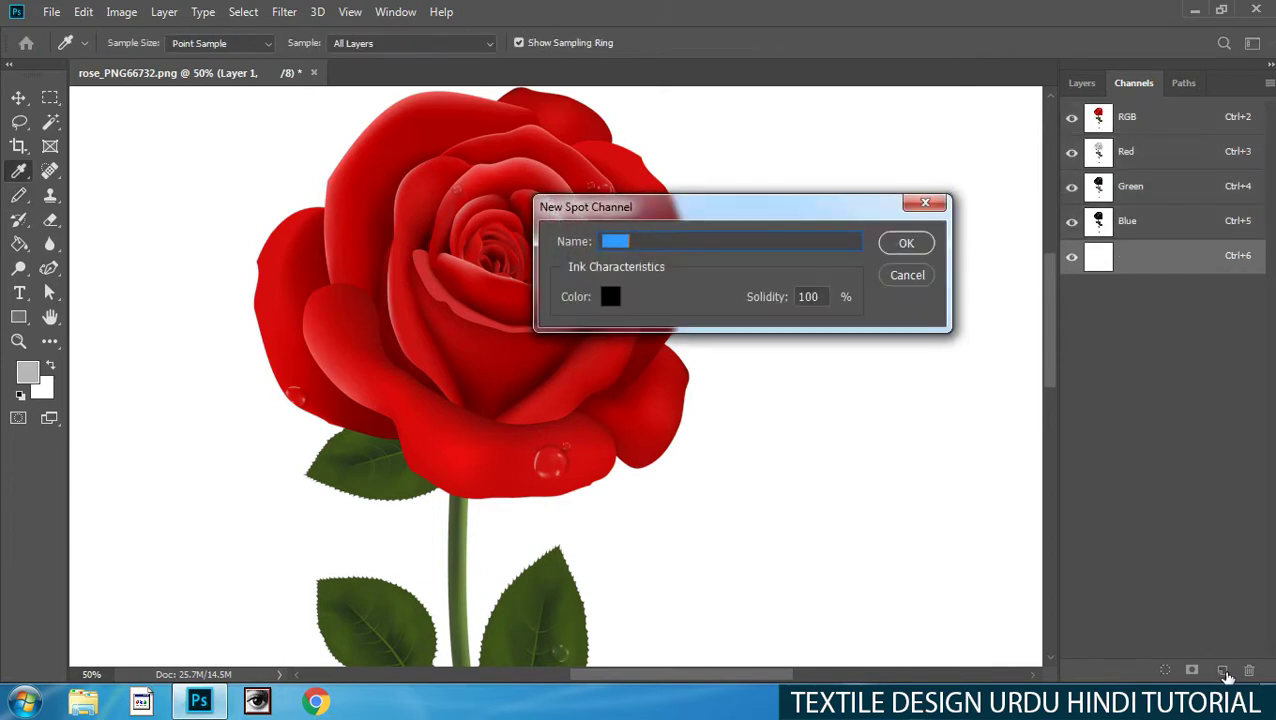
type("ma")
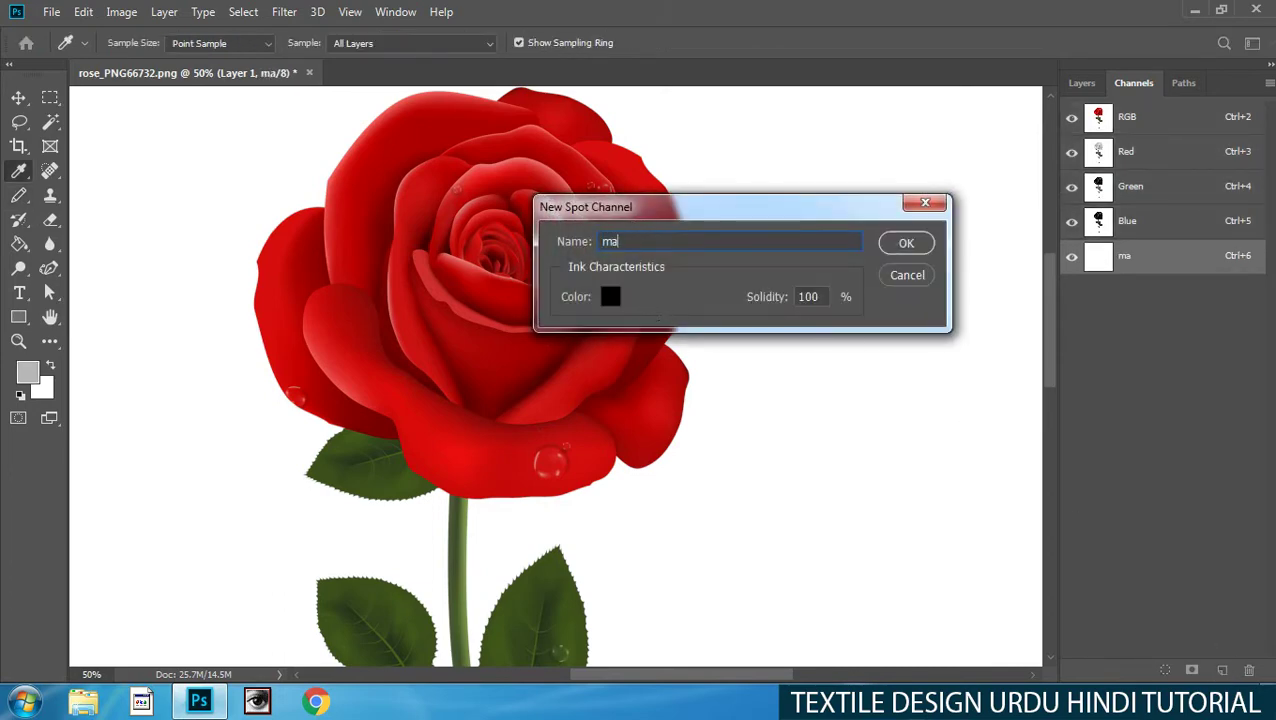
type("sk")
key("ctrl+a")
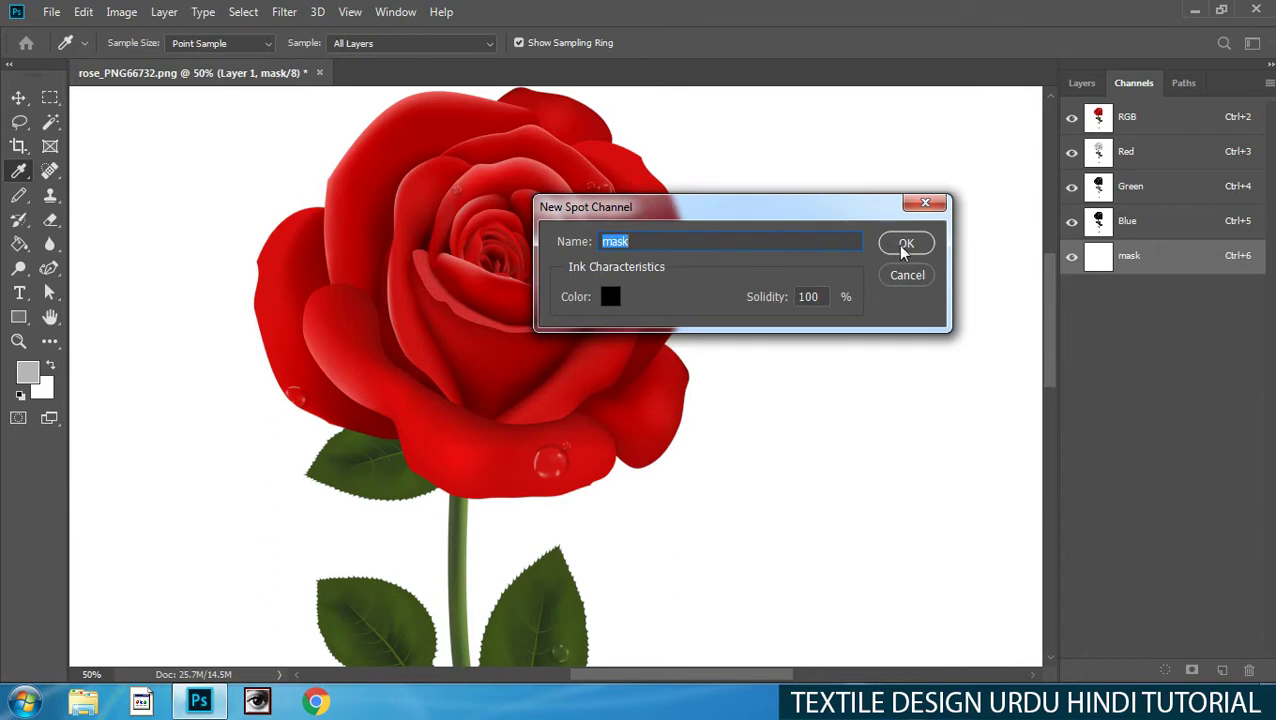
left_click(918, 248)
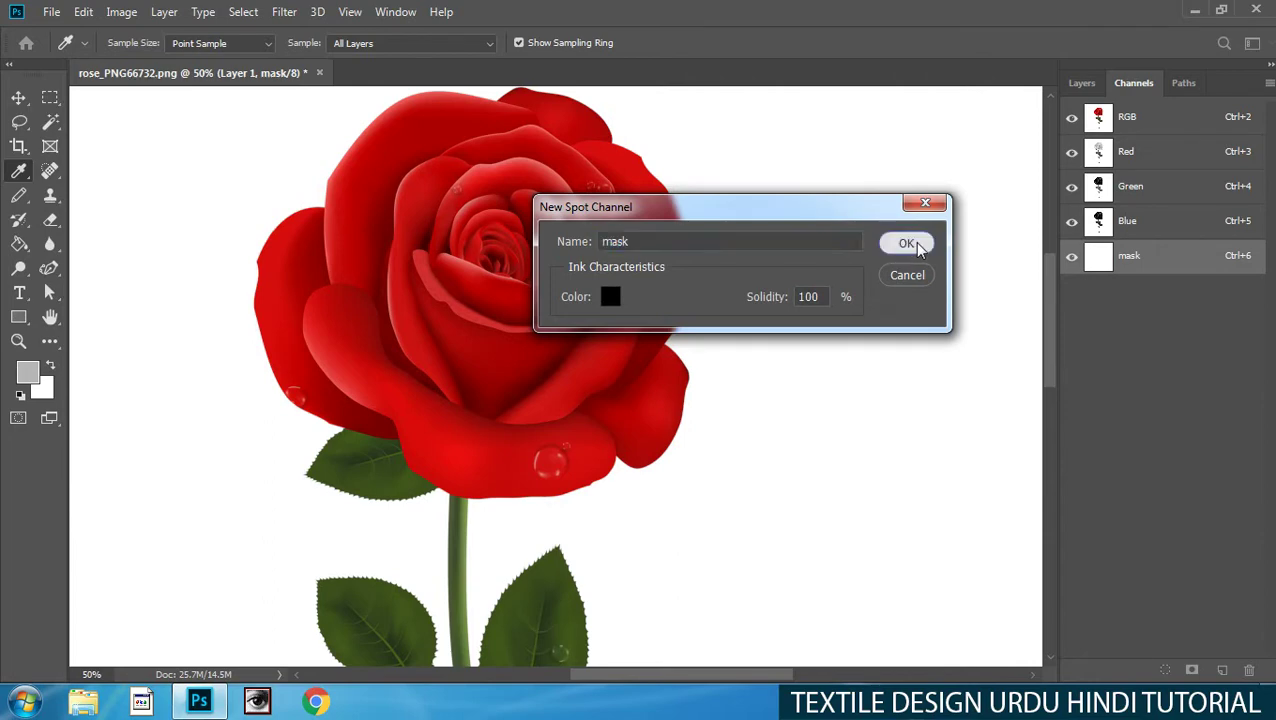
Zoom in on the rose centre and set the foreground colour to black.
key("b")
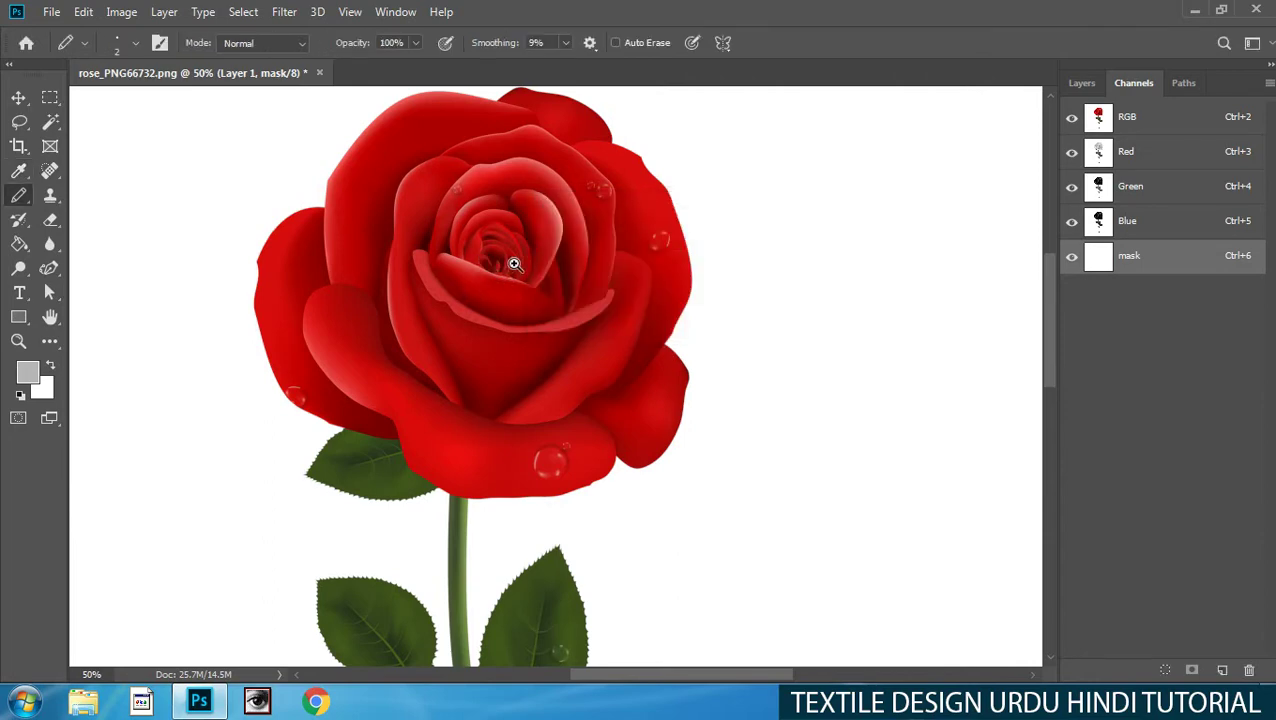
mouse_move(514, 263)
left_mouse_down()
mouse_move(627, 268)
mouse_move(629, 419)
mouse_move(727, 377)
left_mouse_up()
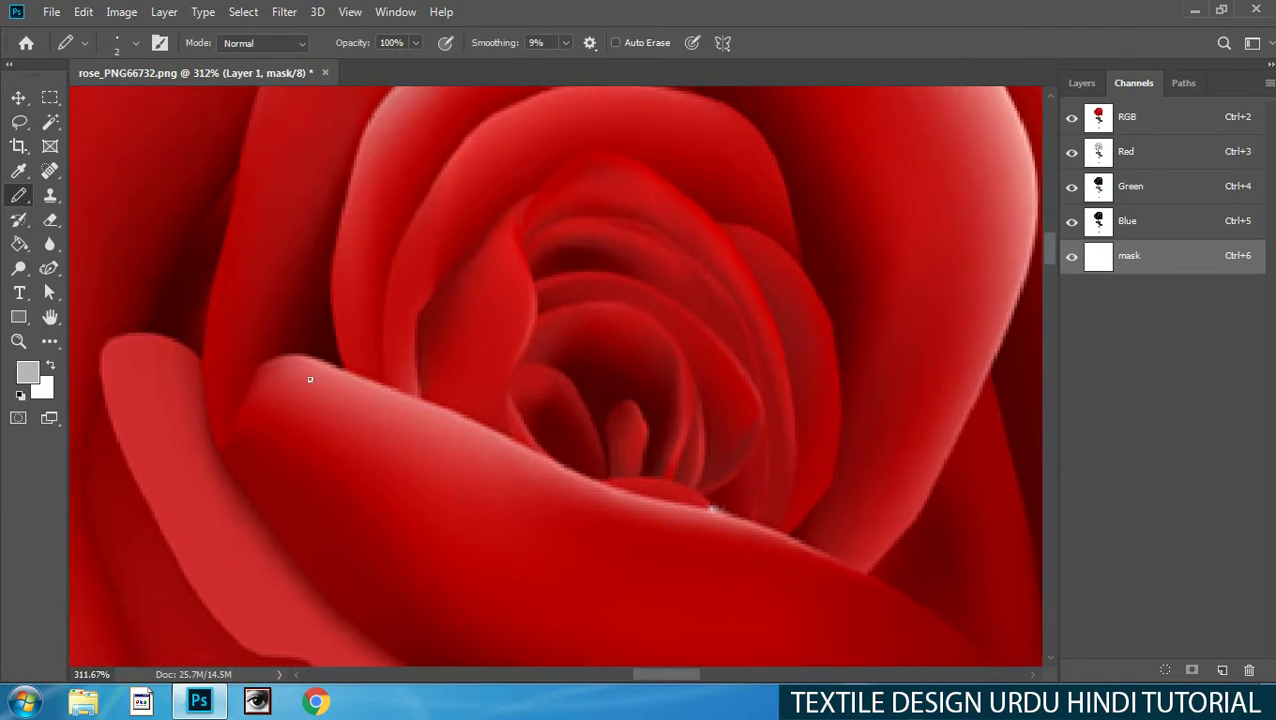
left_click(36, 378)
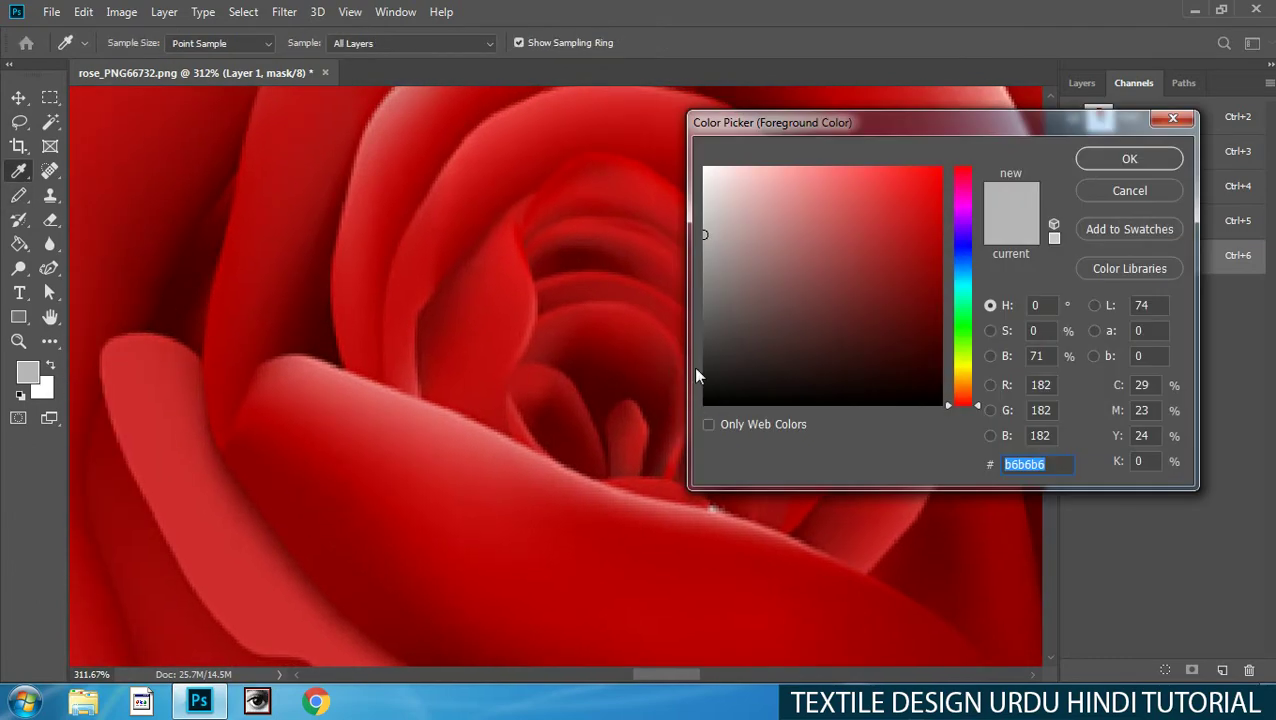
left_click_drag(697, 375, 652, 433)
key("Return")
key("b")
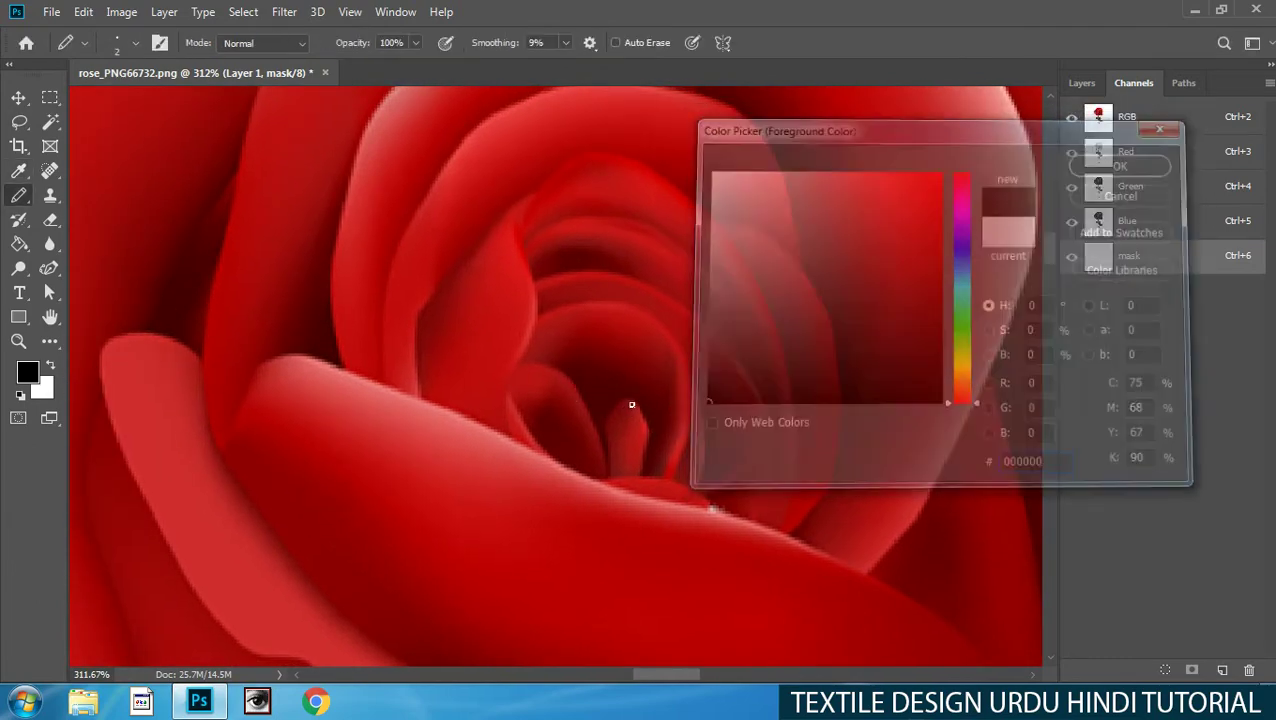
Outline the innermost centre petal with the Pencil, fill it black, and view the mask alone.
scroll(689, 478, "up", 5)
scroll(687, 460, "up", 2)
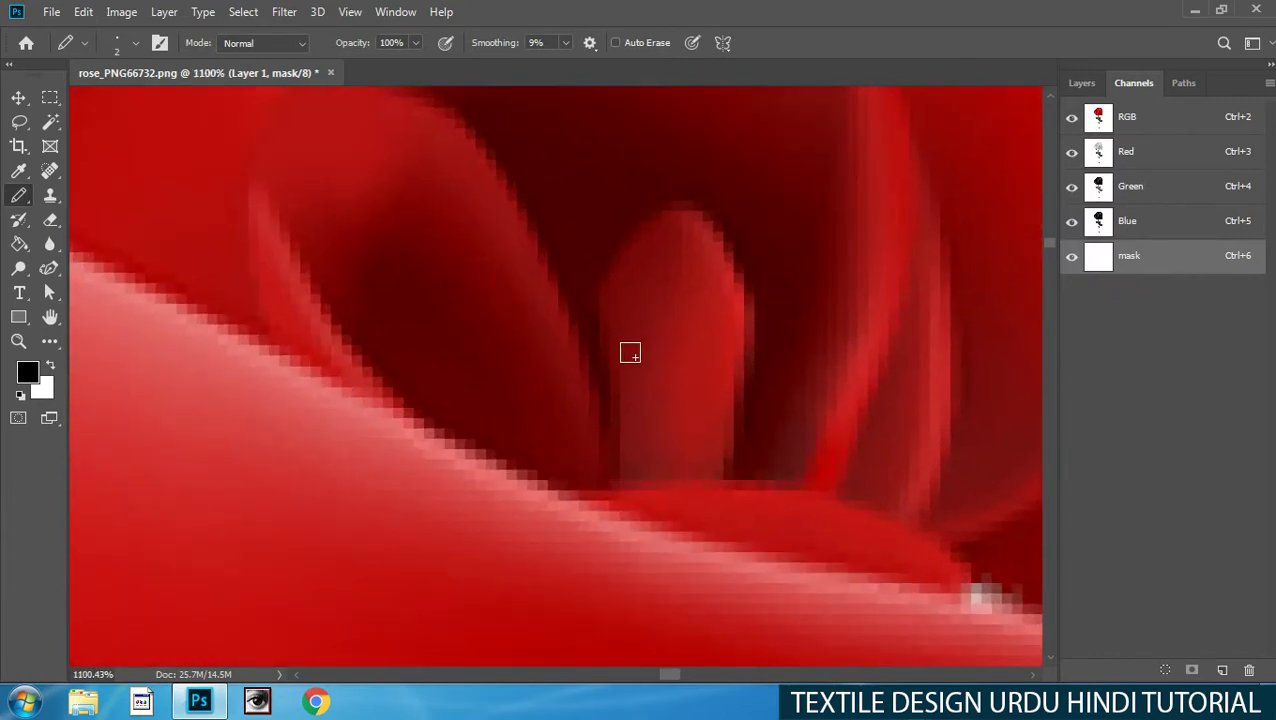
mouse_move(606, 328)
left_mouse_down()
mouse_move(638, 487)
mouse_move(735, 353)
mouse_move(642, 248)
mouse_move(622, 348)
left_mouse_up()
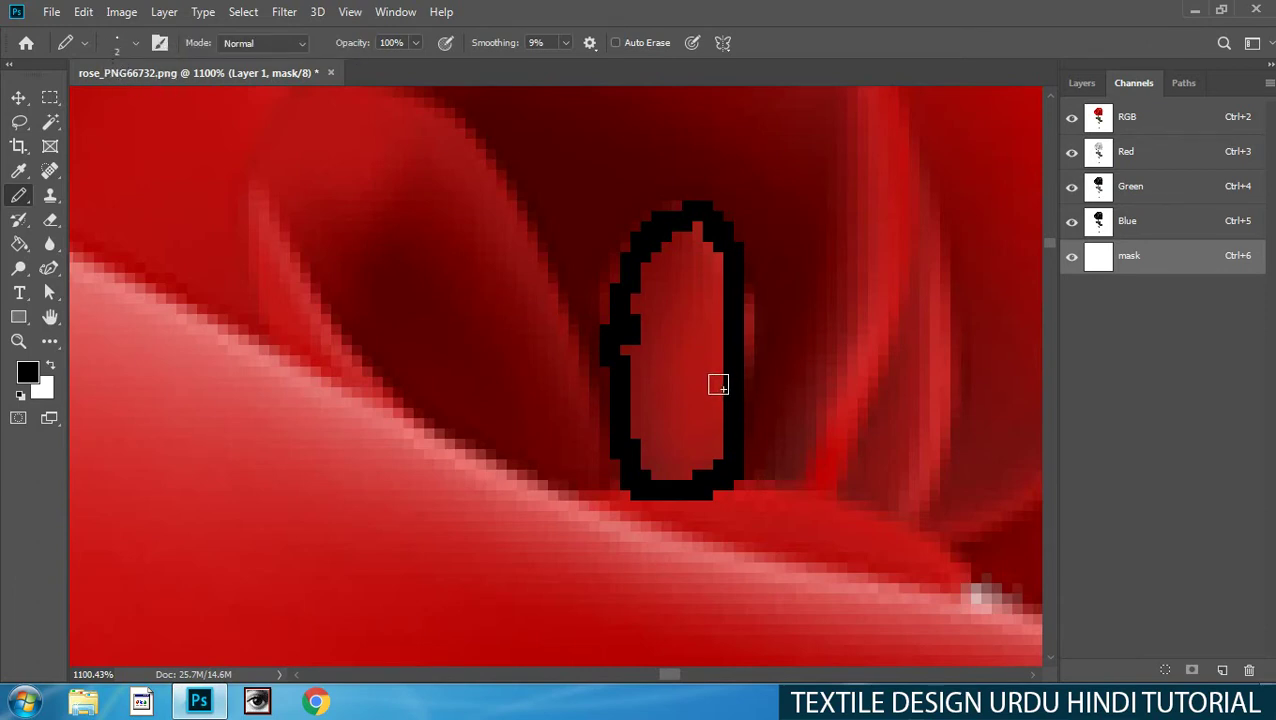
key("g")
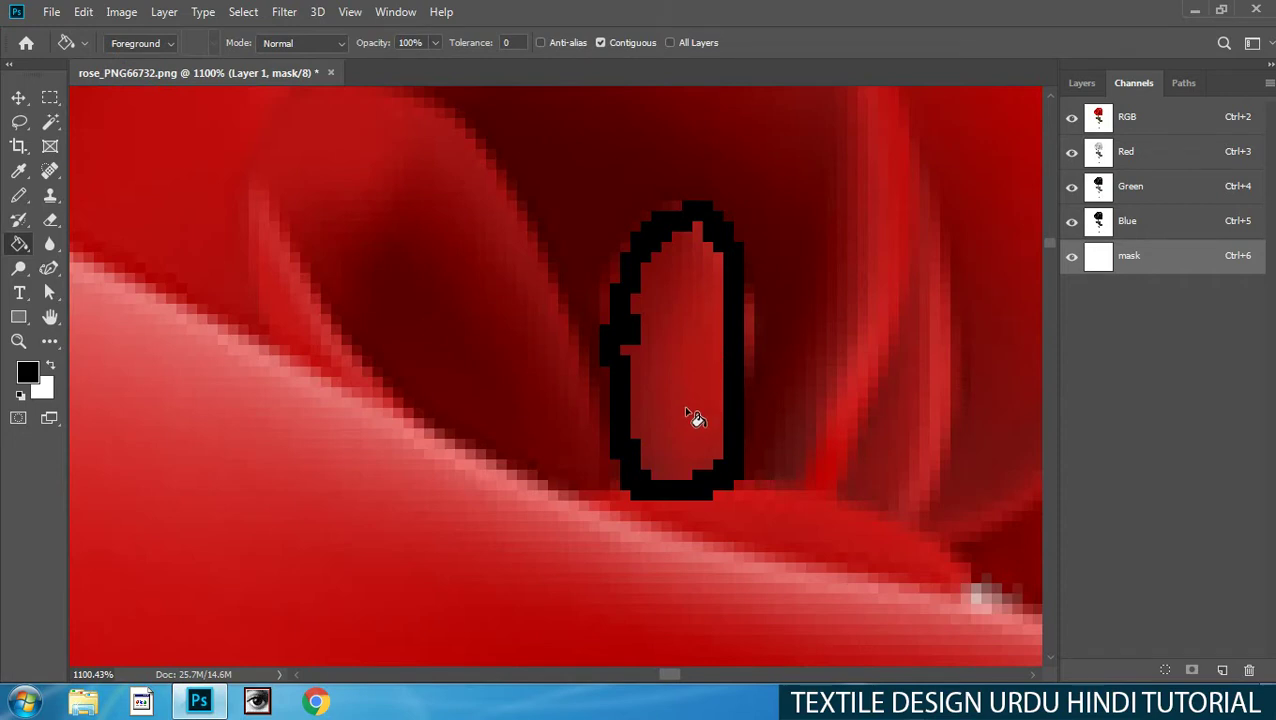
left_click(697, 393)
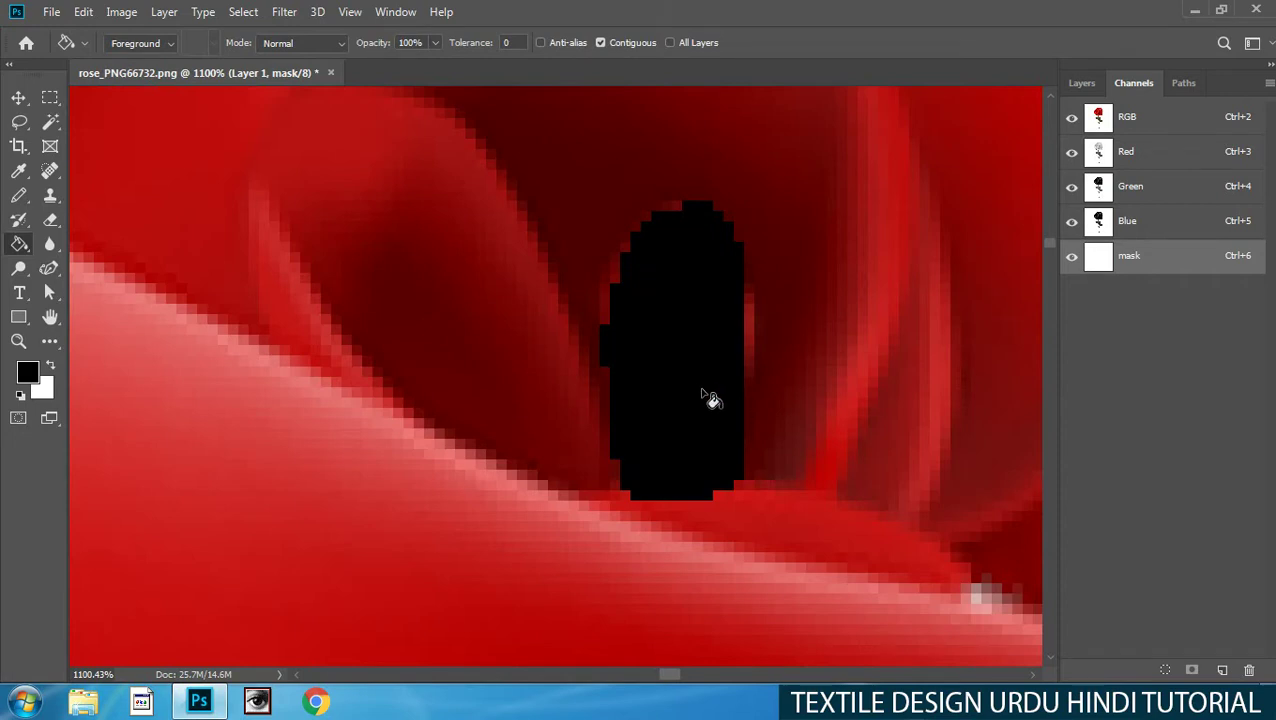
left_click_drag(697, 393, 638, 387)
key("ctrl+6")
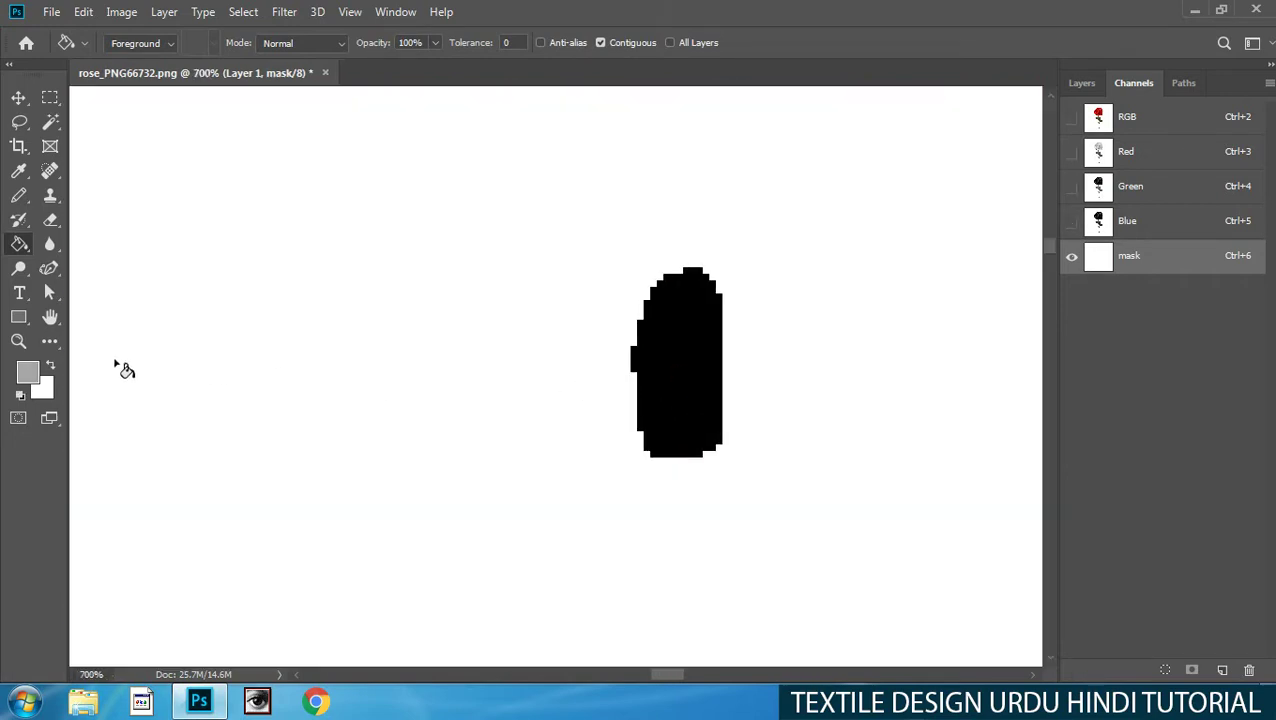
Pick a near-black foreground and start outlining the next petal over the rose colours.
left_click(28, 372)
mouse_move(746, 399)
left_mouse_down()
mouse_move(704, 406)
mouse_move(712, 373)
left_mouse_up()
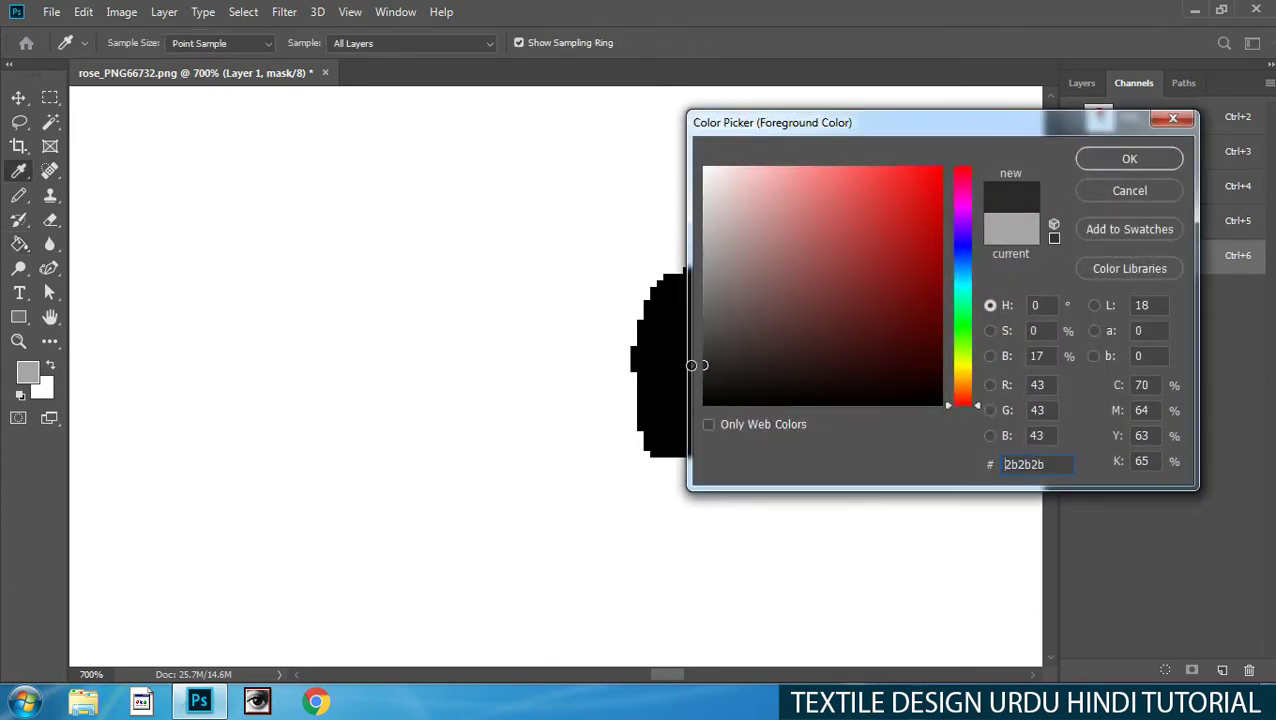
key("Return")
key("ctrl+2")
scroll(646, 370, "up", 1)
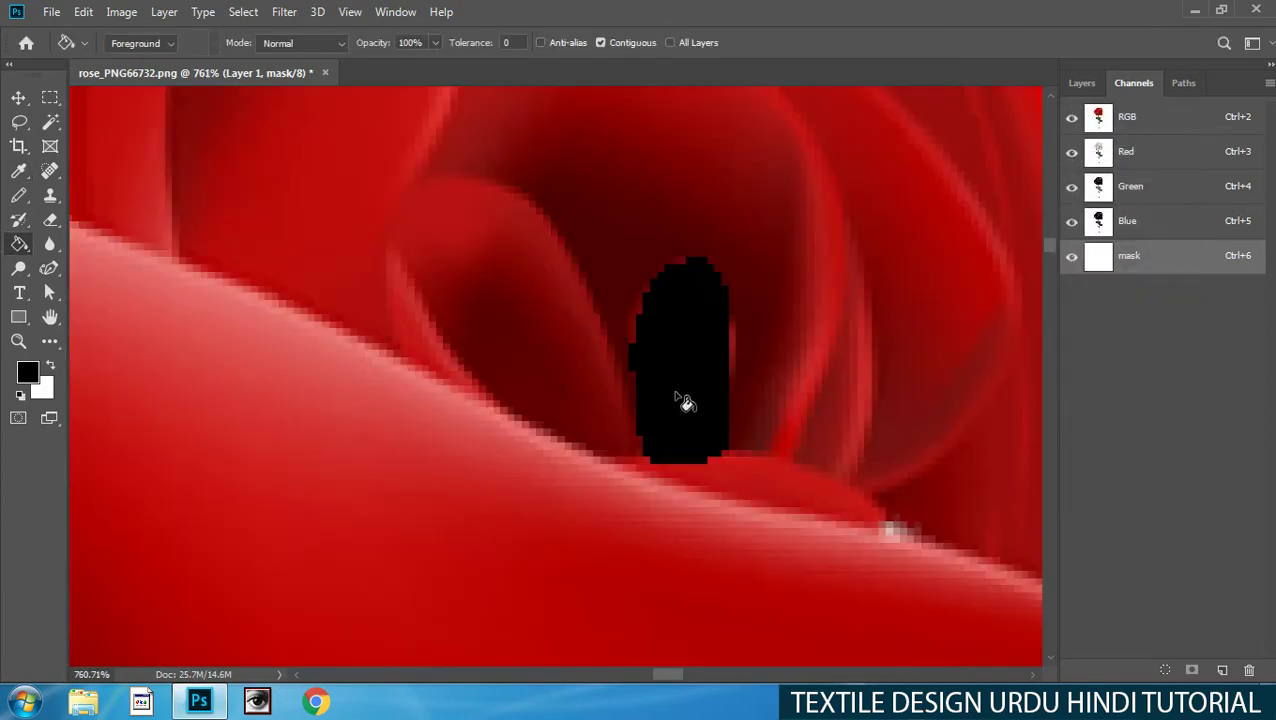
key("b")
mouse_move(627, 376)
left_mouse_down()
mouse_move(548, 214)
mouse_move(636, 452)
left_mouse_up()
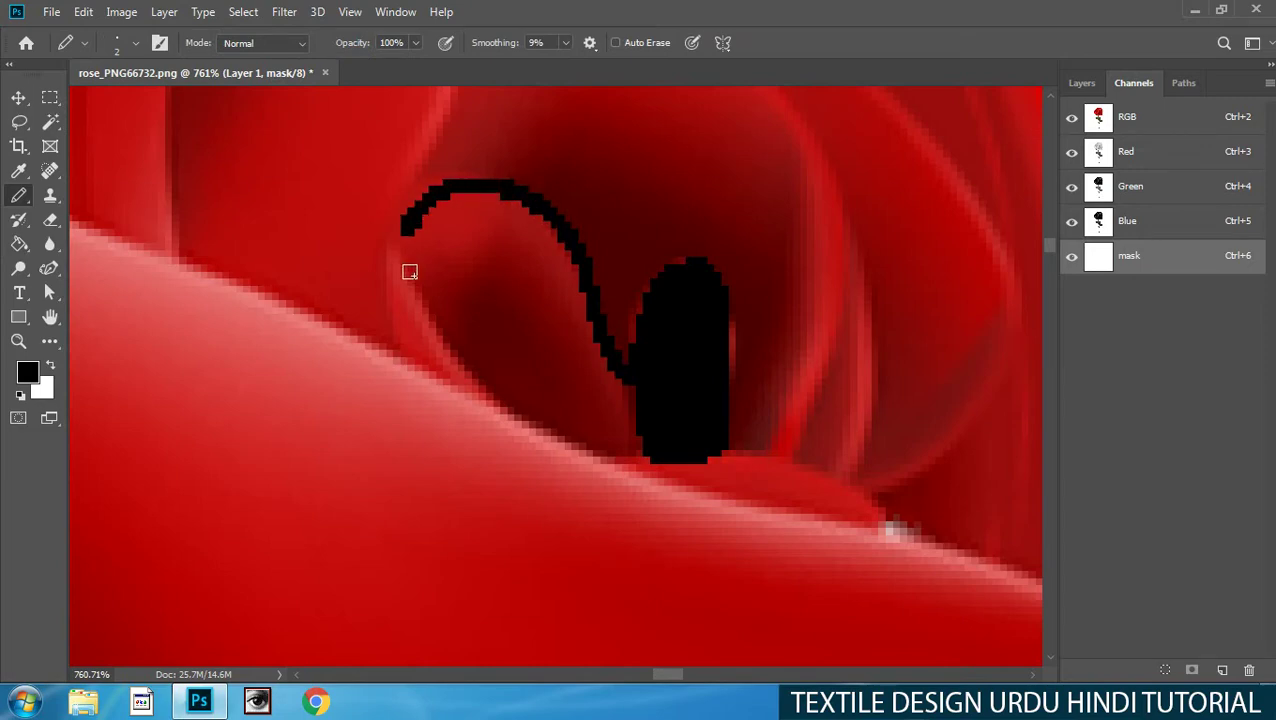
Close the petal outline and erase the left black blob by filling it white.
key("g")
left_click(603, 410)
scroll(612, 380, "down", 2)
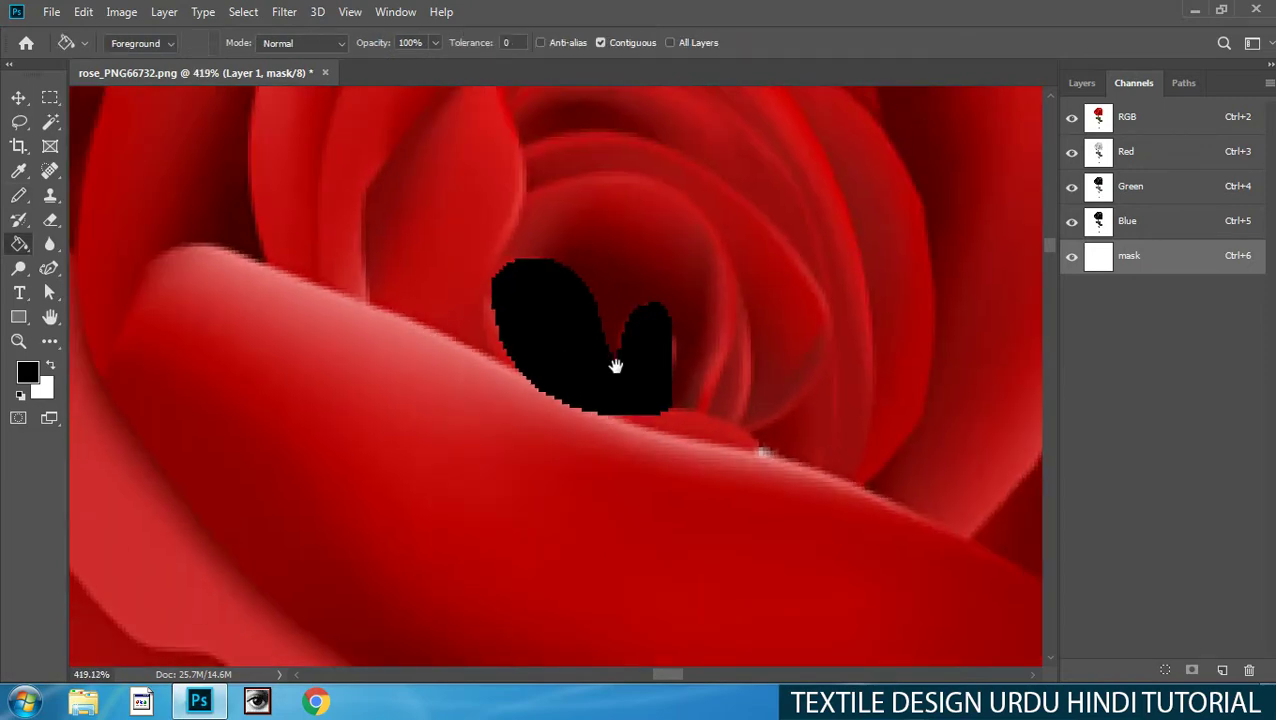
scroll(590, 340, "up", 2)
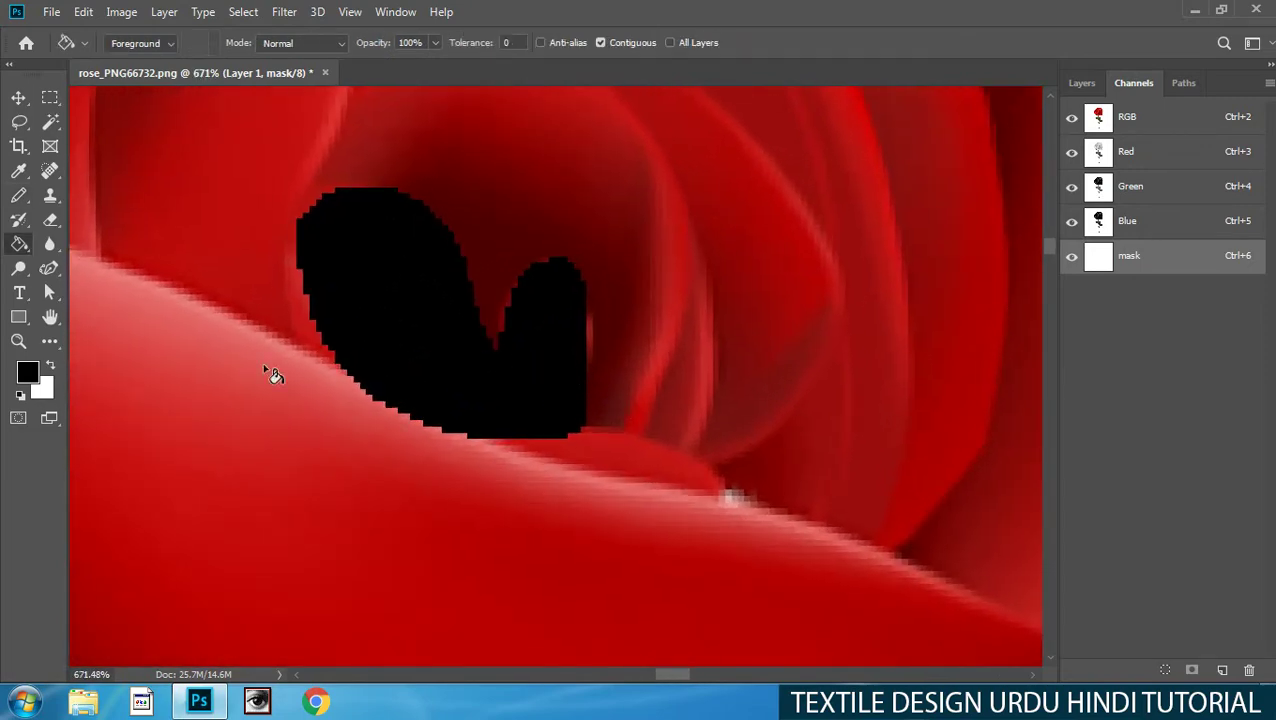
left_click(36, 375)
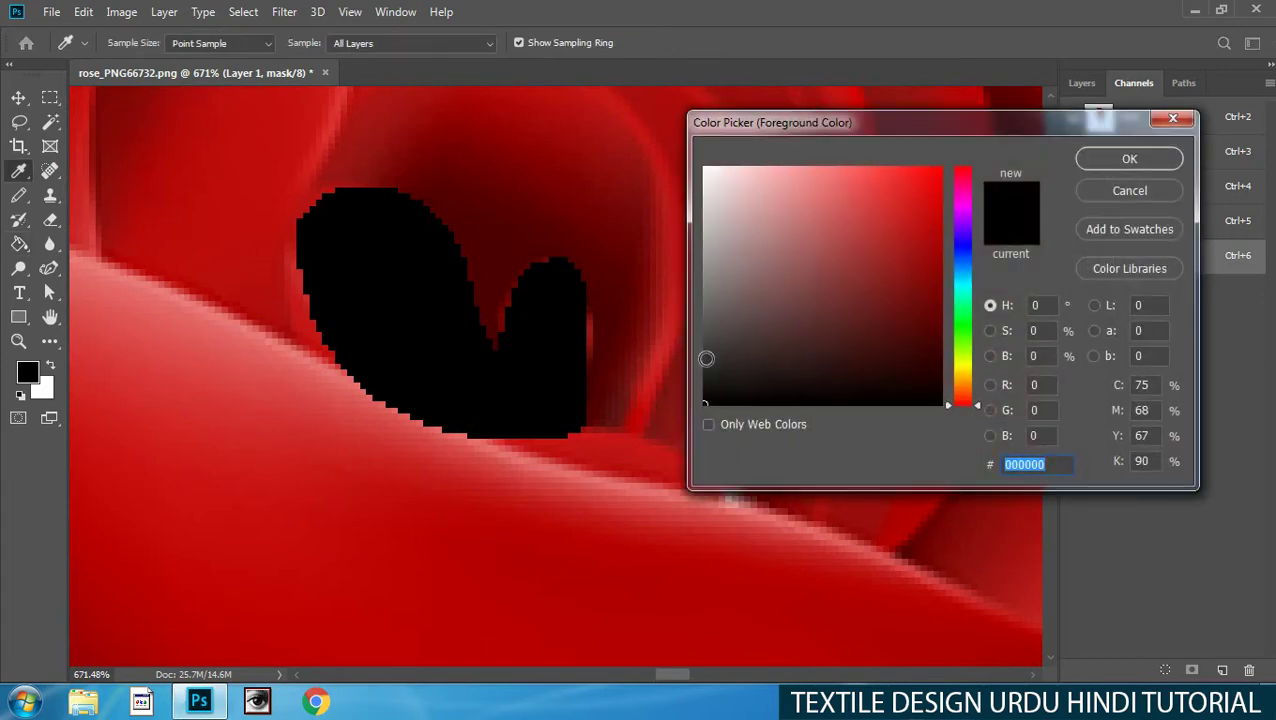
left_click(1129, 190)
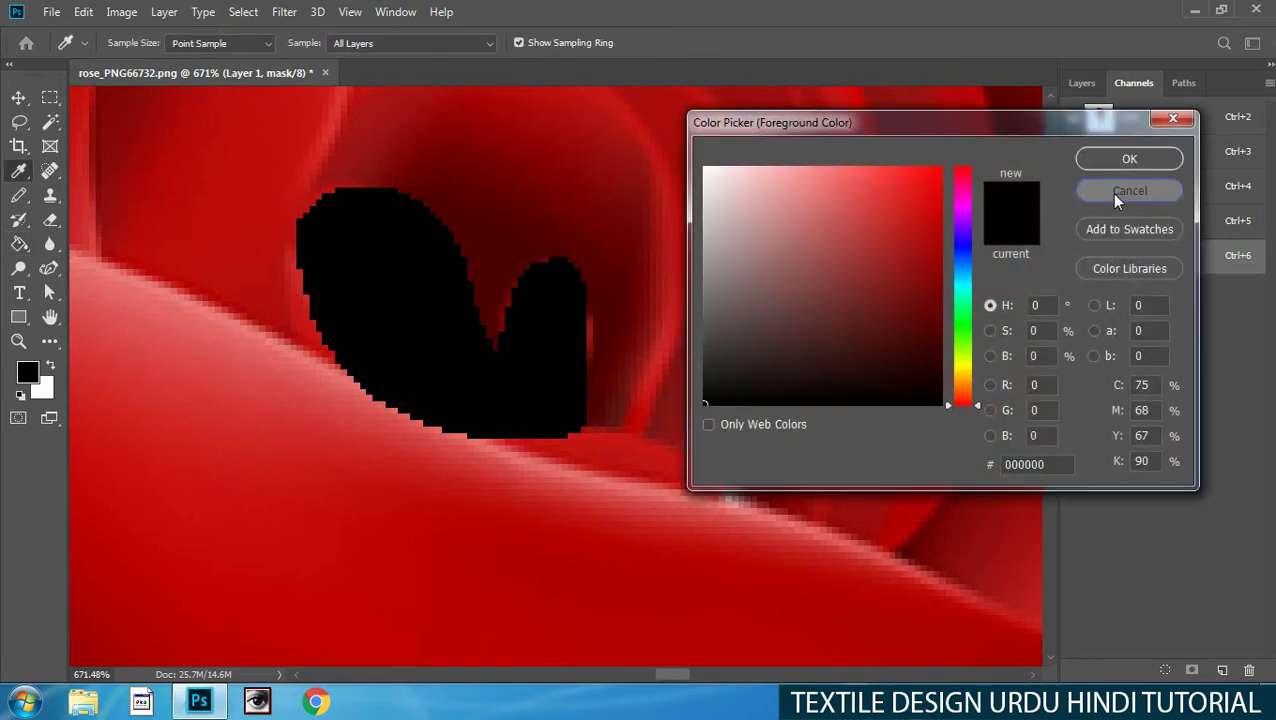
left_click(505, 340)
left_click(497, 340)
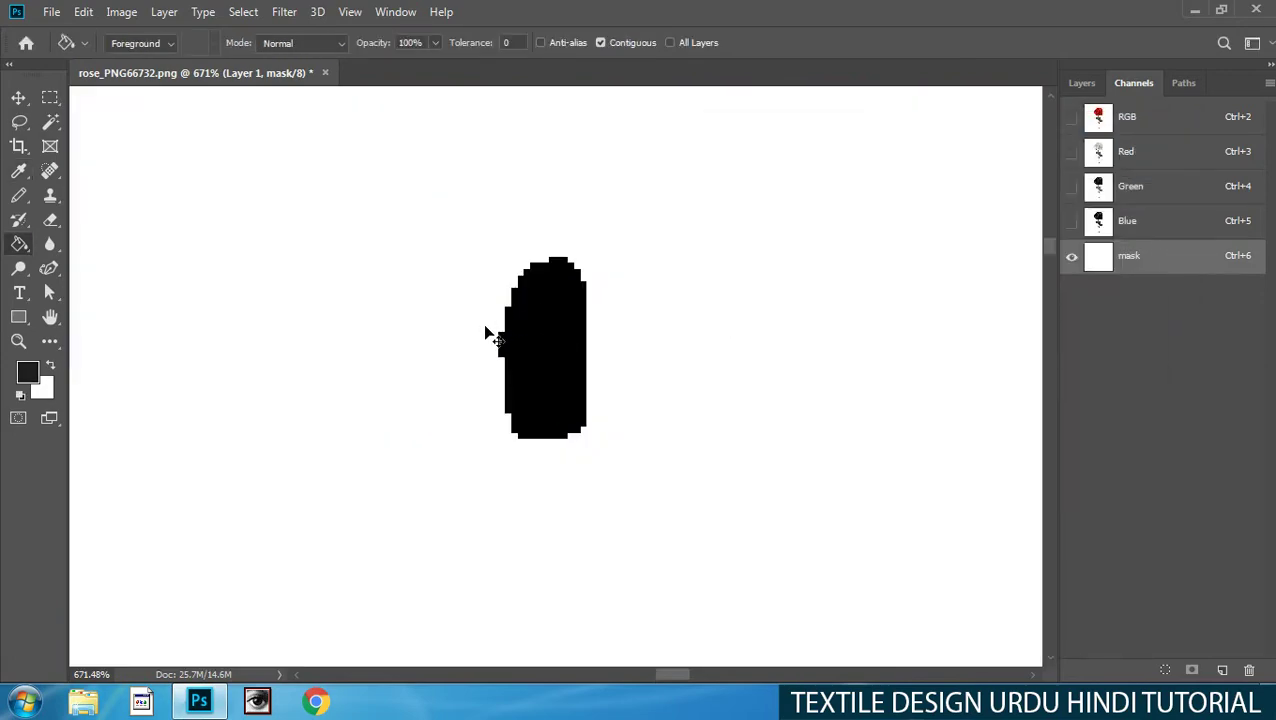
Choose dark grey as the foreground colour with the rose colours visible.
key("grave")
key("i")
left_click(37, 377)
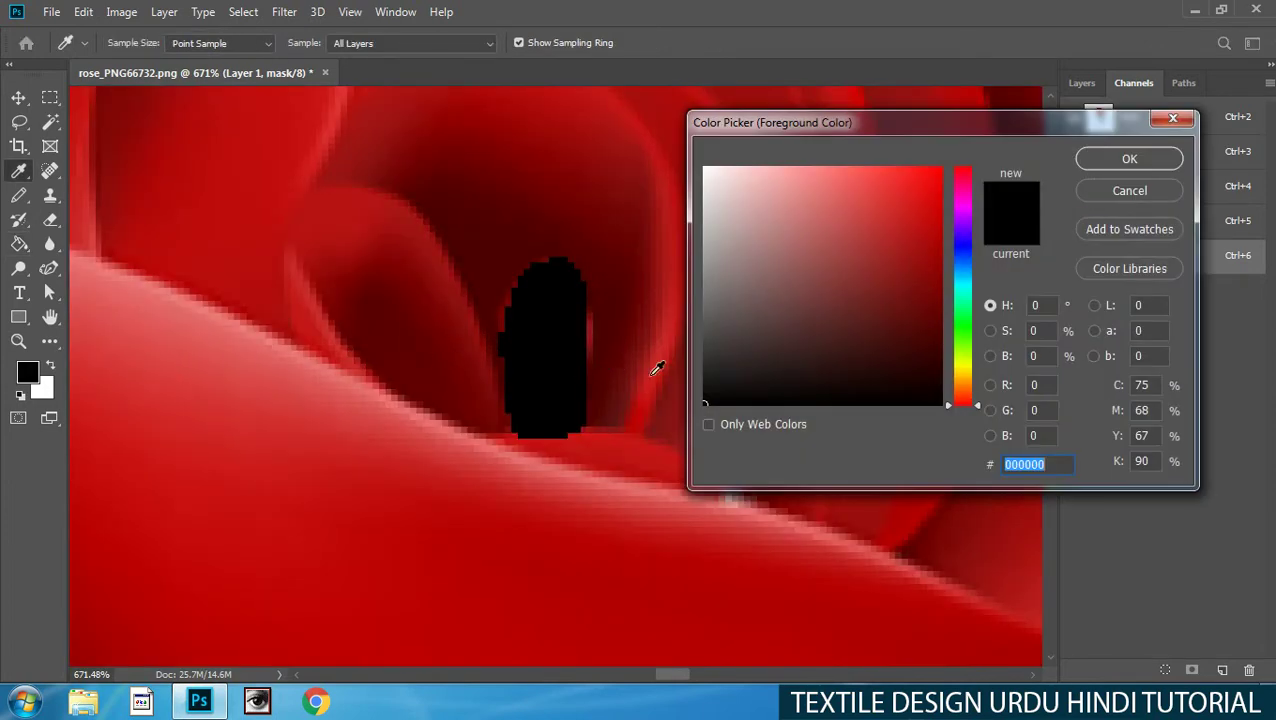
left_click(707, 372)
key("Return")
Outline the left inner petal with the Pencil and fill it dark grey.
key("g")
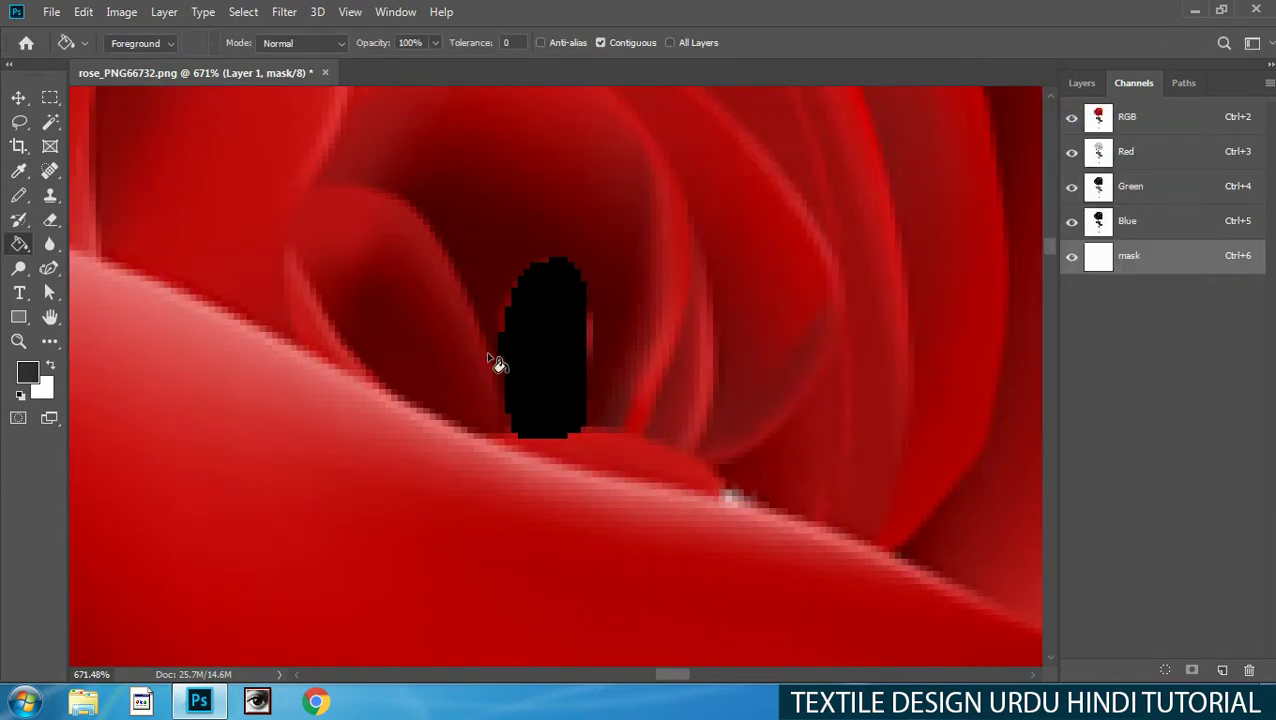
key("b")
mouse_move(491, 348)
left_mouse_down()
mouse_move(441, 253)
mouse_move(333, 197)
mouse_move(322, 319)
mouse_move(450, 424)
mouse_move(513, 436)
left_mouse_up()
key("g")
left_click(487, 421)
Check the mask alone, then pick a lighter grey for the next petal.
key("ctrl+6")
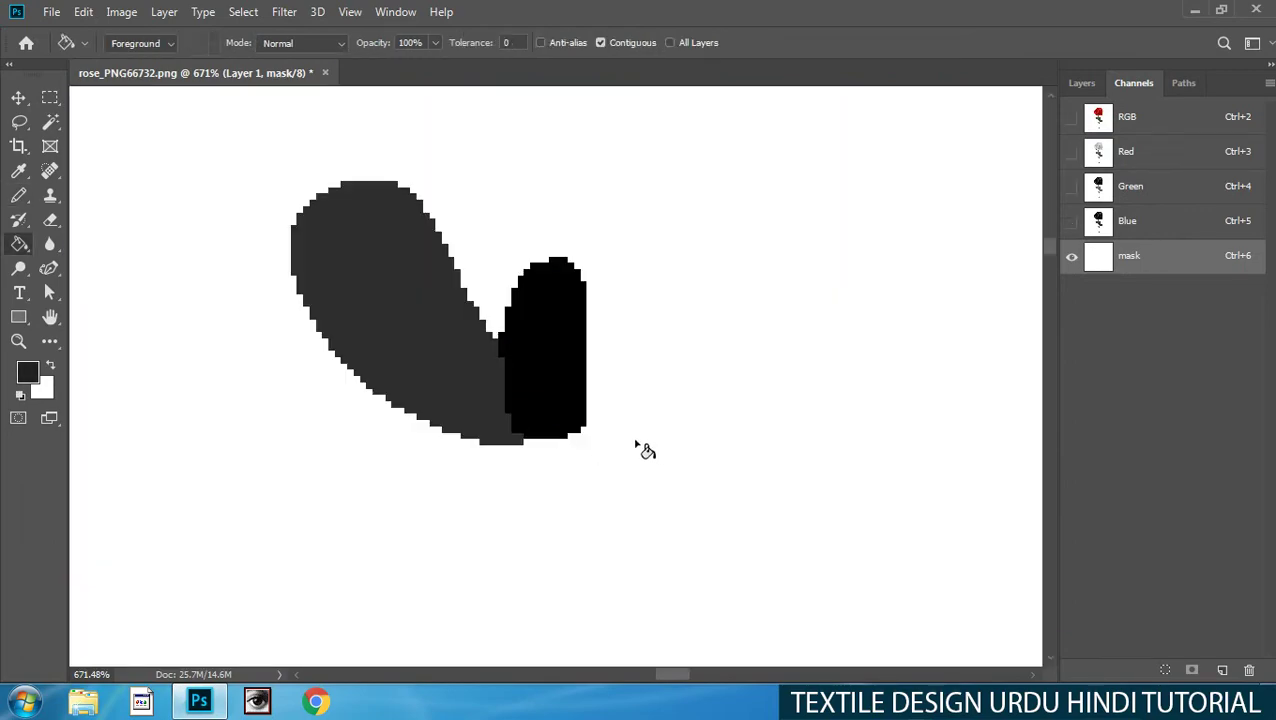
key("ctrl+2")
left_click(27, 372)
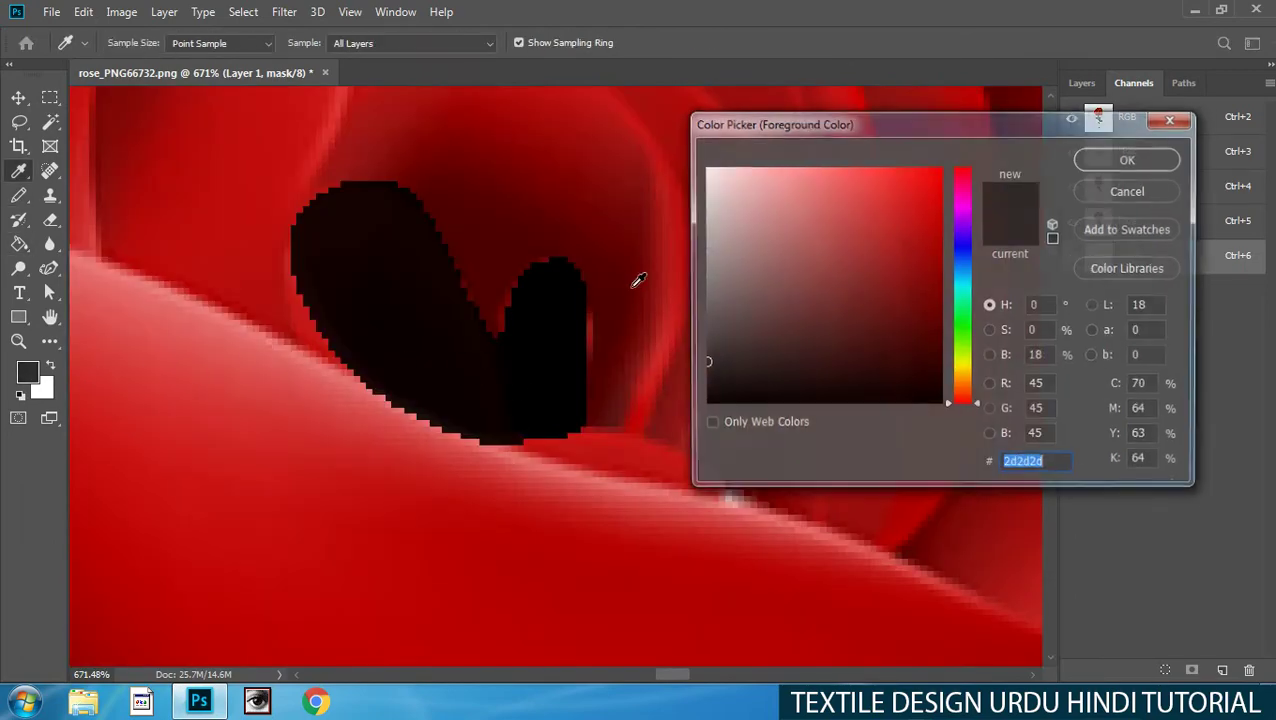
left_click(702, 338)
key("Return")
Trace the lower petal edge curving right beneath the black centre.
left_click_drag(683, 398, 586, 332)
key("b")
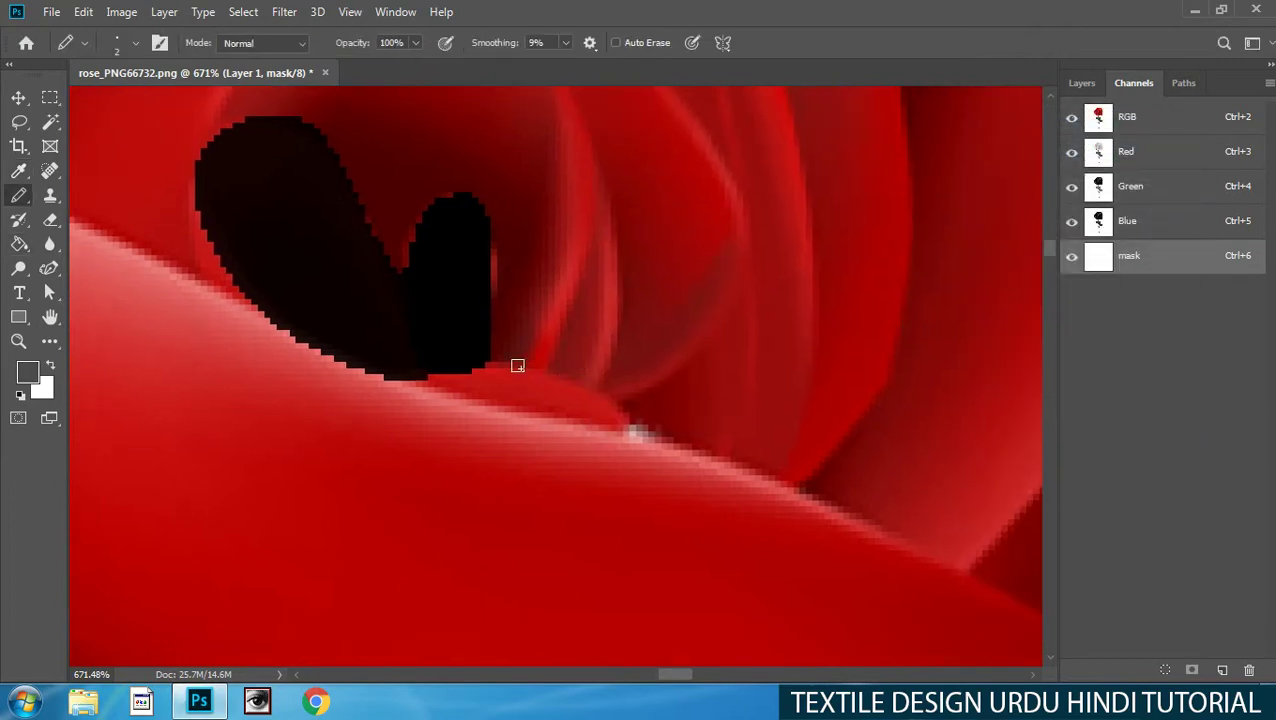
mouse_move(487, 370)
left_mouse_down()
mouse_move(558, 376)
mouse_move(640, 436)
mouse_move(416, 386)
left_mouse_up()
key("h")
mouse_move(416, 386)
left_mouse_down()
mouse_move(507, 379)
mouse_move(520, 393)
left_mouse_up()
key("ctrl+0")
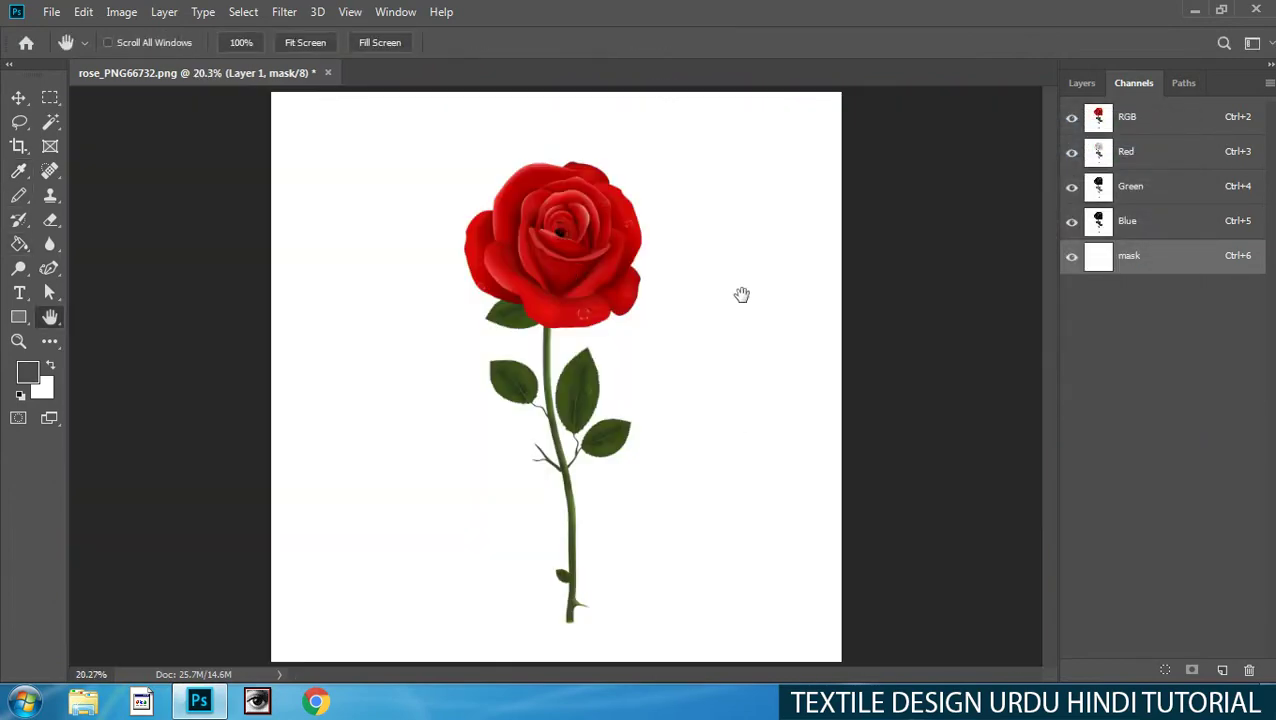
left_click_drag(741, 294, 576, 390)
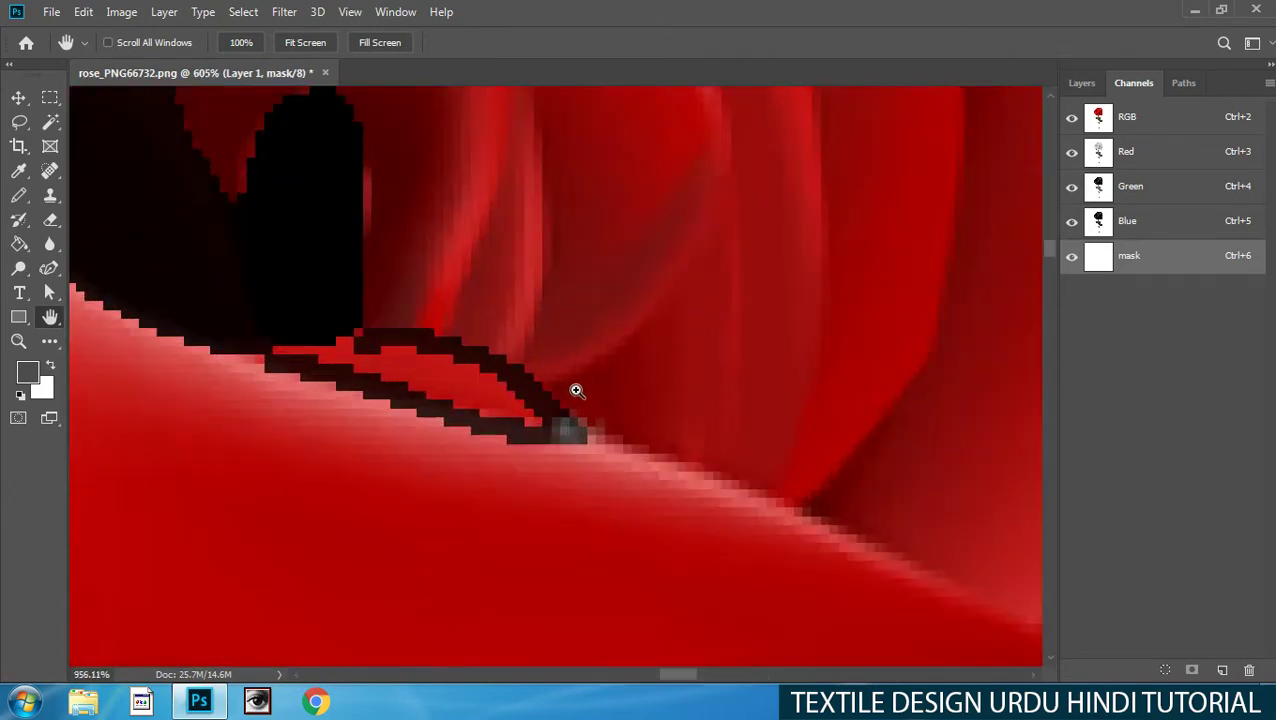
Fill the lower petal with lighter grey and view the mask channel alone.
key("g")
scroll(444, 390, "up", 2)
left_click(461, 373)
scroll(461, 373, "up", 2)
key("b")
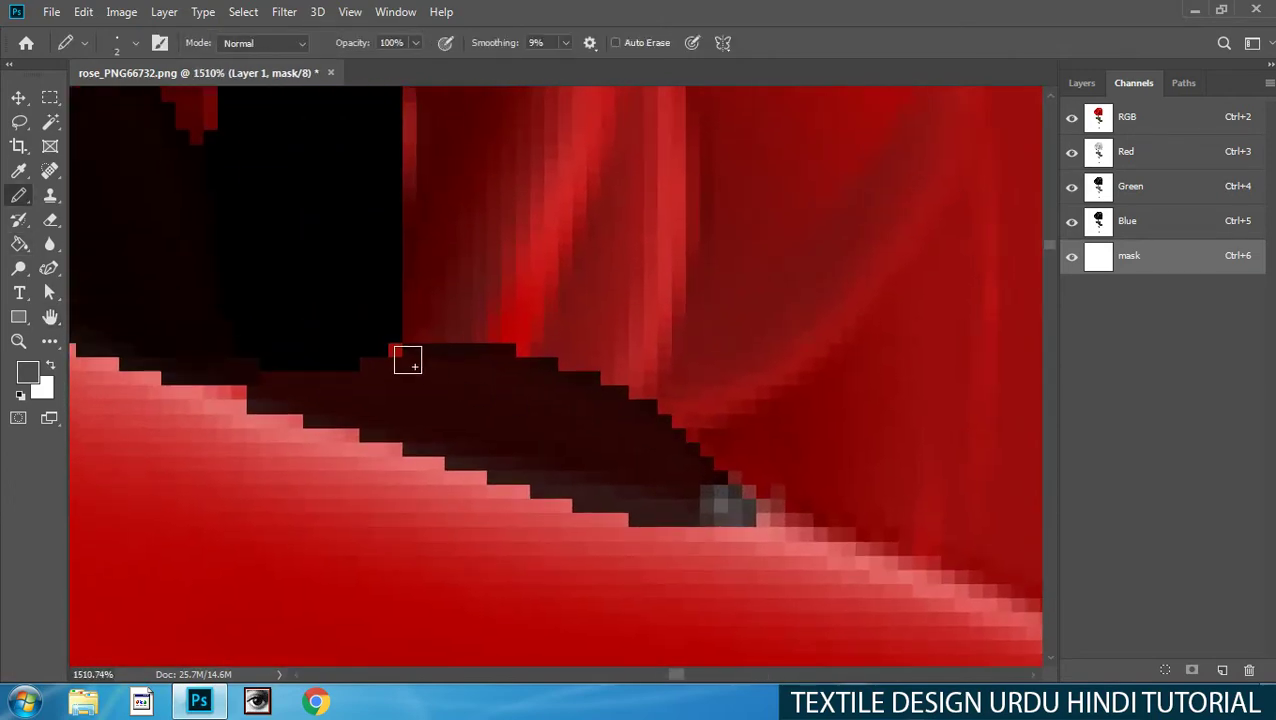
key("ctrl+6")
scroll(581, 399, "down", 3)
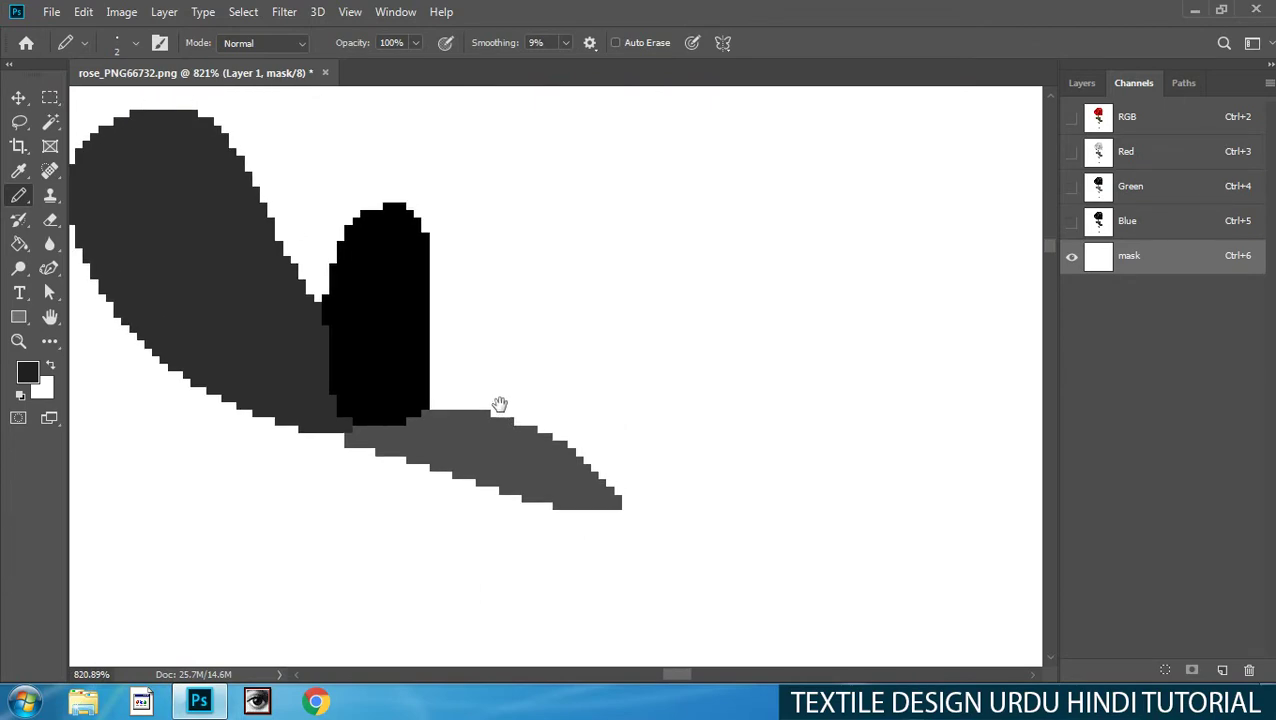
Sample and confirm the next grey foreground colour, showing the rose colours again.
key("i")
left_click(27, 371)
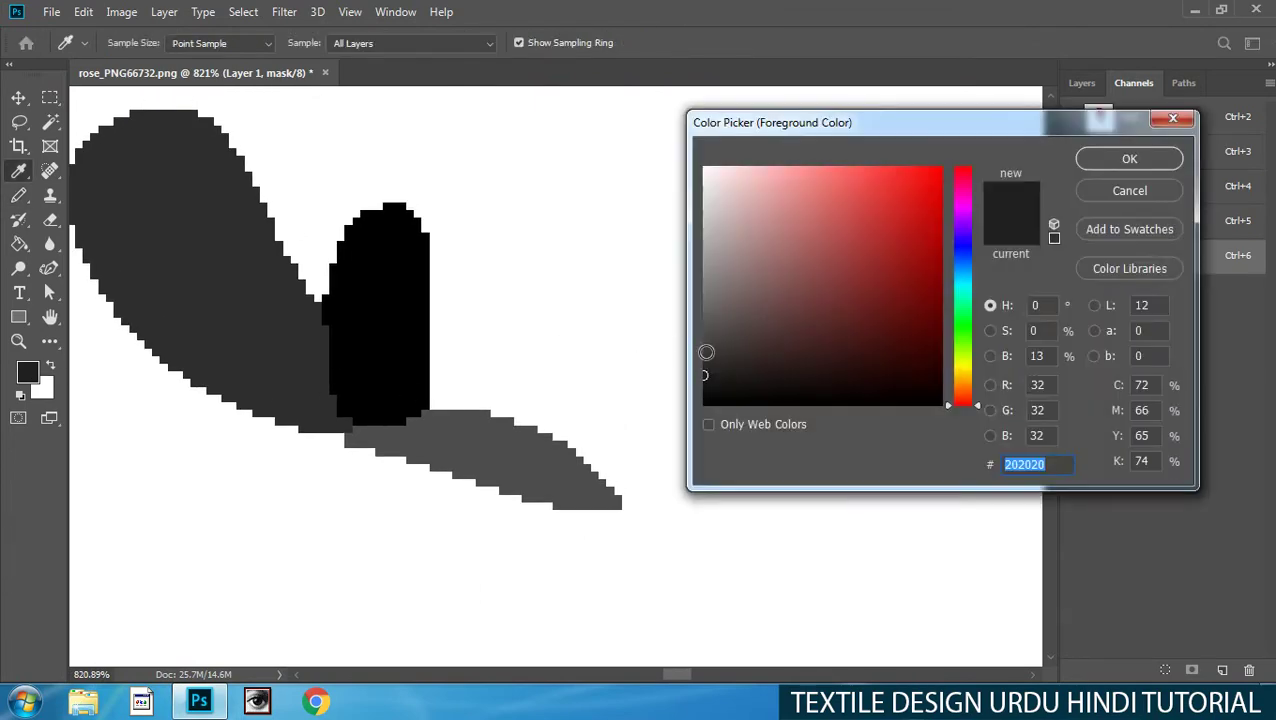
key("Return")
key("b")
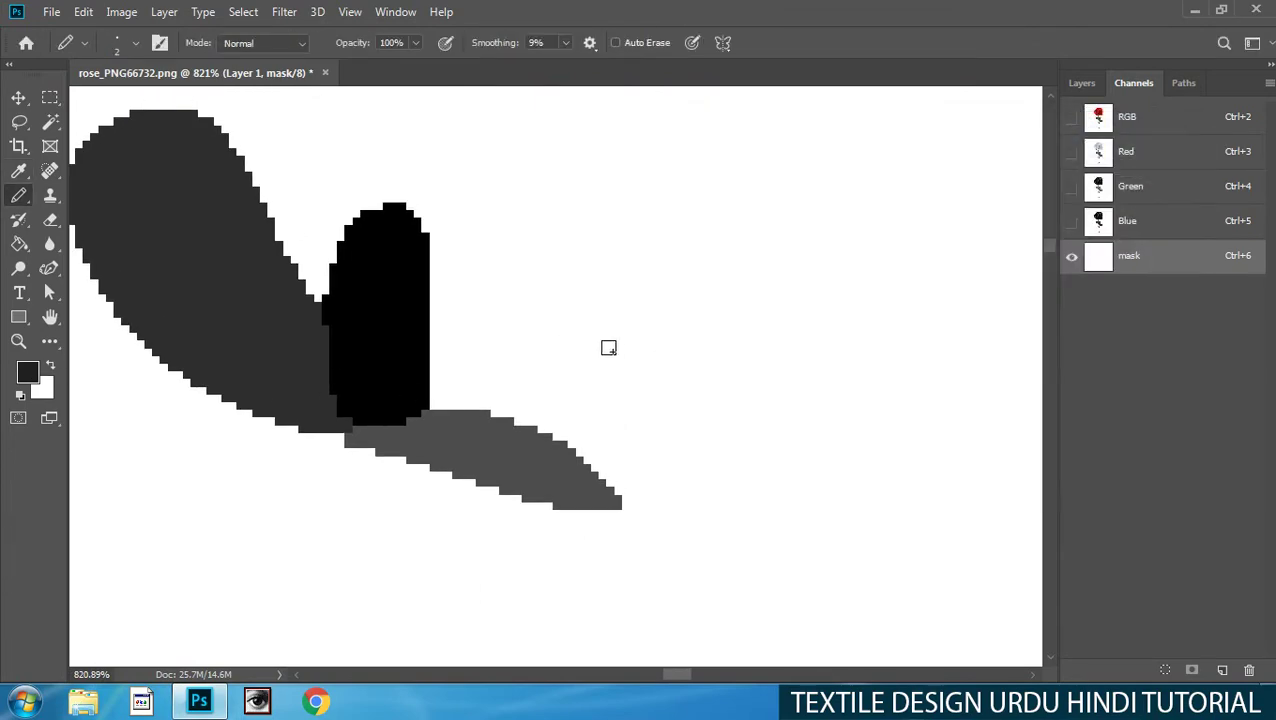
key("grave")
Outline the next petal around the centre and fill it medium grey 6e6e6e.
left_click(27, 371)
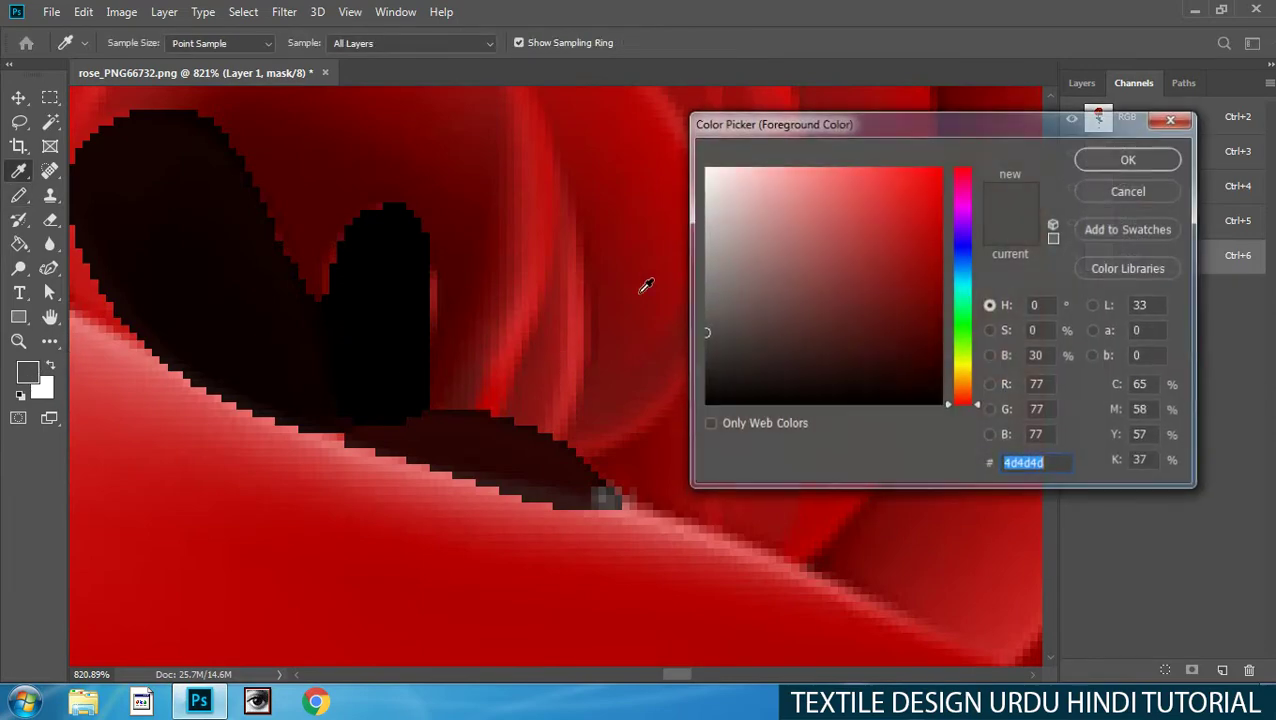
left_click(702, 305)
key("Return")
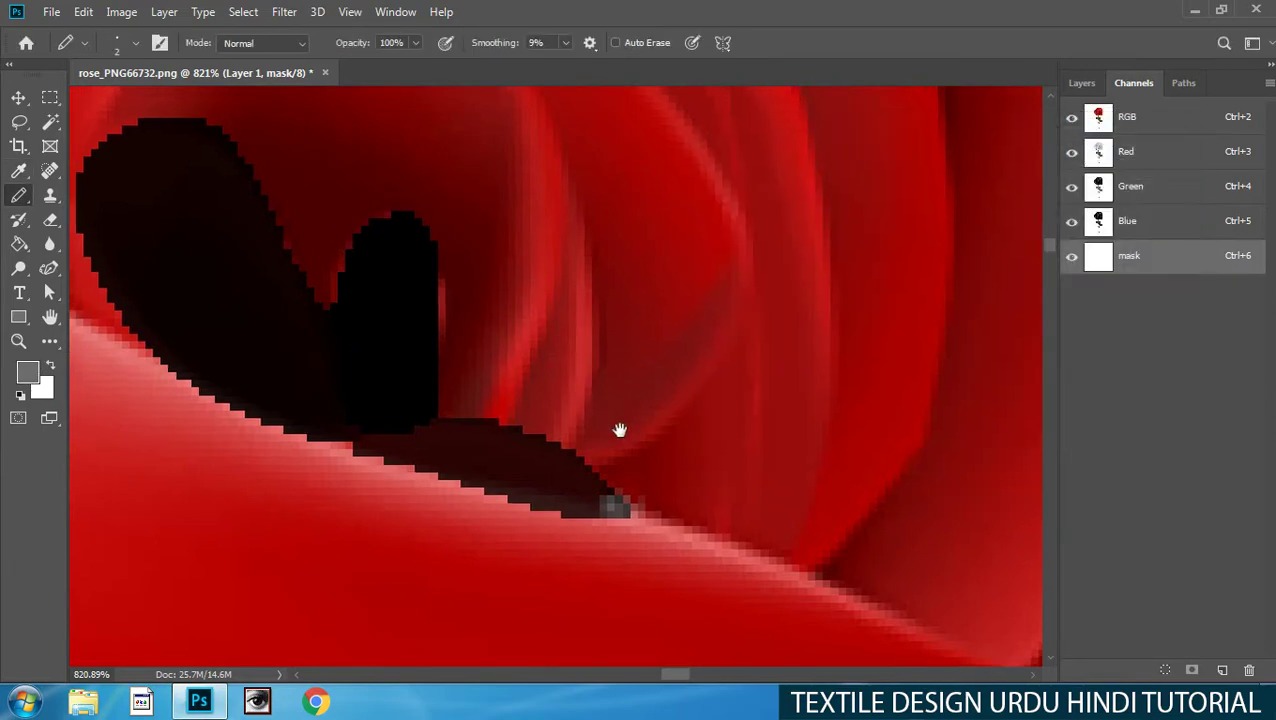
scroll(618, 350, "up", 3)
scroll(558, 398, "up", 1)
mouse_move(724, 573)
left_mouse_down()
mouse_move(462, 270)
mouse_move(400, 366)
left_mouse_up()
key("g")
left_click(484, 356)
key("b")
Pick lighter grey 8a8a8a and outline the next petal along its upper edge.
scroll(316, 283, "down", 2)
scroll(316, 283, "right", 2)
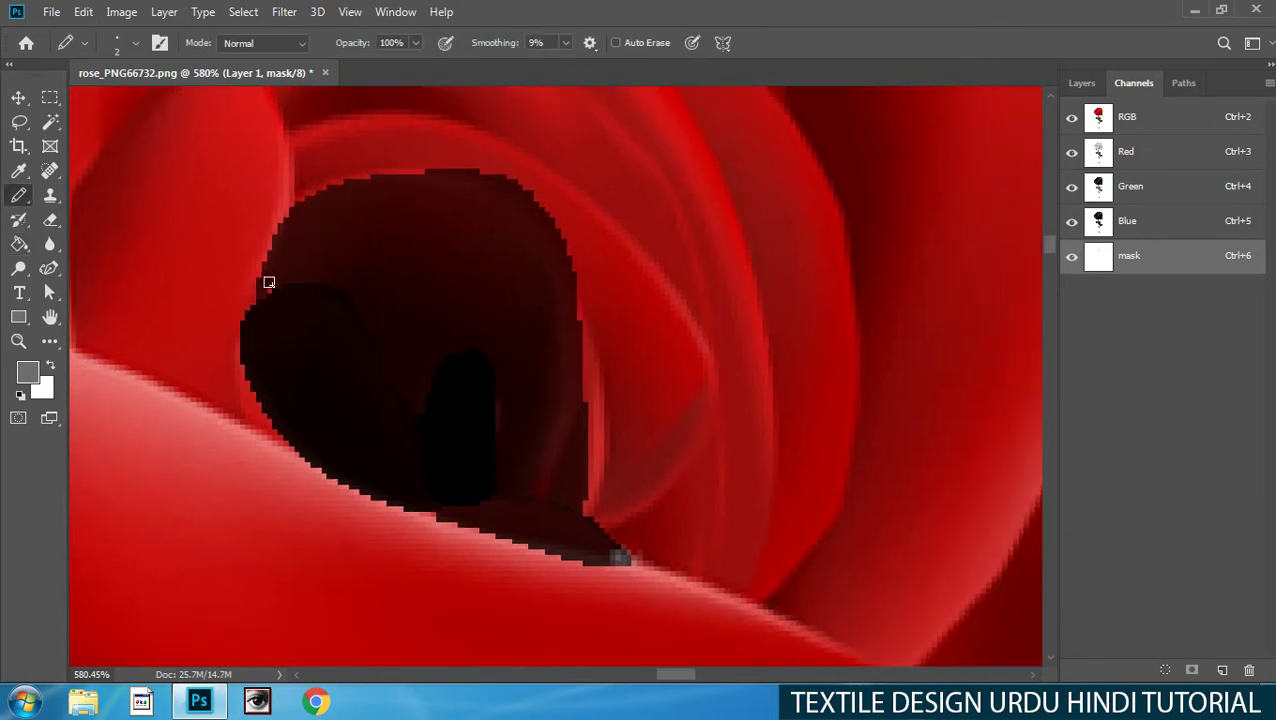
left_click(28, 372)
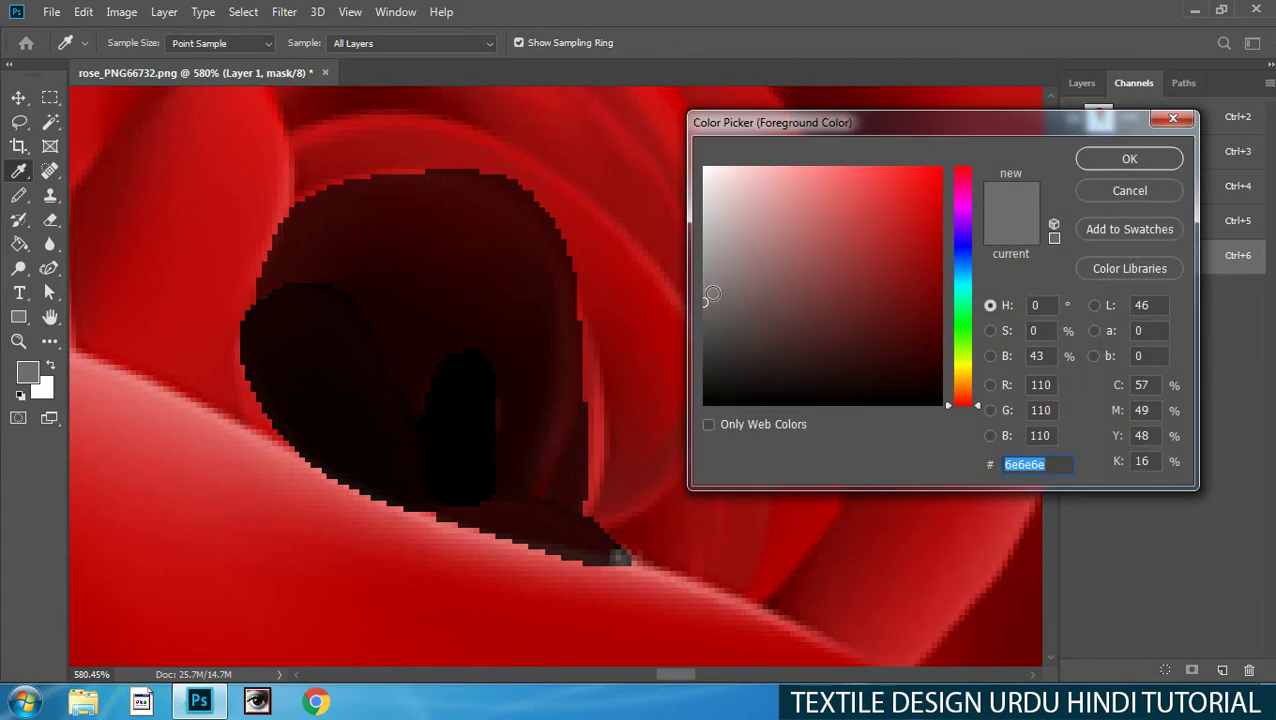
left_click_drag(706, 290, 706, 276)
key("Return")
scroll(644, 440, "up", 1)
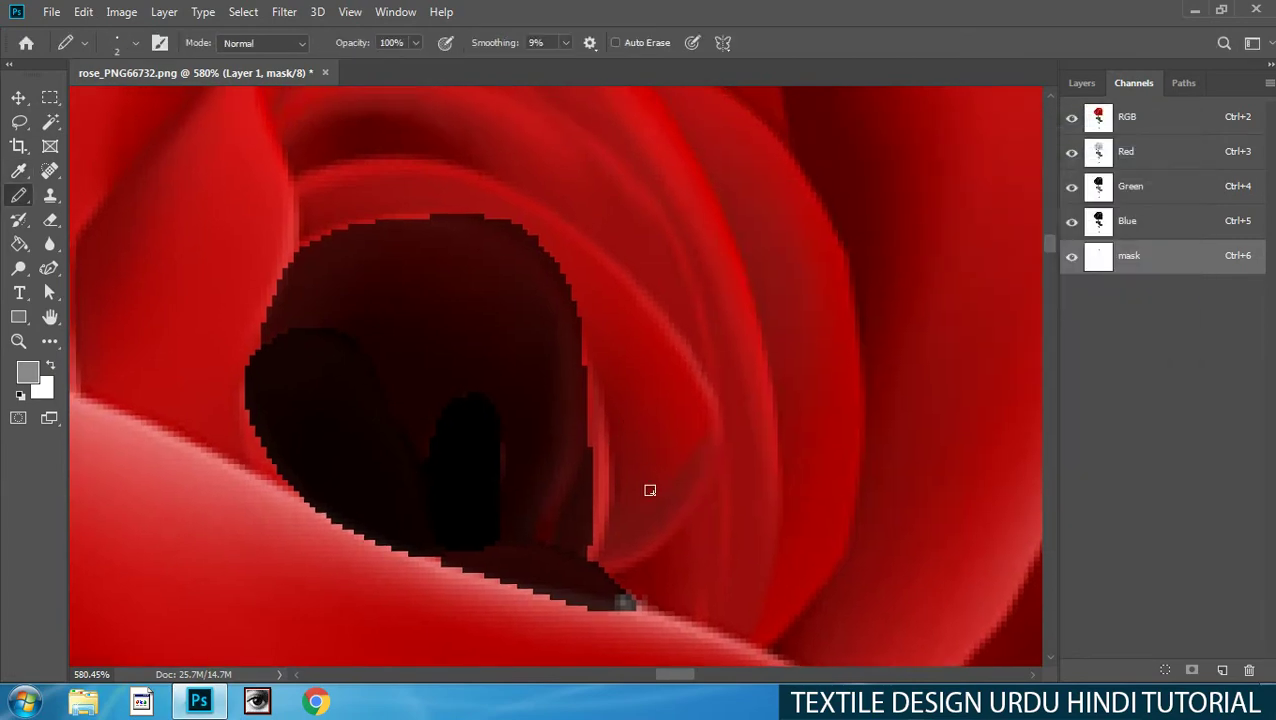
mouse_move(611, 564)
left_mouse_down()
mouse_move(698, 501)
mouse_move(638, 305)
mouse_move(541, 205)
mouse_move(409, 167)
mouse_move(293, 248)
left_mouse_up()
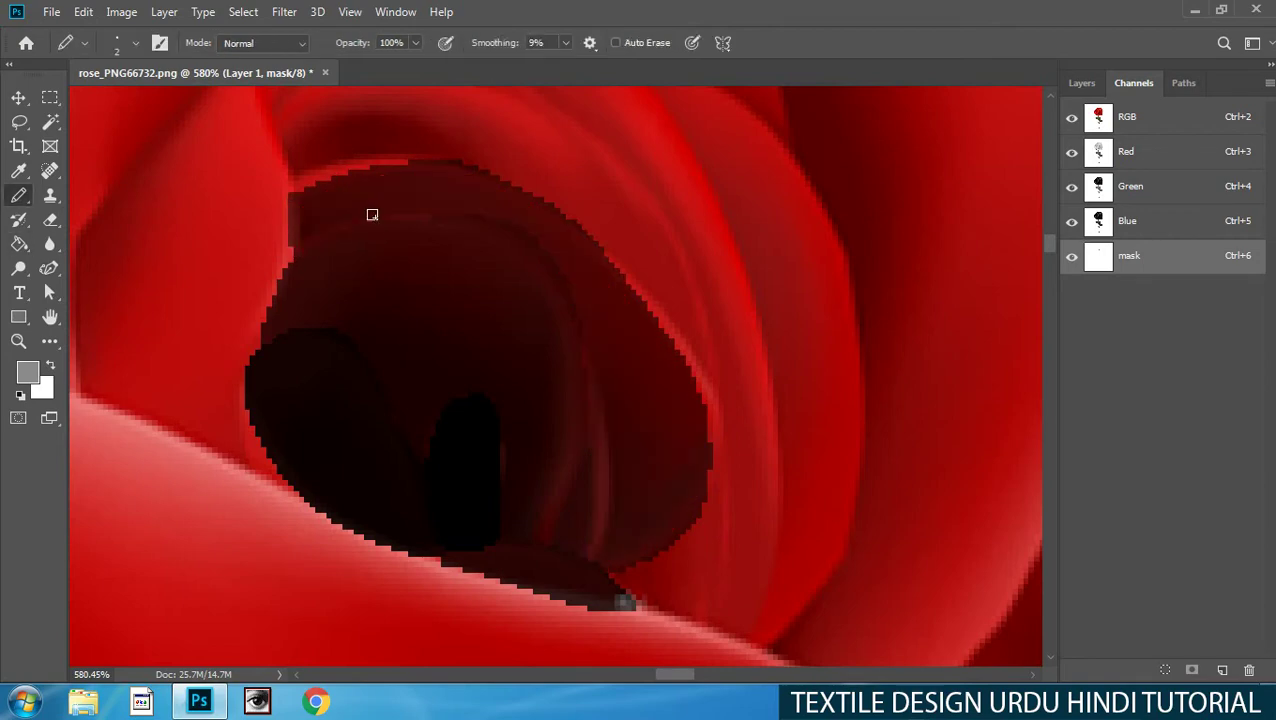
scroll(474, 275, "down", 1)
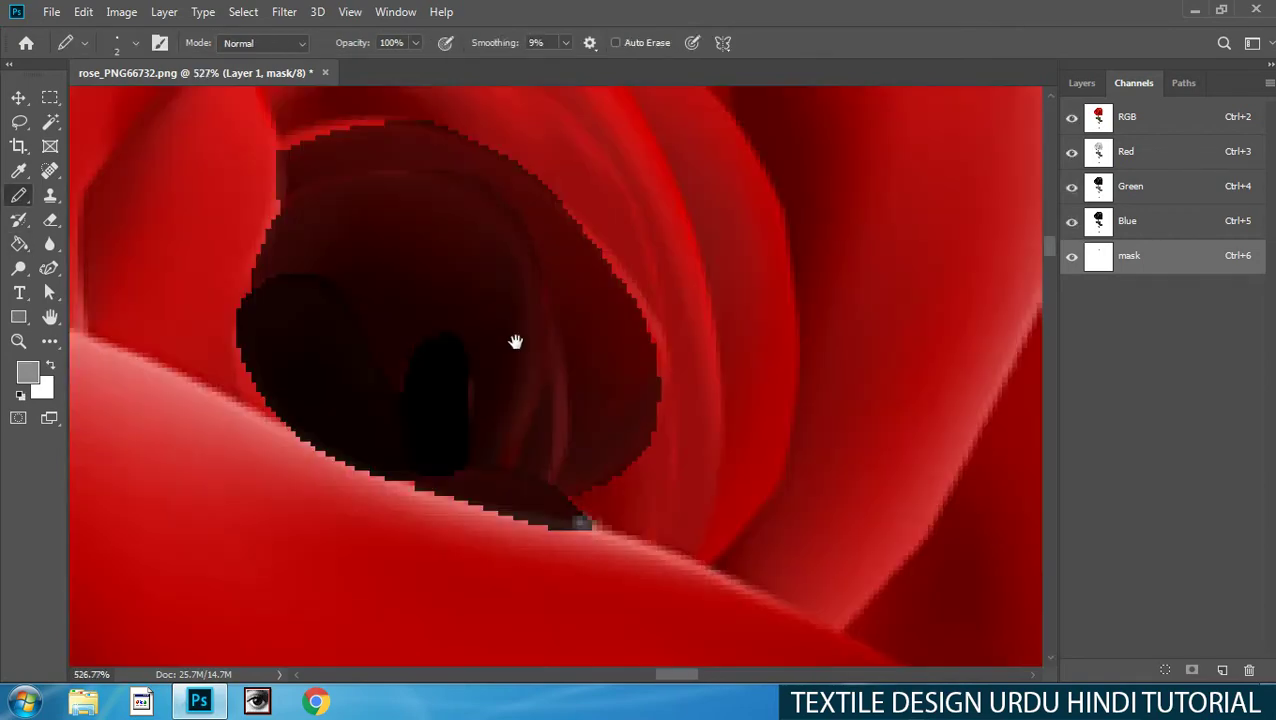
Pan and rotate the view toward the outer petals after checking the painting colour.
left_click(30, 372)
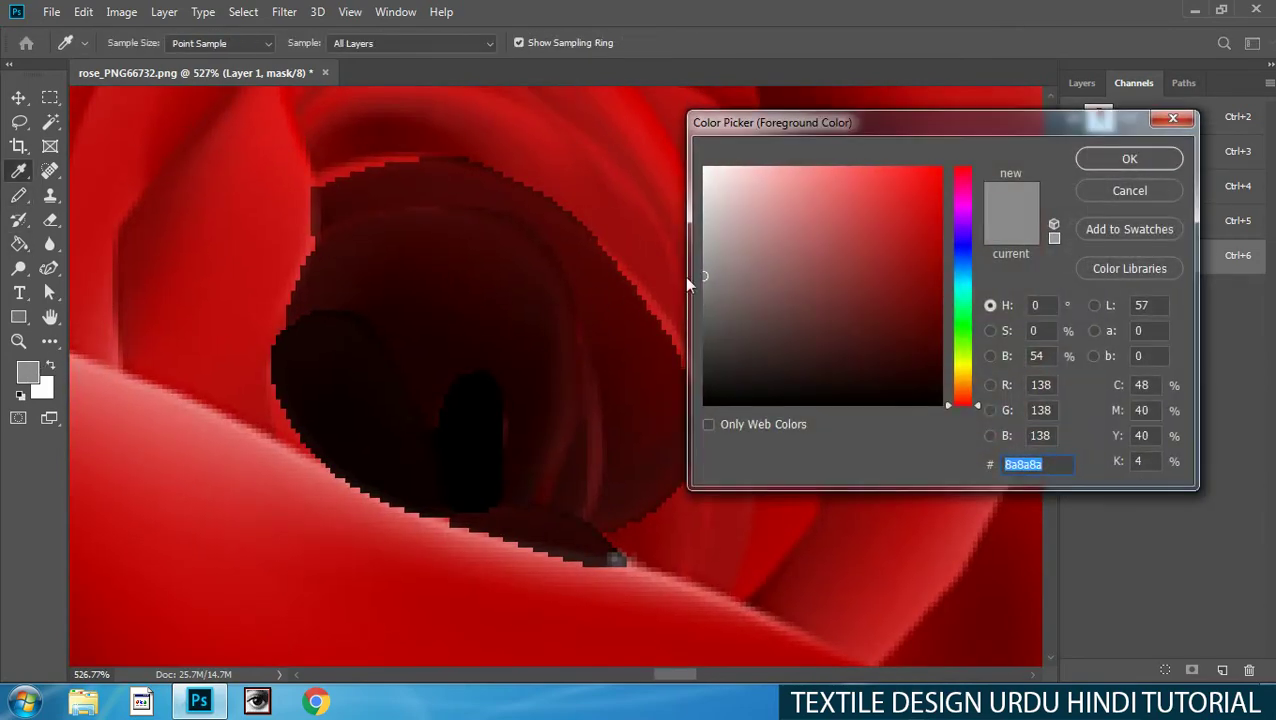
mouse_move(628, 352)
left_mouse_down()
mouse_move(648, 372)
mouse_move(417, 528)
mouse_move(598, 462)
mouse_move(650, 480)
left_mouse_up()
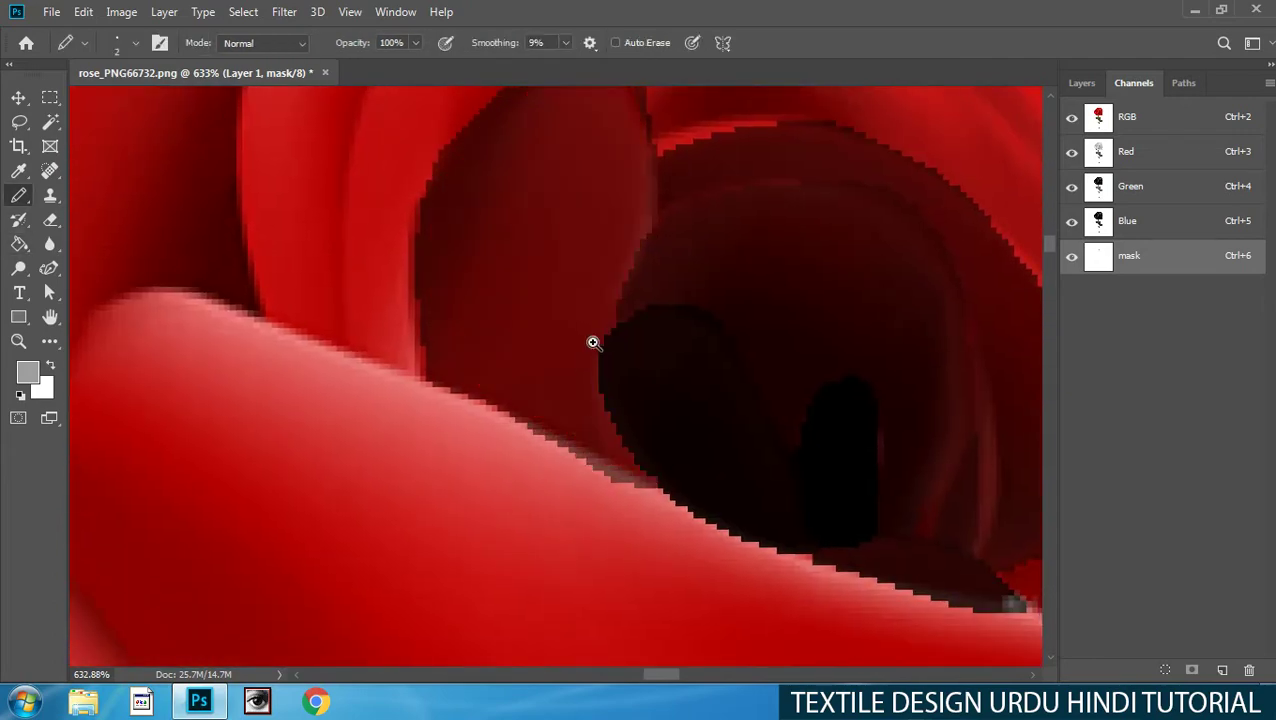
scroll(592, 342, "down", 3)
scroll(515, 401, "up", 2)
left_click_drag(621, 369, 528, 431)
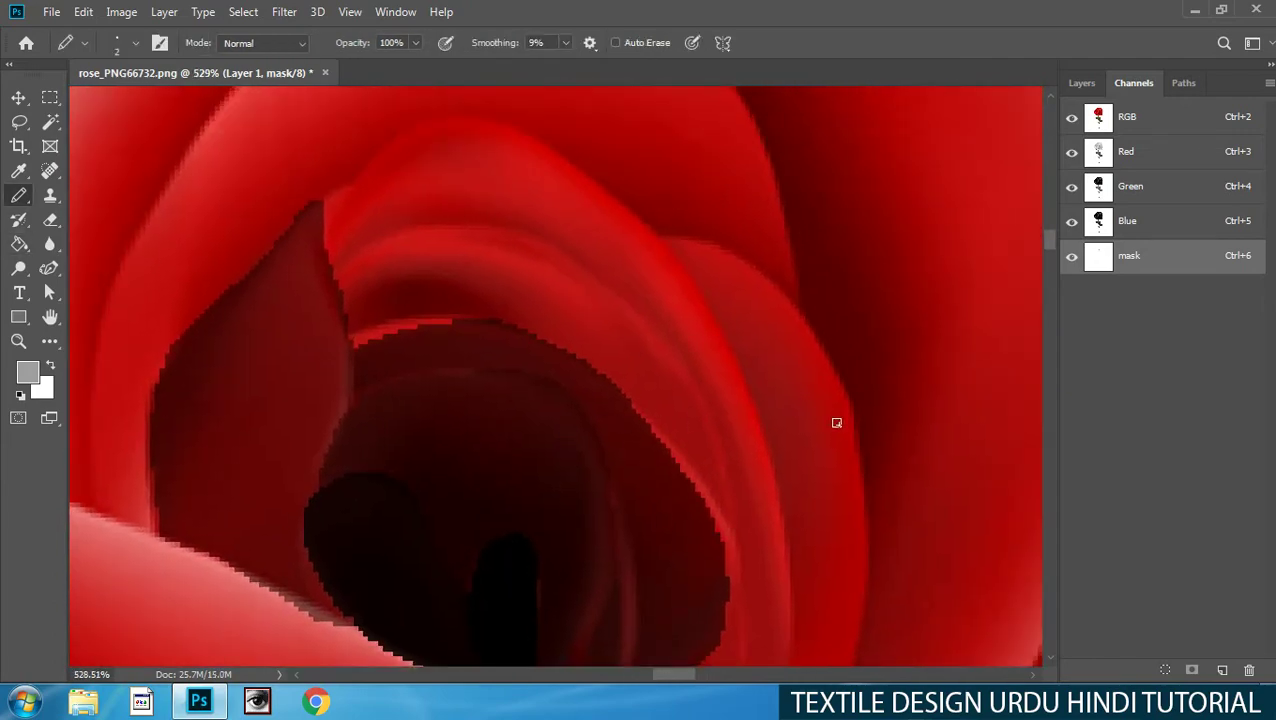
key("r")
mouse_move(836, 422)
left_mouse_down()
mouse_move(809, 273)
mouse_move(276, 370)
left_mouse_up()
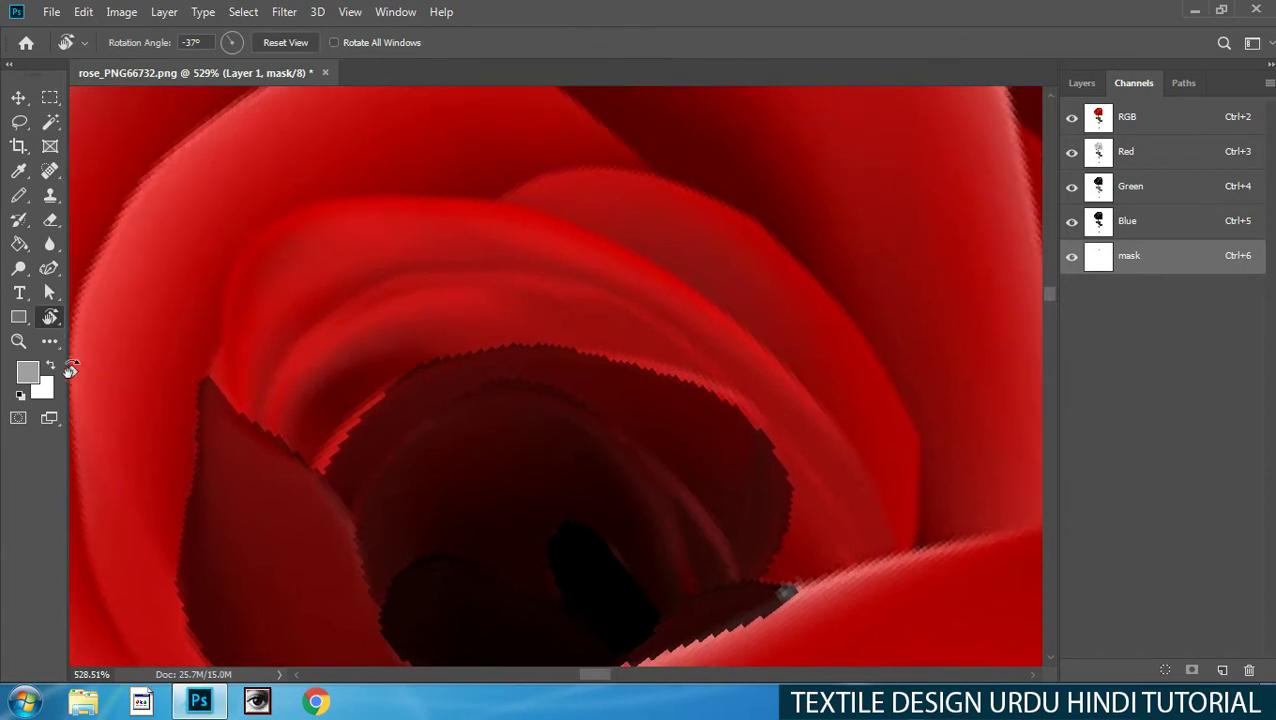
Set light grey b3b3b3 and outline the outer petal edge on the mask.
left_click(27, 372)
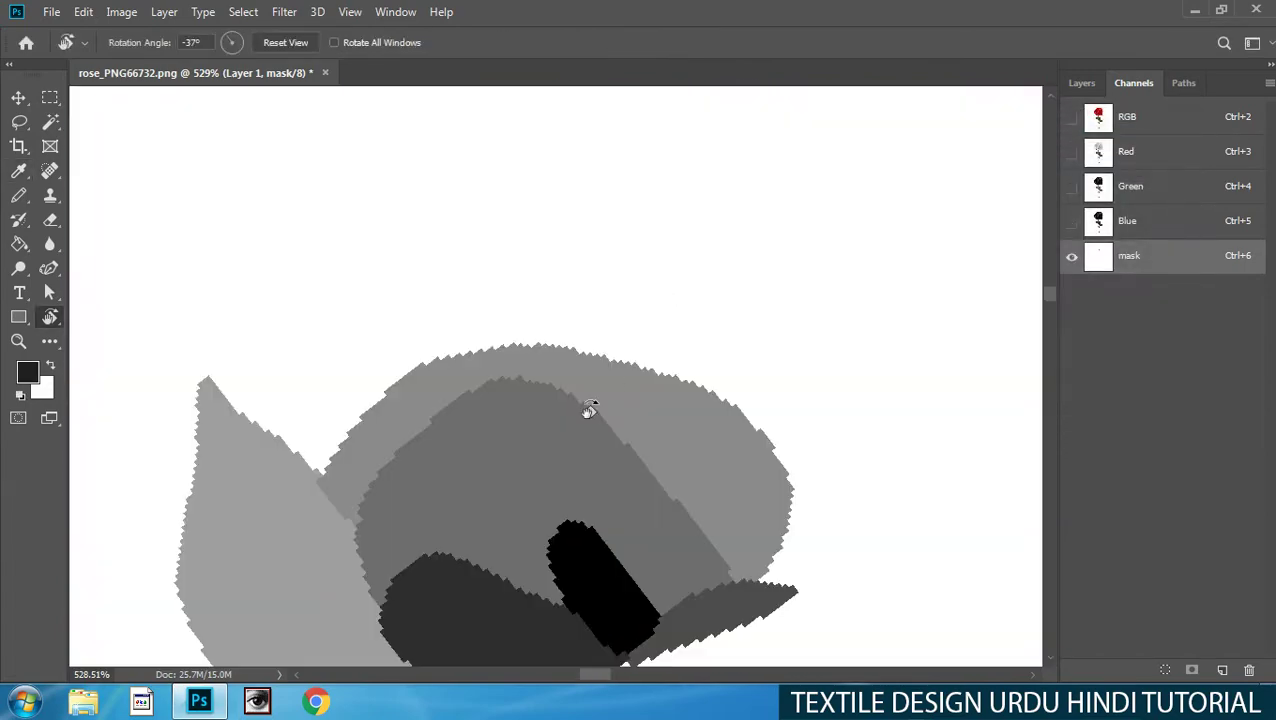
left_click_drag(587, 413, 395, 307)
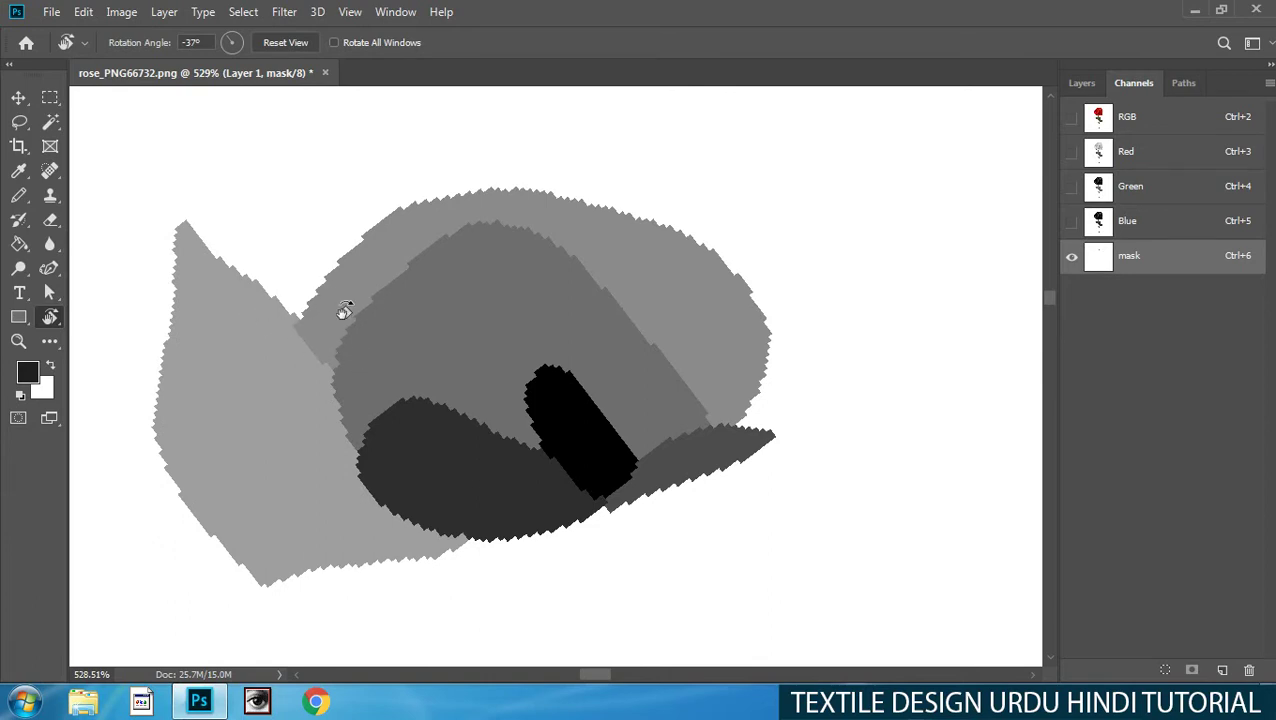
key("grave")
left_click_drag(493, 307, 854, 433)
key("b")
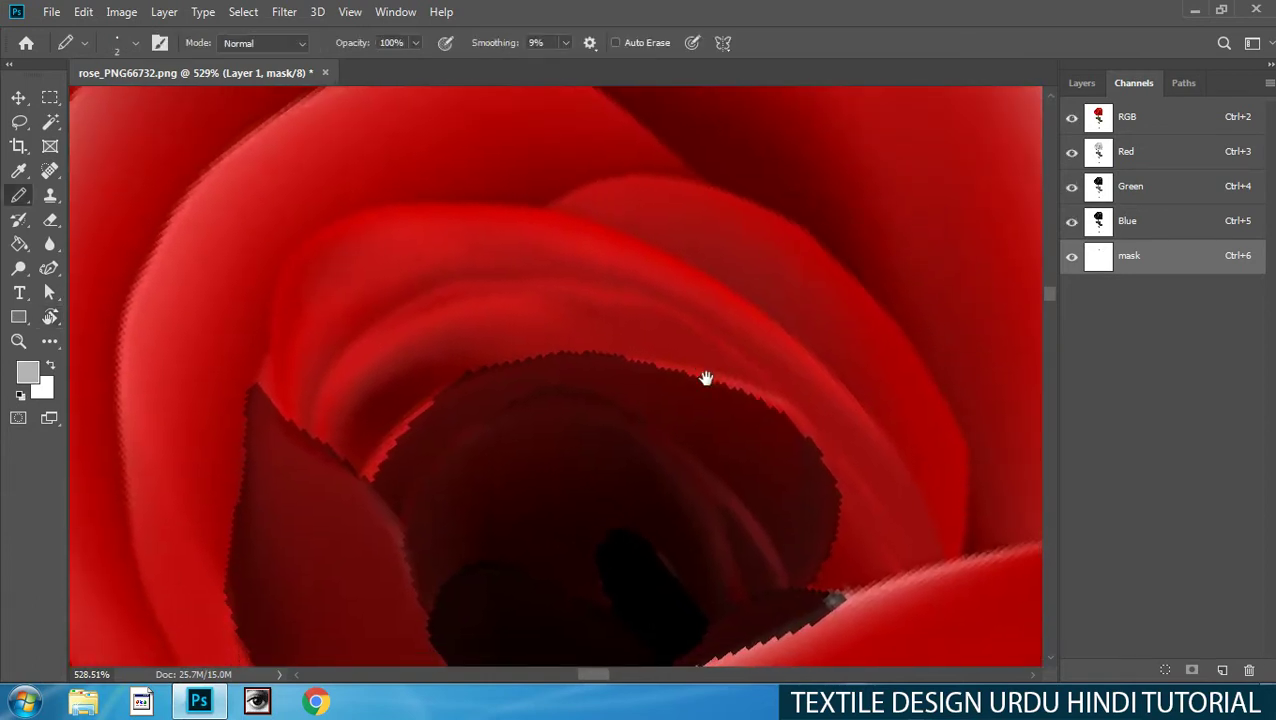
mouse_move(765, 402)
left_mouse_down()
mouse_move(413, 318)
mouse_move(310, 430)
left_mouse_up()
Sample the light petal grey from the canvas as the foreground colour.
key("grave")
key("d")
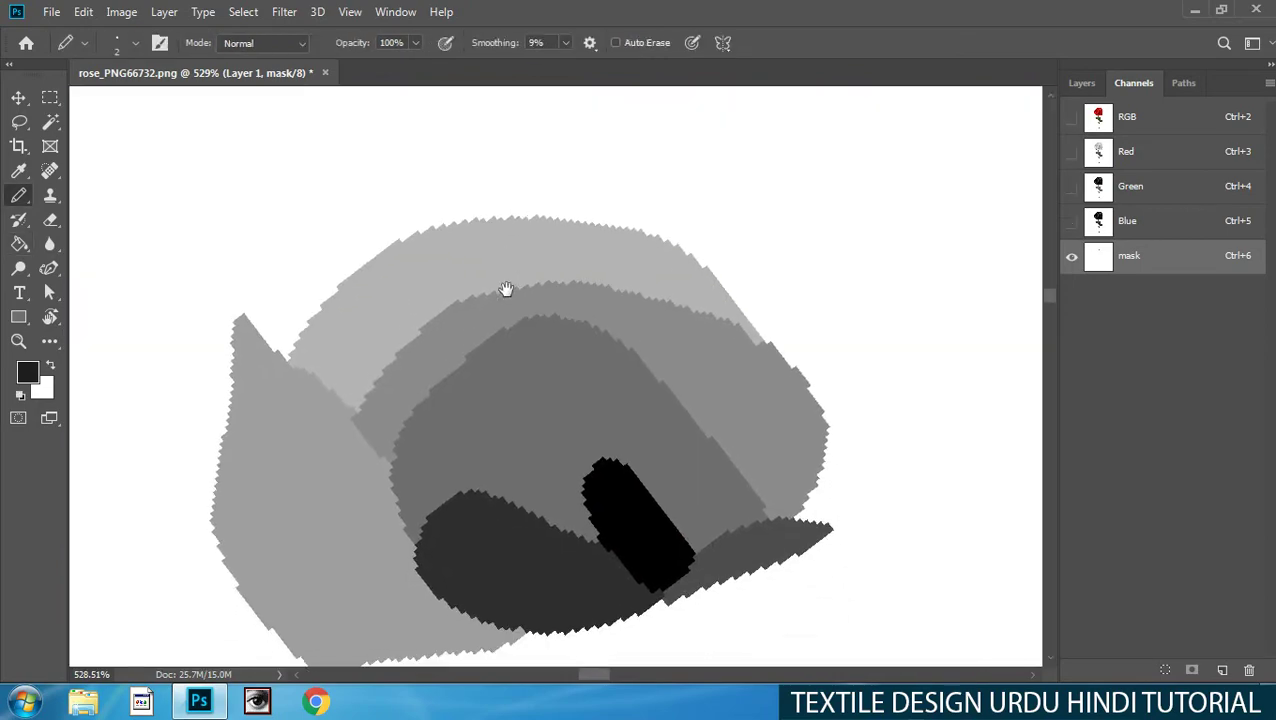
left_click(28, 372)
left_click(357, 330)
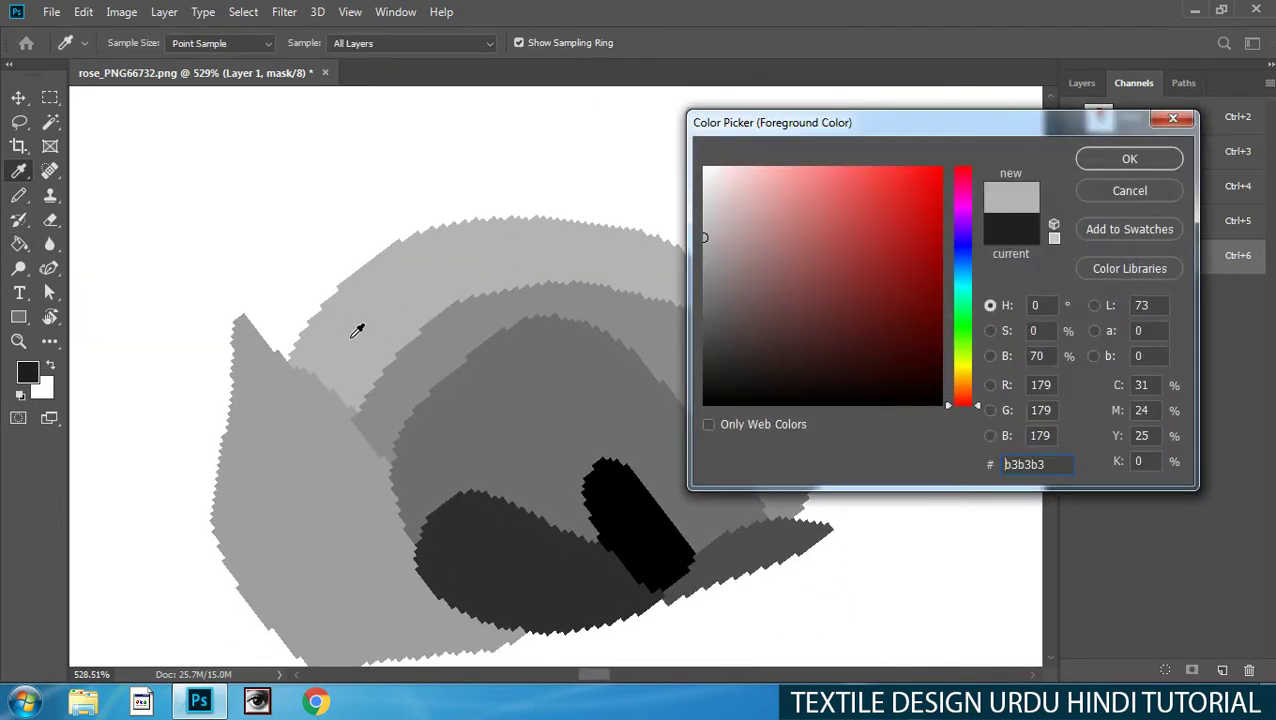
left_click(678, 236)
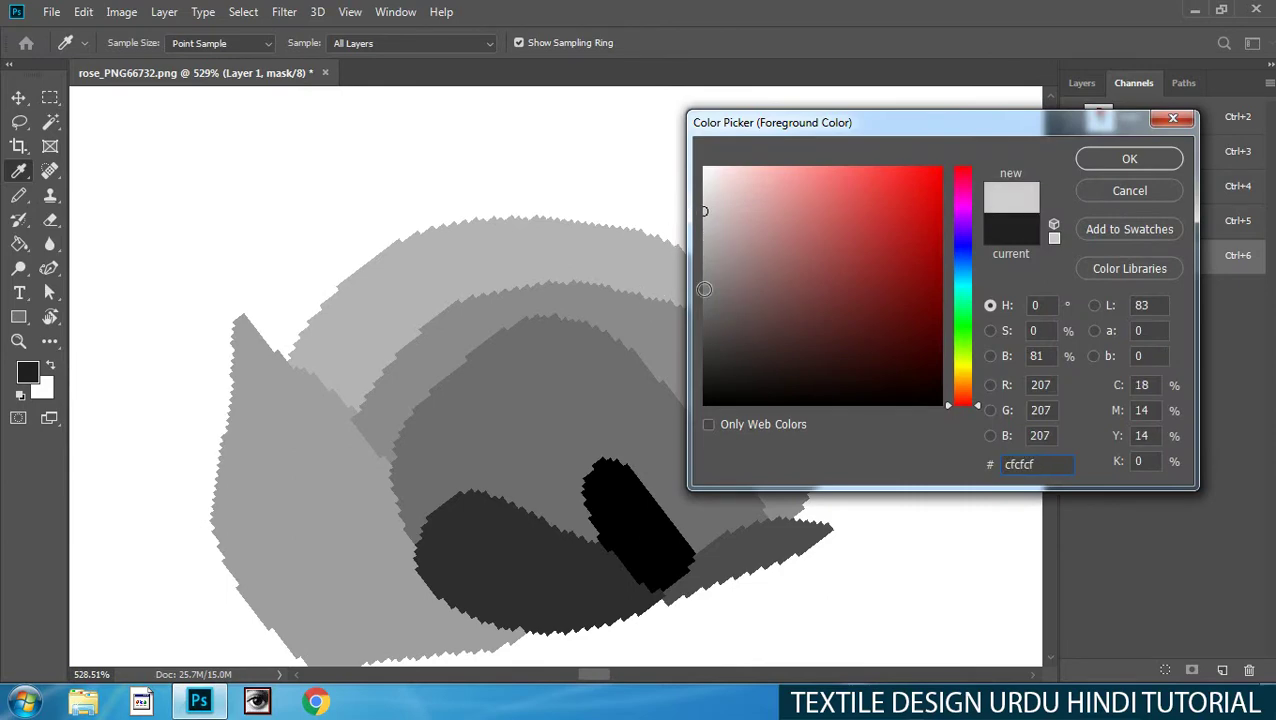
left_click(1101, 166)
Trace the next outer petal's edge in light grey over the full-colour rose.
key("grave")
left_click_drag(797, 322, 653, 360)
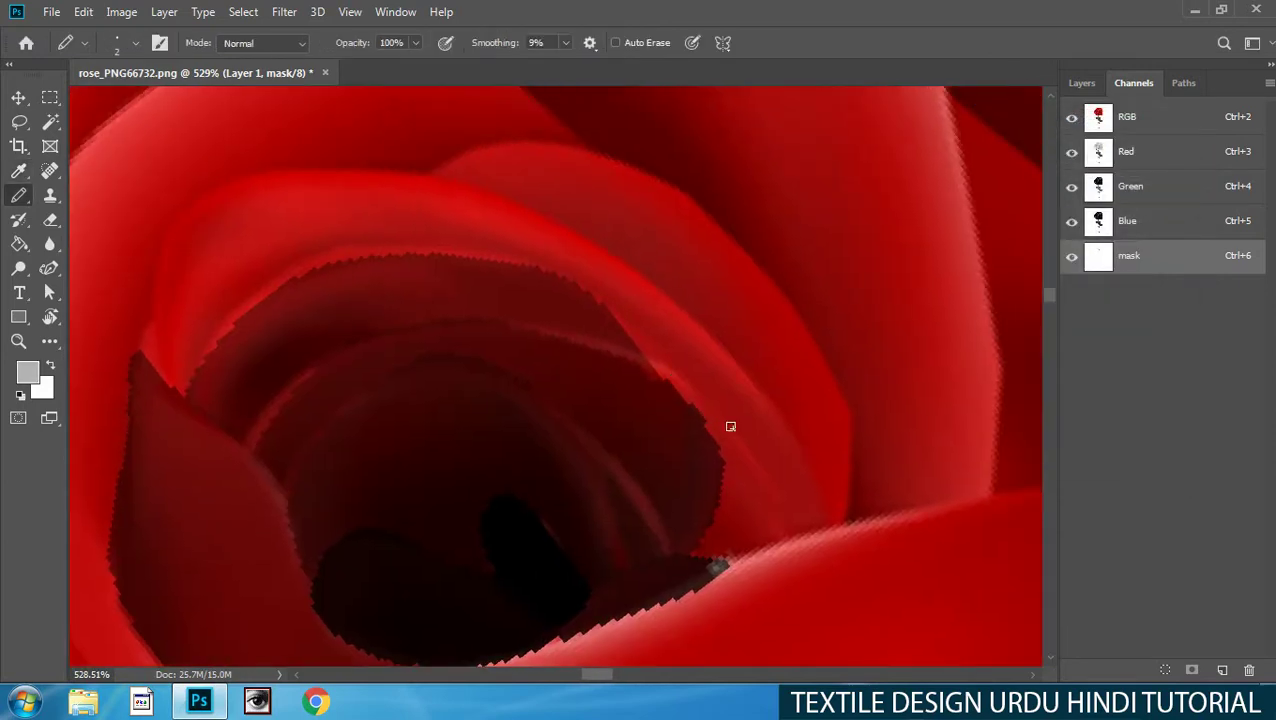
mouse_move(730, 561)
left_mouse_down()
mouse_move(775, 518)
mouse_move(740, 390)
mouse_move(655, 288)
mouse_move(564, 240)
left_mouse_up()
mouse_move(612, 305)
left_mouse_down()
mouse_move(781, 323)
mouse_move(706, 276)
mouse_move(575, 236)
mouse_move(444, 236)
mouse_move(343, 278)
mouse_move(308, 356)
mouse_move(310, 416)
left_mouse_up()
Fill the outlined inner petal, view the mask alone, then try and undo a grey fill of the band.
key("g")
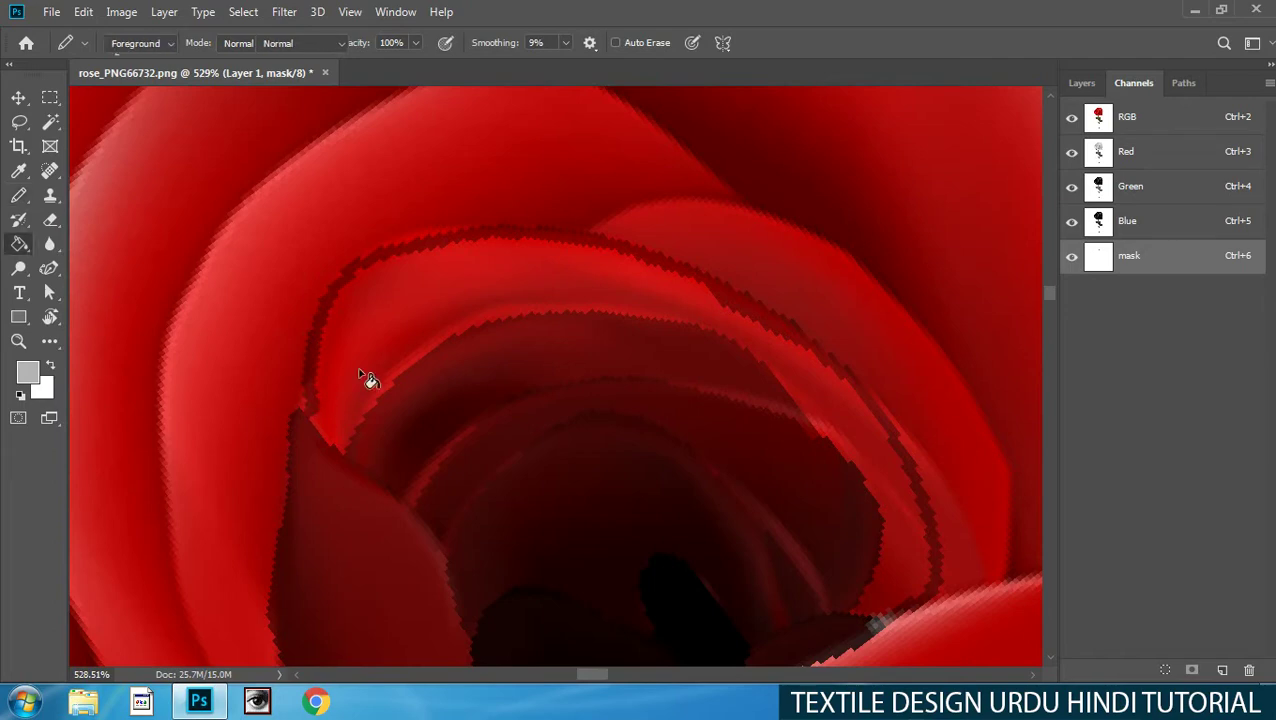
left_click(390, 365)
key("ctrl+6")
scroll(528, 353, "down", 5)
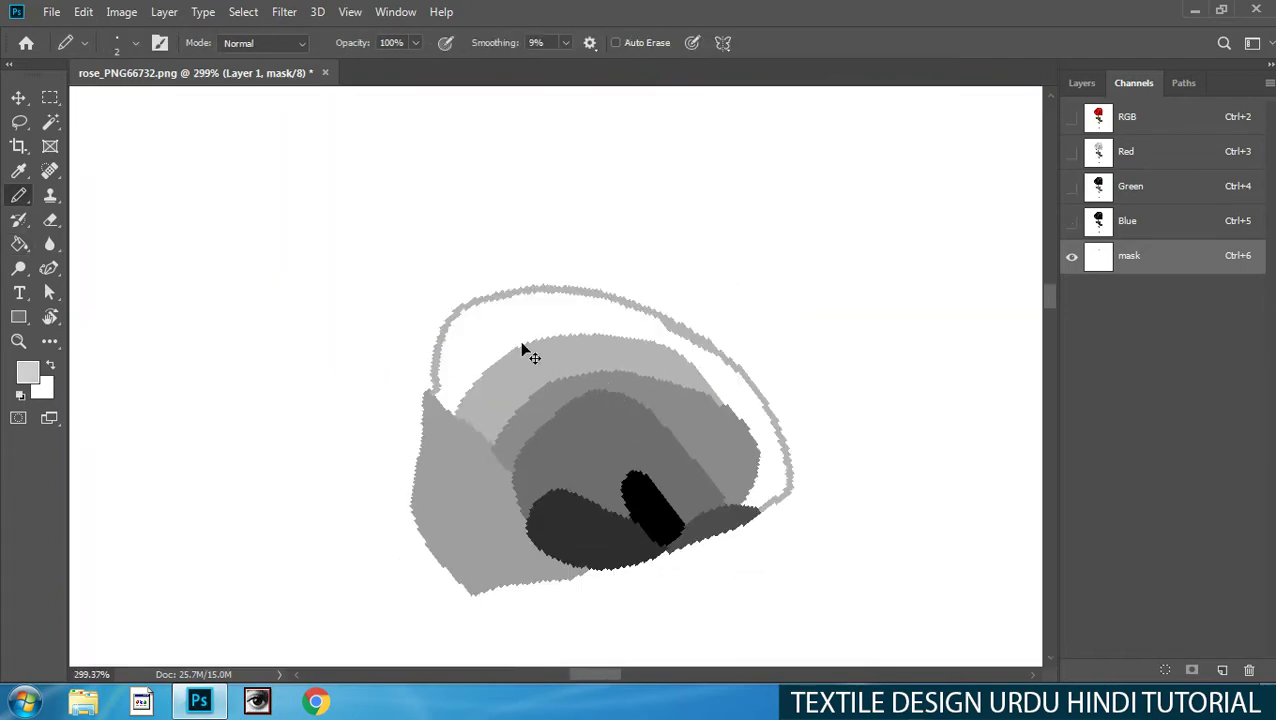
scroll(656, 390, "up", 3)
key("g")
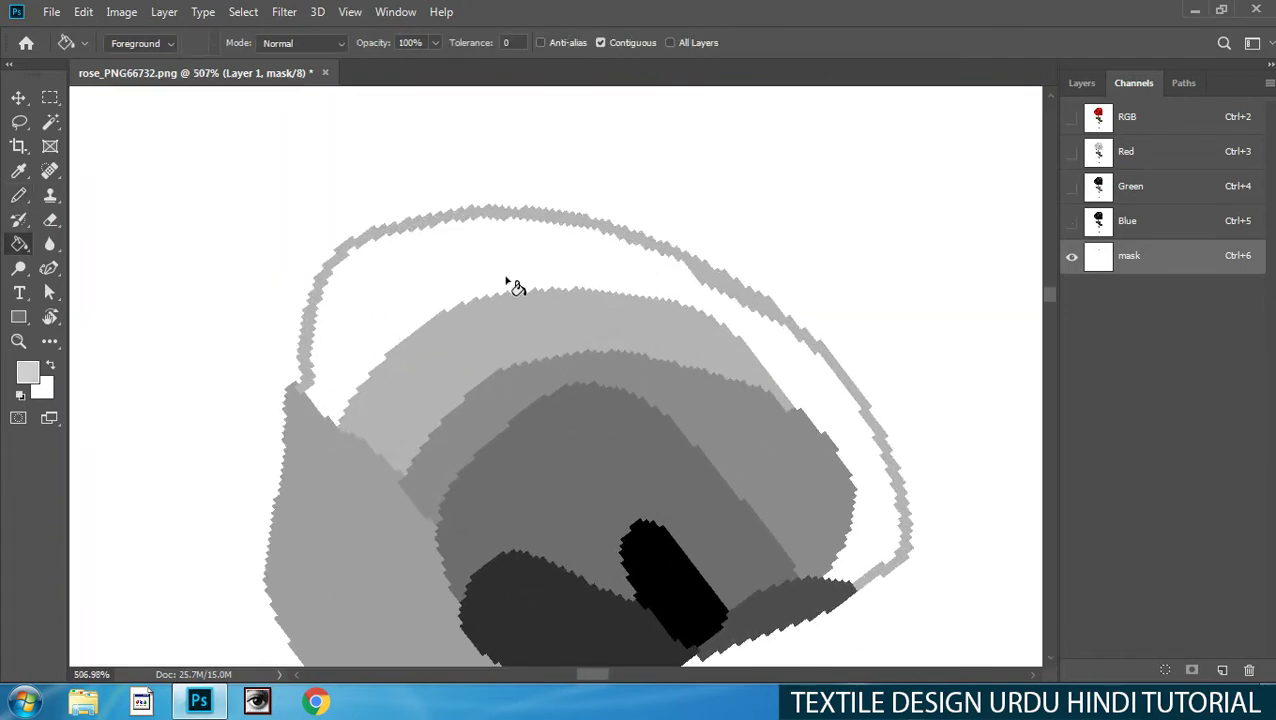
left_click(525, 285)
key("ctrl+z")
key("ctrl+z")
Undo a trial grey stroke and set the foreground to sampled light grey.
key("b")
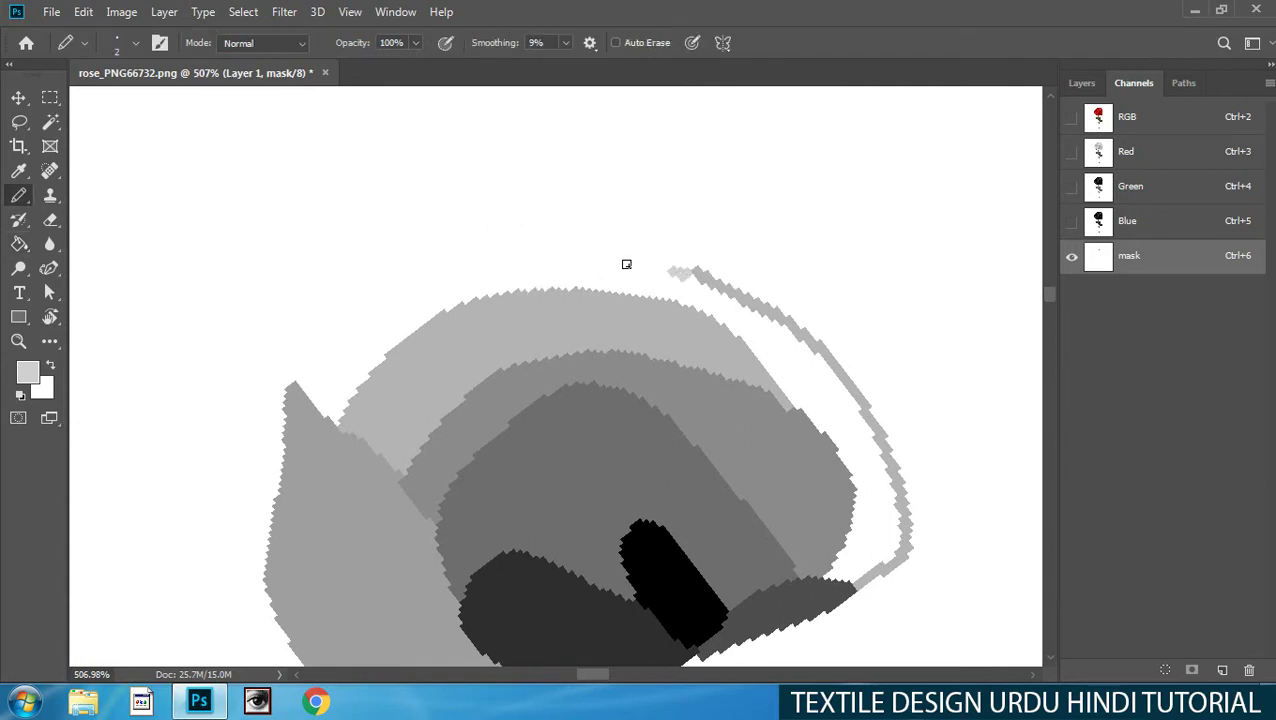
left_click_drag(588, 262, 662, 266)
key("ctrl+z")
key("ctrl+z")
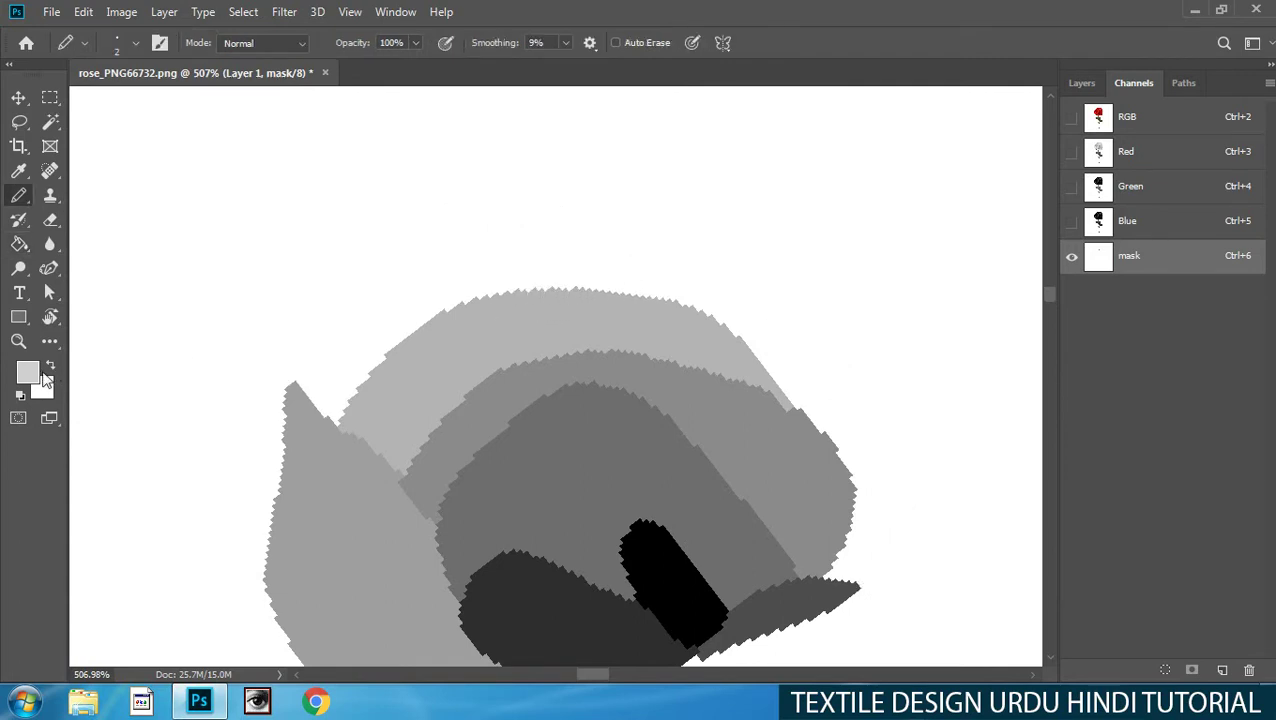
left_click(30, 374)
key("Return")
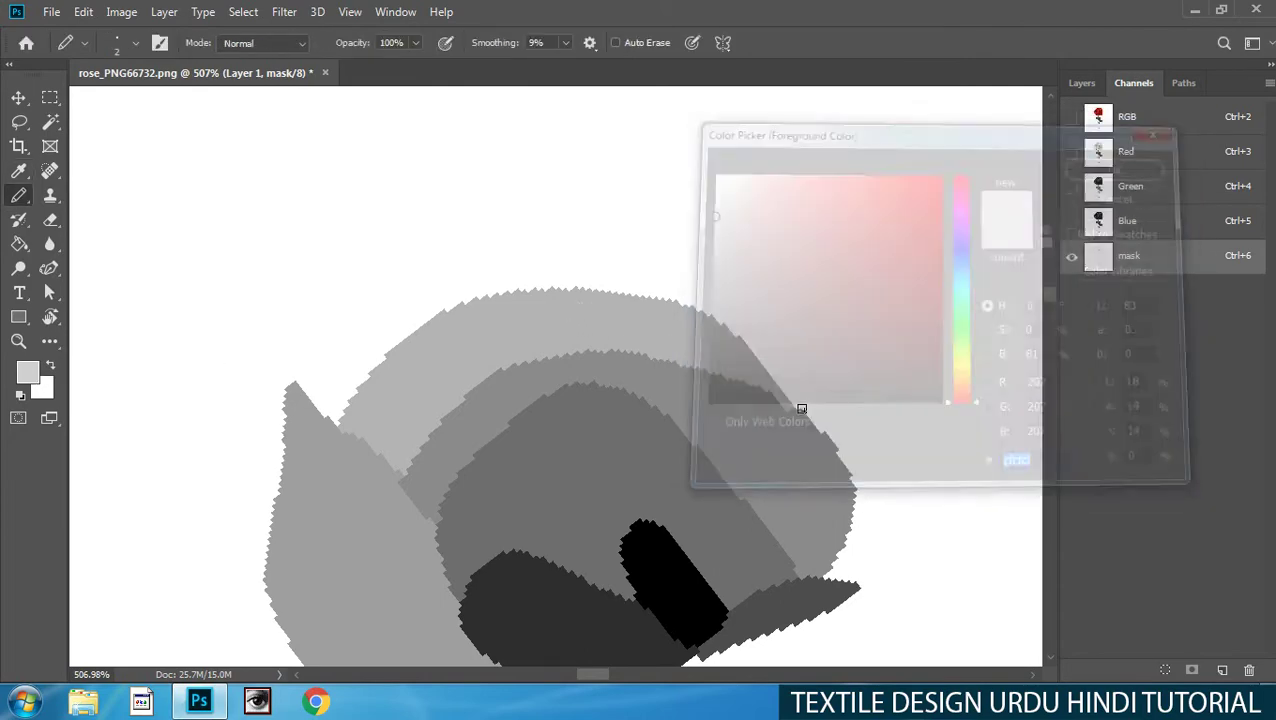
key("grave")
left_click(31, 378)
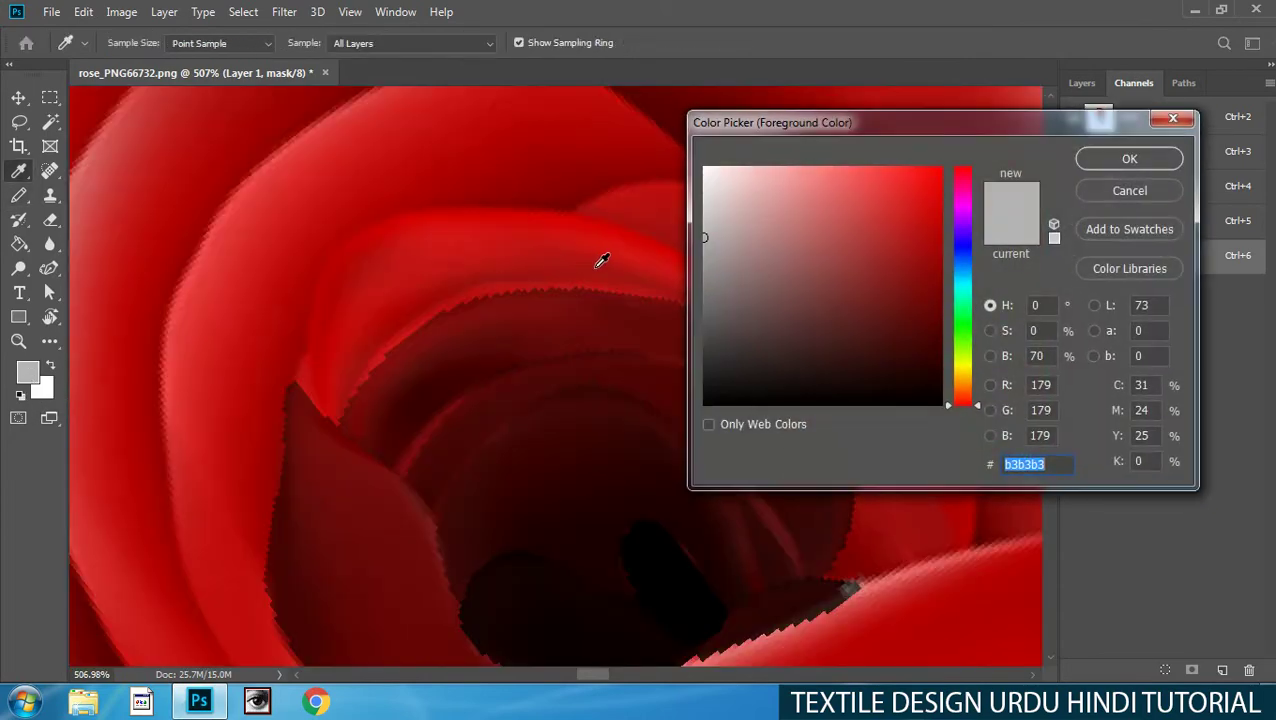
key("Return")
key("grave")
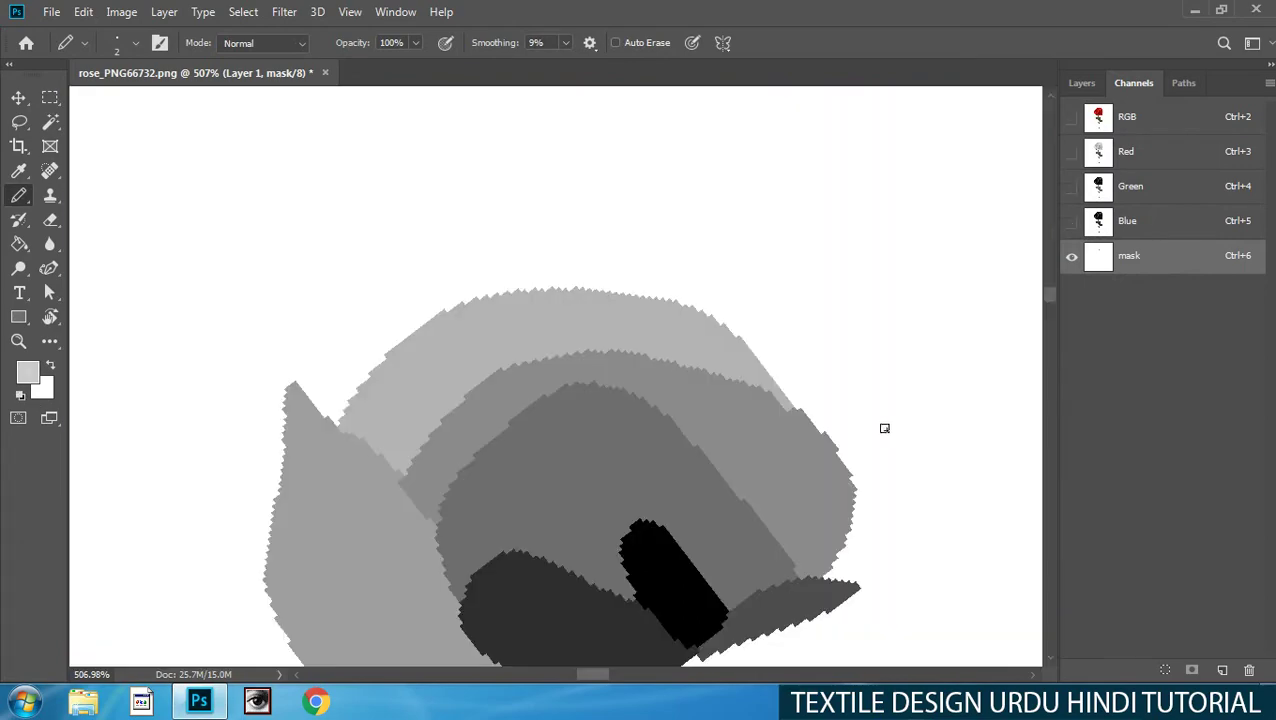
key("grave")
Redraw the upper petal outline and fill the white gap with light grey b3b3b3.
mouse_move(879, 572)
left_mouse_down()
mouse_move(897, 513)
mouse_move(846, 356)
mouse_move(726, 273)
mouse_move(592, 221)
mouse_move(461, 214)
mouse_move(362, 248)
mouse_move(320, 325)
left_mouse_up()
key("g")
key("grave")
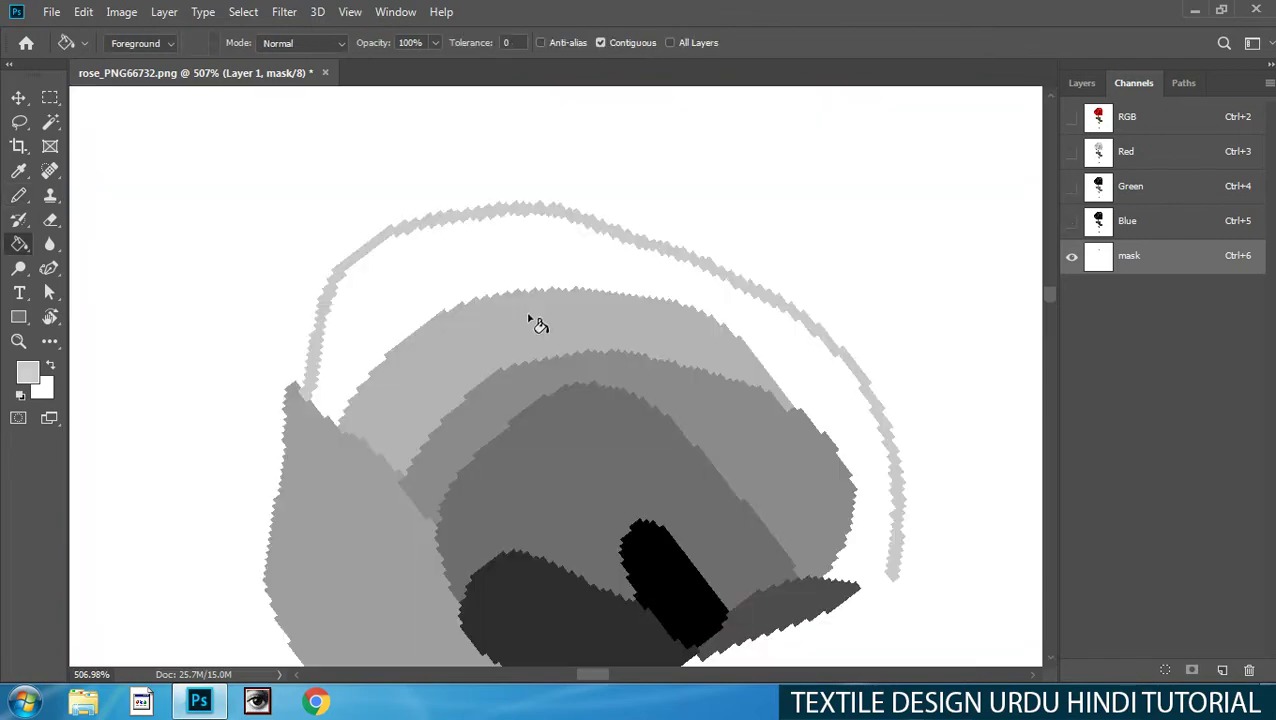
left_click(522, 288)
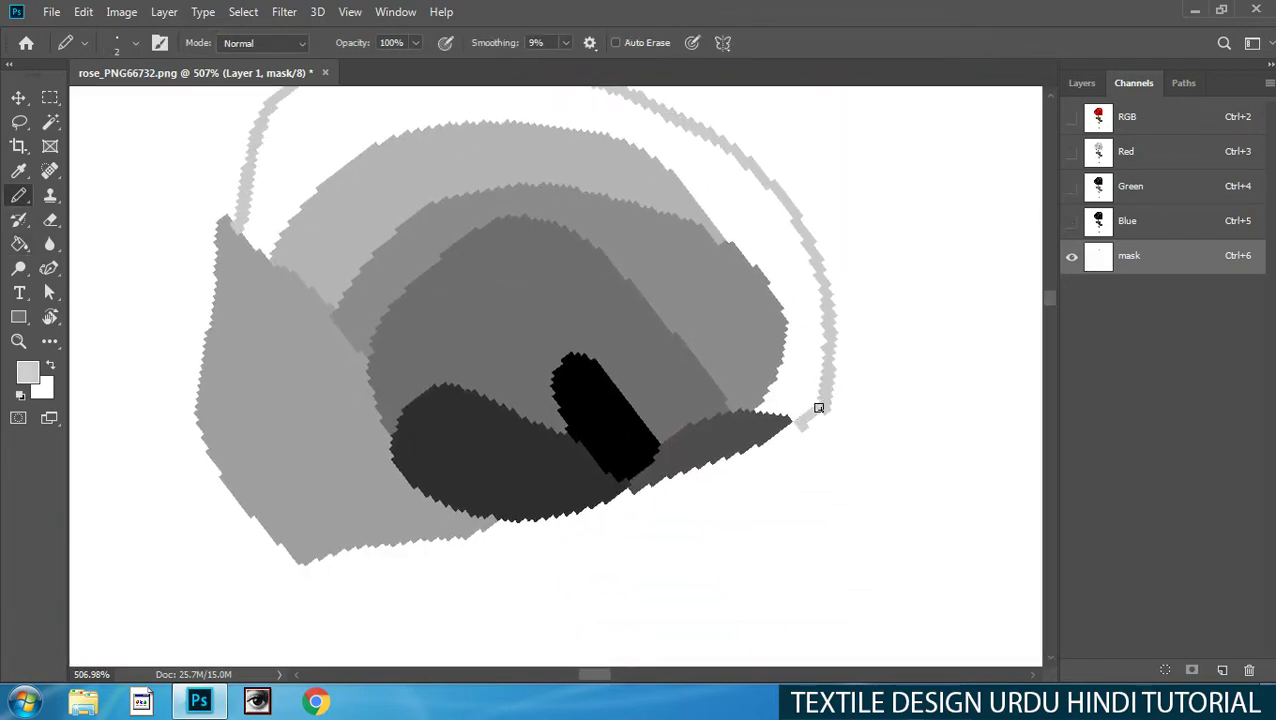
key("g")
left_click(812, 362)
key("ctrl+minus")
key("grave")
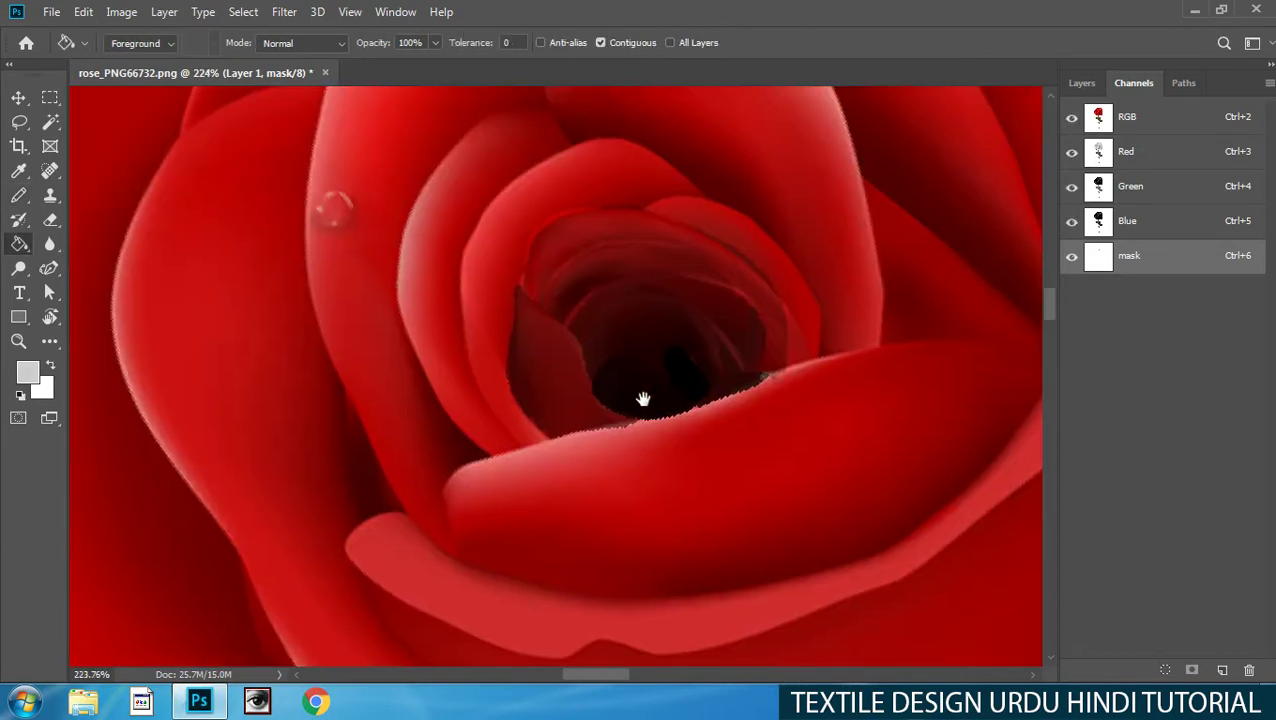
Zoom in on the rose centre, show only the mask channel, and pick black 000000 as foreground.
left_click_drag(698, 399, 745, 403)
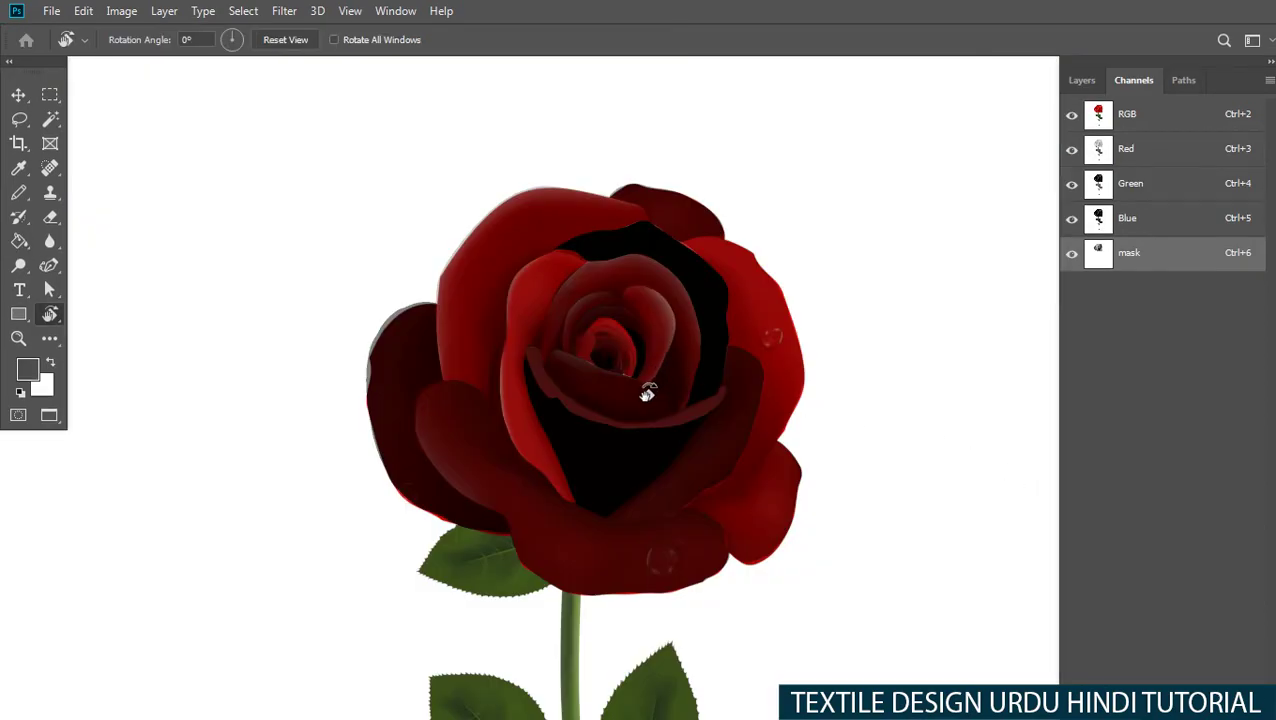
key("ctrl+6")
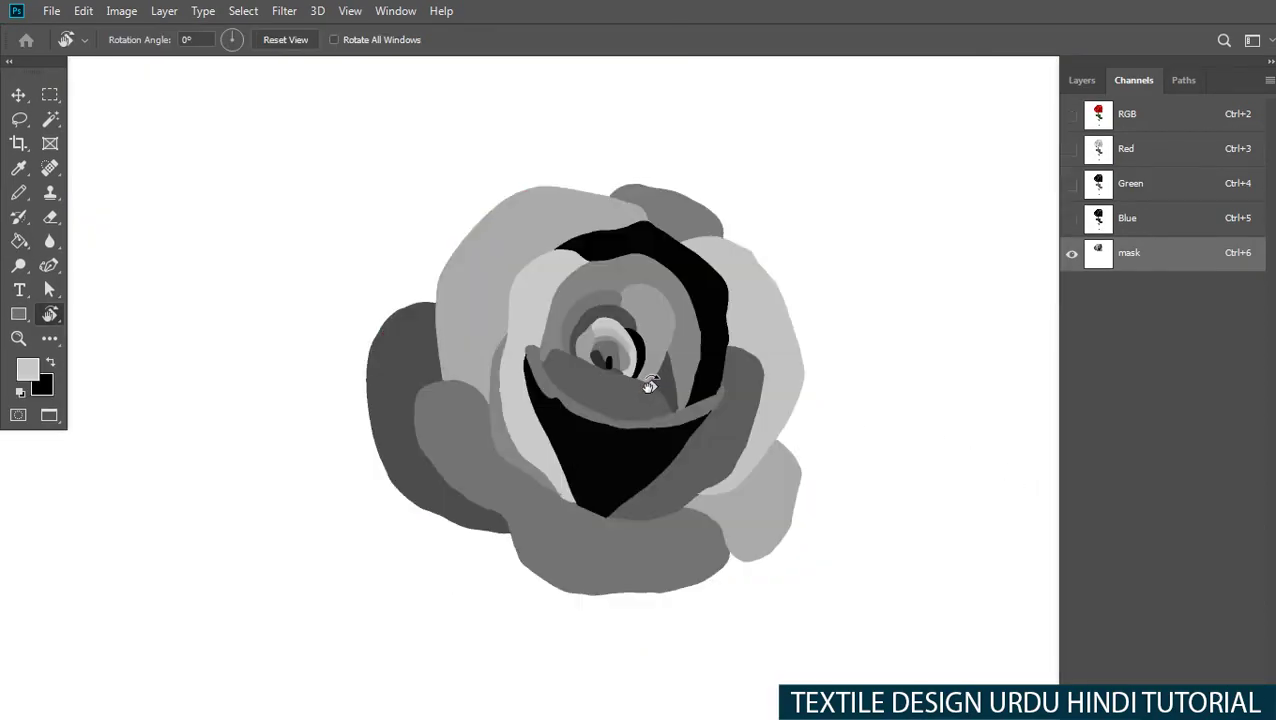
scroll(628, 370, "up", 1)
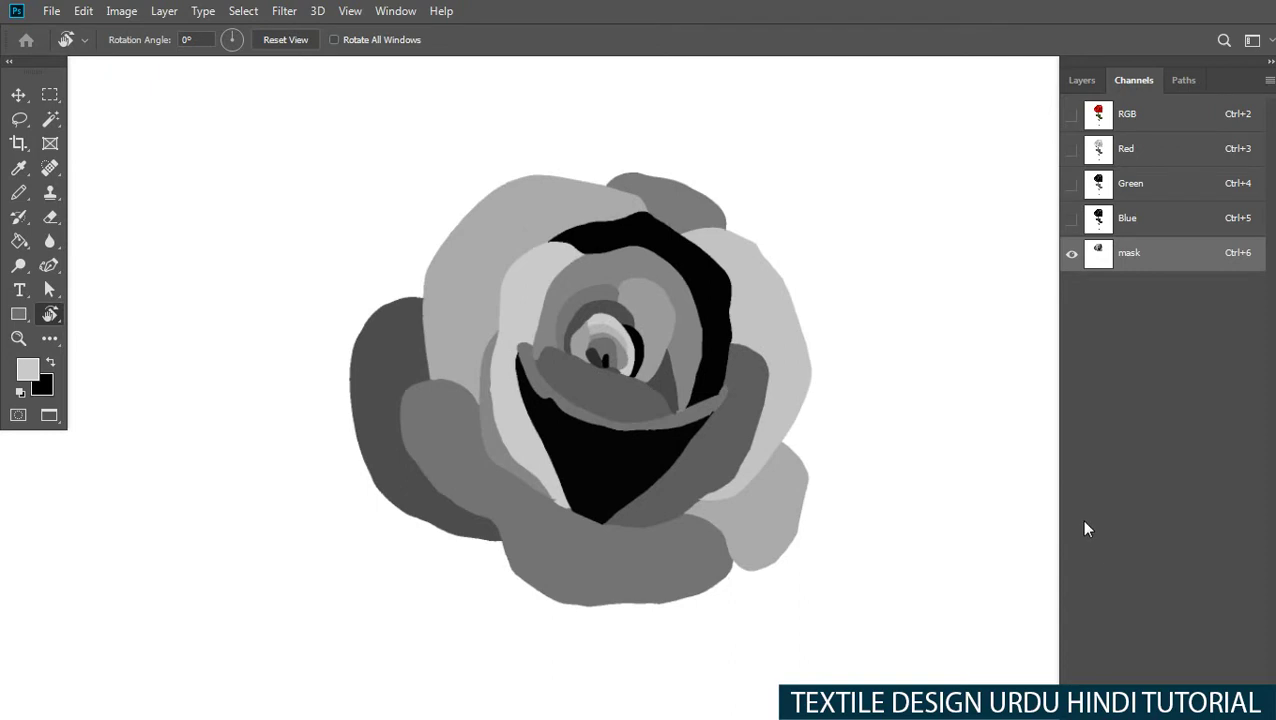
left_click(28, 378)
left_click_drag(743, 397, 670, 478)
key("Return")
key("r")
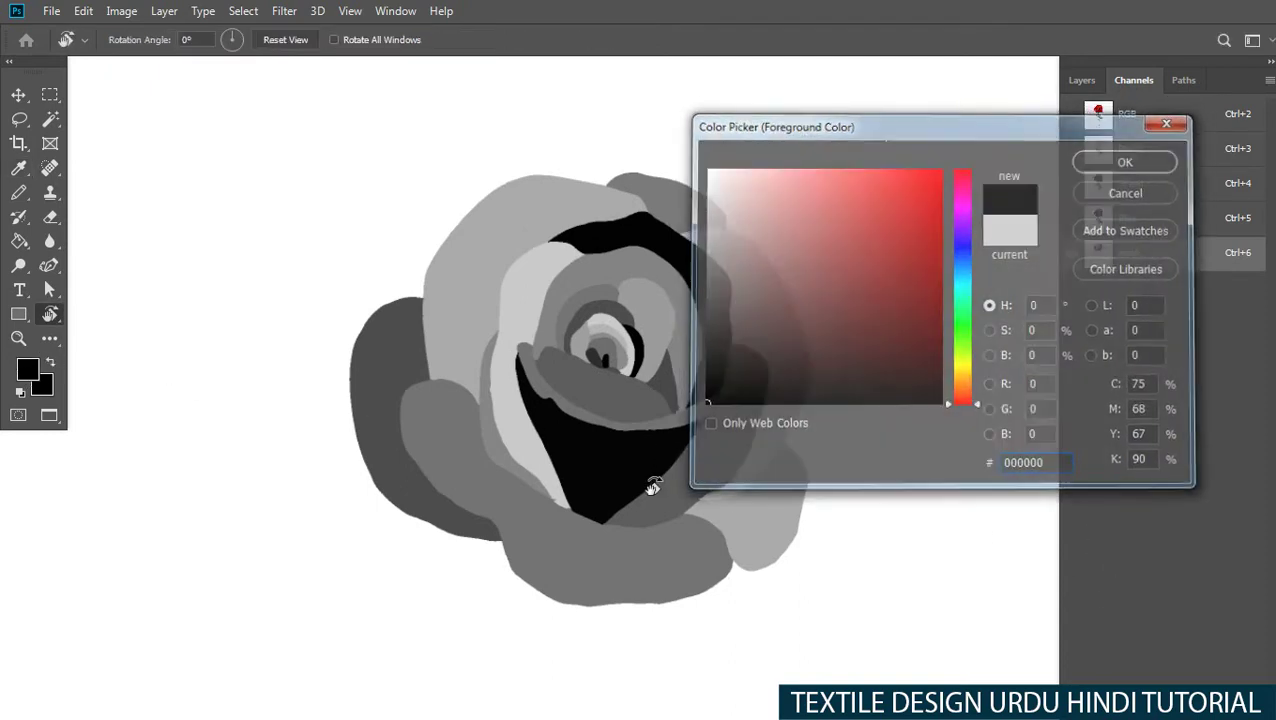
scroll(680, 392, "up", 3)
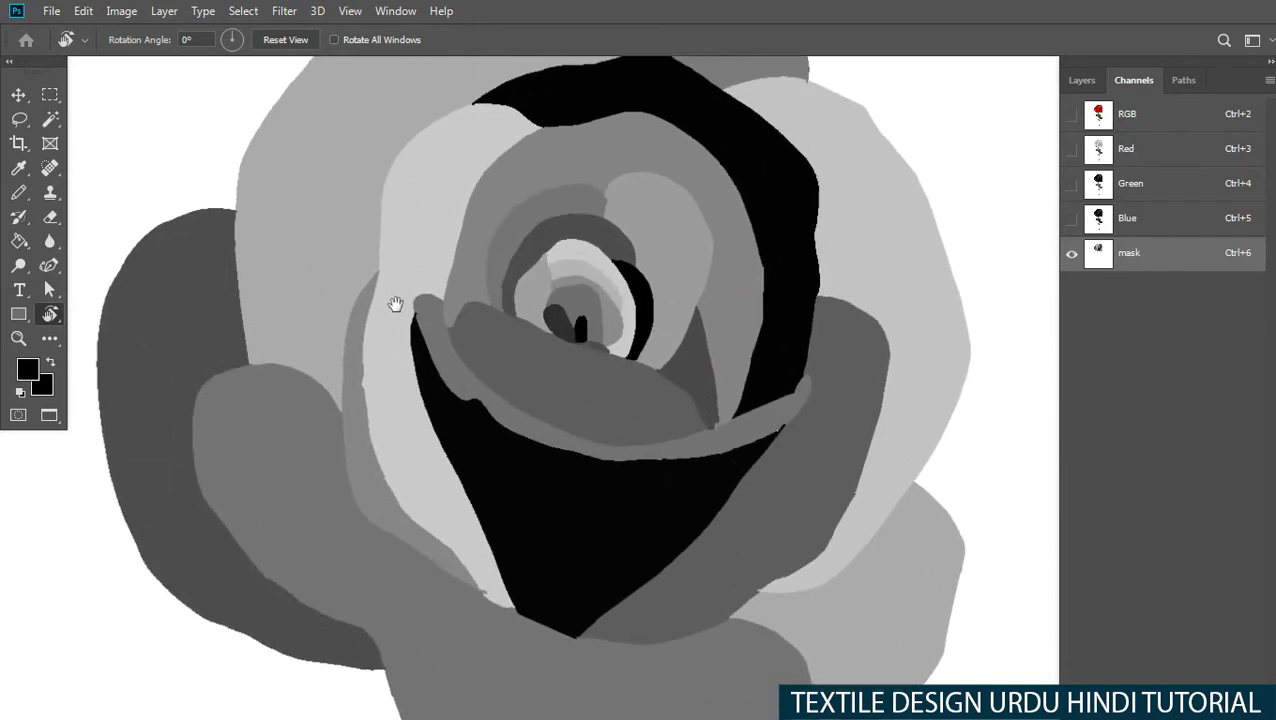
Magic Wand each mask petal region in turn, from the outer petals to the dark centre and lower band.
key("w")
left_click(365, 250)
left_click(424, 237)
left_click(497, 205)
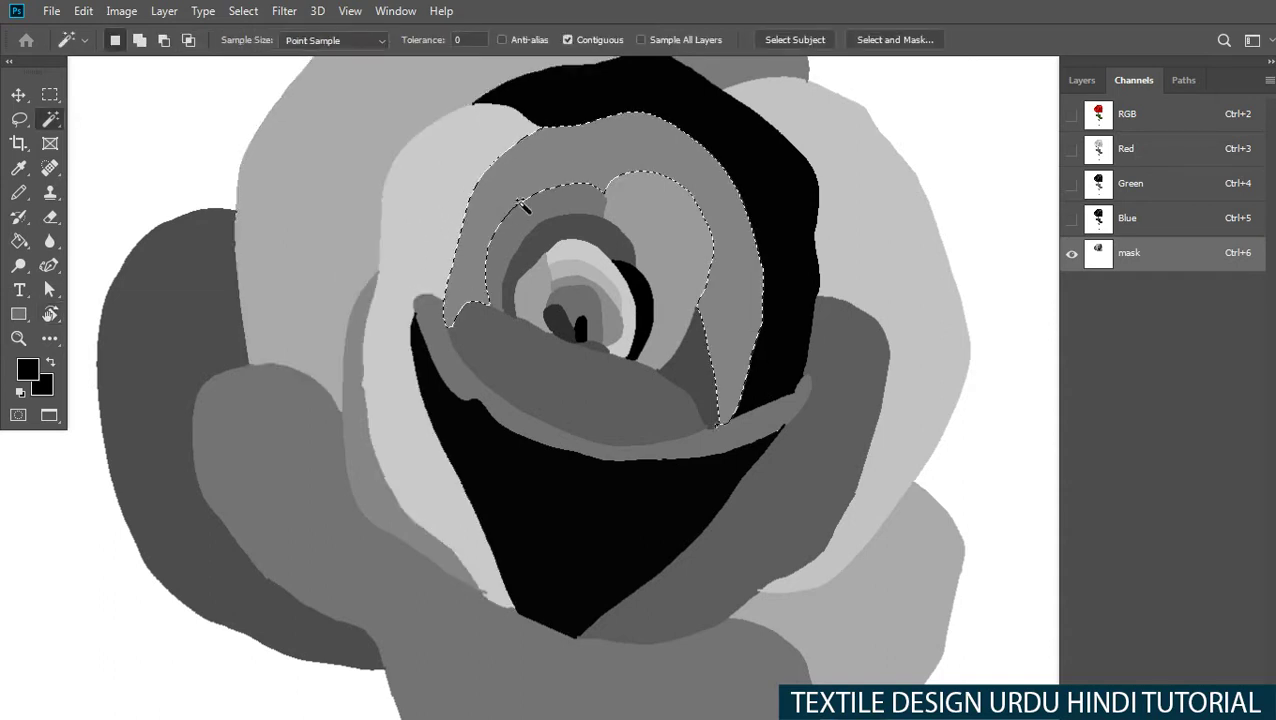
left_click(590, 210)
left_click(645, 218)
left_click(581, 235)
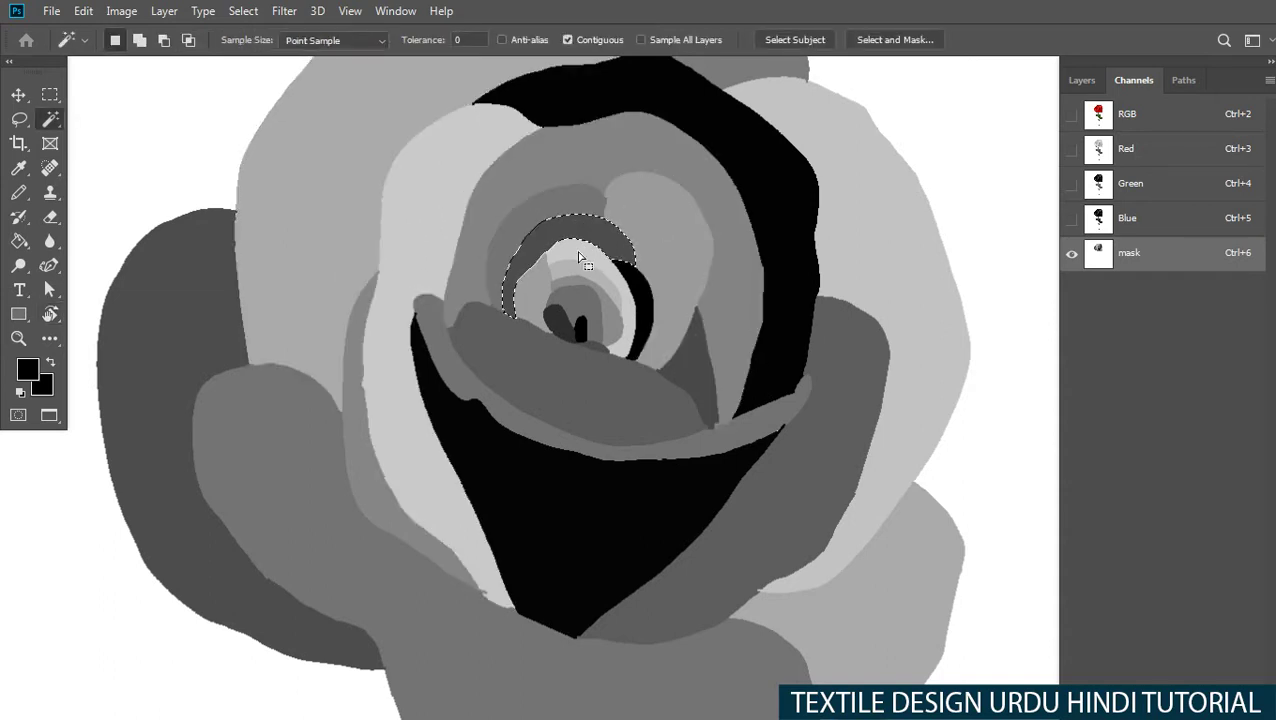
left_click(562, 272)
left_click(568, 282)
left_click(588, 300)
left_click(551, 316)
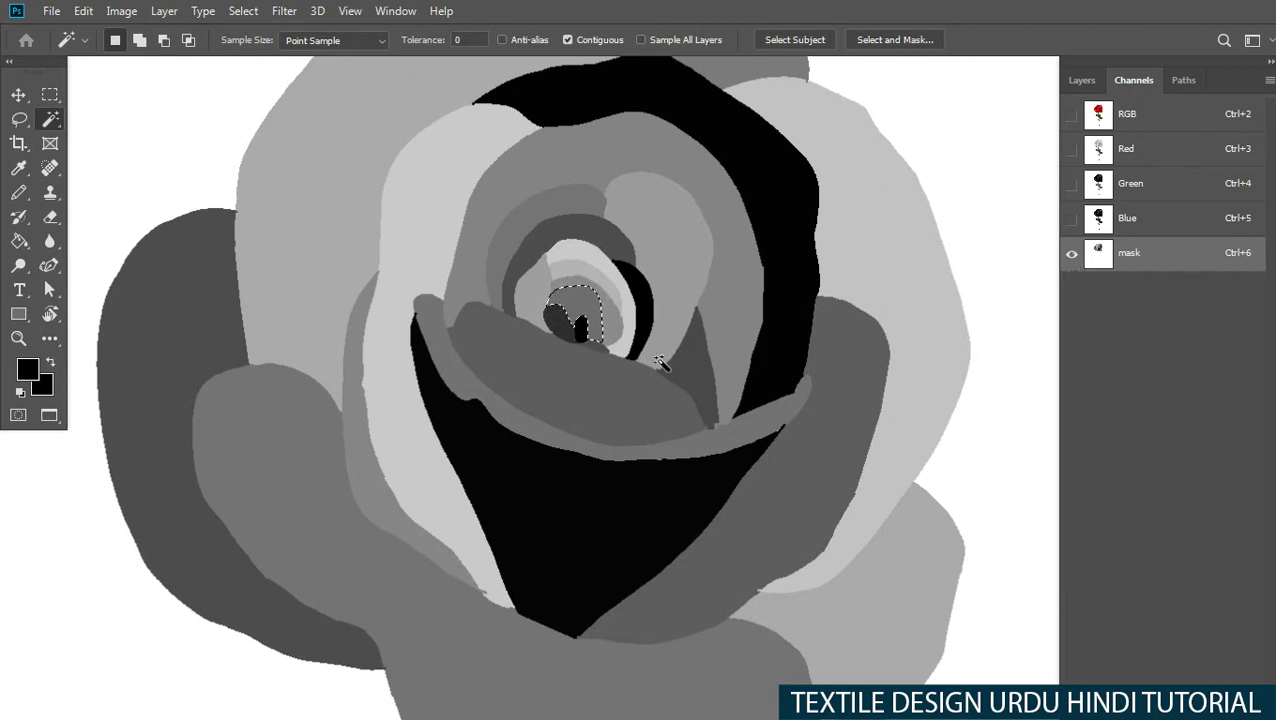
left_click(590, 445)
left_click(612, 447, "shift")
Zoom in and select the left petal, light-grey strip and black centre, then recentre the rose.
key("ctrl+minus")
key("ctrl+minus")
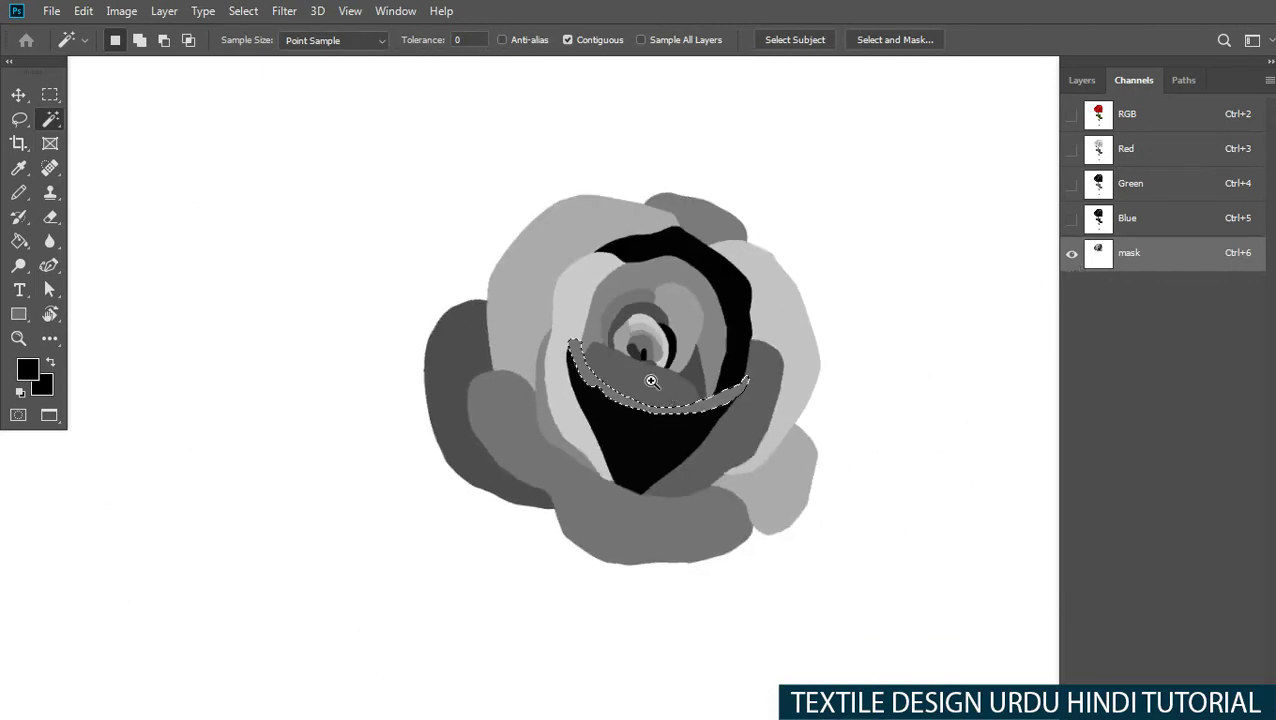
left_click(691, 443)
left_click(604, 405)
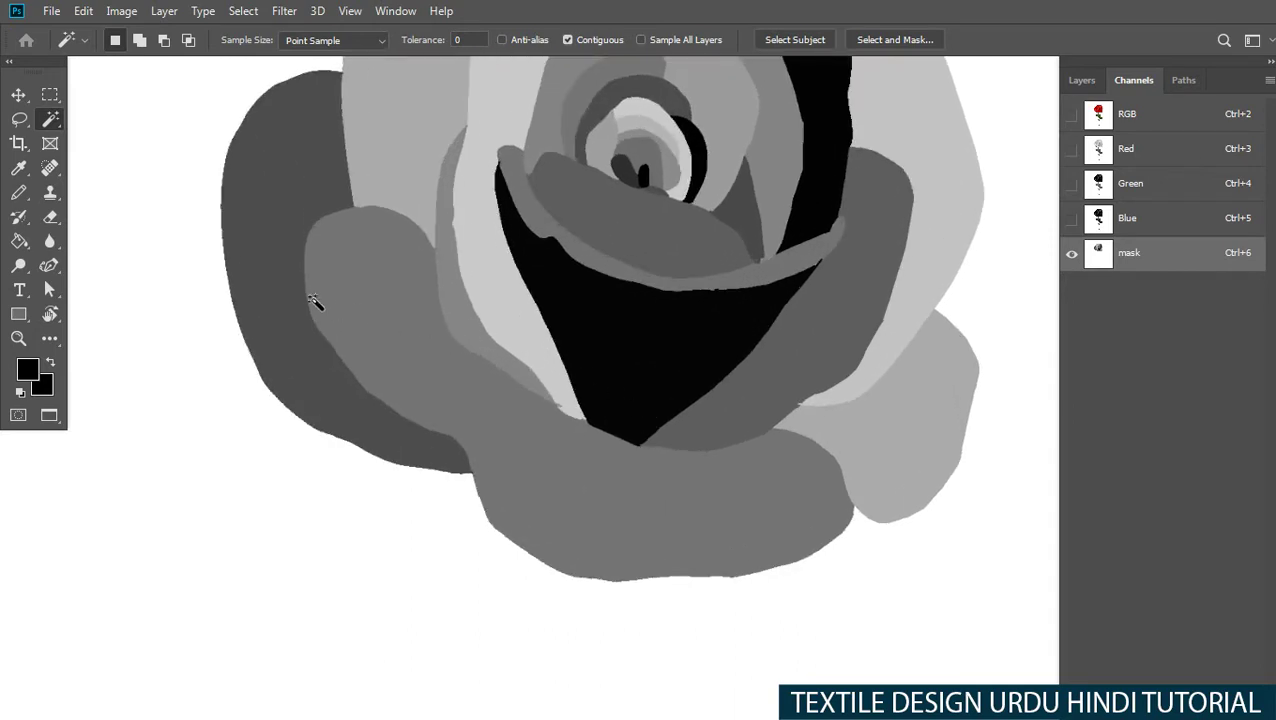
left_click(313, 284)
left_click(376, 208)
left_click(466, 245)
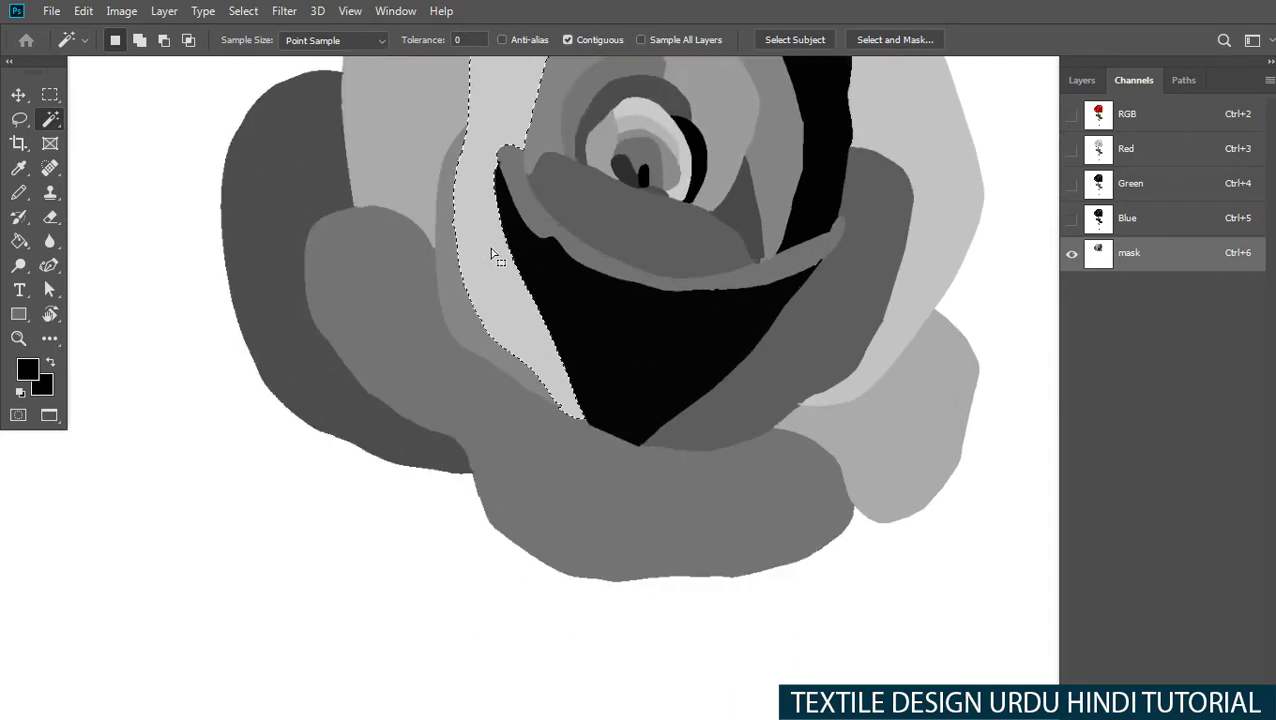
left_click(541, 319, "shift")
scroll(541, 310, "down", 1)
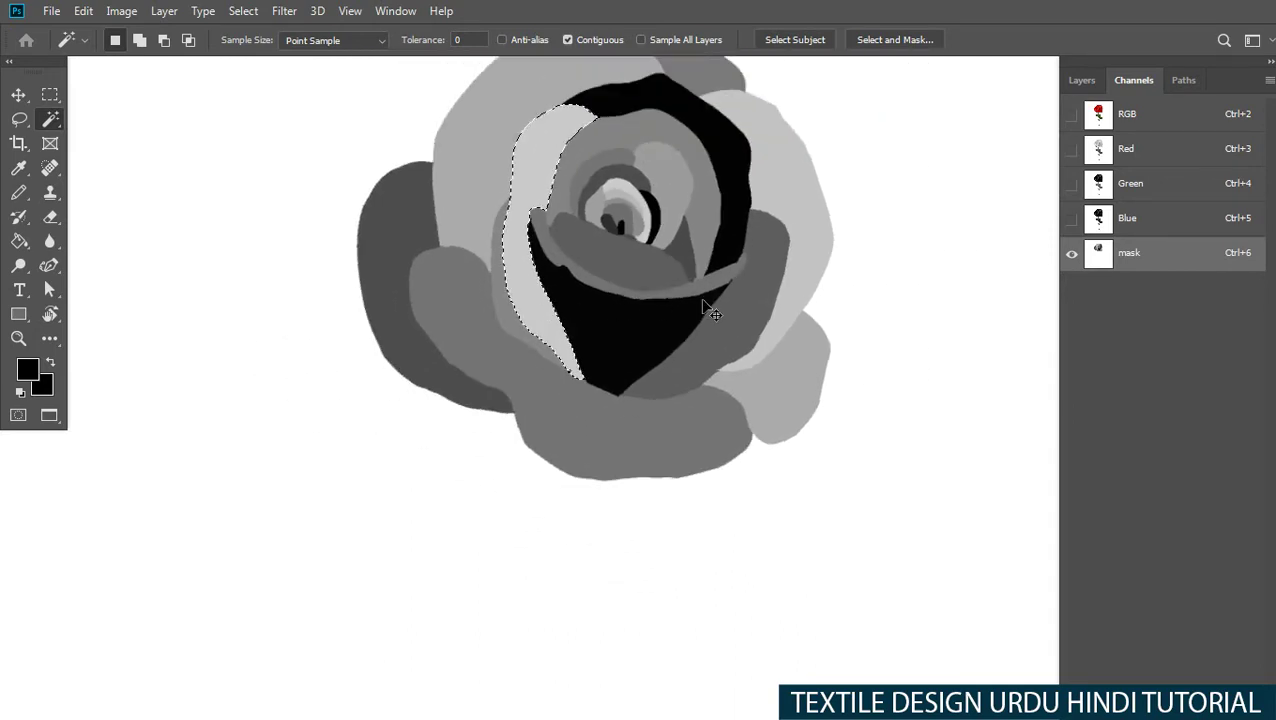
mouse_move(703, 296)
left_mouse_down()
mouse_move(700, 362)
mouse_move(712, 375)
left_mouse_up()
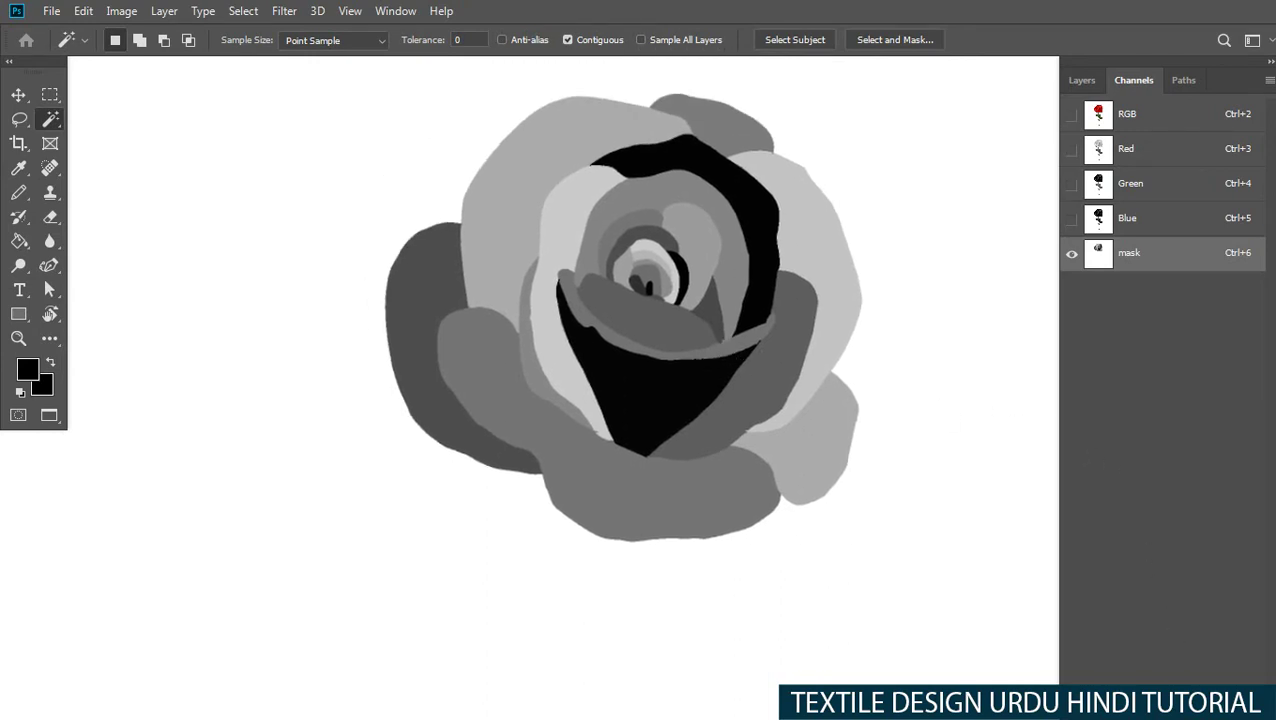
Try dark red 8a0000 as the new spot channel's ink, then set it back to black 000000.
left_click(610, 298)
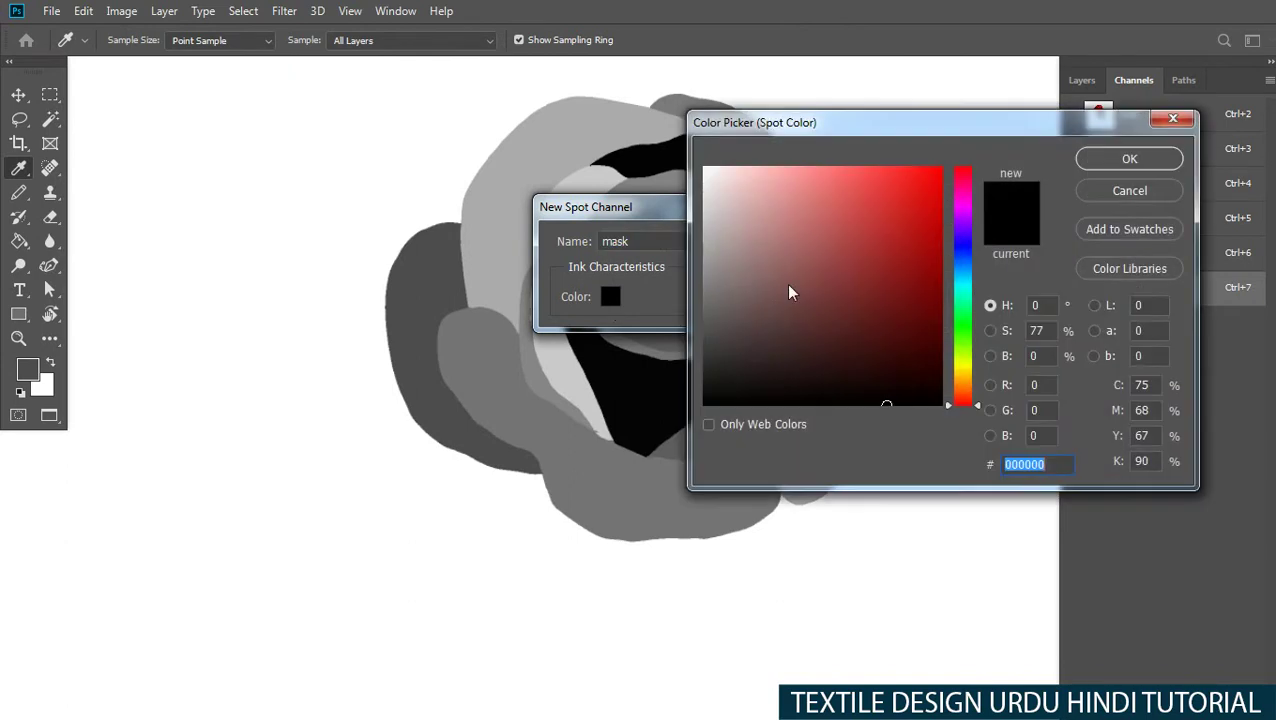
left_click(940, 276)
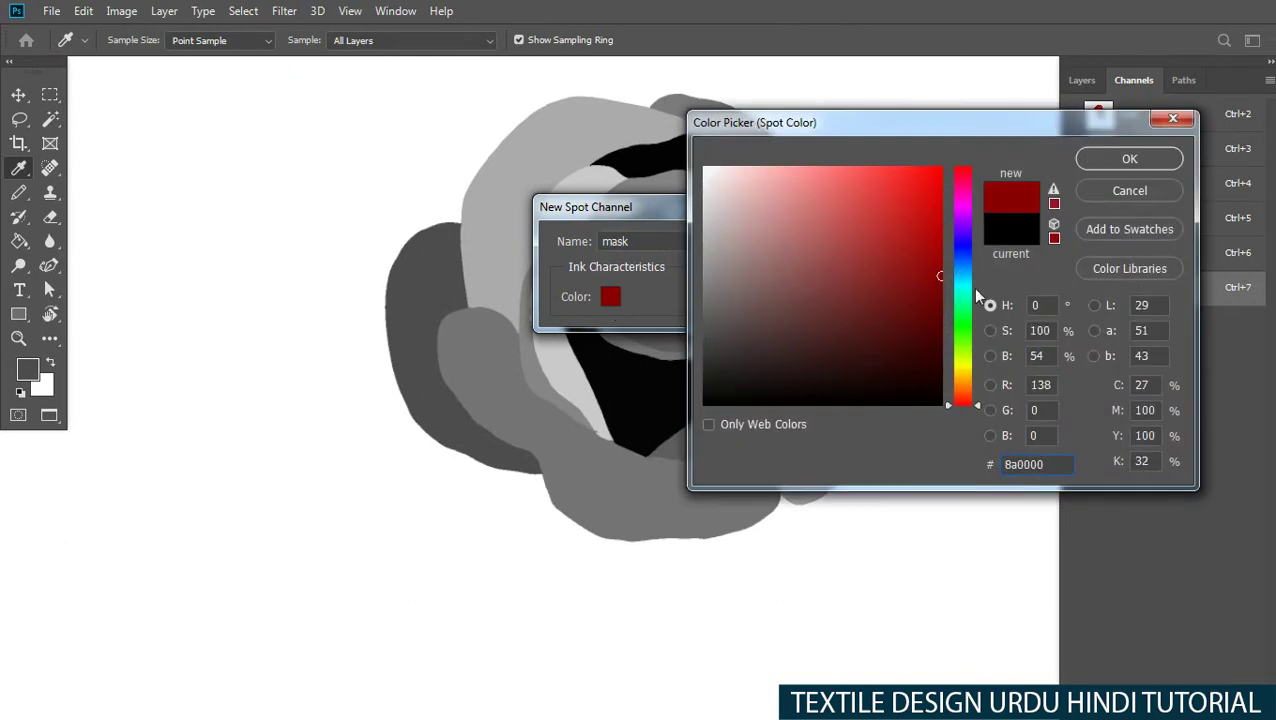
type("000000")
left_click(1129, 158)
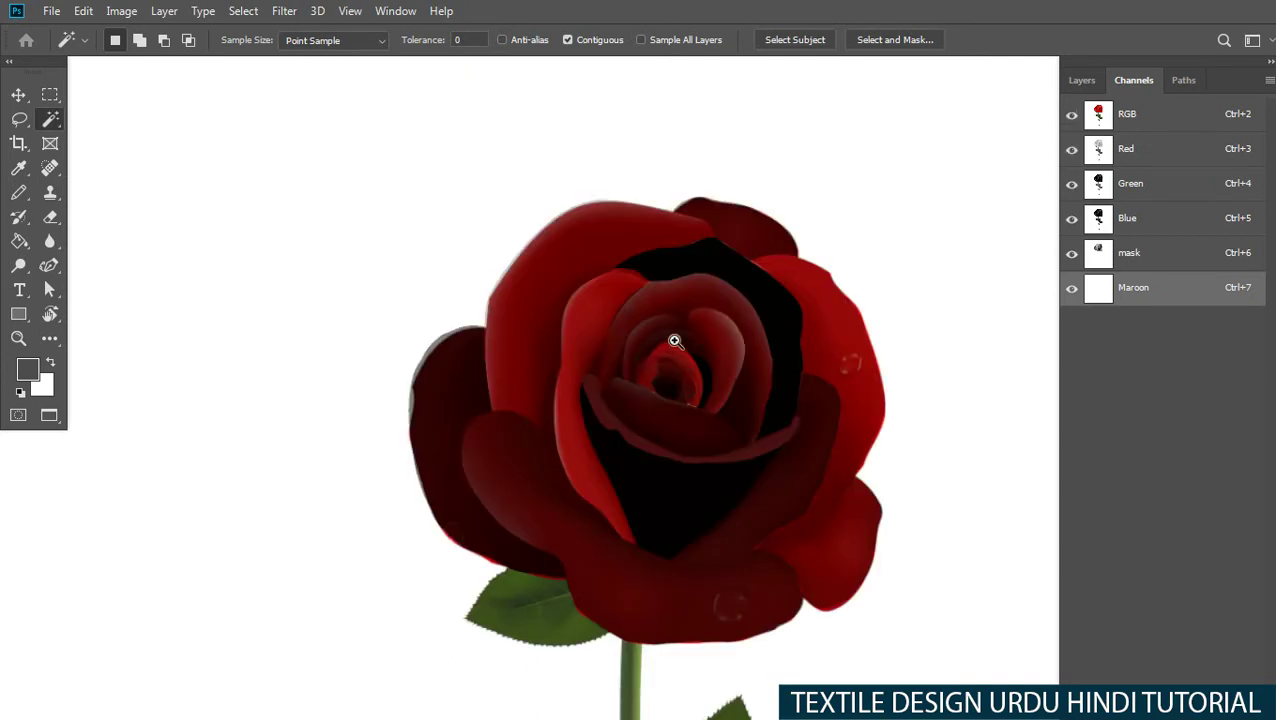
Magic Wand the curled inner petal on the mask, then make Maroon the active channel.
left_click(675, 341)
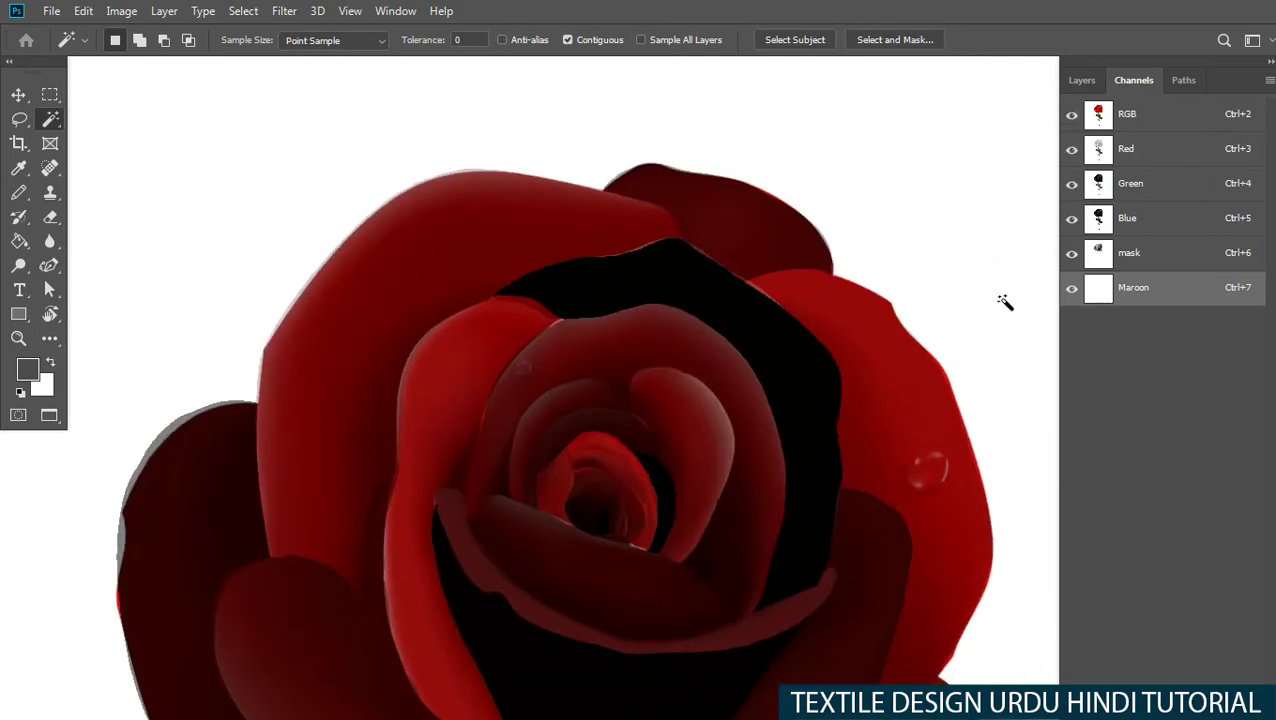
scroll(869, 348, "down", 2)
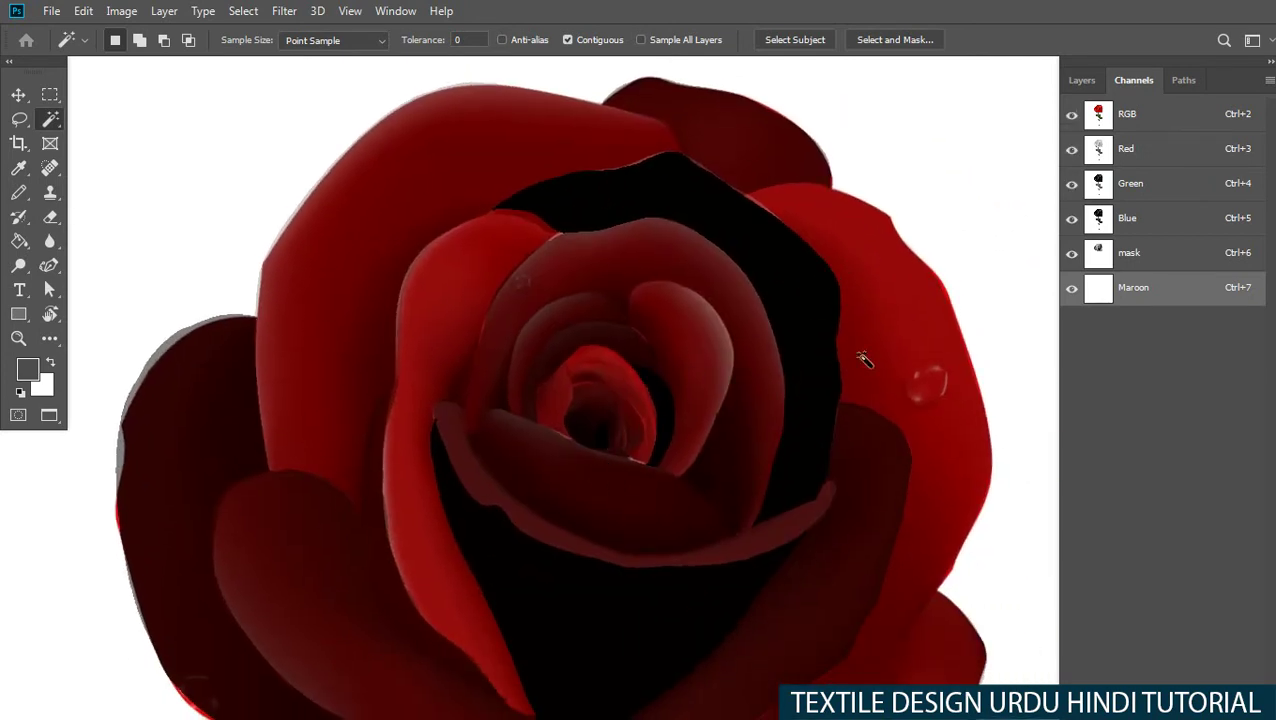
left_click(1104, 262)
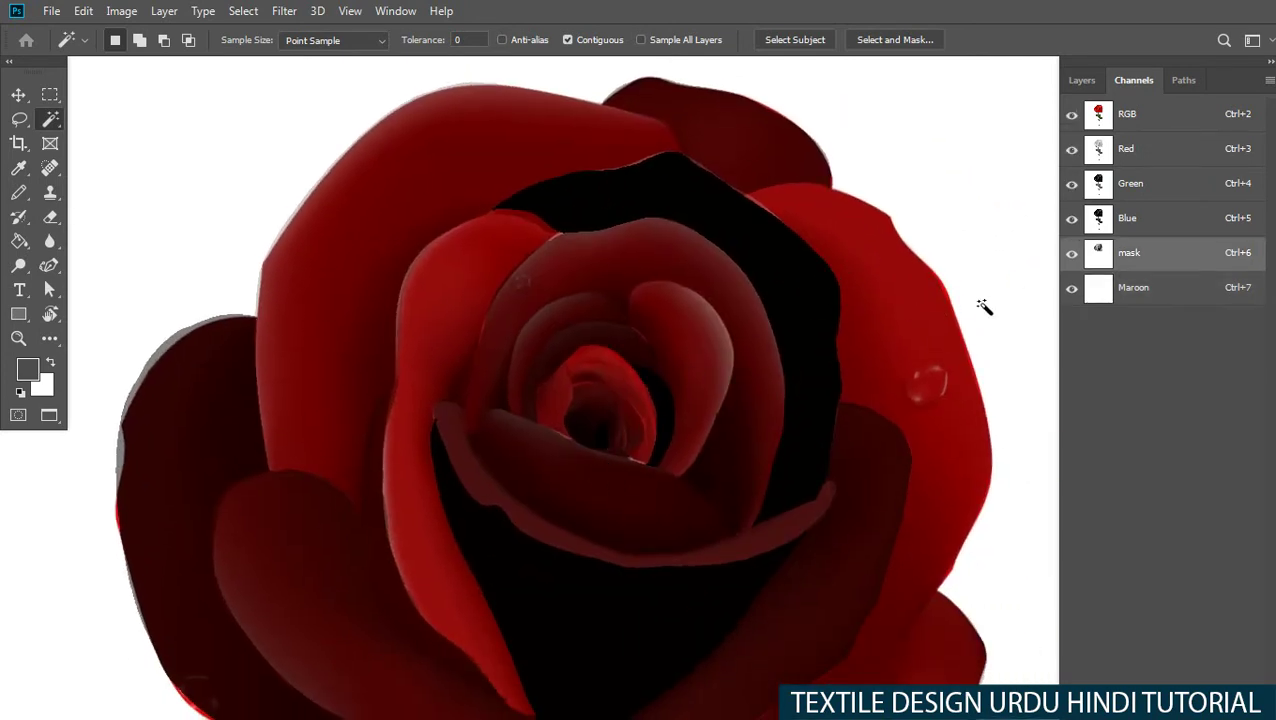
left_click(545, 468)
left_click_drag(590, 484, 579, 378)
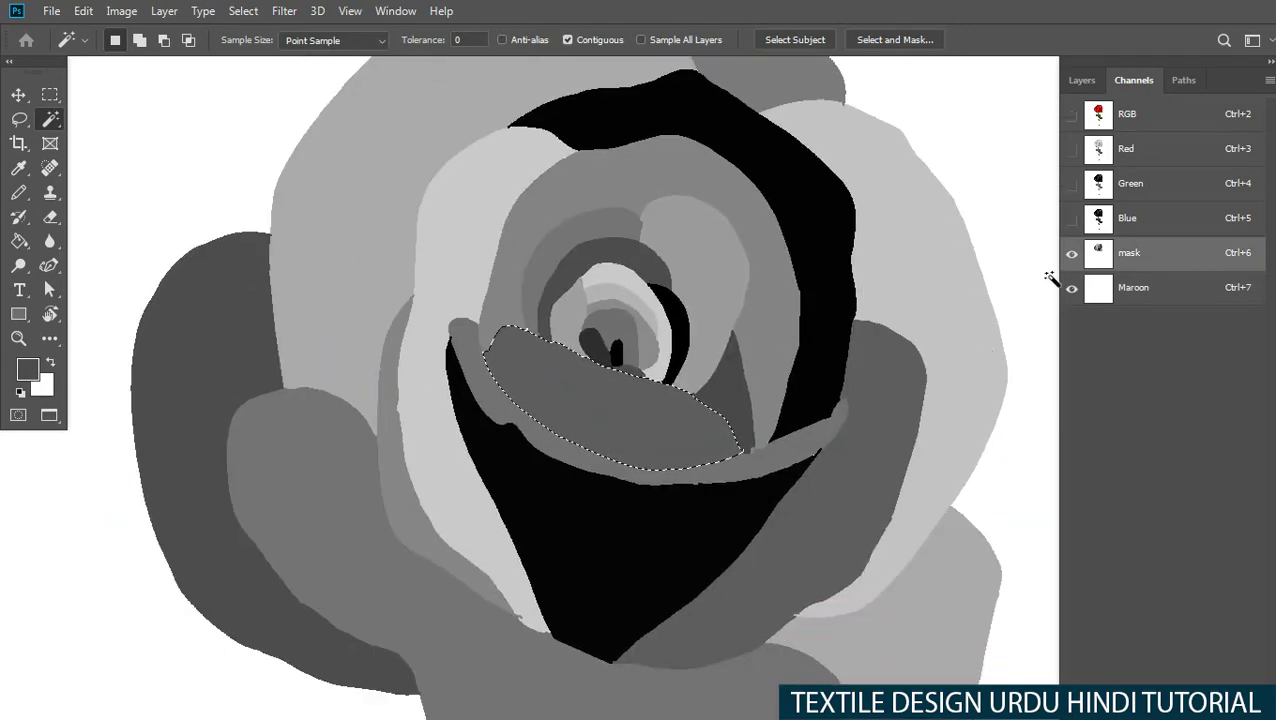
left_click(1133, 287)
key("grave")
Set the Brush to 60 px with 0% hardness and 34% opacity.
key("b")
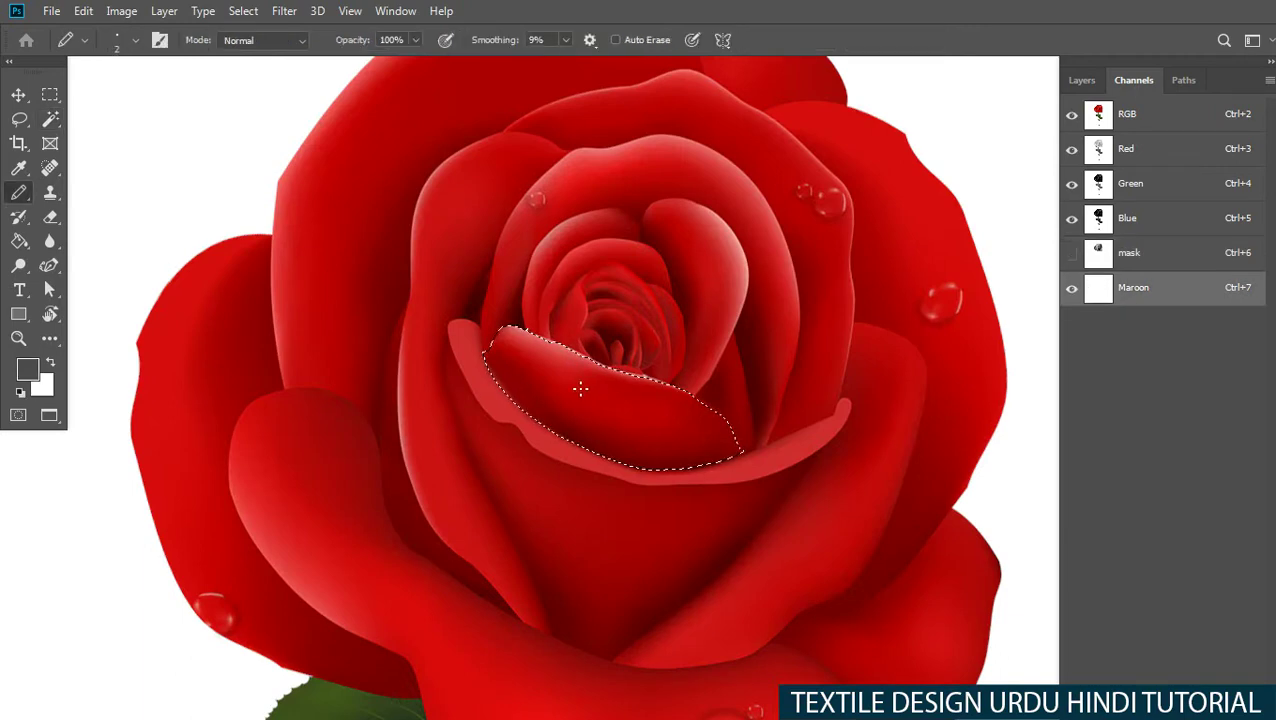
key("shift+b")
key("shift+b")
key("shift+b")
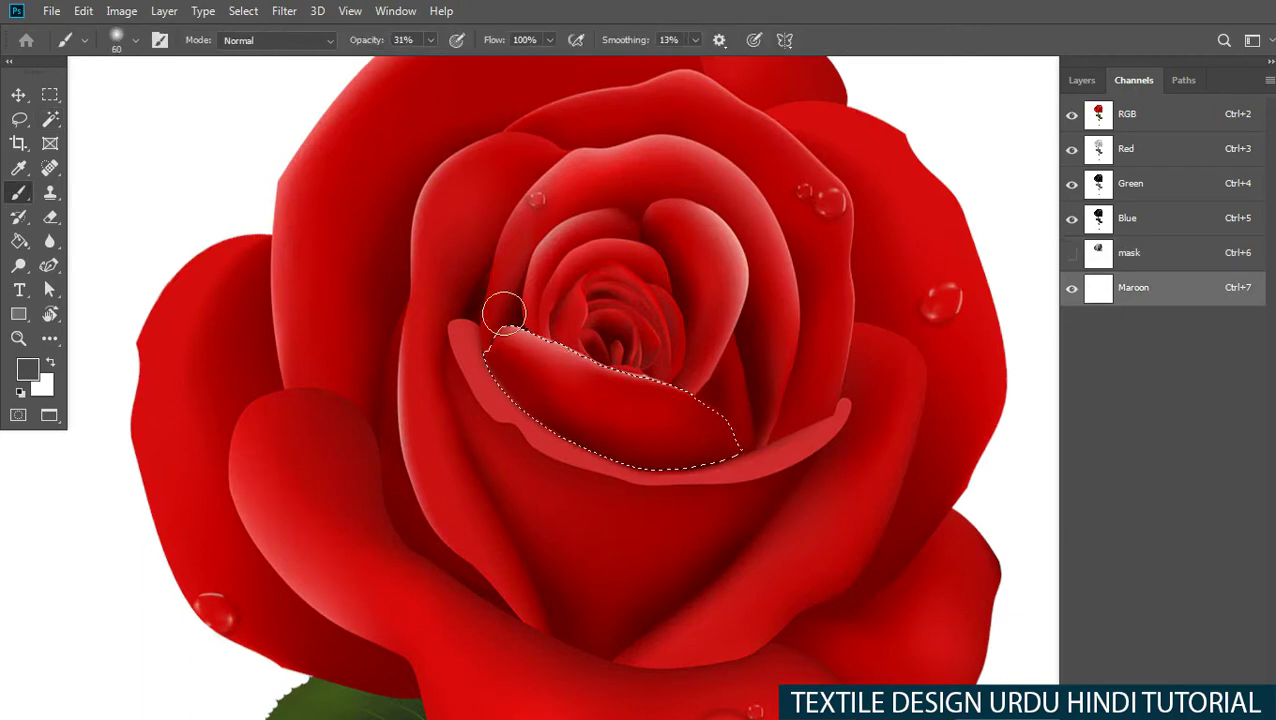
left_click(84, 41)
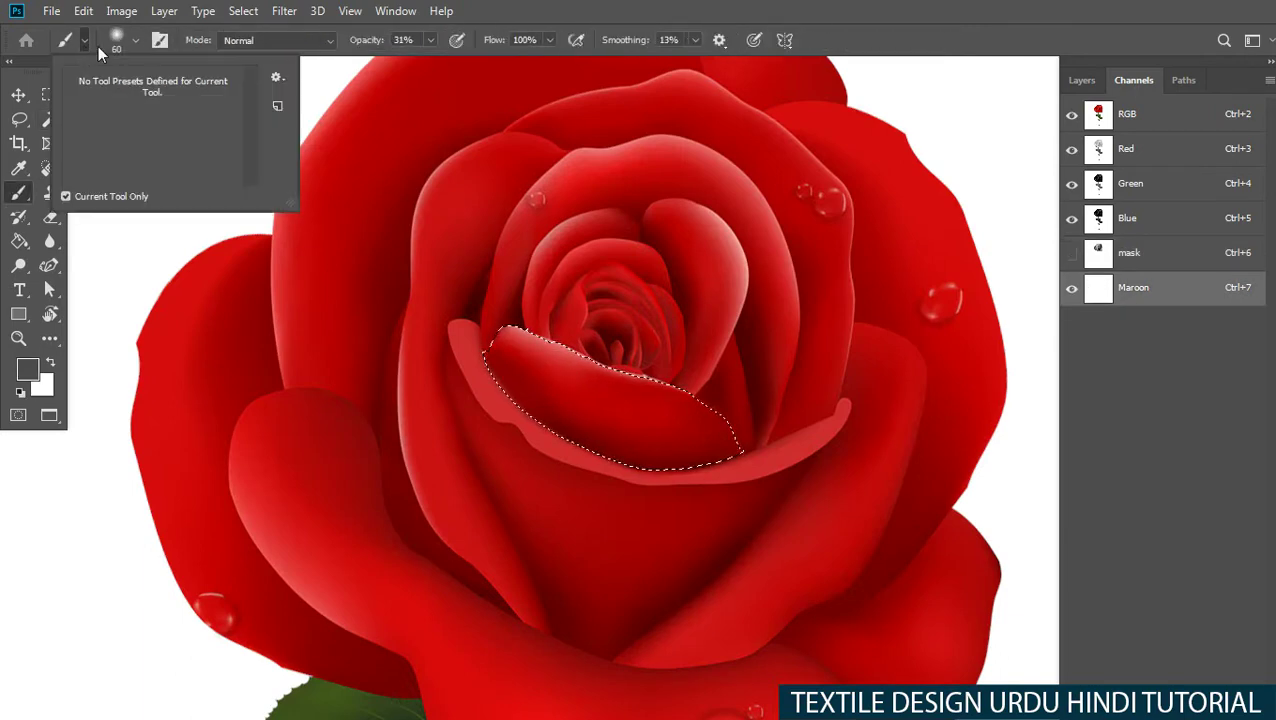
left_click(118, 41)
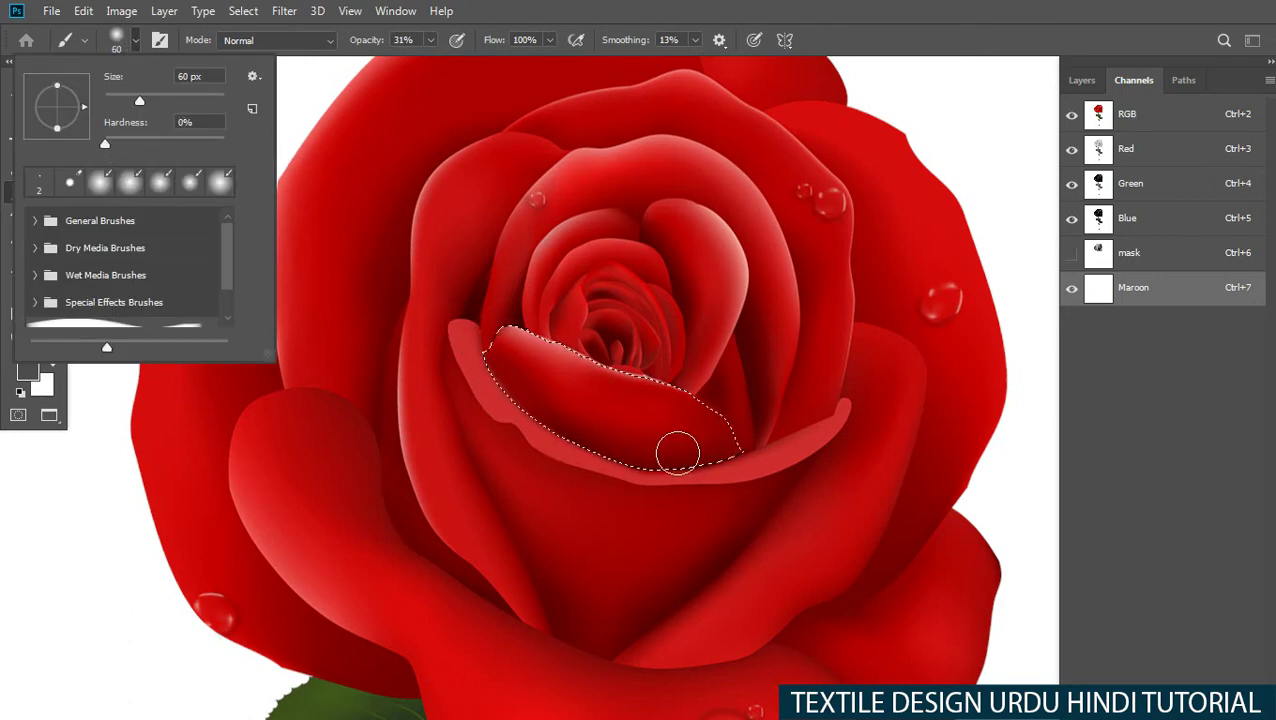
left_click(677, 453)
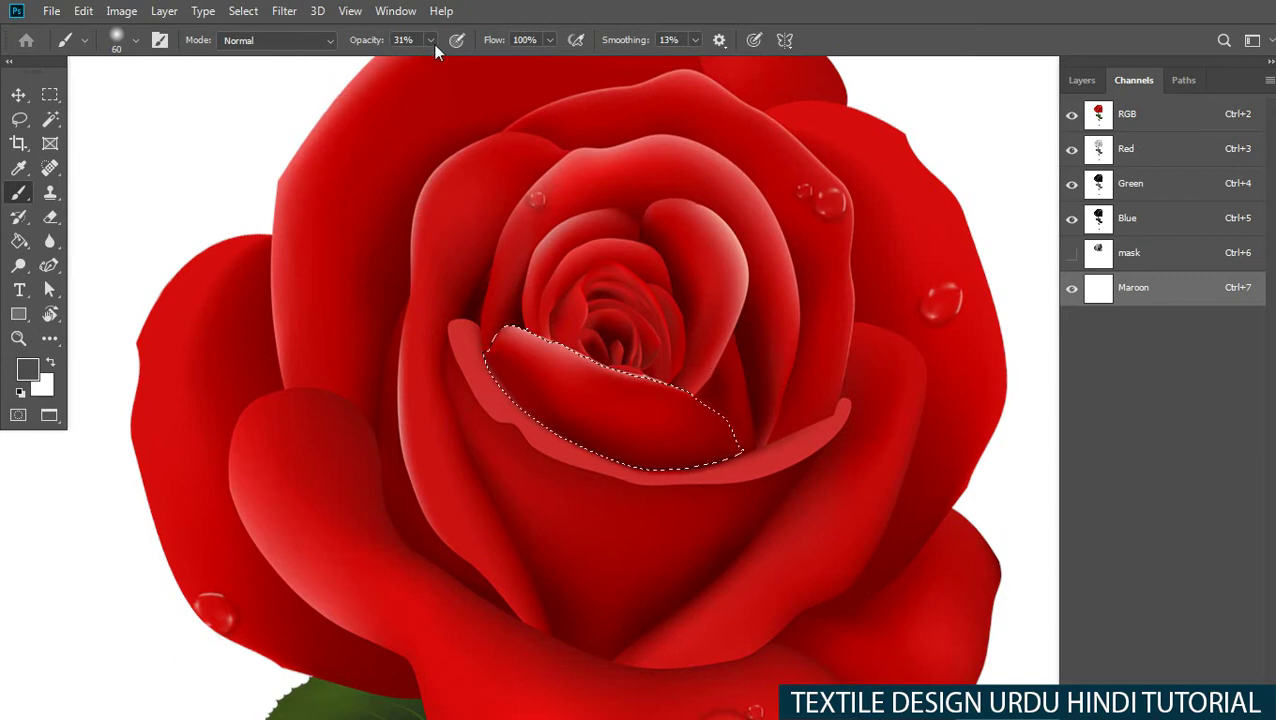
left_click_drag(429, 65, 435, 66)
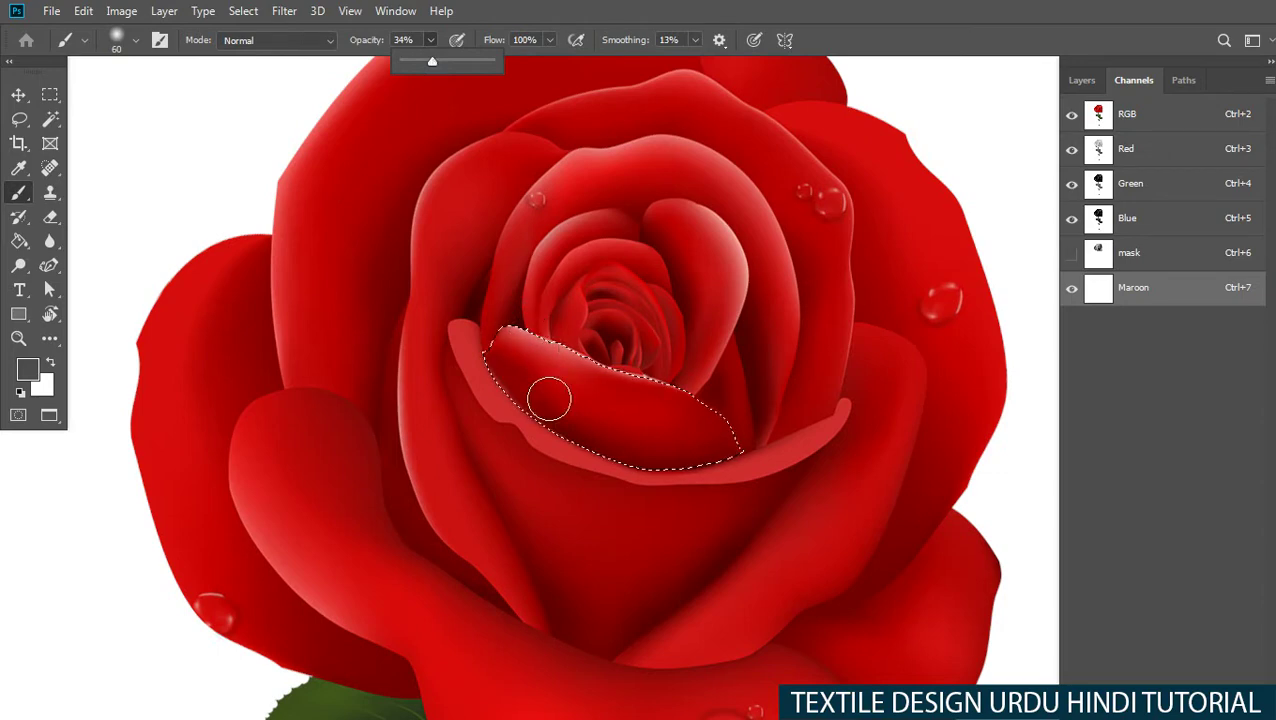
left_click(673, 362)
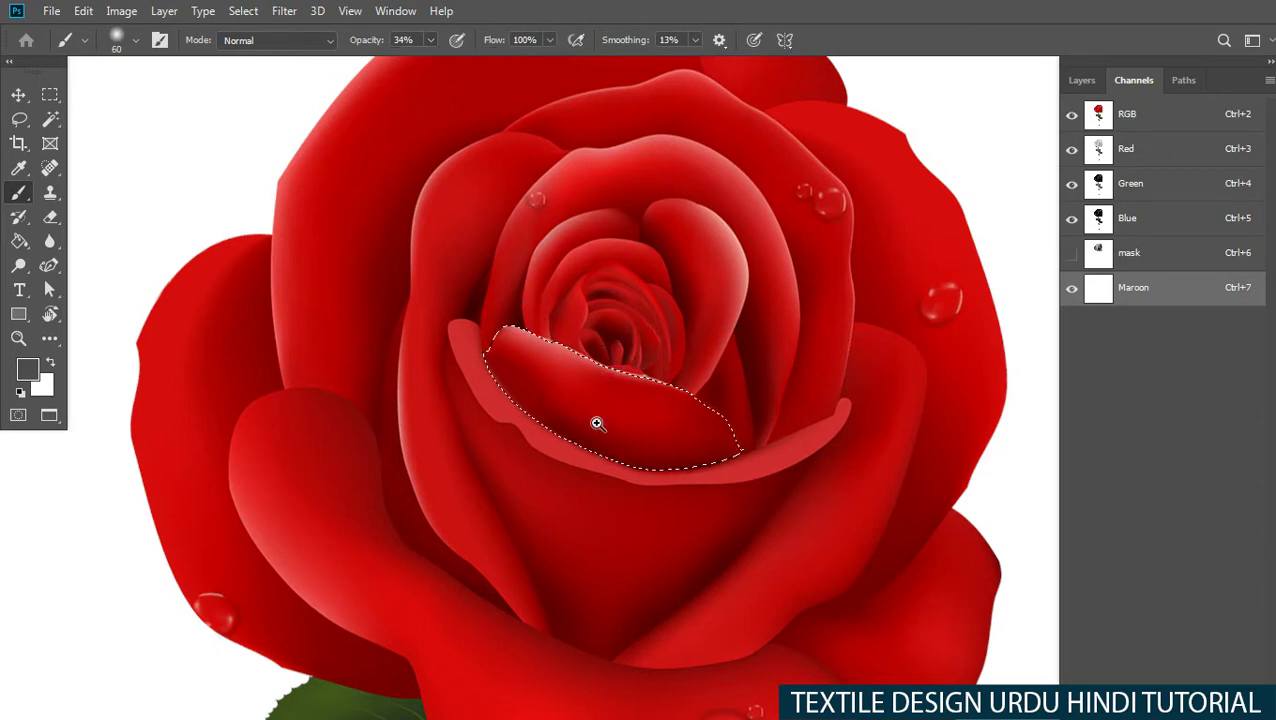
left_click(597, 424)
left_click(1071, 252)
Select the lower inner petal from the mask and softly shade its left and bottom edges on Maroon.
key("w")
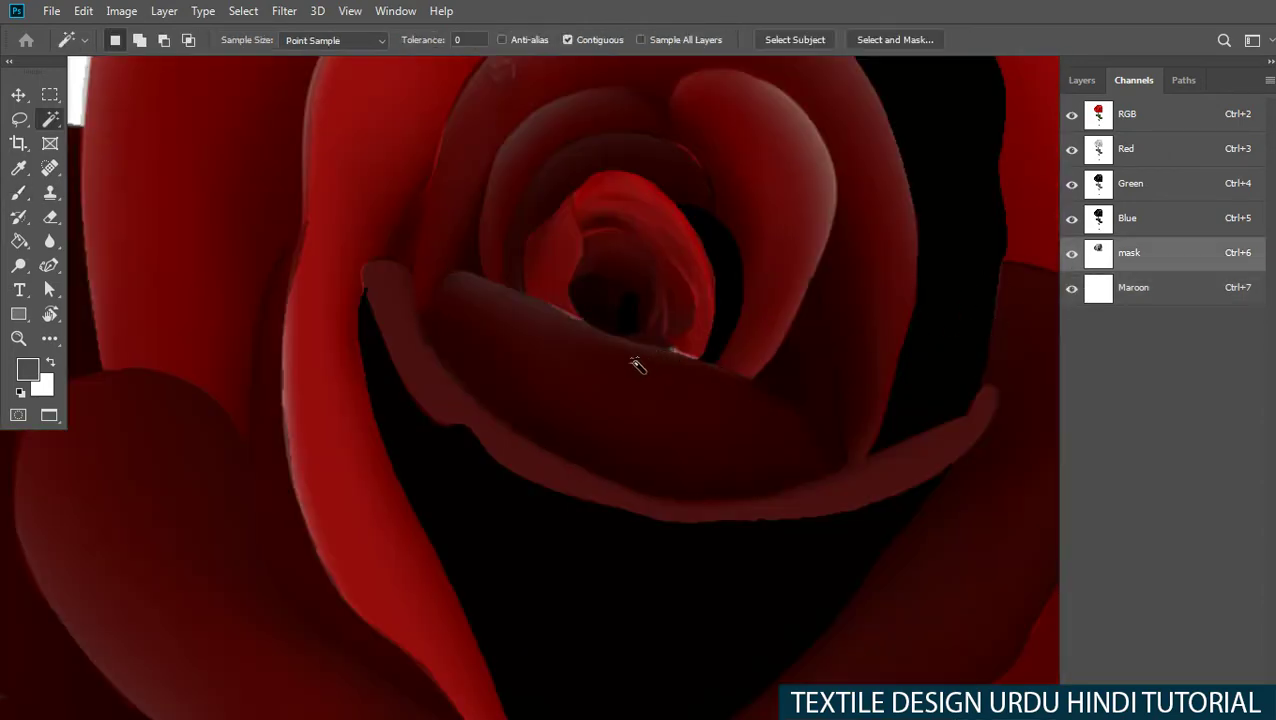
key("ctrl+6")
left_click(621, 390)
left_click(1089, 296)
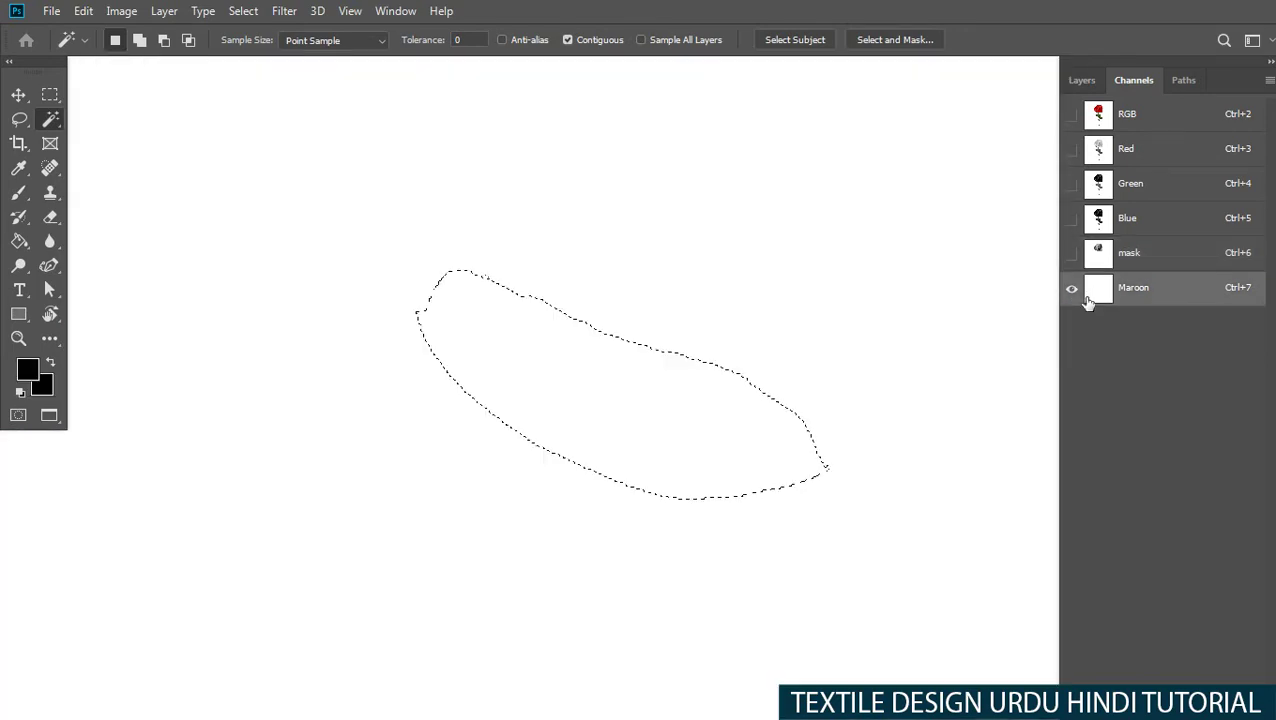
key("b")
mouse_move(456, 279)
left_mouse_down()
mouse_move(683, 515)
mouse_move(815, 486)
mouse_move(515, 441)
mouse_move(444, 219)
left_mouse_up()
key("x")
key("grave")
key("ctrl+minus")
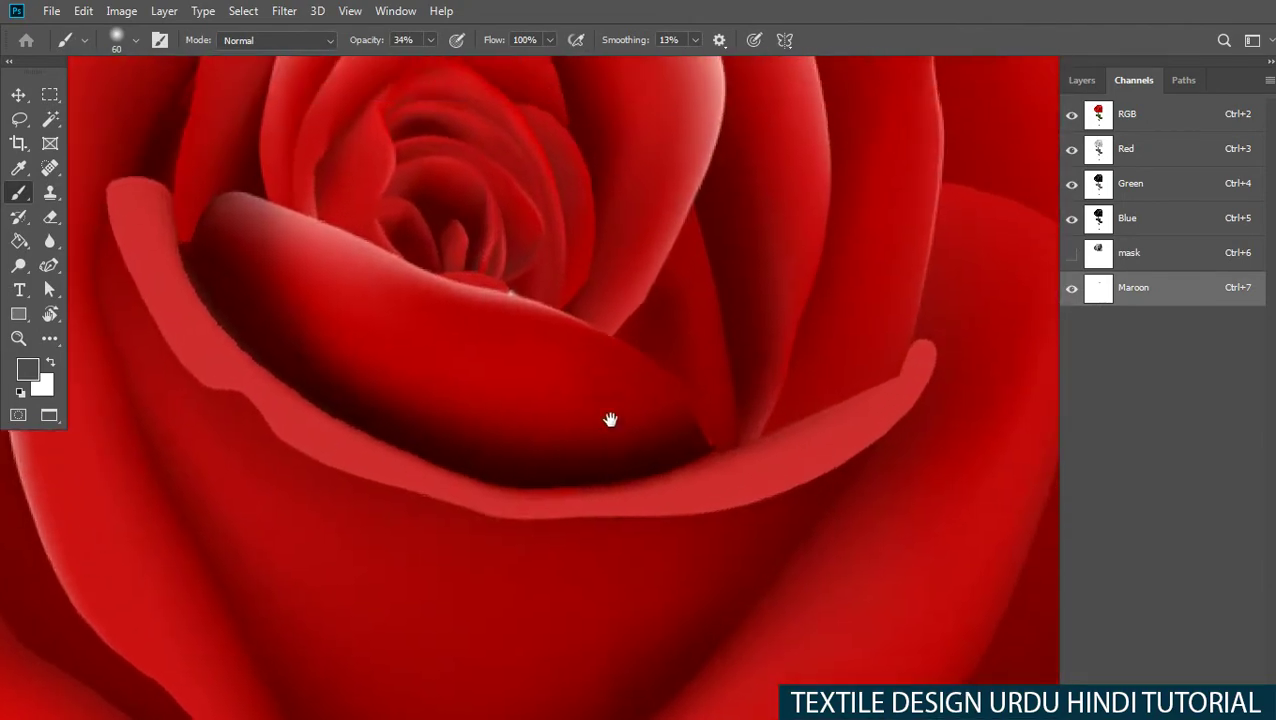
left_click_drag(535, 360, 598, 388)
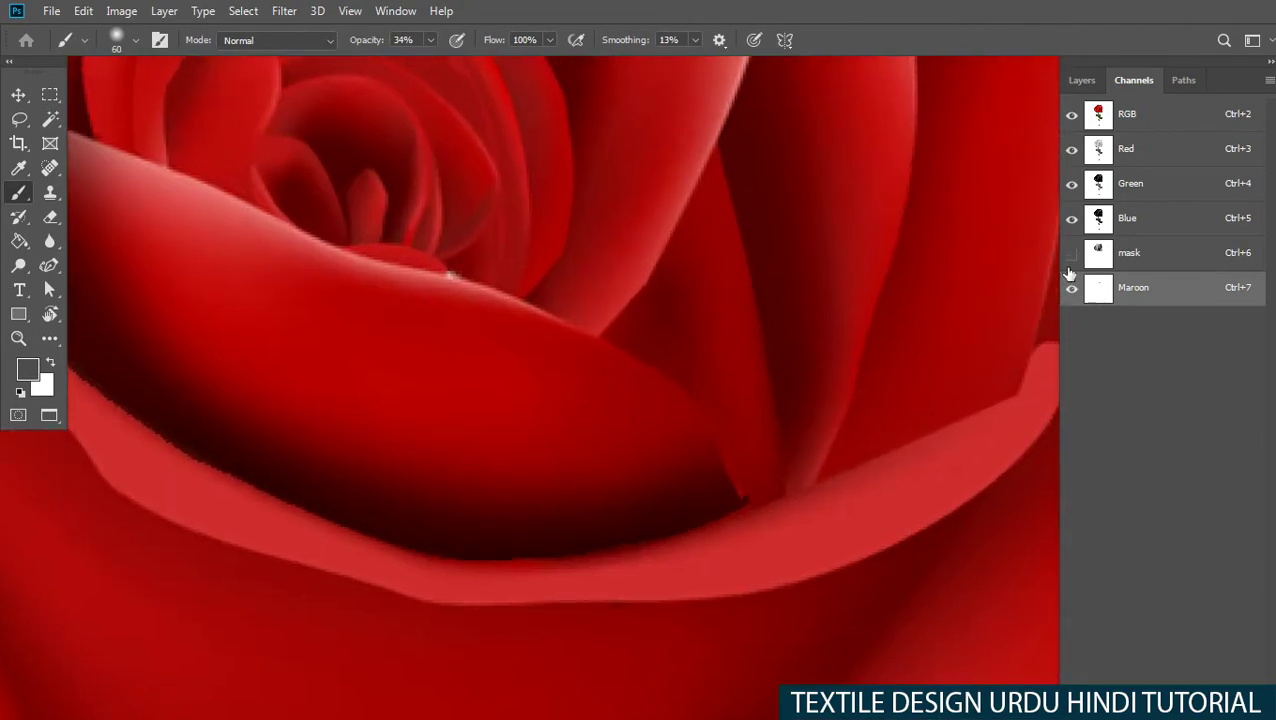
Zoom to the rose centre and reselect the central petal from the mask, with Maroon active.
left_click(1072, 252)
key("w")
left_click(752, 312)
left_click(1072, 252)
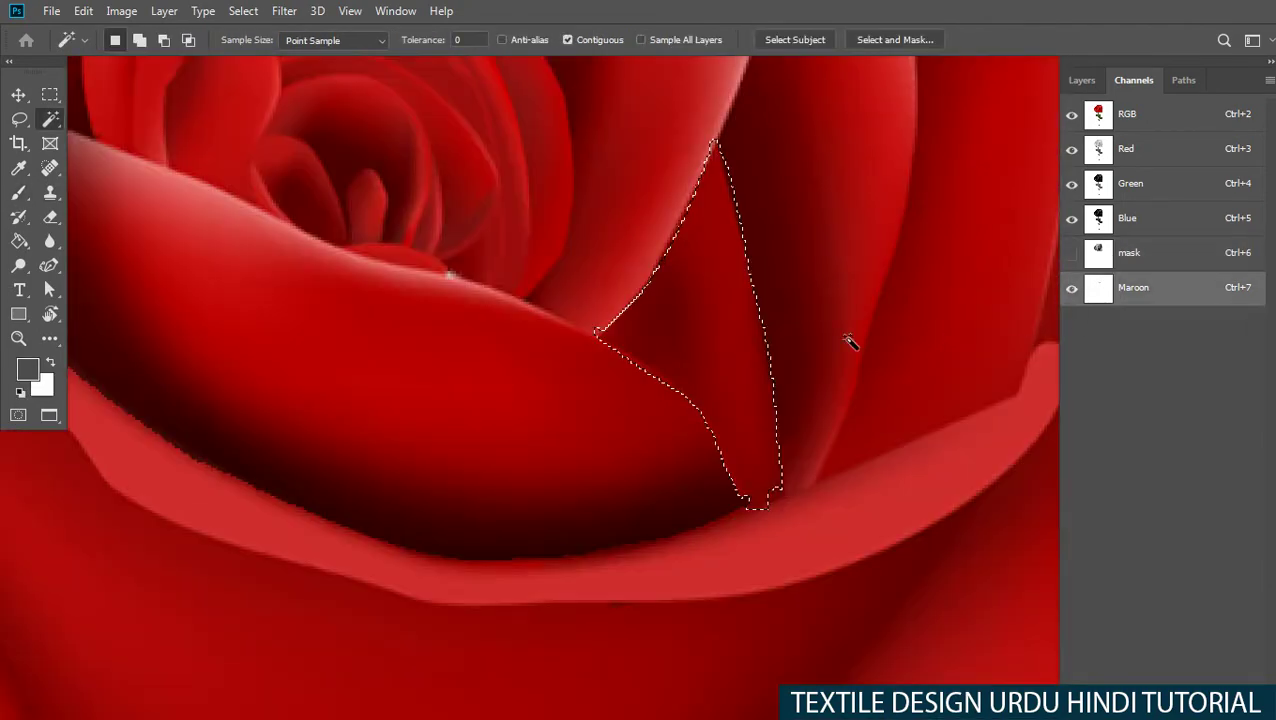
key("b")
key("ctrl+d")
key("ctrl+minus")
key("ctrl+minus")
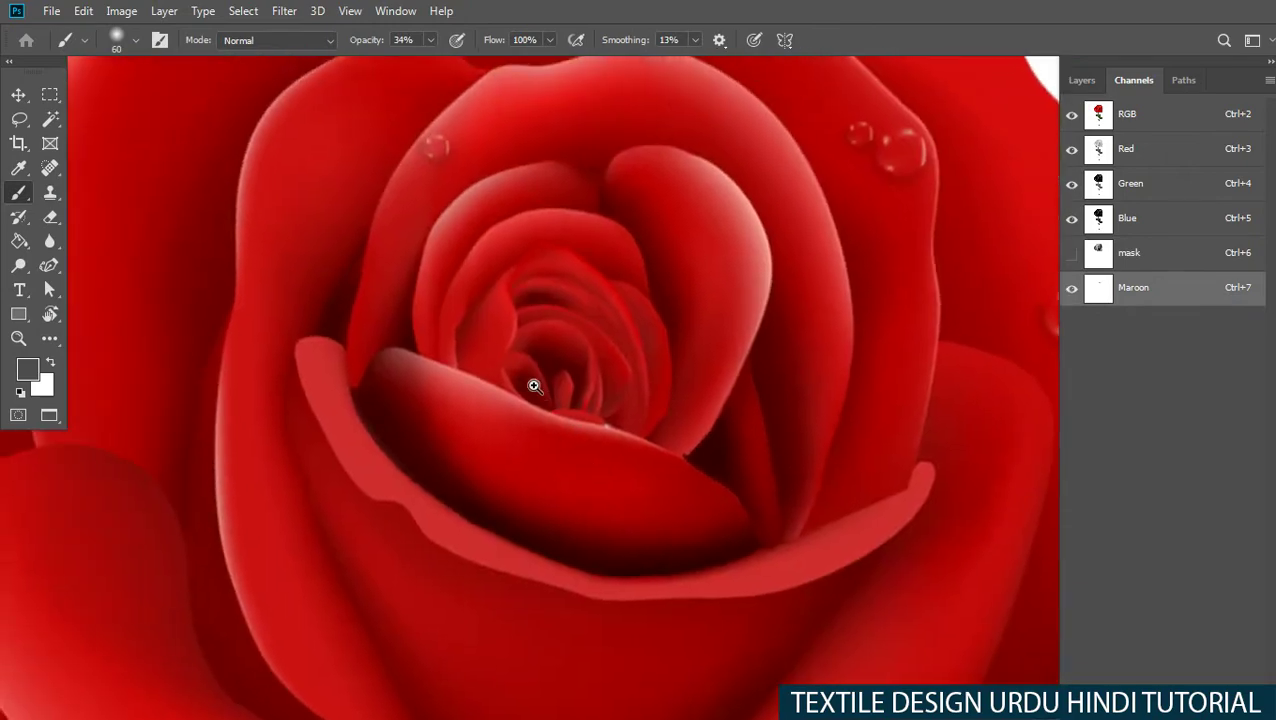
left_click(534, 386)
left_click(1072, 252)
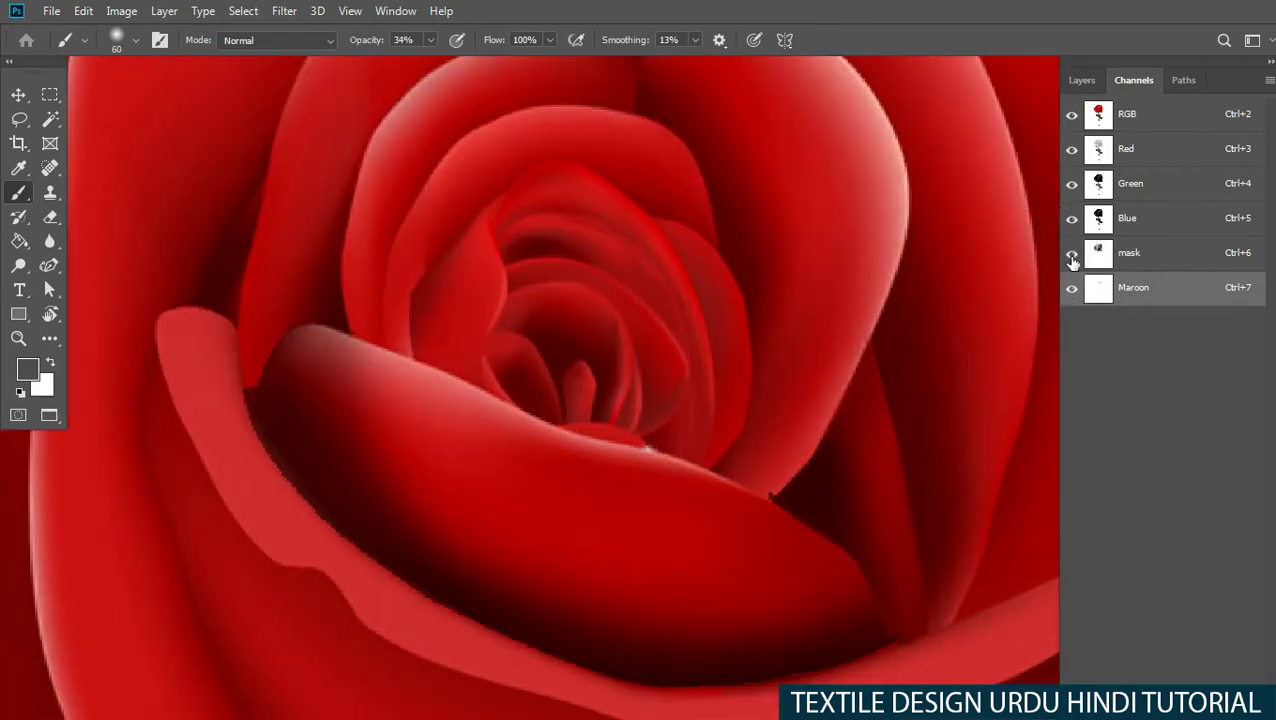
key("w")
left_click(1133, 287)
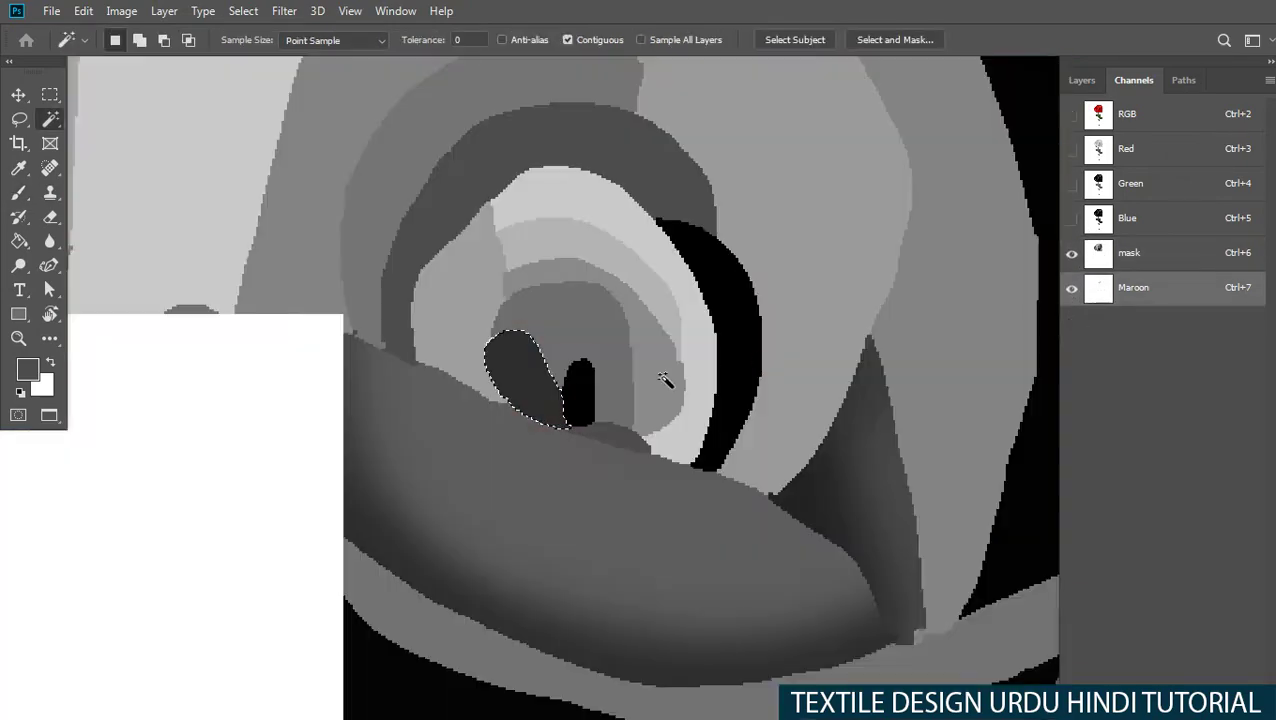
key("b")
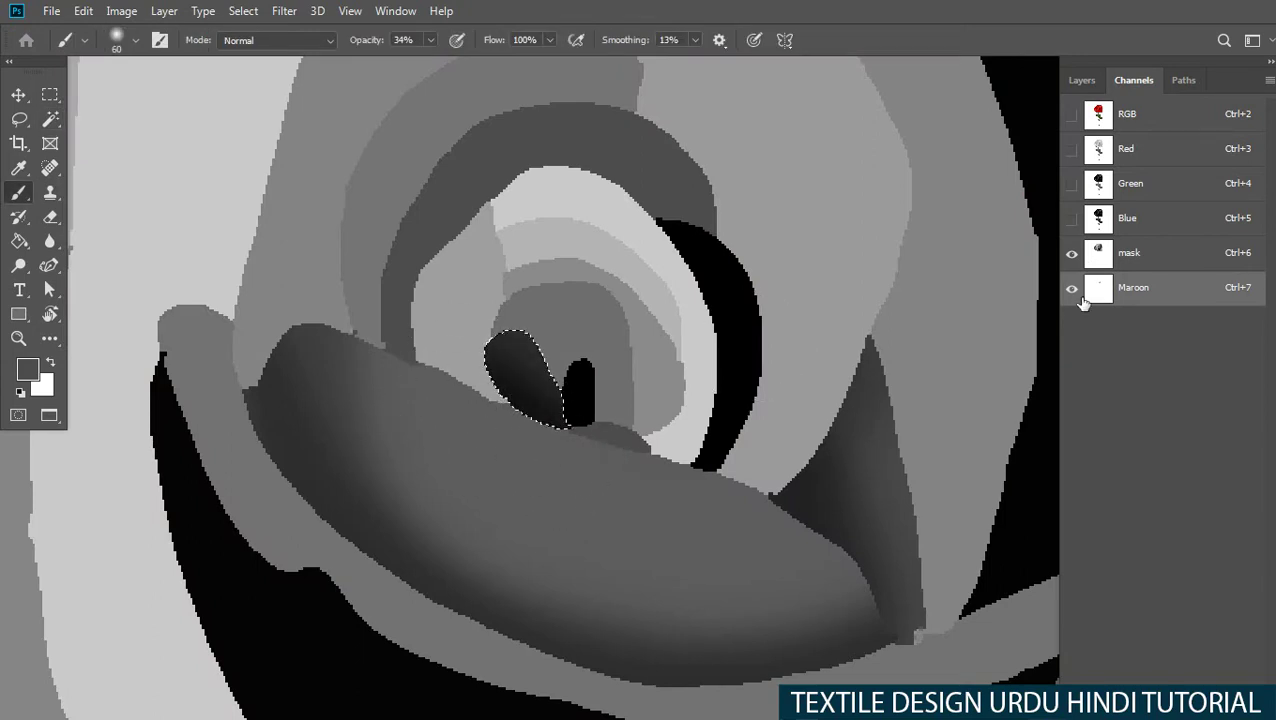
Zoom in on the teardrop petal and paint soft grey shading inside it on Maroon.
left_click(1072, 252)
left_click(574, 398, "ctrl")
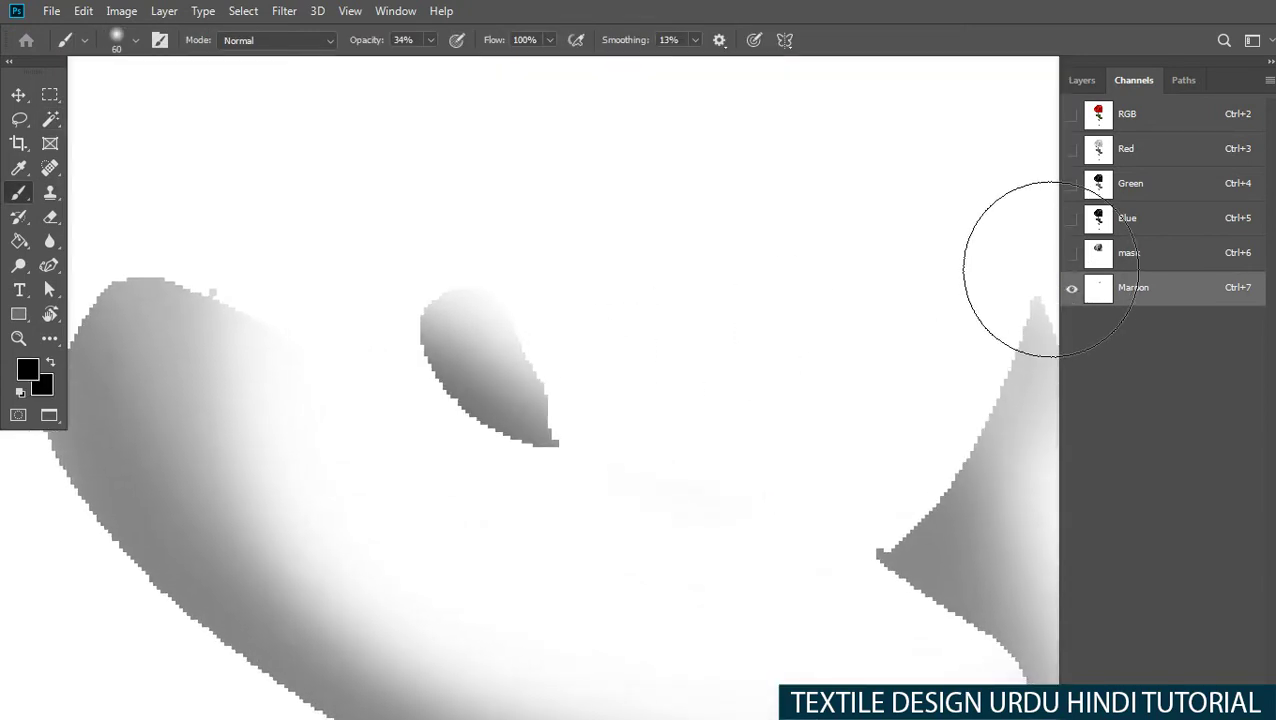
left_click(1071, 254)
key("w")
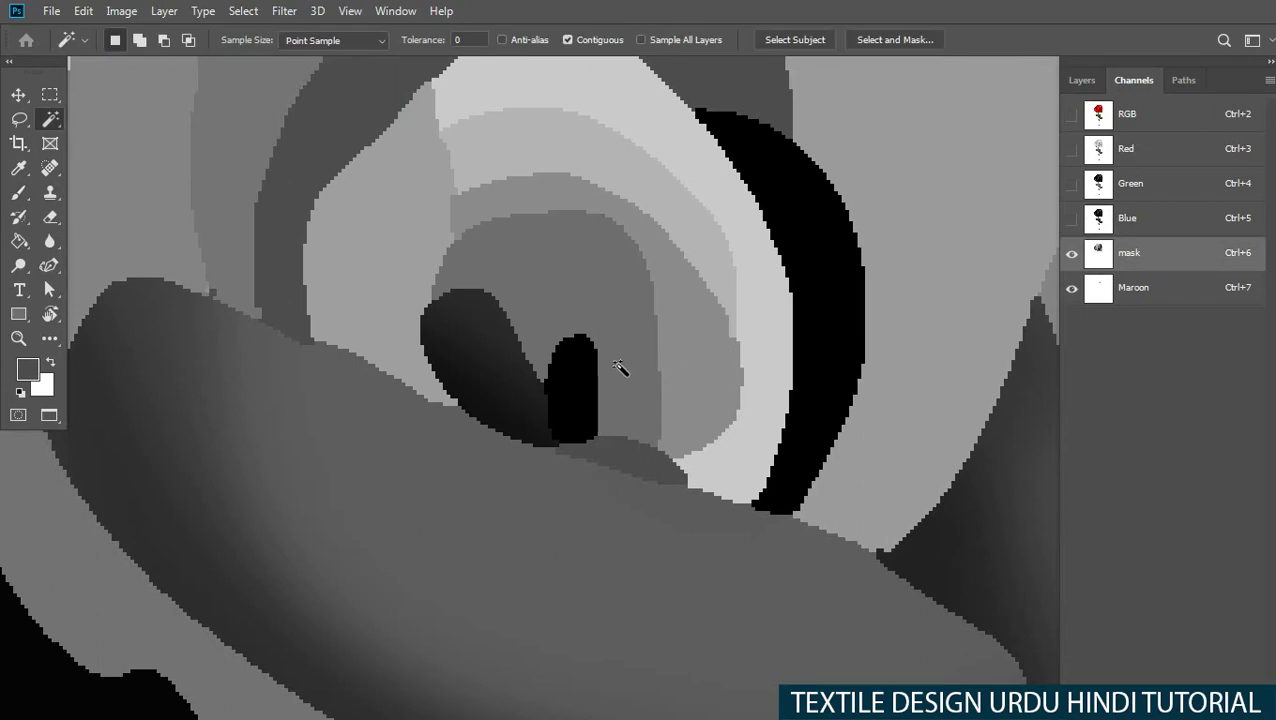
left_click(1072, 252)
left_click(1090, 288)
key("b")
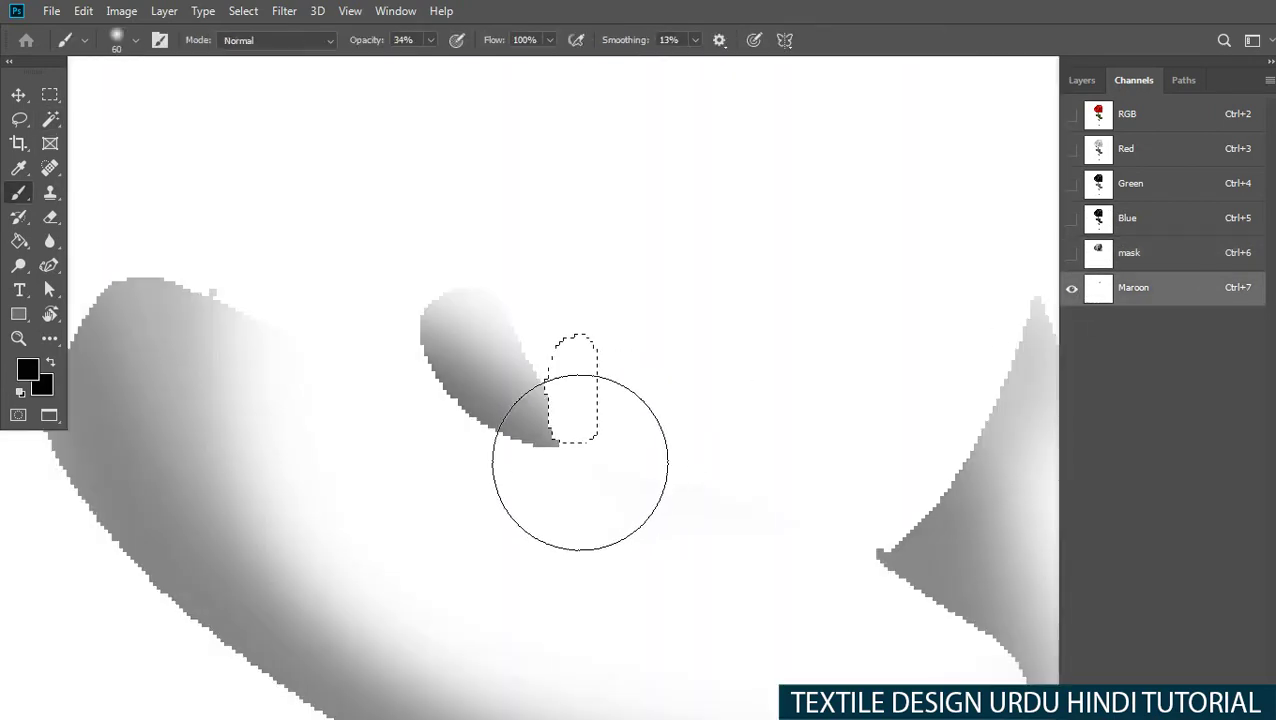
left_click_drag(547, 478, 572, 470)
Select the mid-grey bud region from the mask and target the Maroon channel.
left_click(1071, 254)
left_click(1098, 254)
key("w")
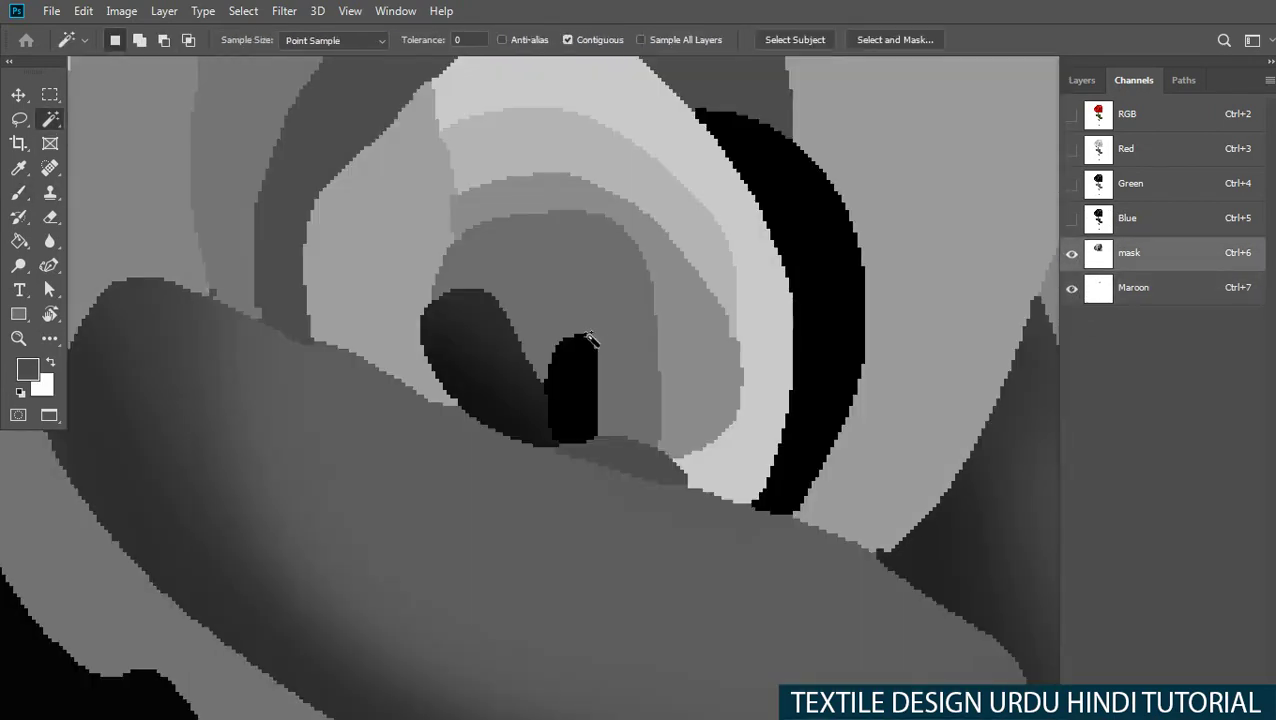
left_click(600, 290)
left_click(1098, 288)
Check the individual channel views, then return to full colour and move the view toward the bud.
key("v")
left_click(1071, 114)
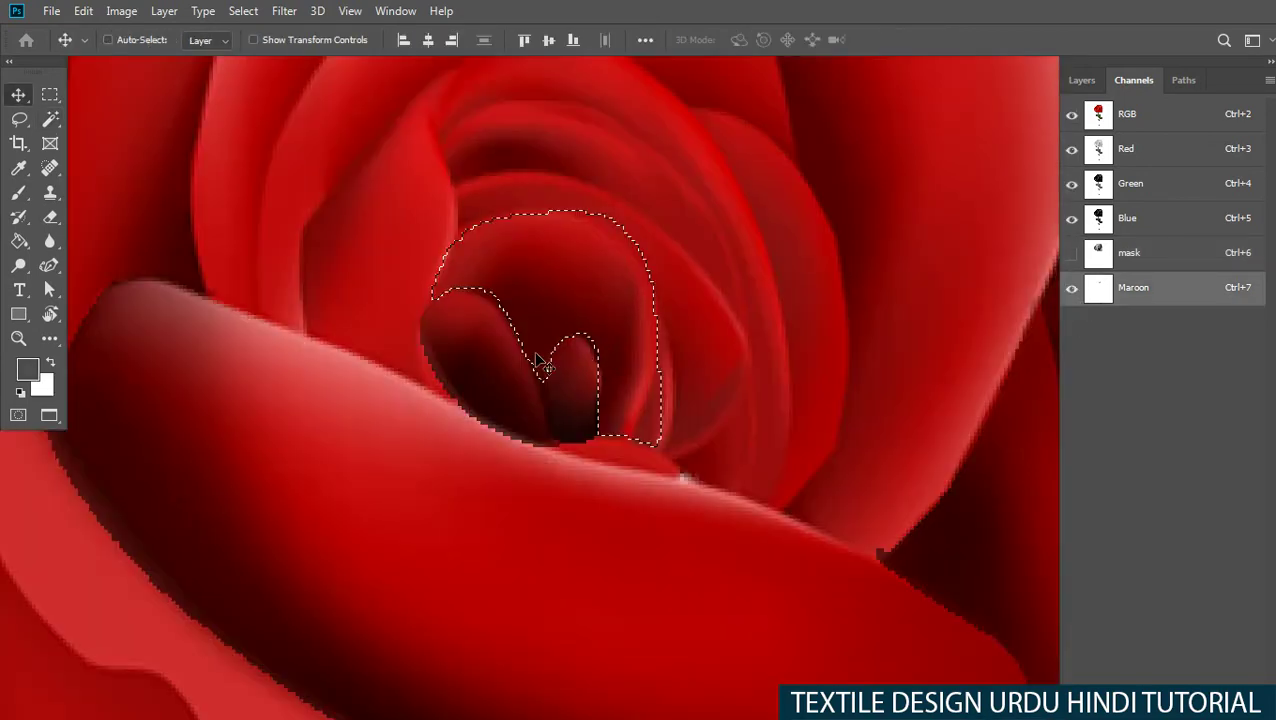
key("b")
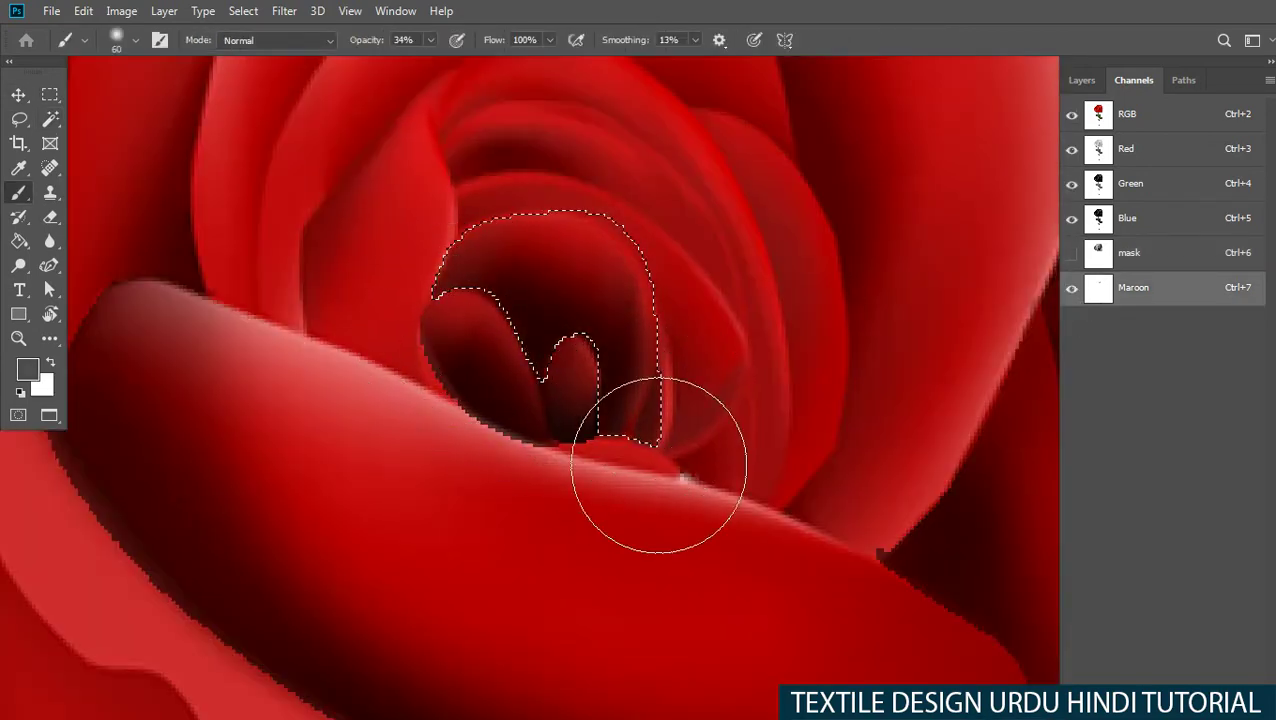
key("ctrl+7")
scroll(672, 457, "down", 3)
scroll(567, 405, "up", 3)
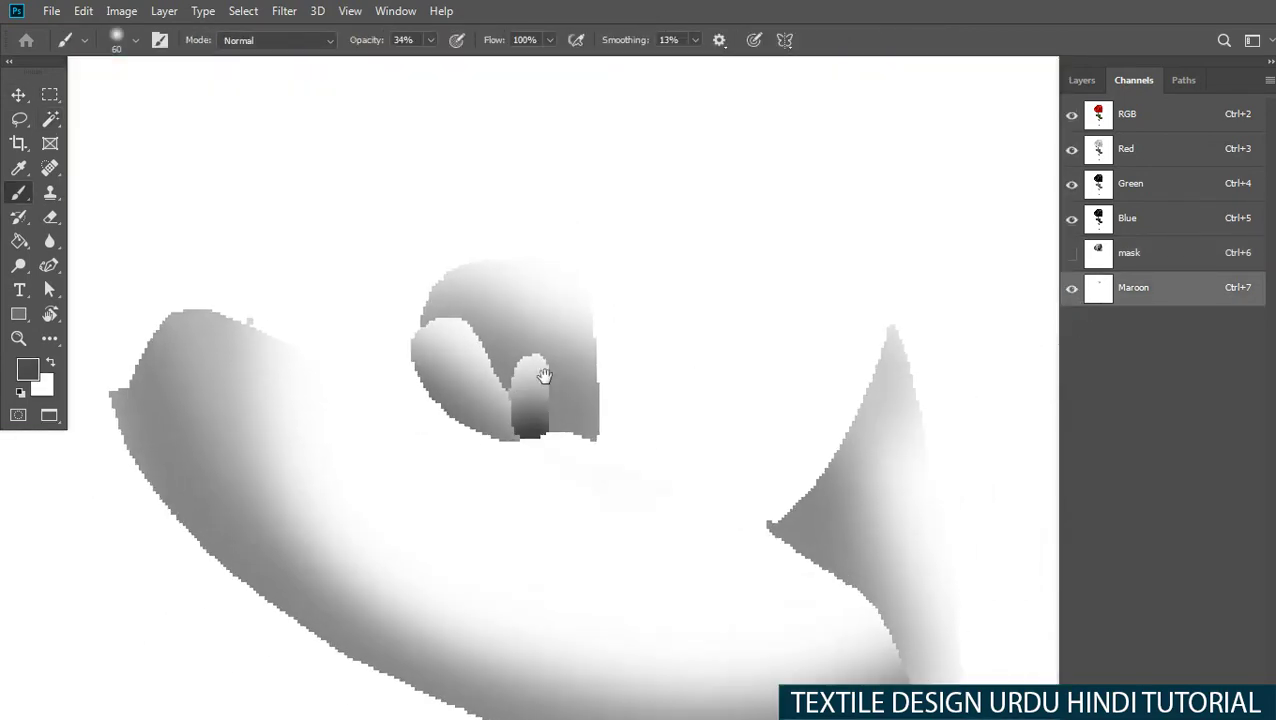
key("ctrl+2")
left_click_drag(531, 371, 546, 422)
Magic Wand the innermost petal, paint its right side on Maroon with a 30 px brush, and deselect.
left_click(1071, 254)
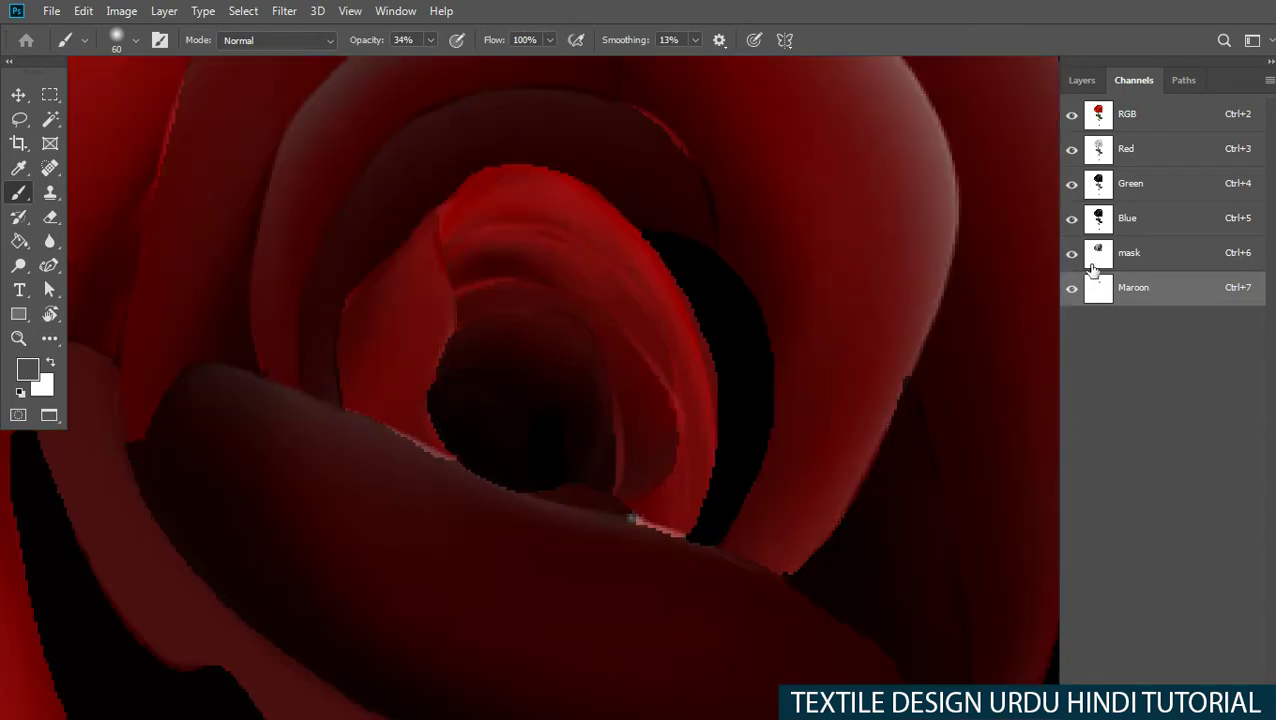
left_click(1128, 253)
key("w")
left_click(652, 394)
left_click(1071, 288)
left_click(1110, 288)
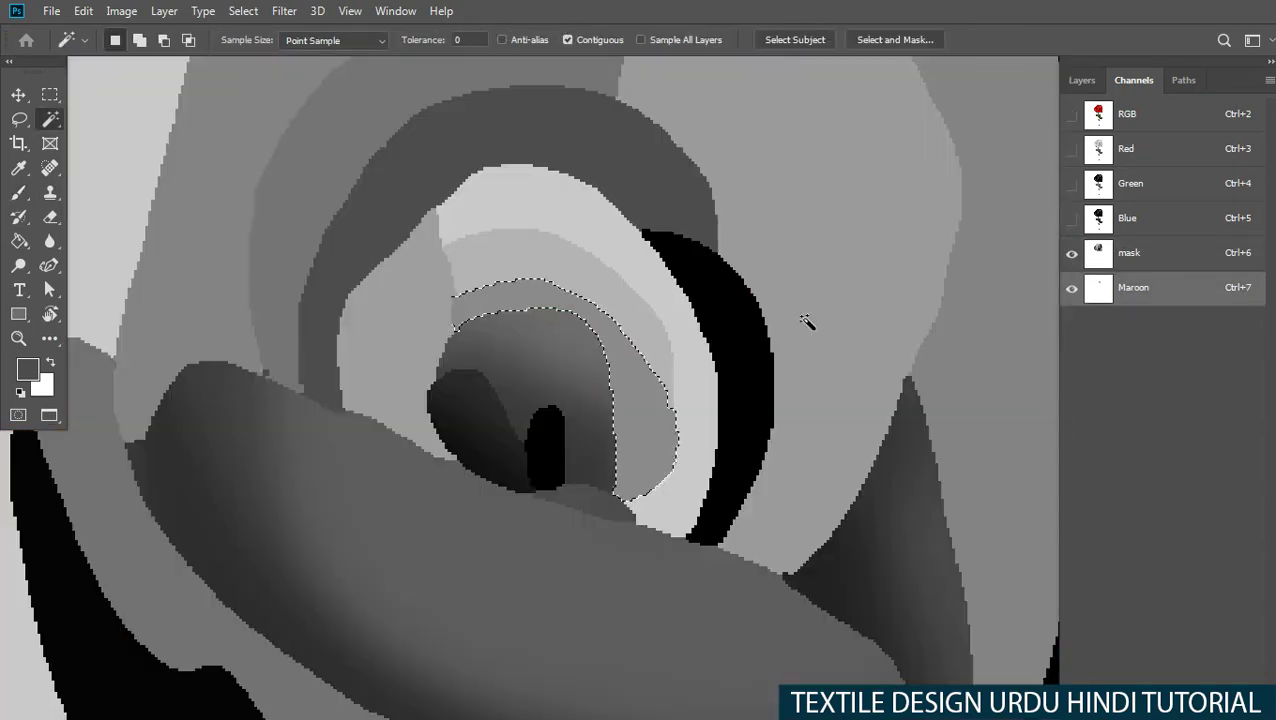
key("b")
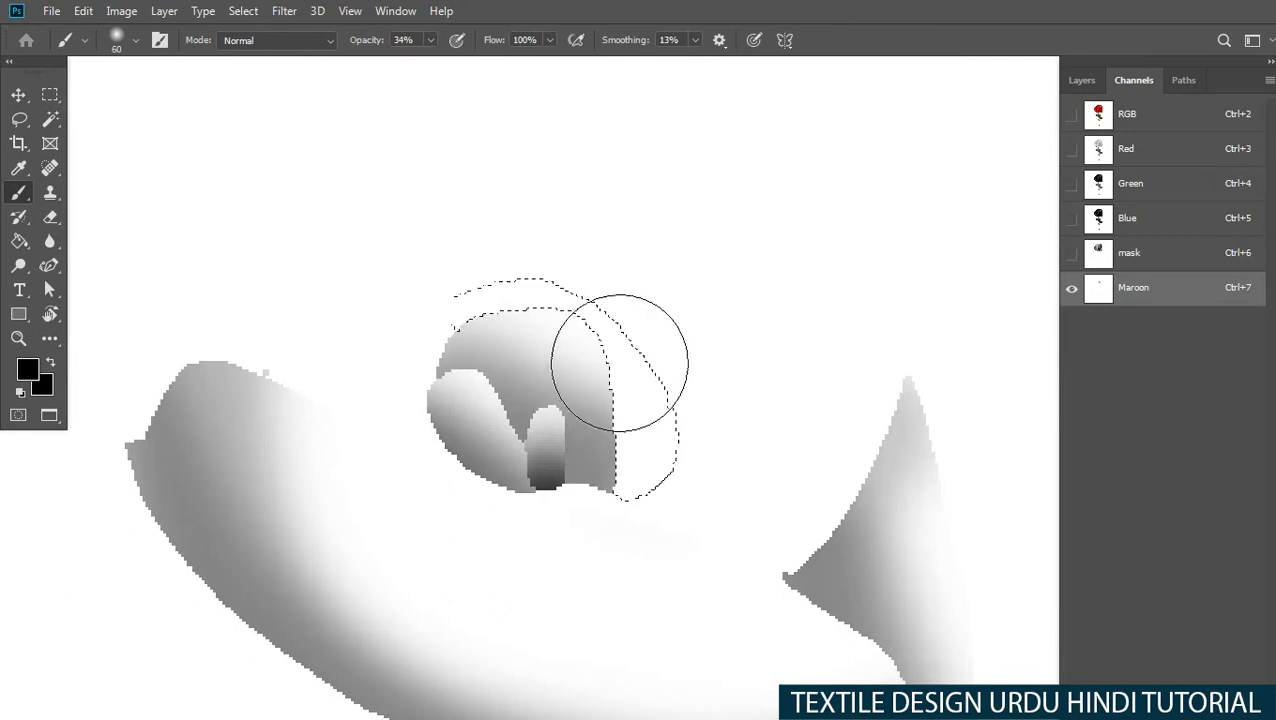
key("[")
key("[")
key("[")
mouse_move(612, 484)
left_mouse_down()
mouse_move(596, 381)
mouse_move(641, 407)
left_mouse_up()
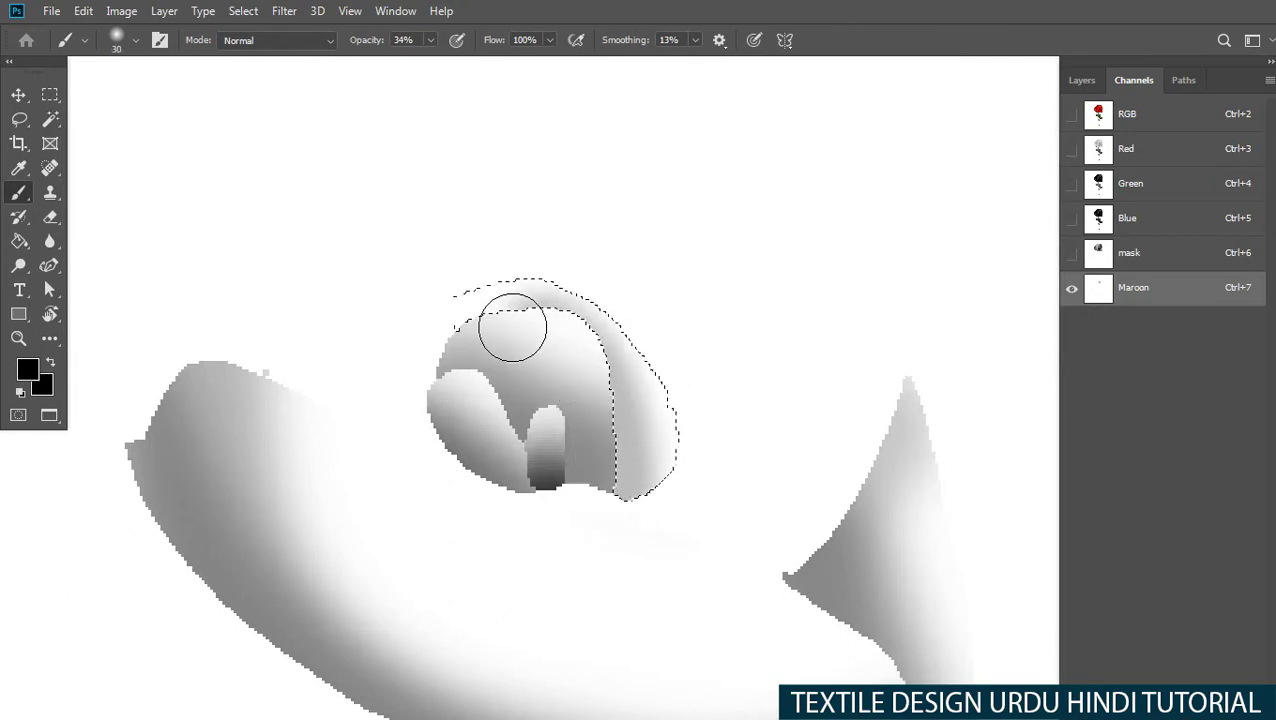
key("ctrl+d")
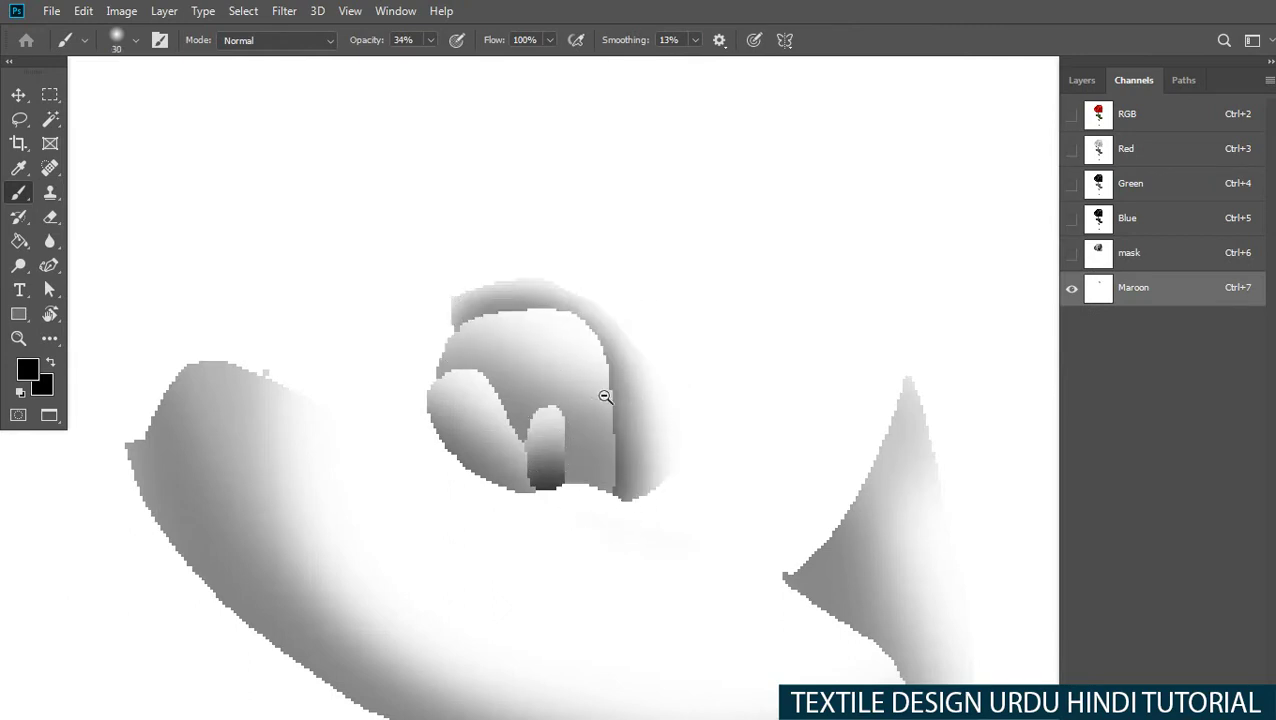
left_click(1128, 253)
Darken the selected band around the rose centre in the Maroon channel.
key("w")
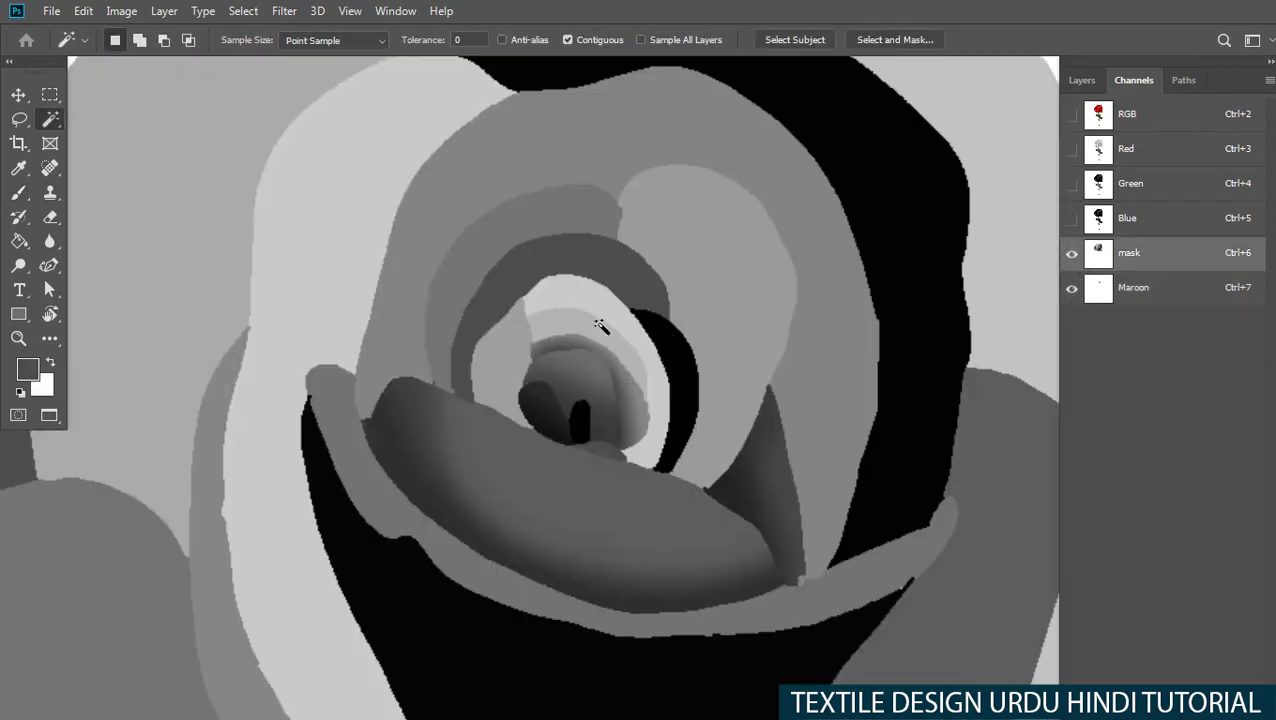
scroll(590, 340, "up", 2)
key("ctrl+7")
key("b")
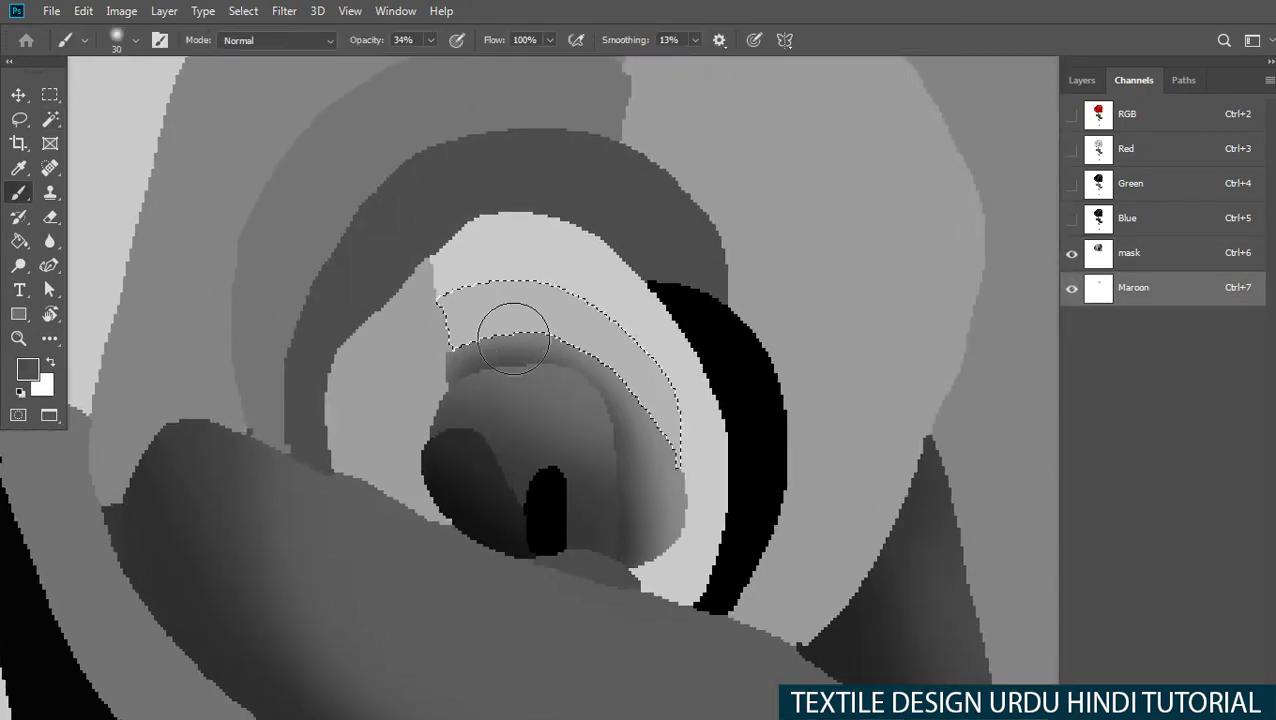
left_click_drag(498, 327, 643, 418)
key("ctrl+d")
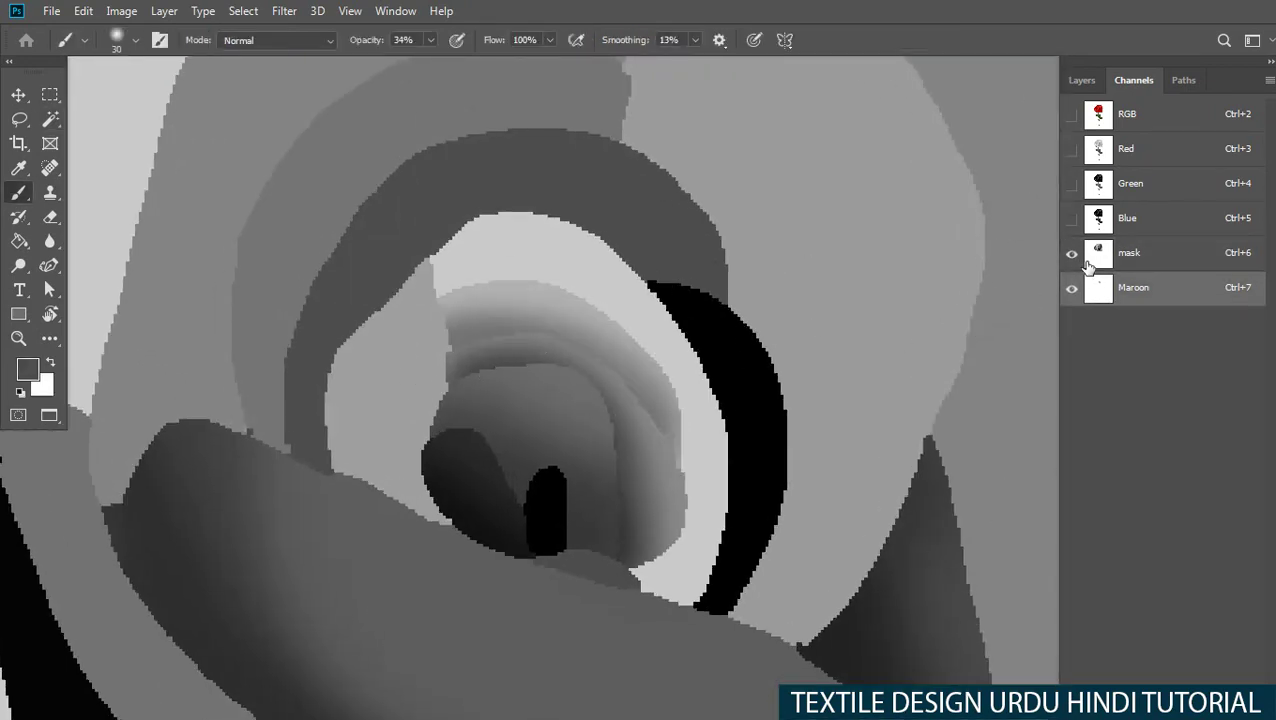
Select the light band from the mask and darken it on Maroon.
left_click(1128, 253)
key("w")
left_click(570, 257)
left_click(1133, 287)
key("b")
mouse_move(507, 288)
left_mouse_down()
mouse_move(612, 300)
mouse_move(652, 474)
mouse_move(649, 563)
mouse_move(655, 413)
mouse_move(605, 330)
mouse_move(509, 306)
left_mouse_up()
key("ctrl+d")
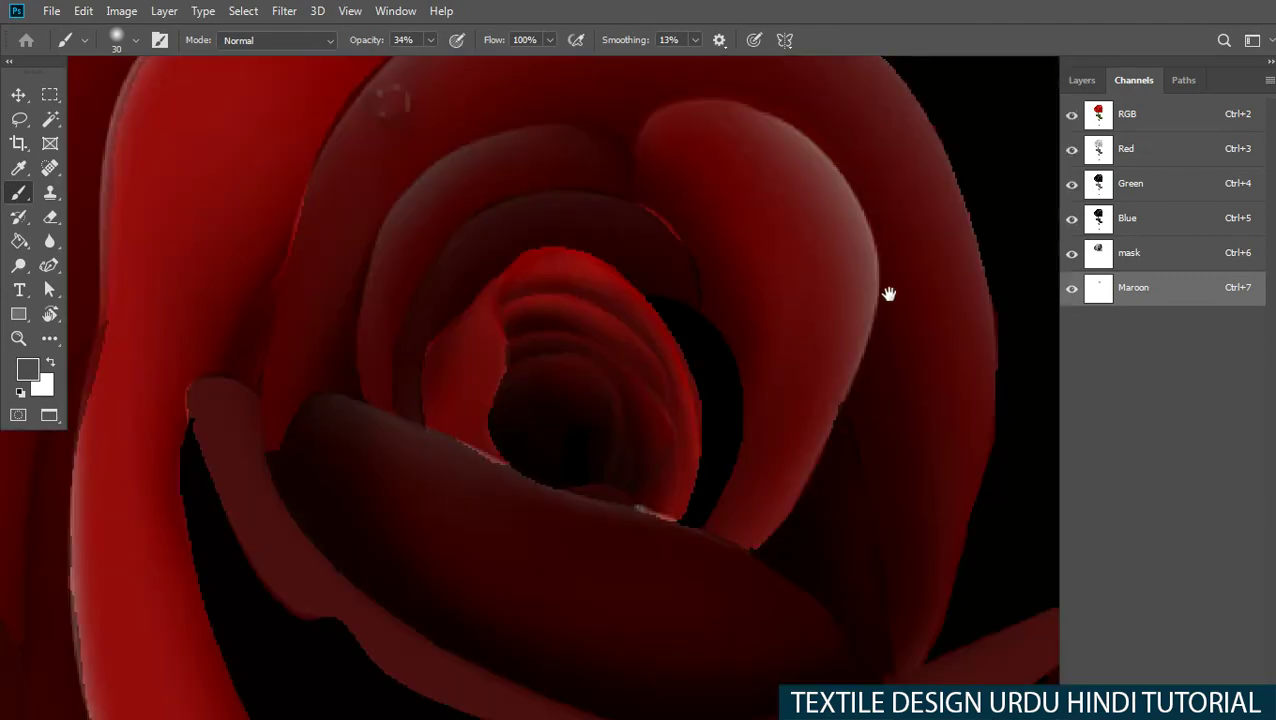
Select the next inner petal from the mask and shade it on Maroon.
key("ctrl+7")
left_click(1085, 253)
key("w")
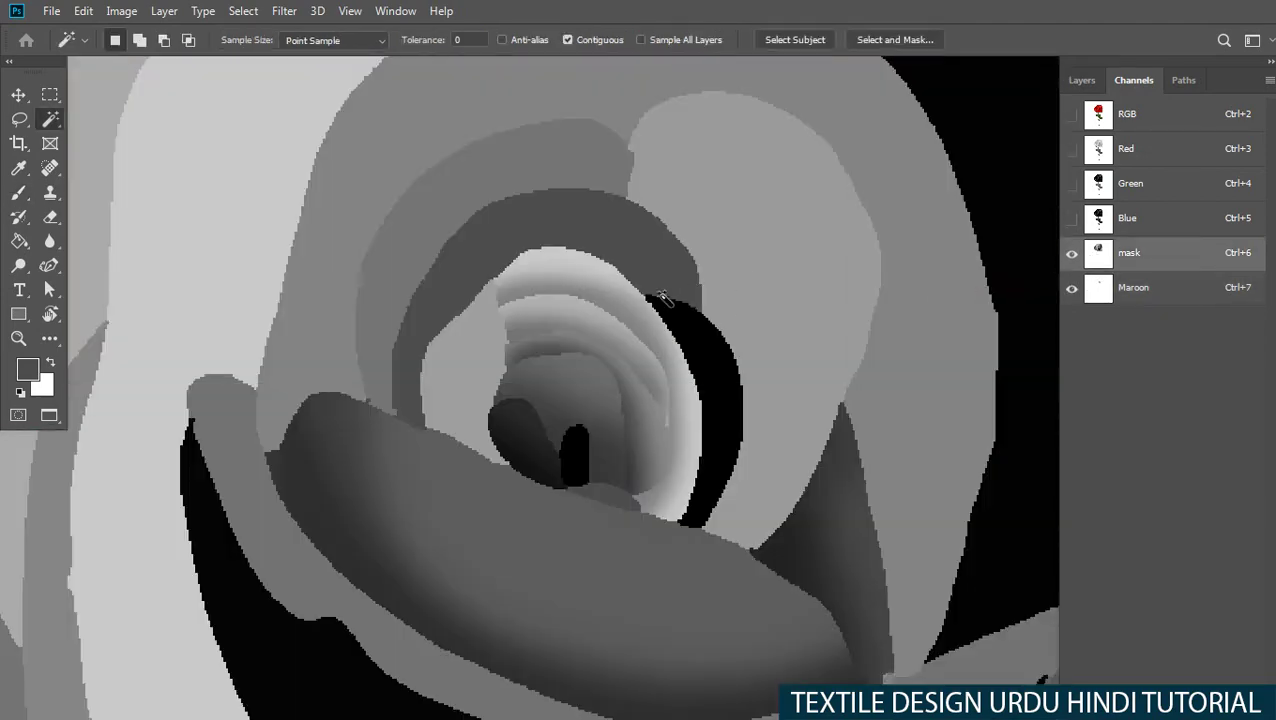
left_click(470, 363)
left_click(1077, 287)
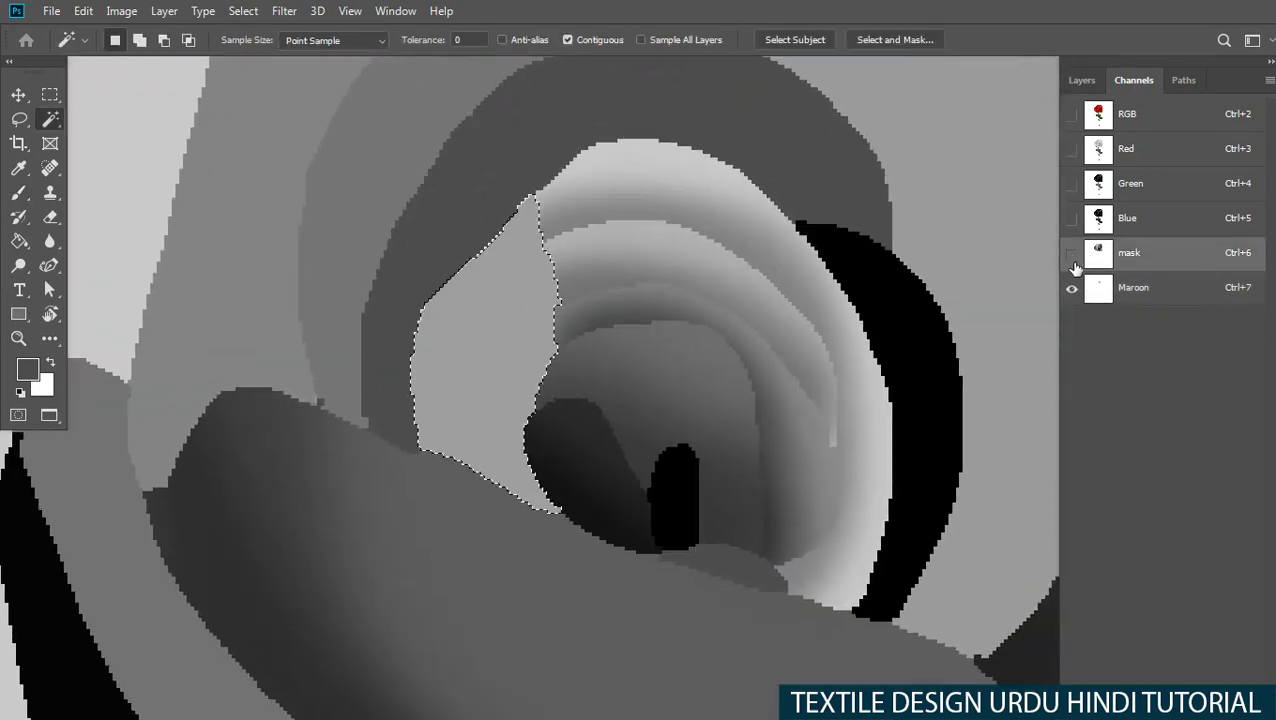
key("grave")
key("b")
mouse_move(513, 242)
left_mouse_down()
mouse_move(416, 441)
mouse_move(382, 478)
mouse_move(524, 384)
left_mouse_up()
key("ctrl+d")
Bring the inner petals into view and select another inner petal from the mask for Maroon painting.
left_click(1072, 253)
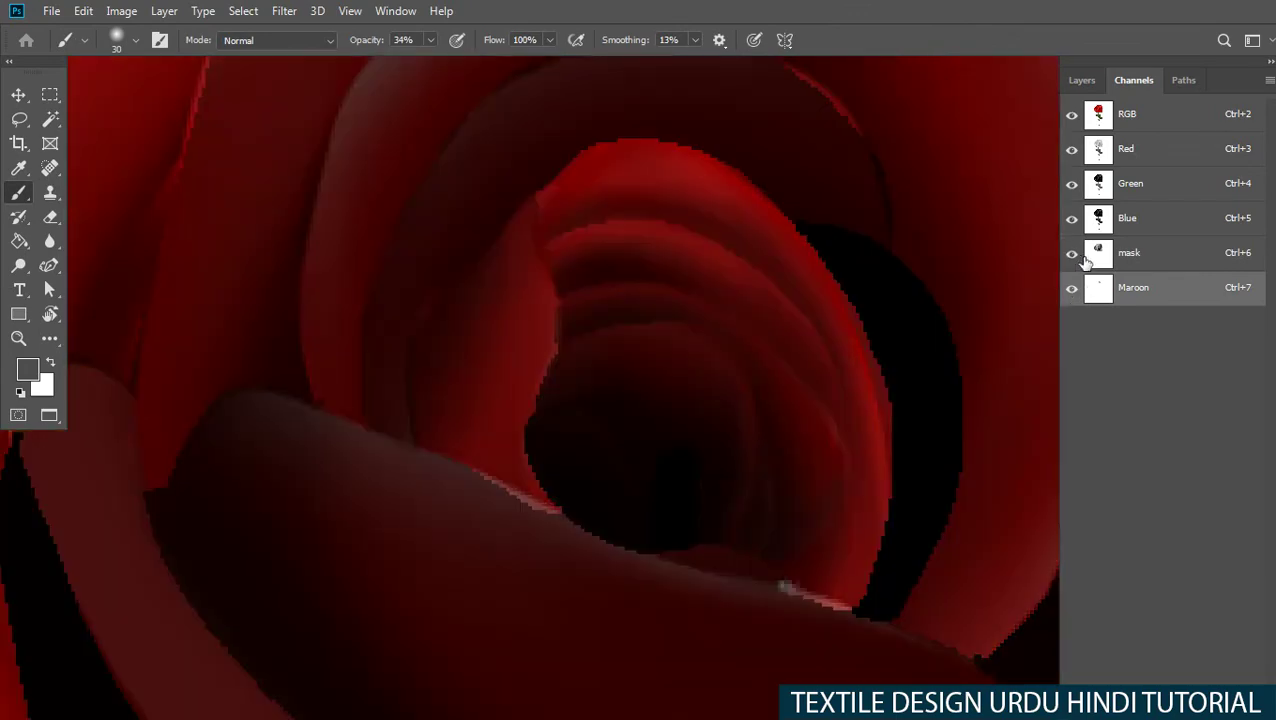
left_click(1128, 253)
left_click_drag(900, 350, 699, 292)
key("grave")
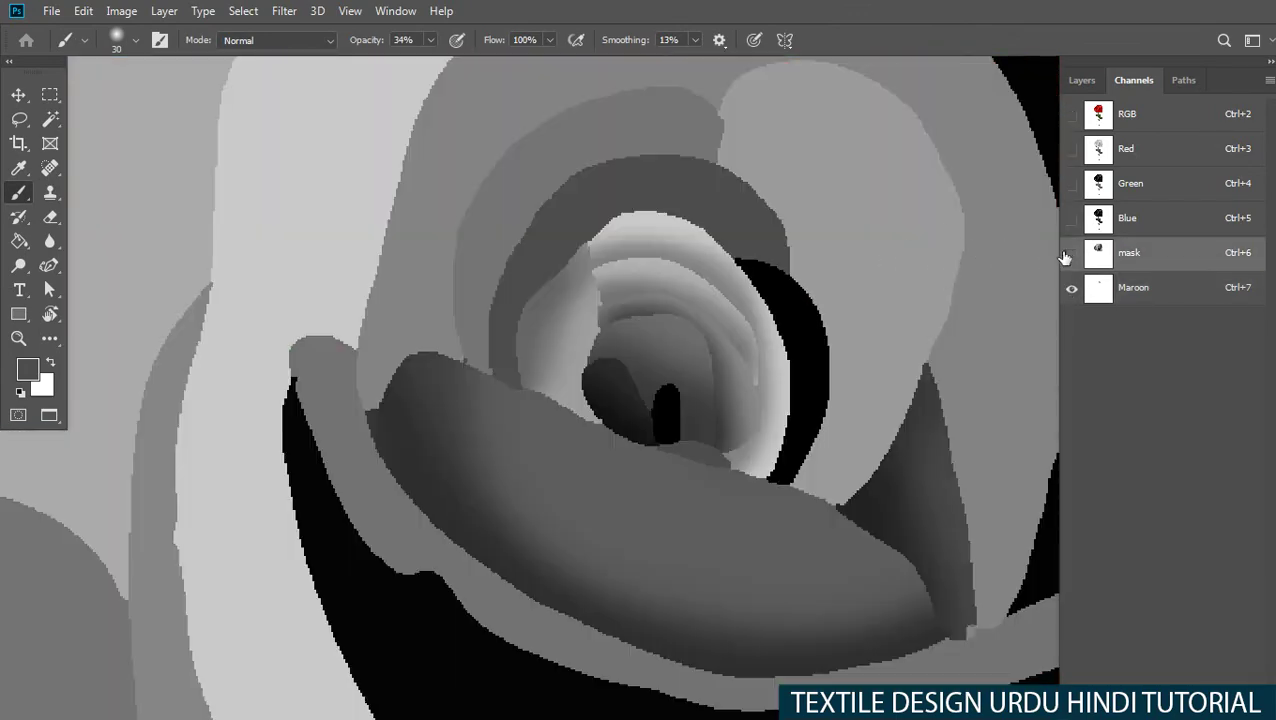
left_click(1072, 253)
key("w")
key("grave")
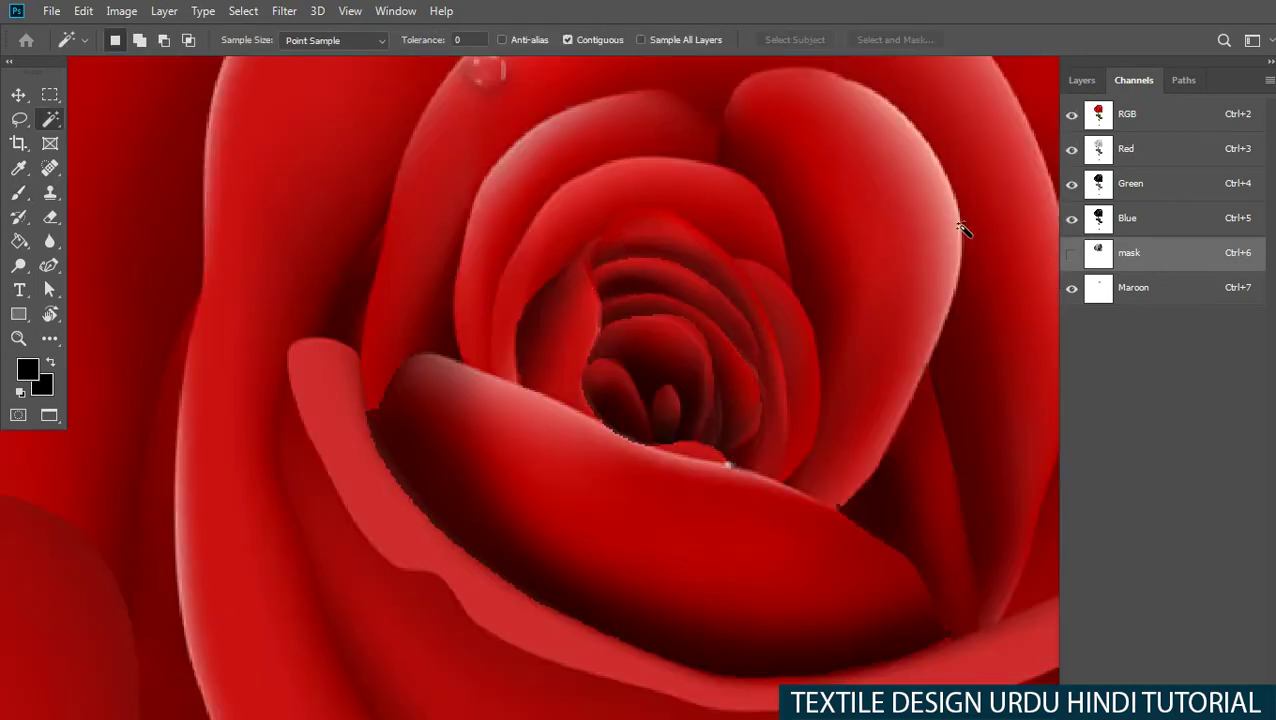
left_click(1072, 253)
left_click(724, 208)
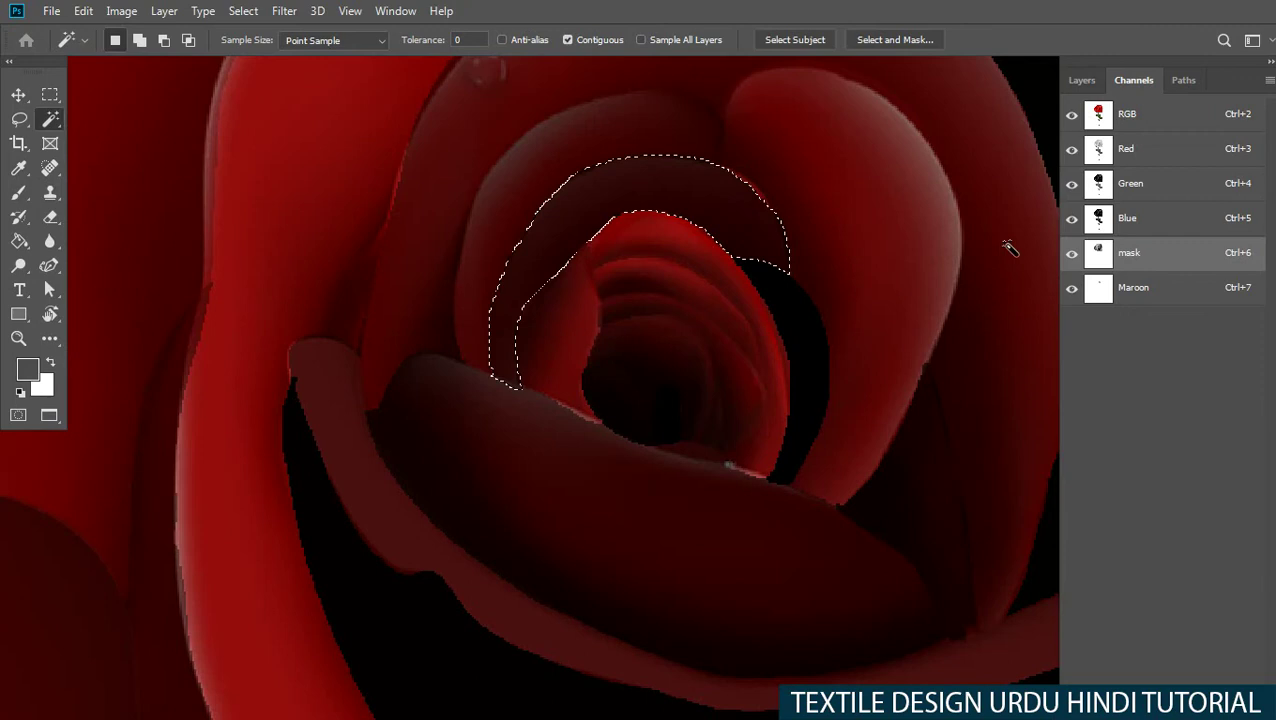
left_click(1072, 253)
left_click(1133, 287)
key("b")
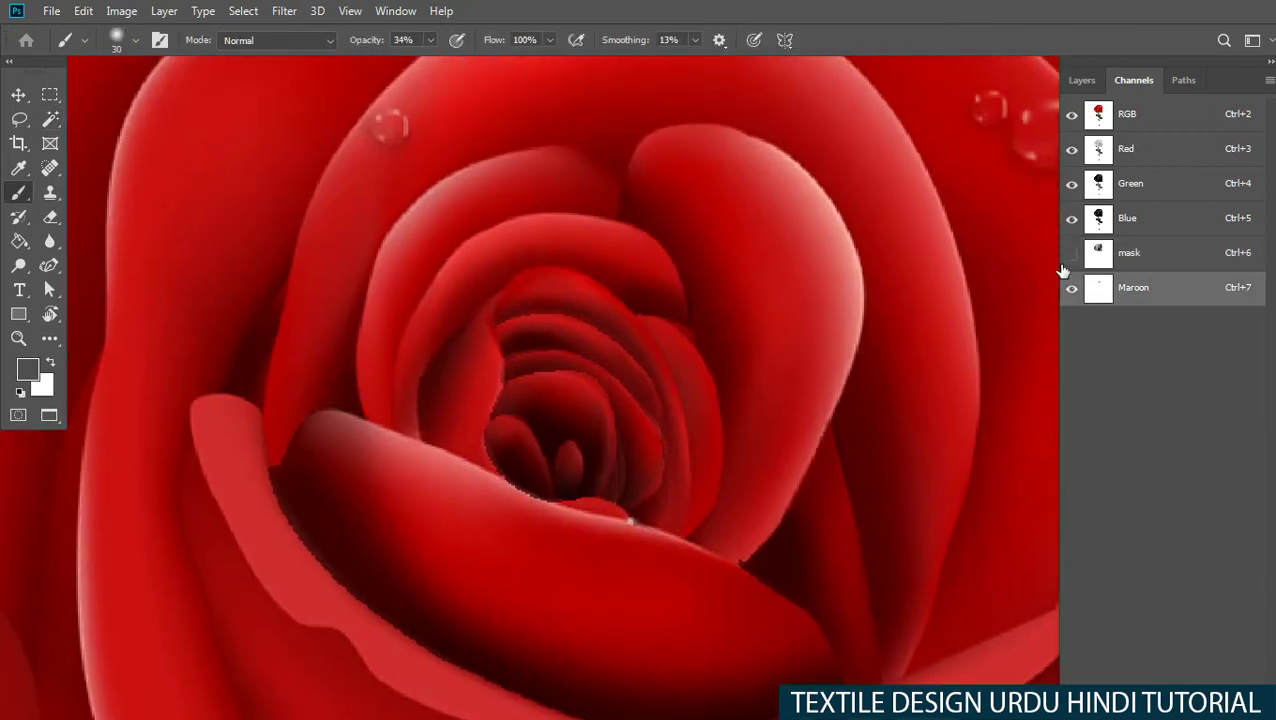
Select the upper inner petal and shade it and the left inner strip on Maroon.
left_click(1072, 253)
key("w")
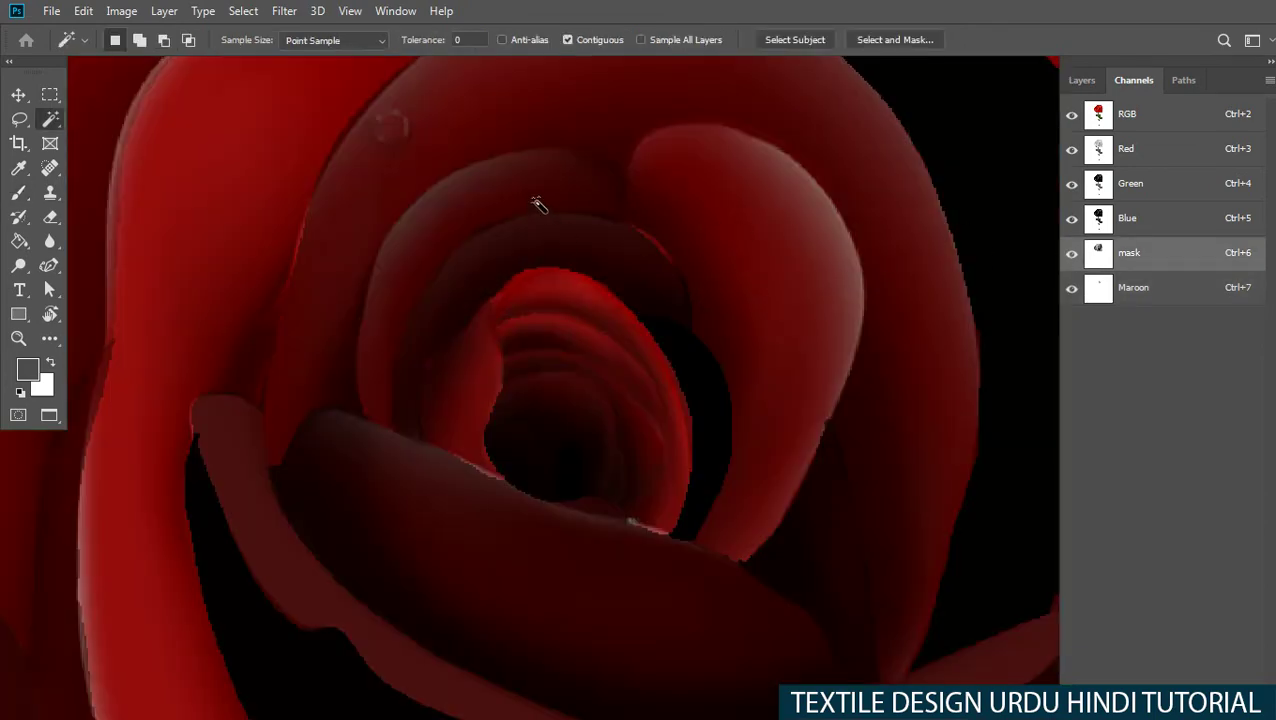
left_click(535, 205)
left_click(1072, 253)
left_click(1098, 288)
key("b")
mouse_move(621, 208)
left_mouse_down()
mouse_move(478, 177)
mouse_move(578, 219)
mouse_move(573, 210)
left_mouse_up()
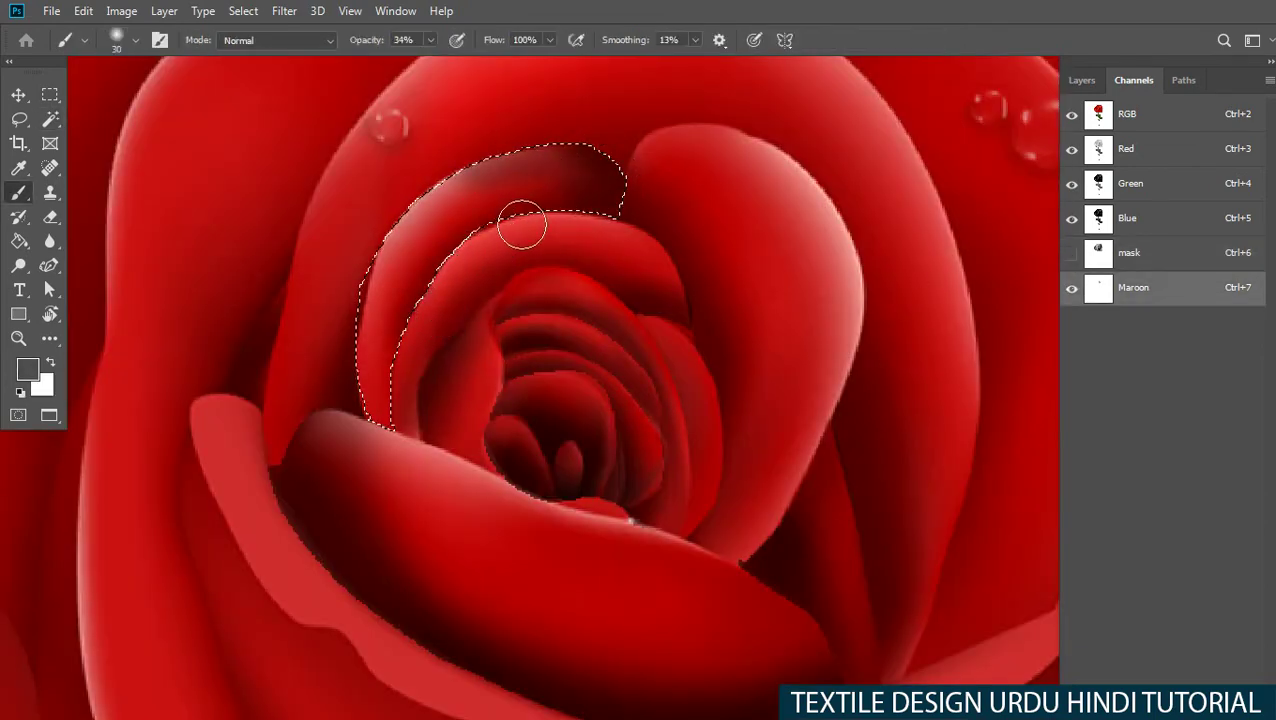
left_click_drag(422, 318, 388, 405)
left_click_drag(430, 185, 610, 175)
key("ctrl+d")
Zoom out to the rose centre and compare the mask and Maroon channel views.
key("ctrl+minus")
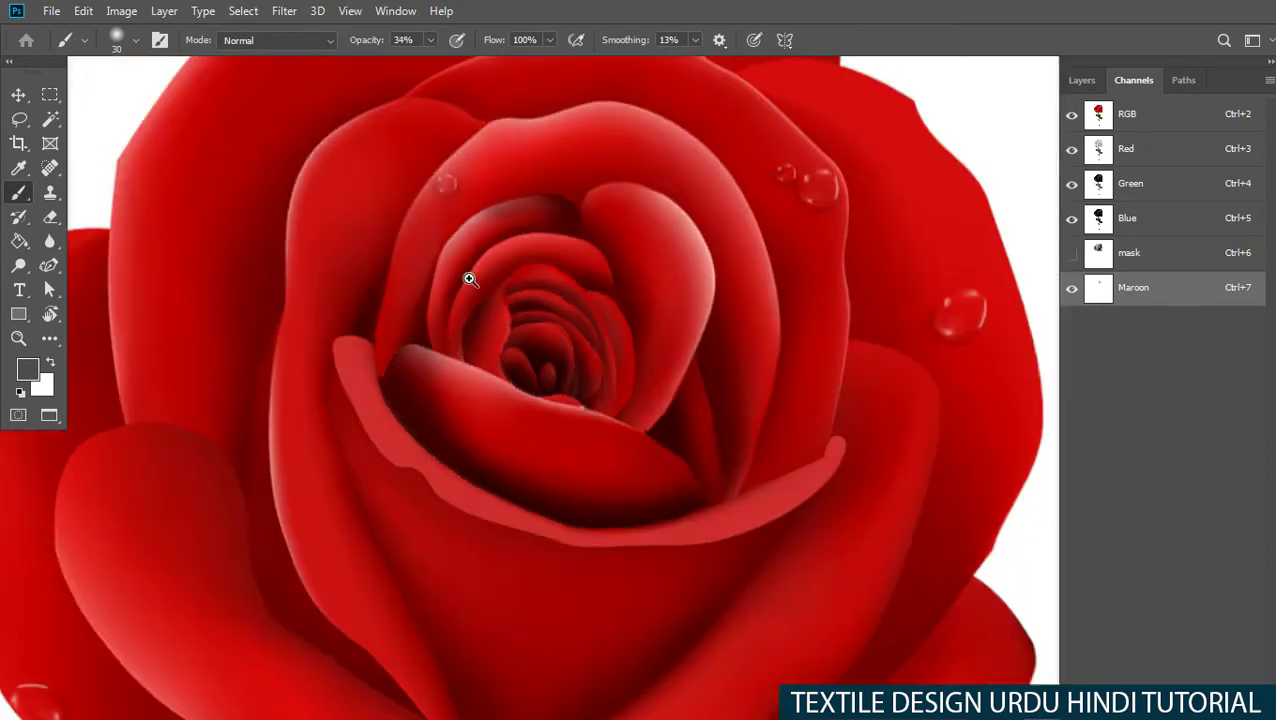
left_click_drag(840, 261, 820, 341)
left_click(1071, 253)
key("w")
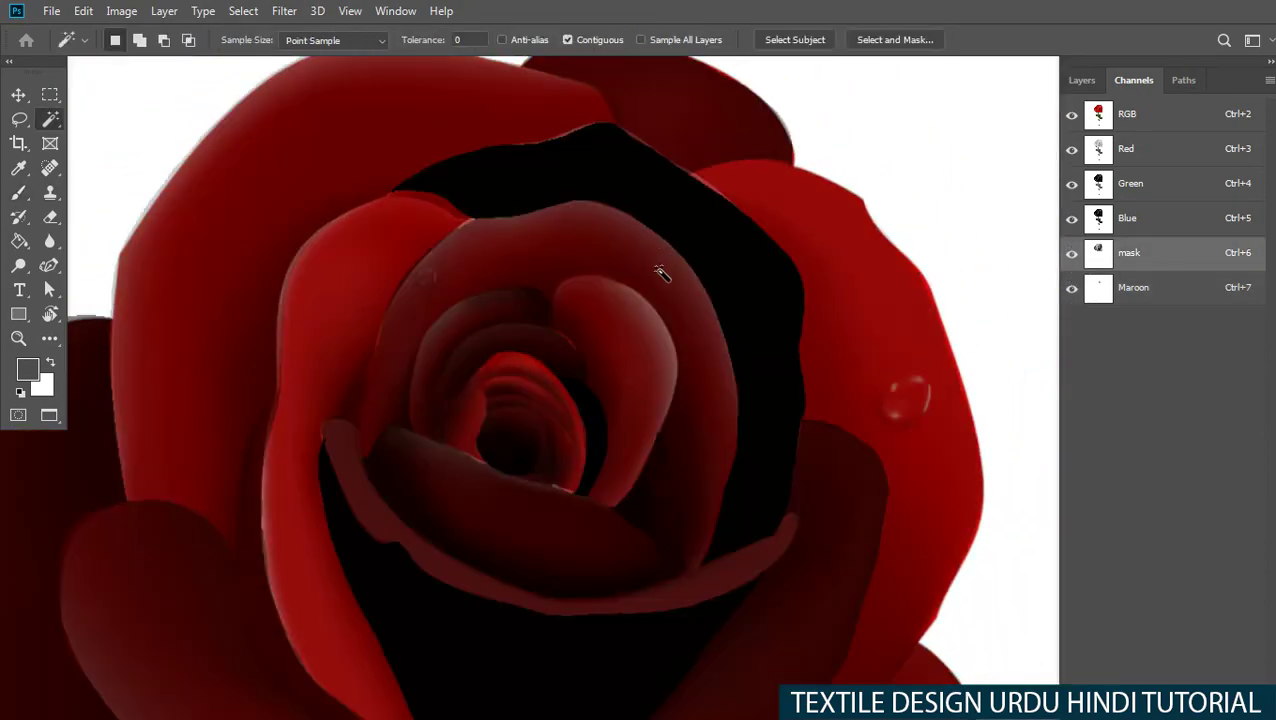
key("ctrl+6")
left_click(1071, 258)
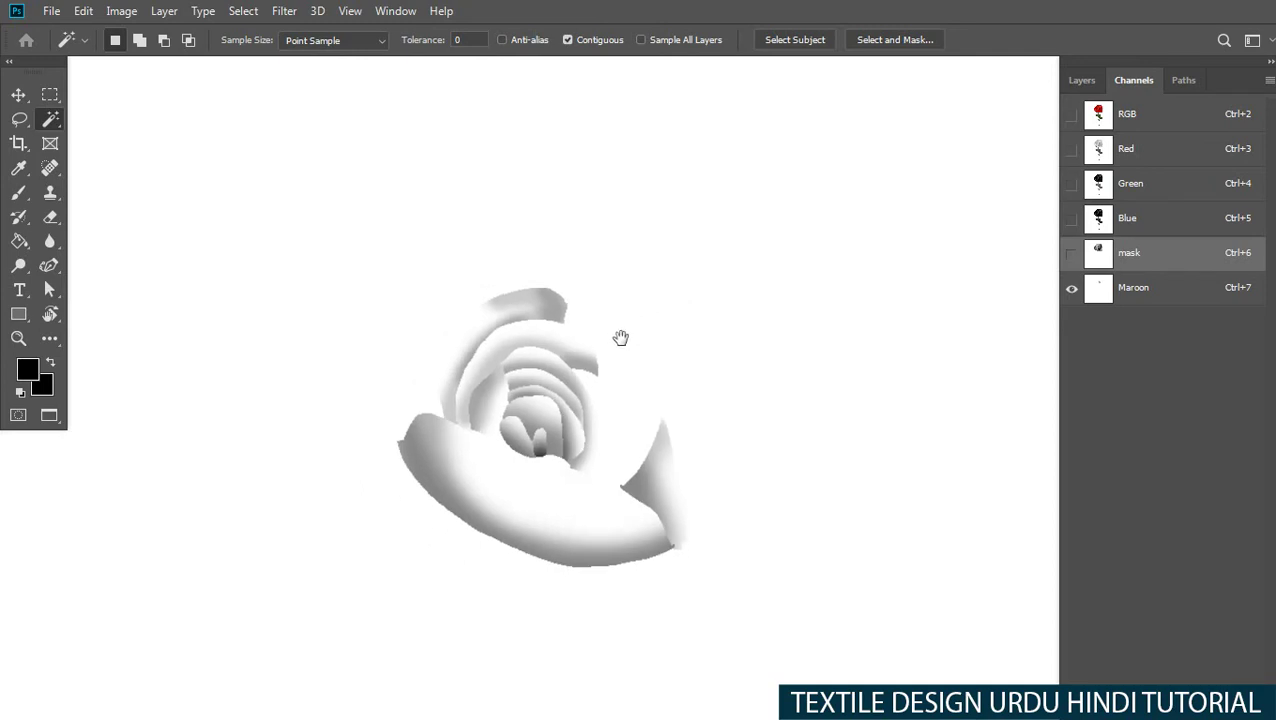
Select the right inner petal and darken its edge on Maroon with a size 45 brush.
left_click(1071, 253)
scroll(661, 353, "up", 3)
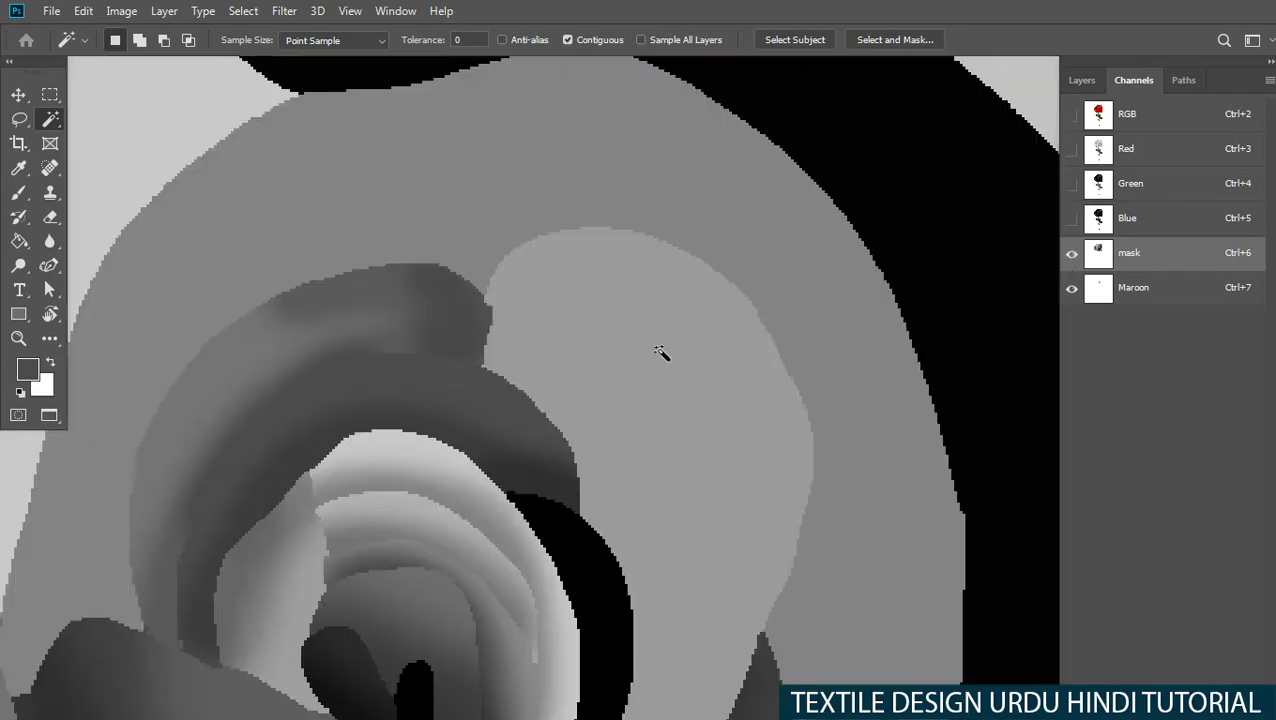
left_click(661, 353)
scroll(813, 311, "down", 2)
scroll(813, 311, "down", 1)
left_click(813, 311)
key("ctrl+7")
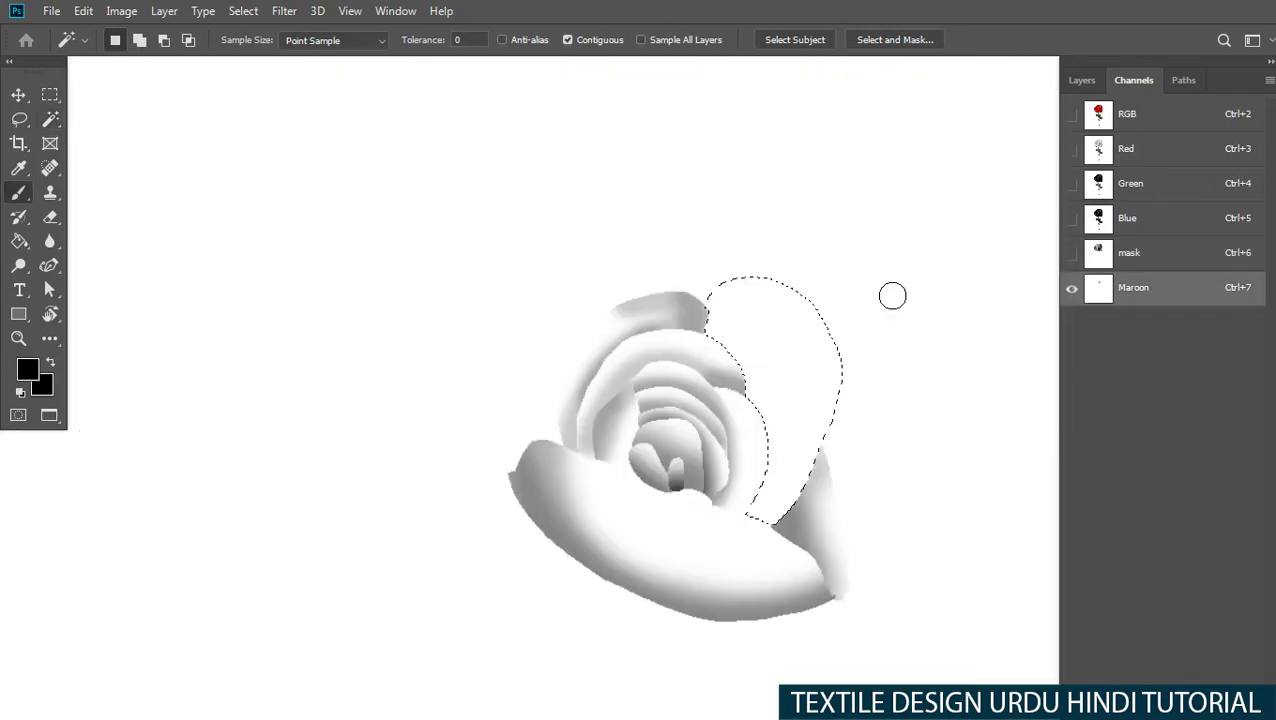
key("b")
key("bracketright")
key("bracketright")
key("bracketright")
key("grave")
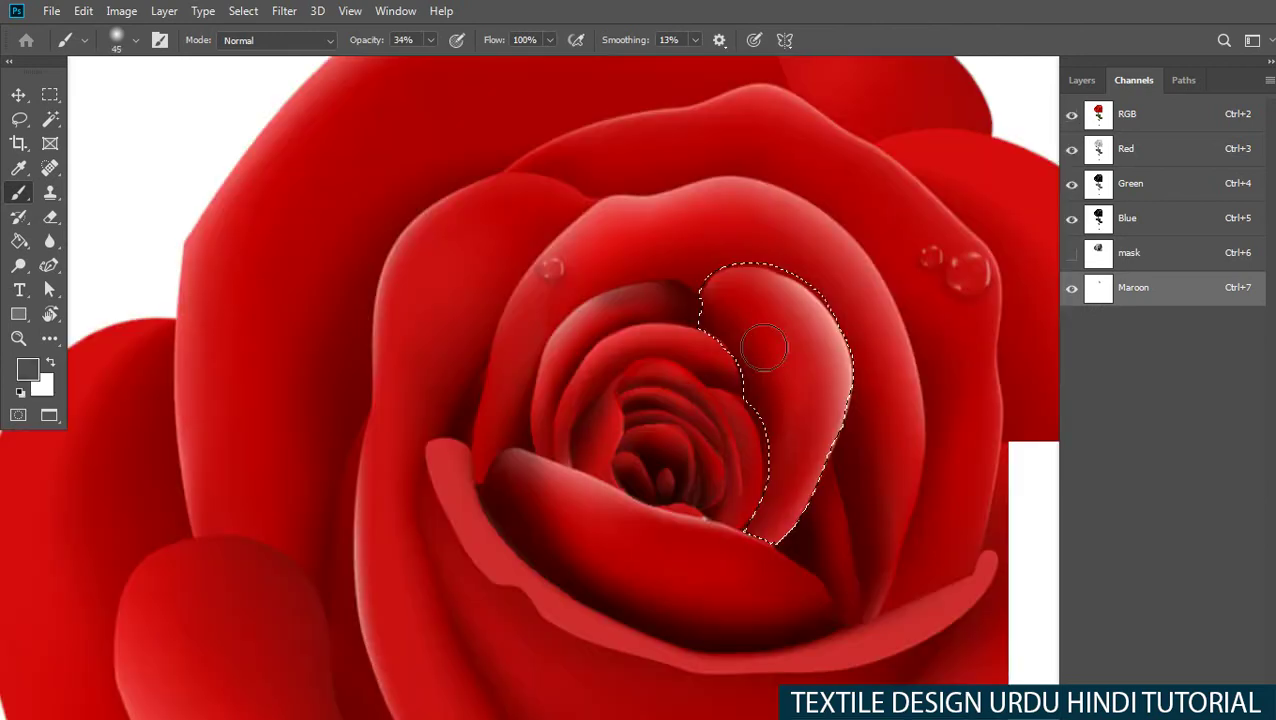
left_click_drag(744, 263, 726, 541)
key("ctrl+d")
Review the result between the Maroon, full-colour and mask views.
key("ctrl+7")
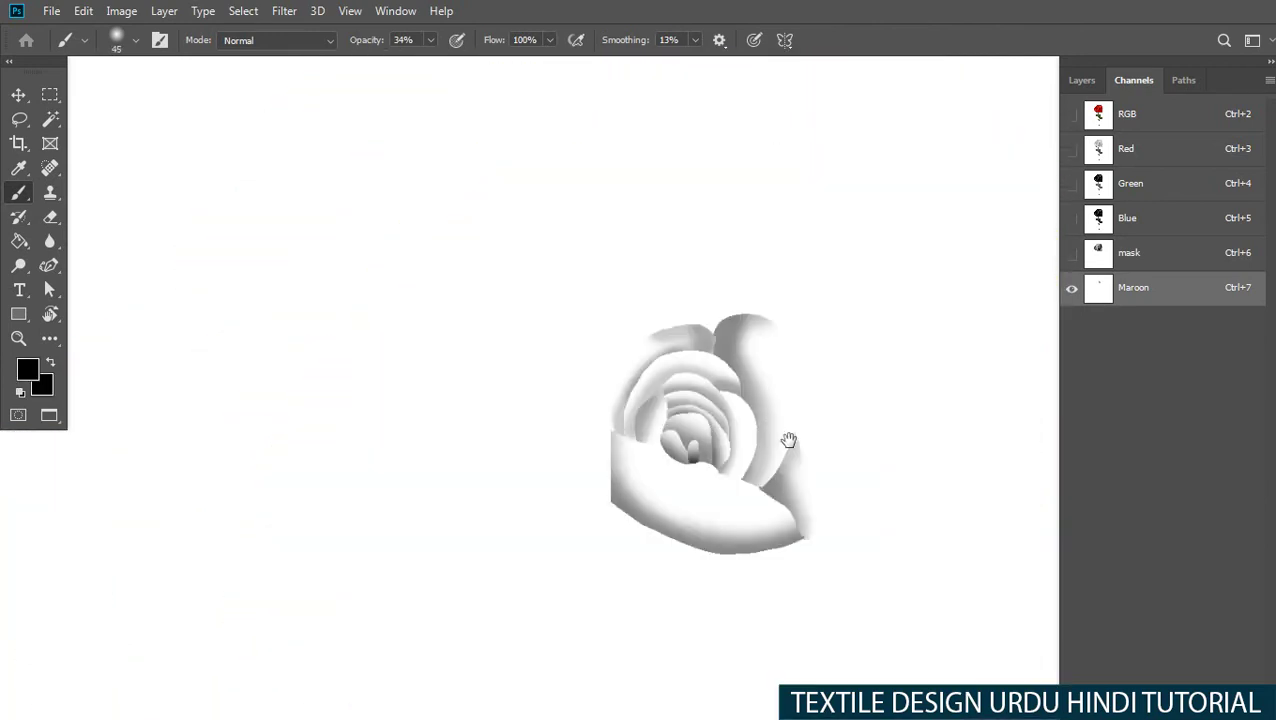
scroll(789, 440, "up", 5)
key("ctrl+shift+d")
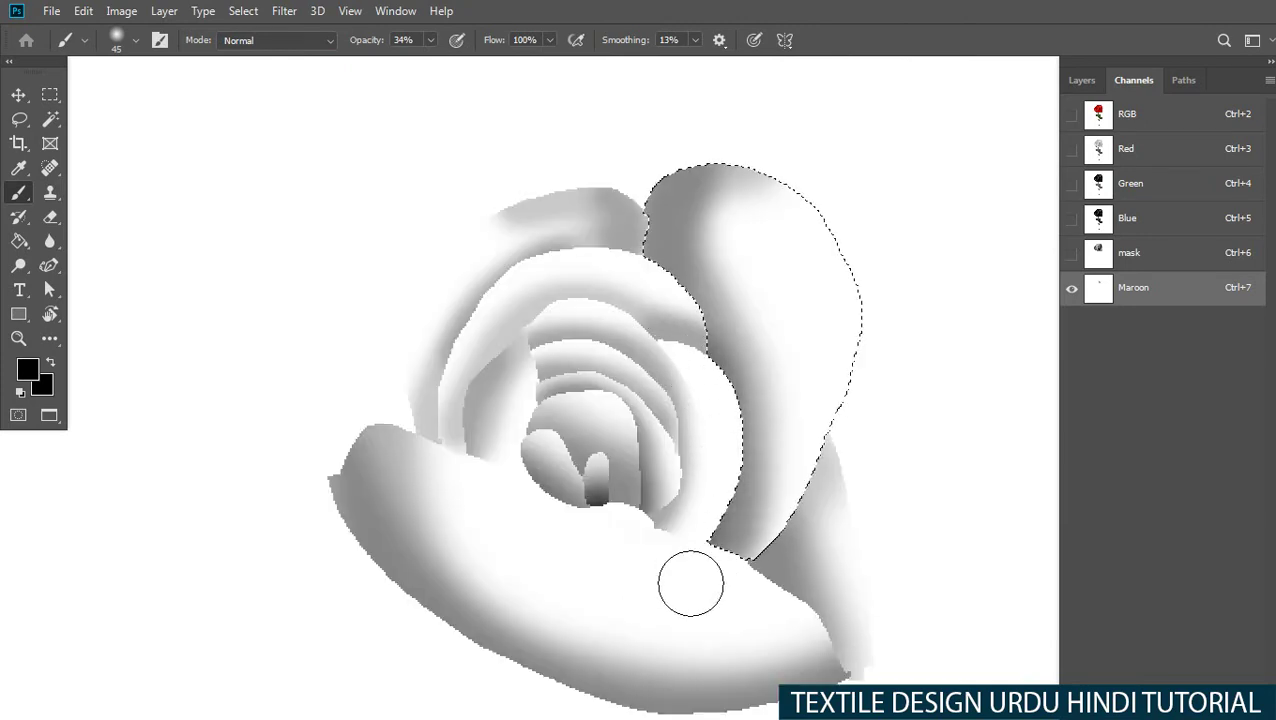
scroll(672, 490, "down", 1)
scroll(677, 377, "down", 2)
key("ctrl+d")
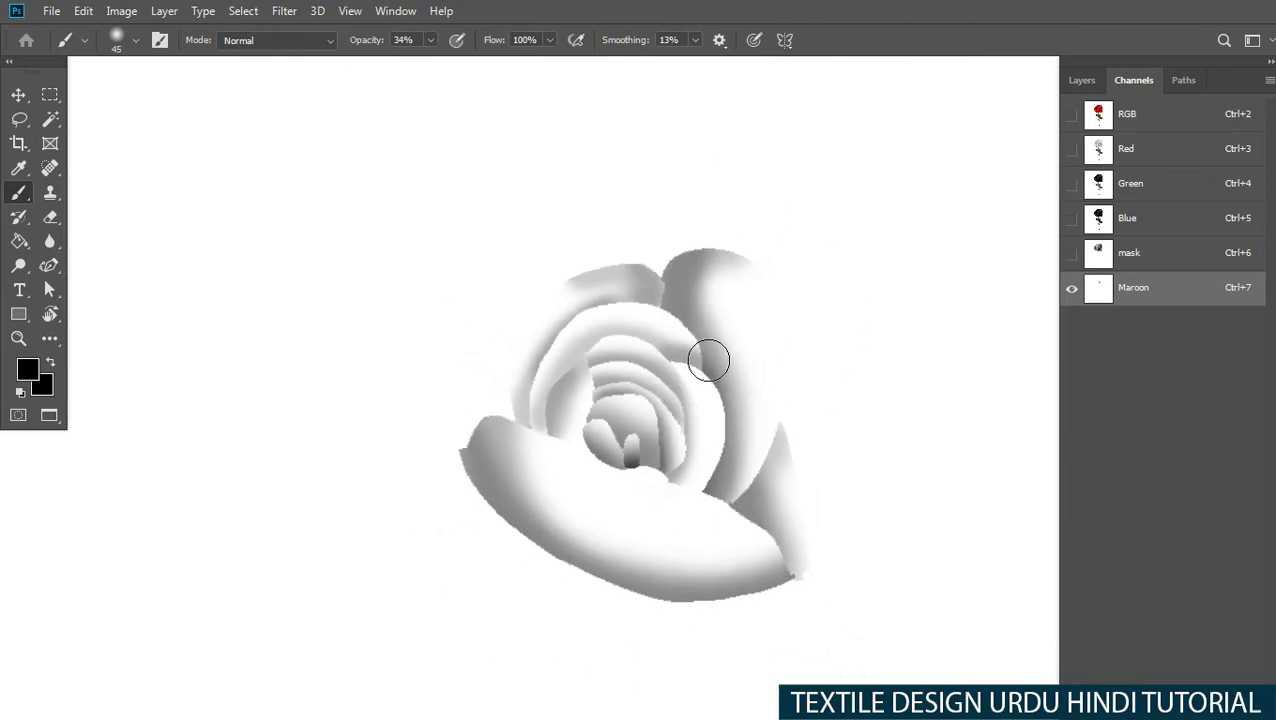
key("ctrl+2")
scroll(690, 340, "up", 3)
left_click_drag(669, 313, 666, 343)
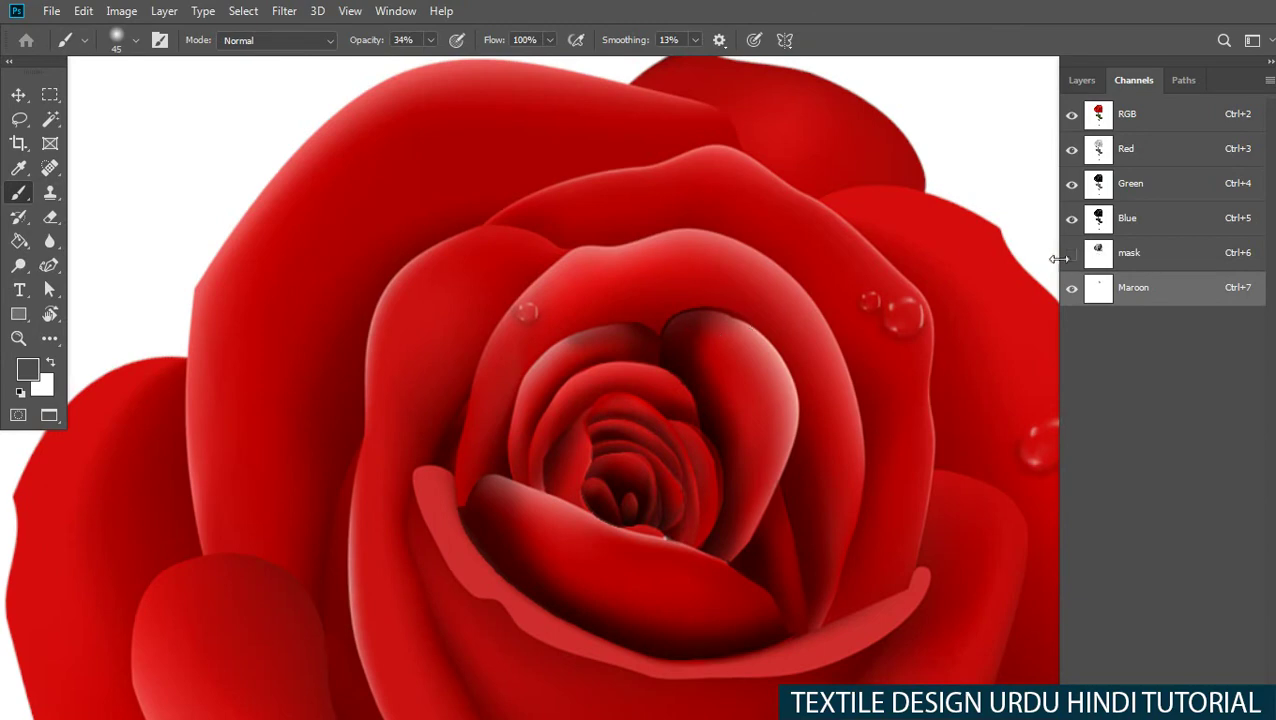
key("ctrl+6")
Select the next petal ring from the mask and shade it on Maroon.
key("grave")
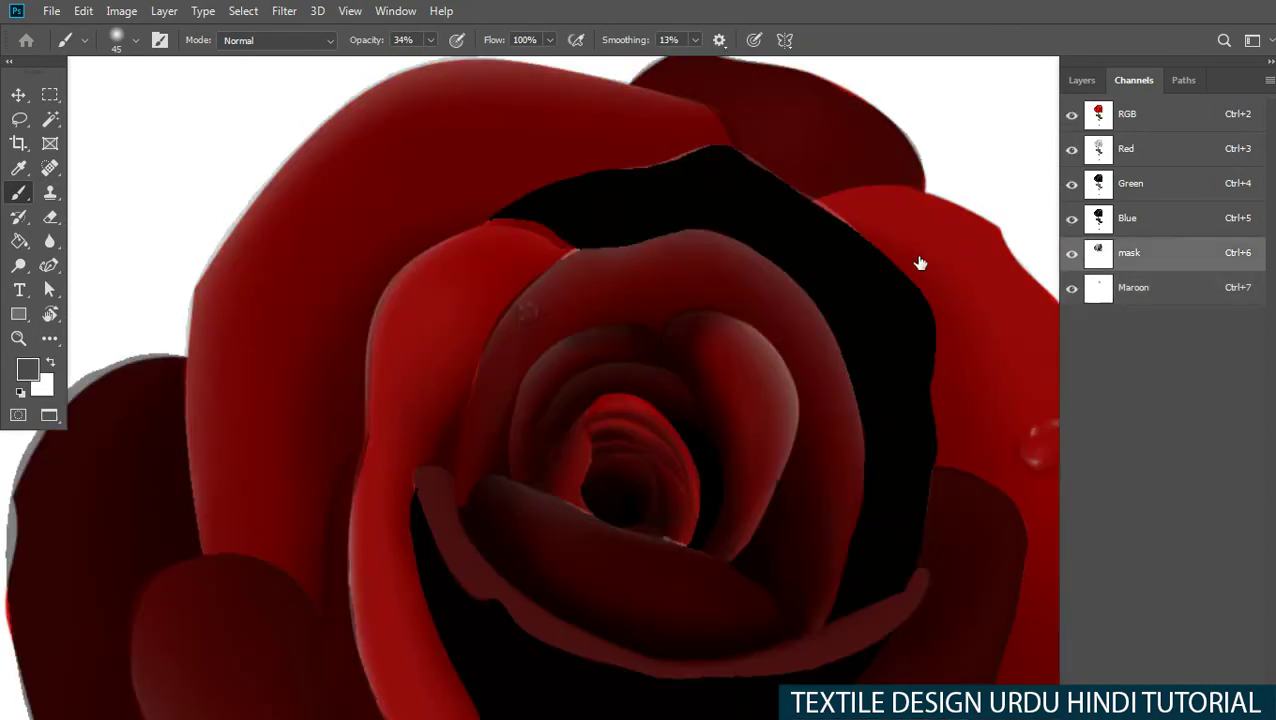
key("w")
left_click(755, 282)
left_click(1130, 287)
left_click(1071, 253)
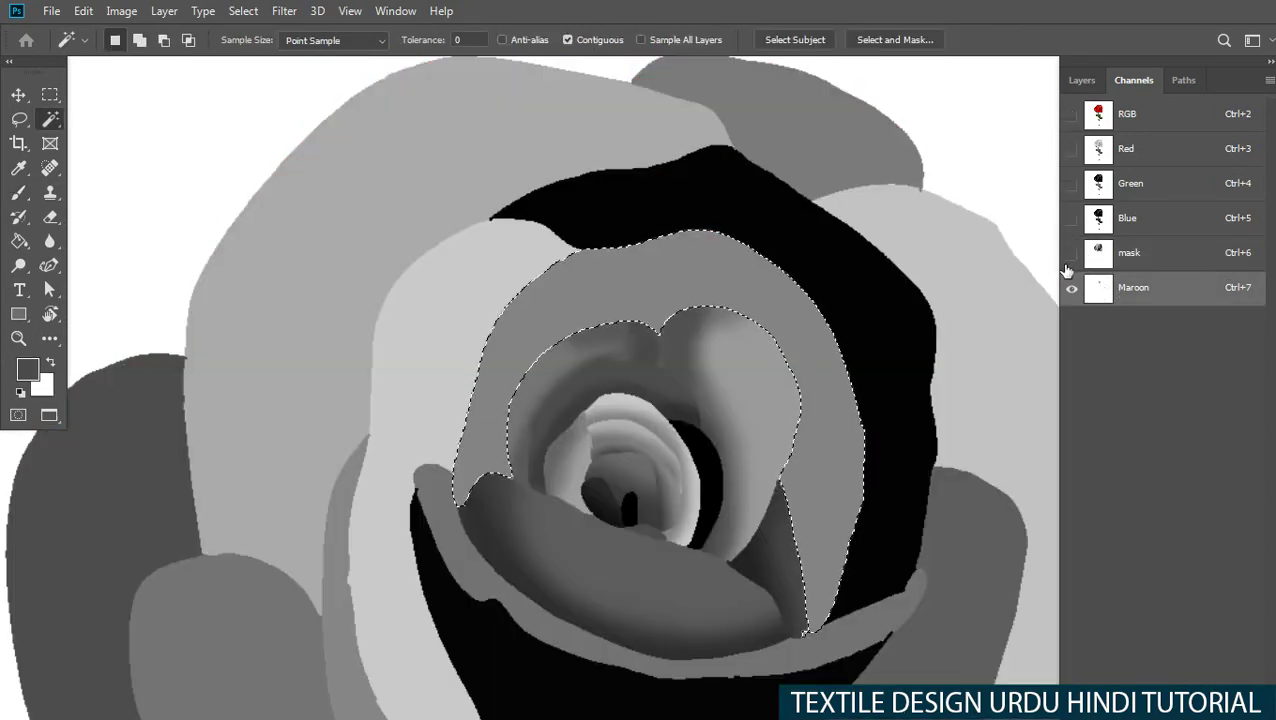
key("grave")
key("b")
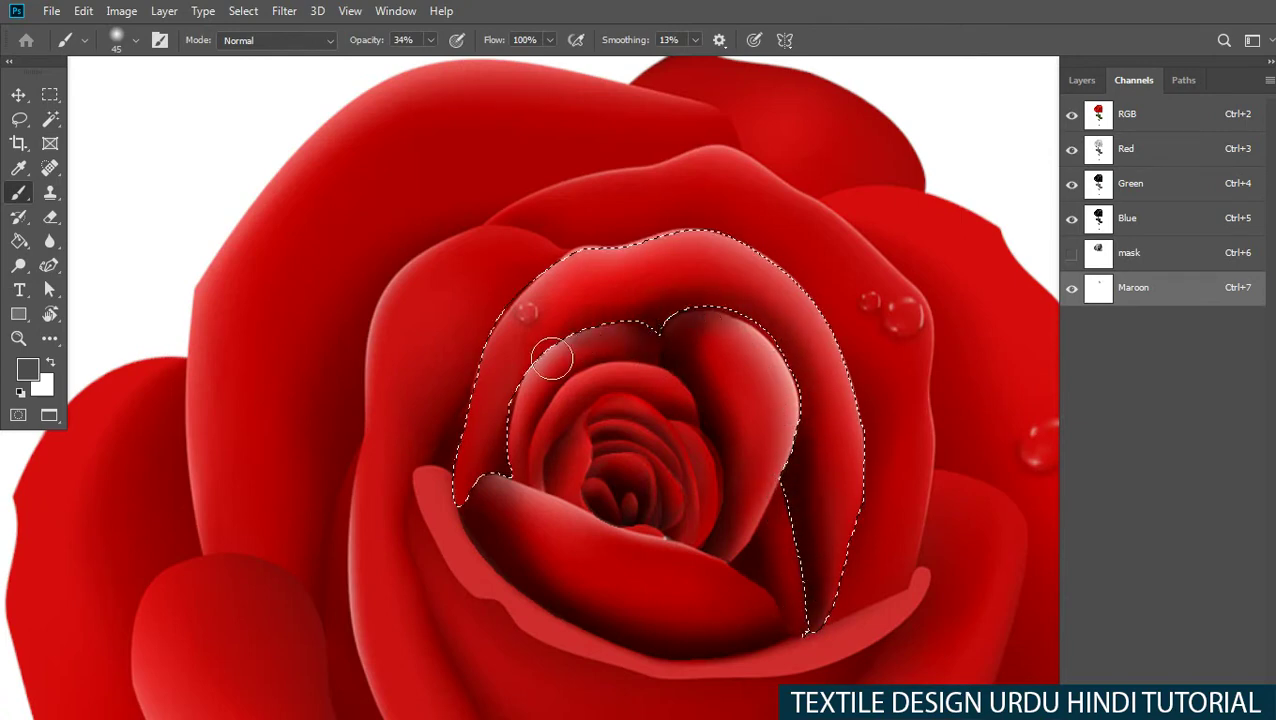
key("grave")
key("ctrl+d")
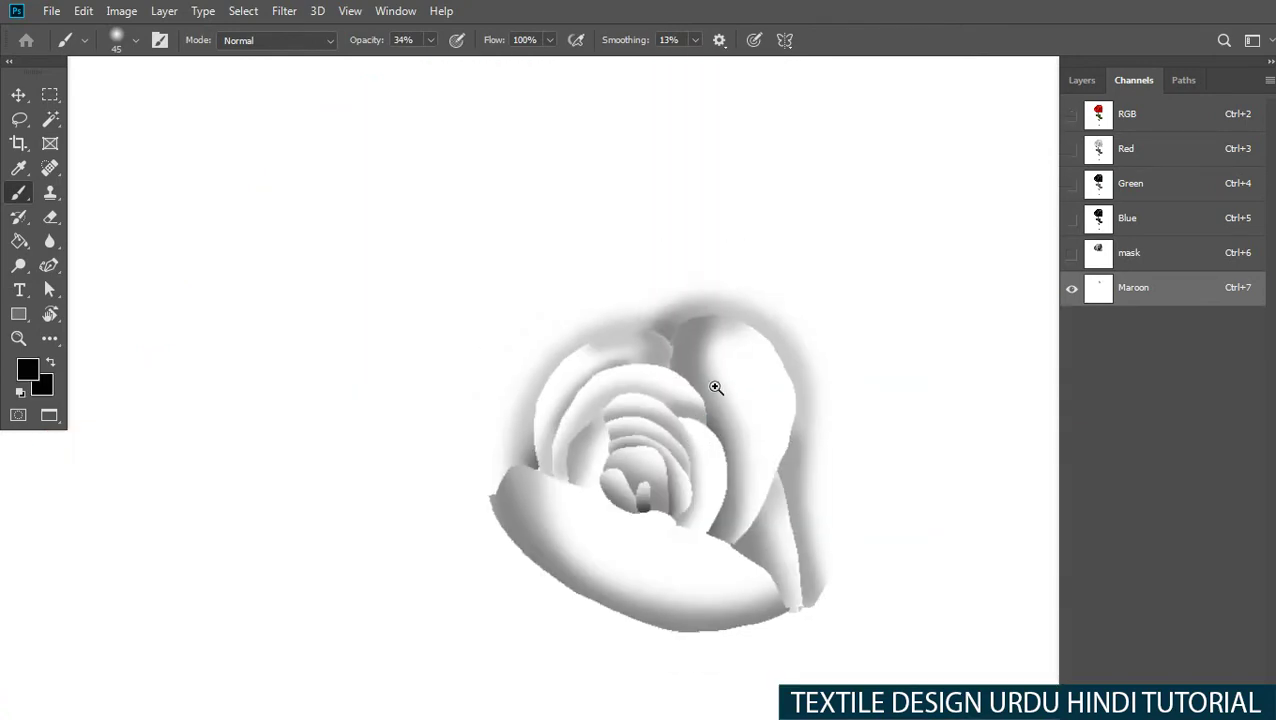
Compare the greyscale Maroon channel against the full-colour rose.
scroll(716, 387, "down", 1)
scroll(604, 421, "up", 3)
scroll(689, 379, "down", 4)
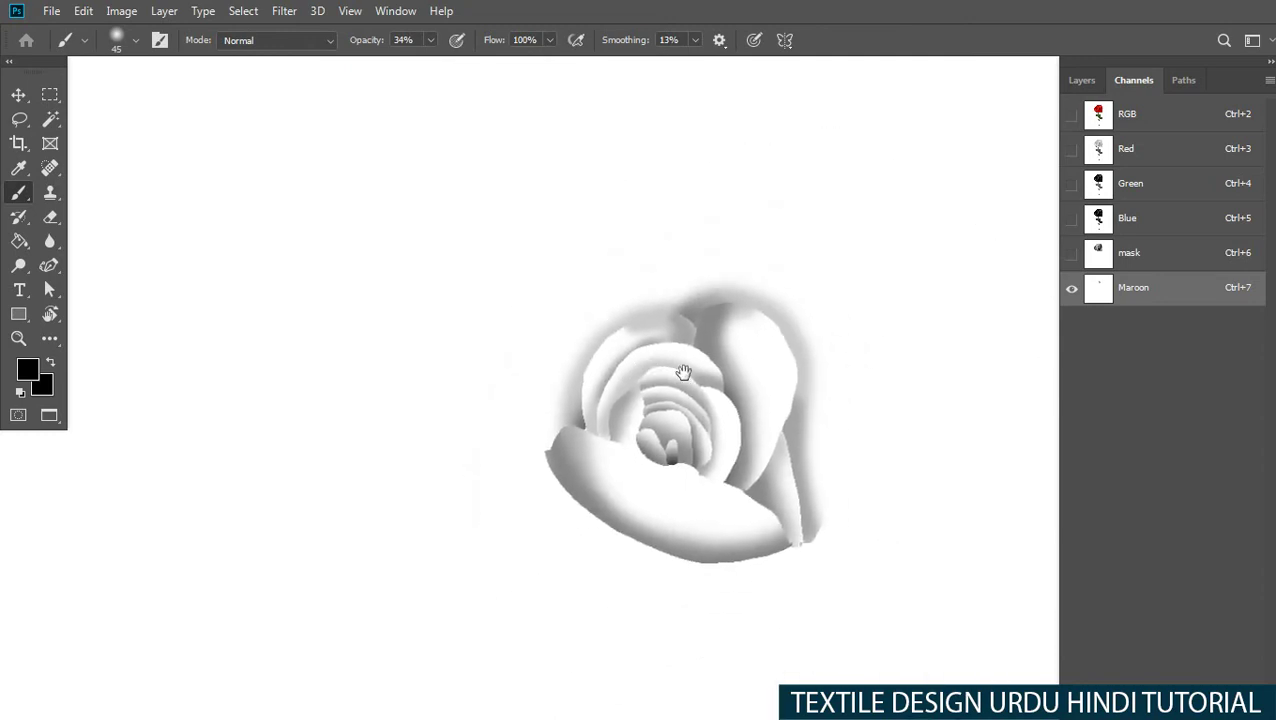
scroll(683, 372, "up", 1)
key("ctrl+2")
scroll(694, 329, "up", 3)
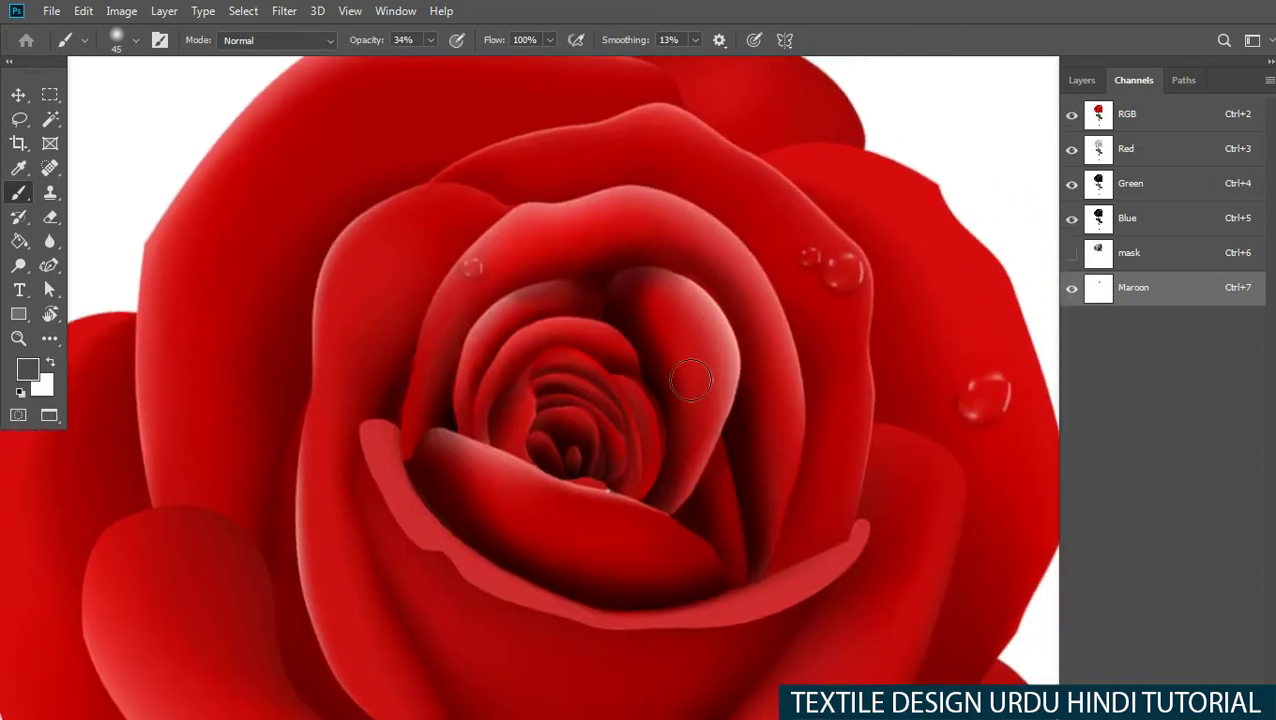
scroll(691, 380, "down", 4)
key("grave")
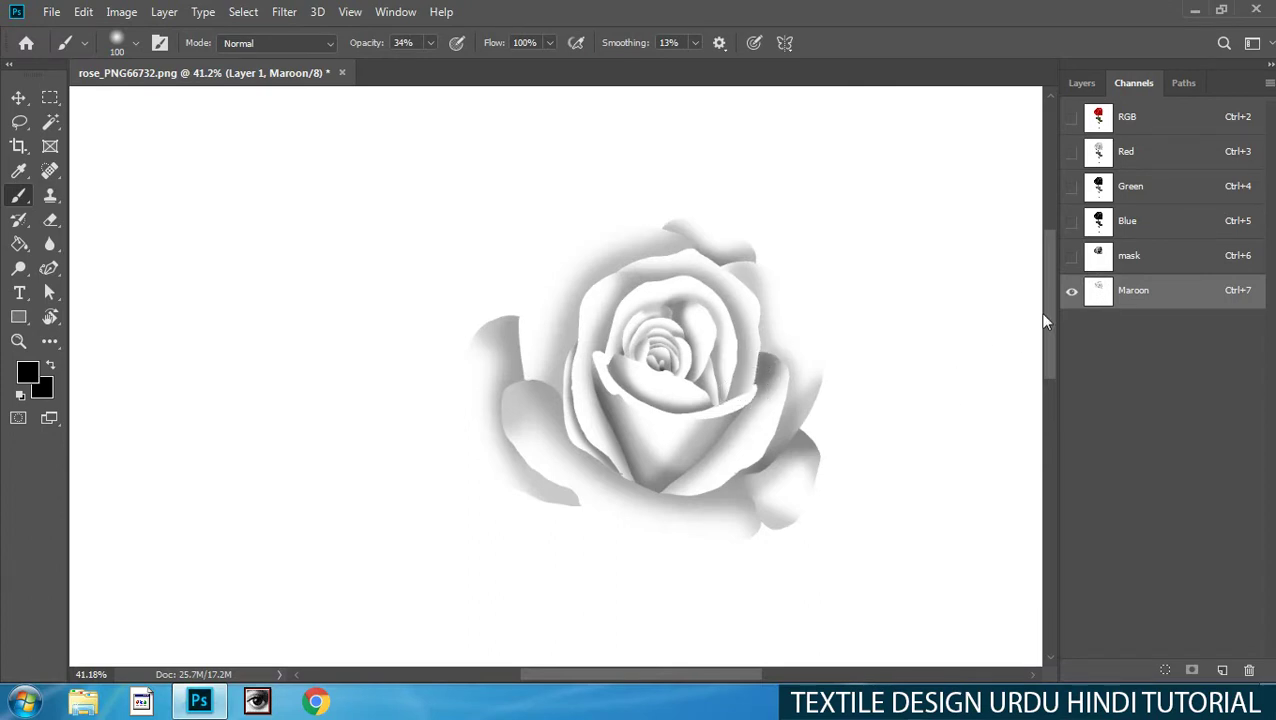
Marquee the rose on the mask, subtract the white background, and make a new spot channel.
key("ctrl+6")
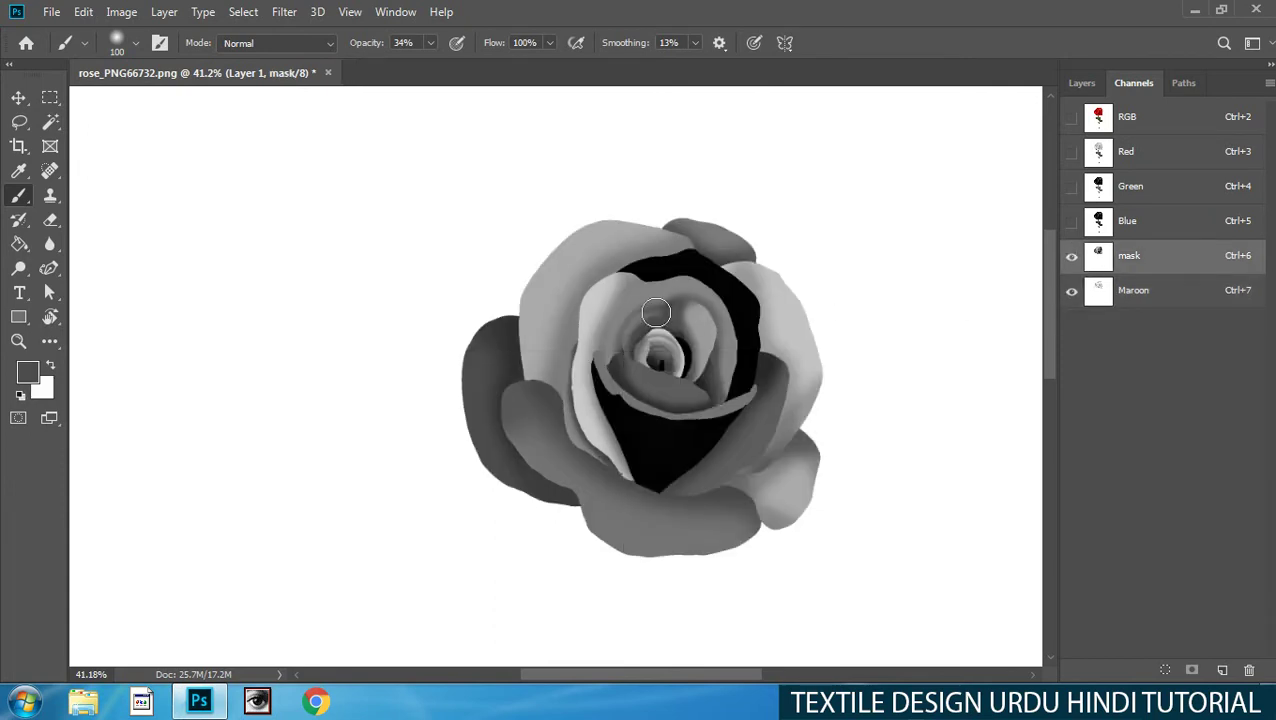
key("m")
mouse_move(408, 156)
left_mouse_down()
mouse_move(803, 470)
mouse_move(937, 615)
mouse_move(911, 614)
left_mouse_up()
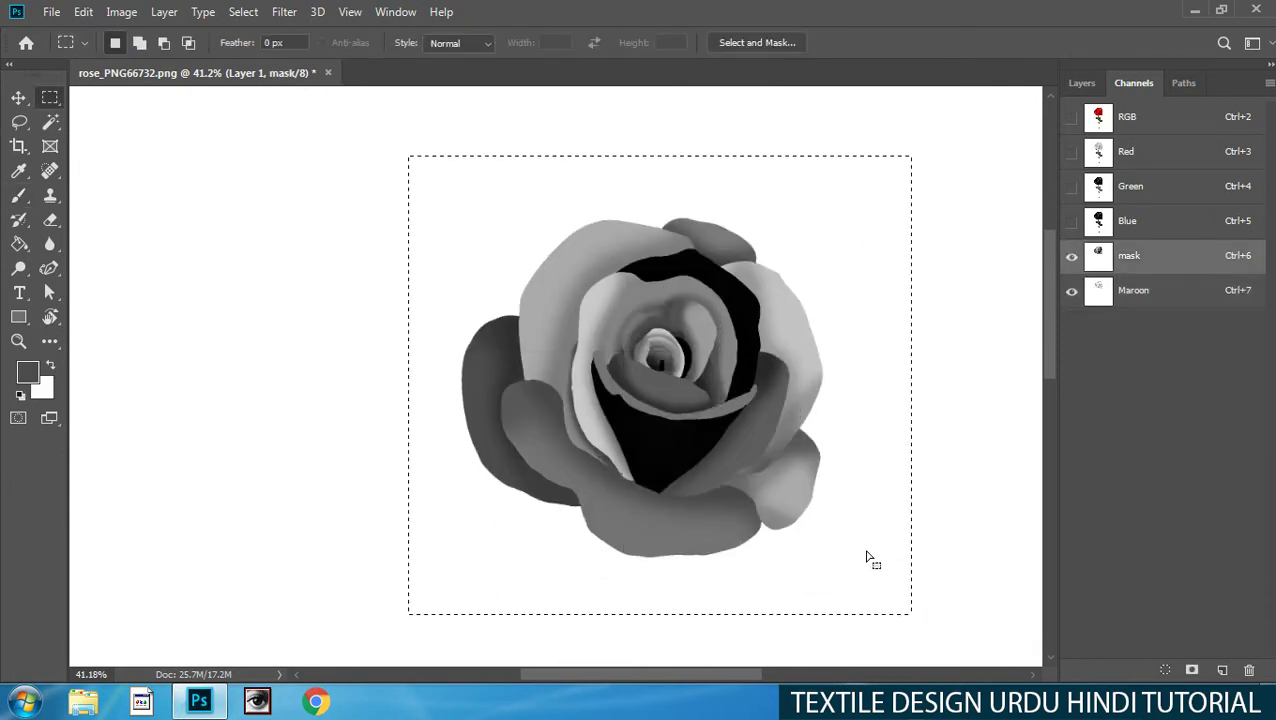
key("w")
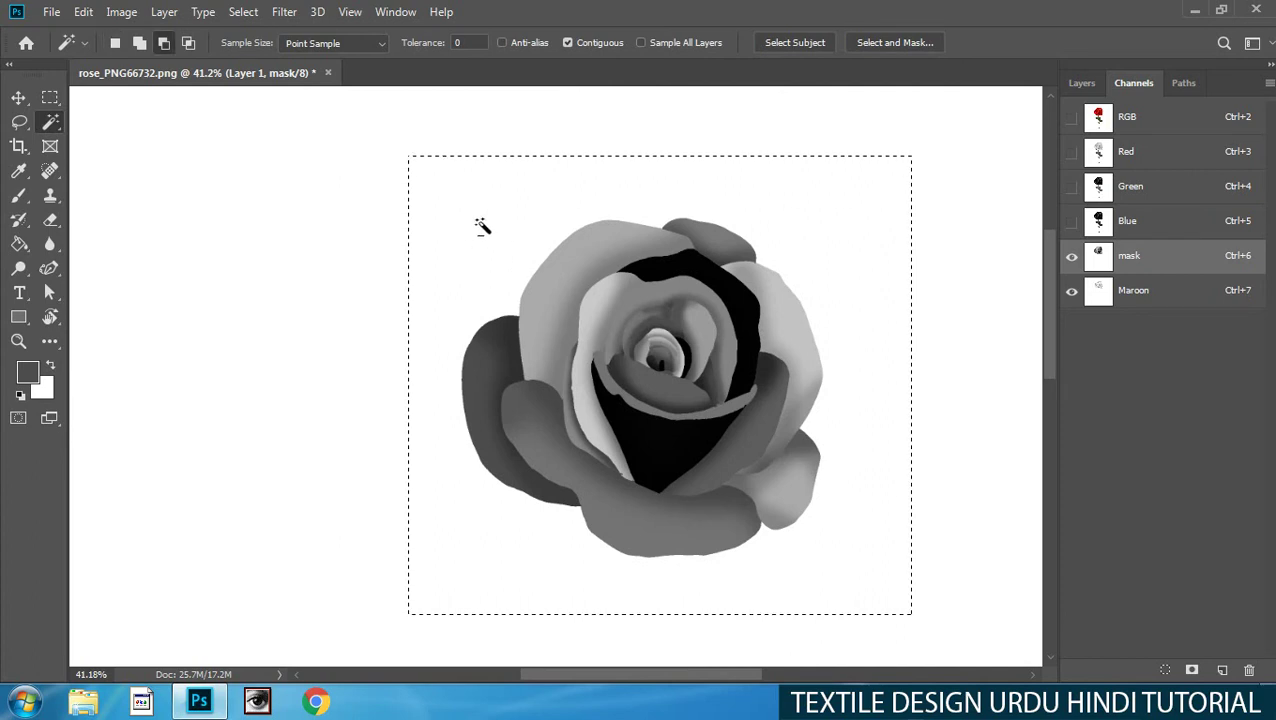
left_click(478, 222, "alt")
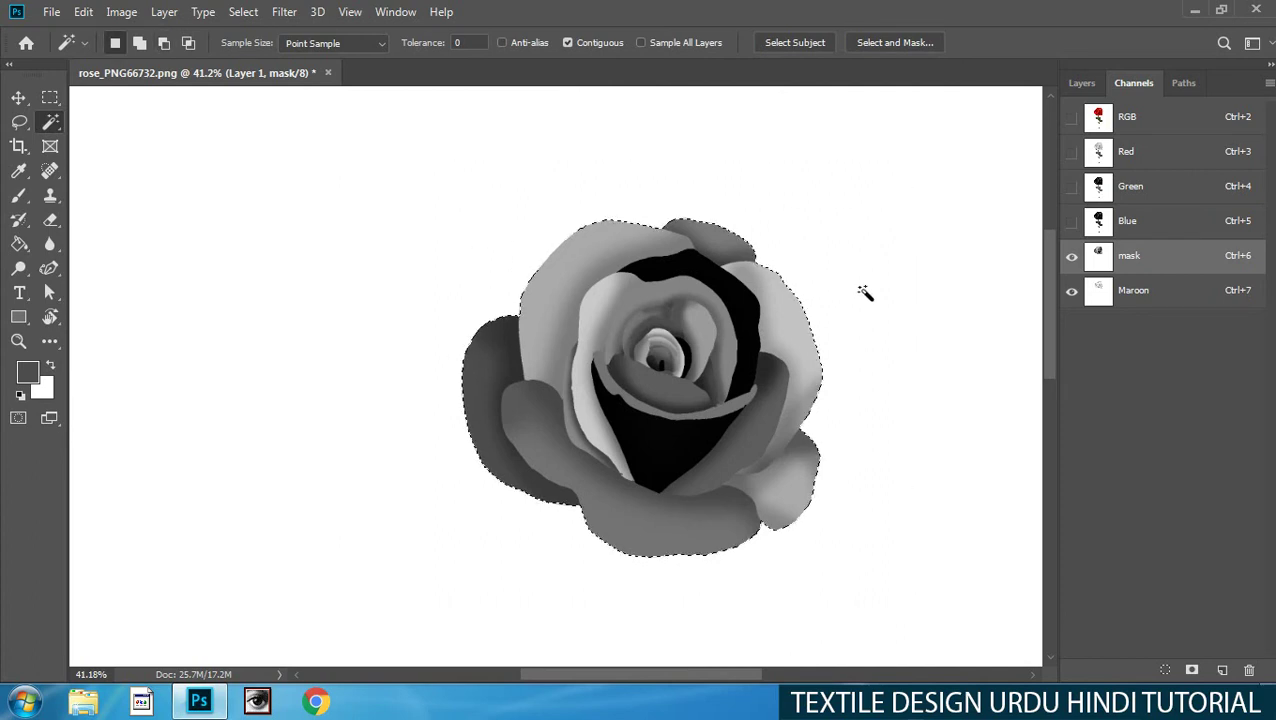
left_click(1222, 671, "ctrl")
Move the new spot channel above Maroon and name it Red with a dark red ink.
key("Return")
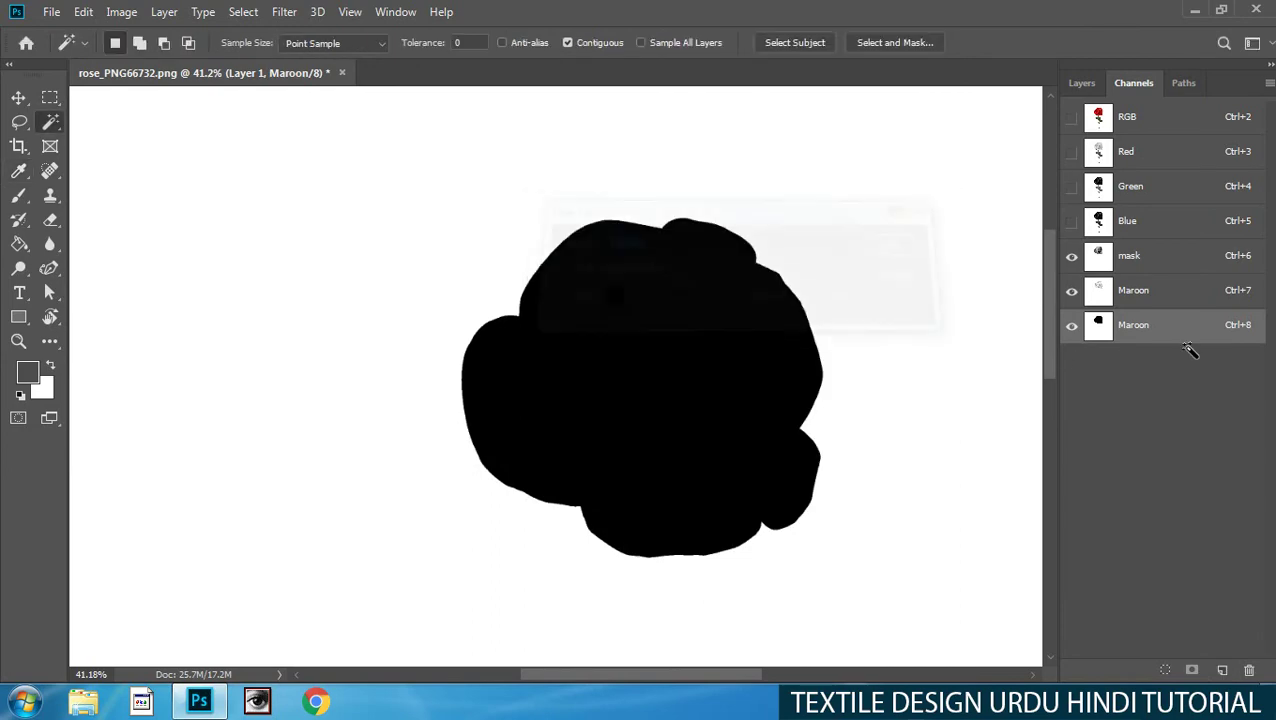
left_click_drag(1100, 325, 1096, 292)
double_click(1208, 308)
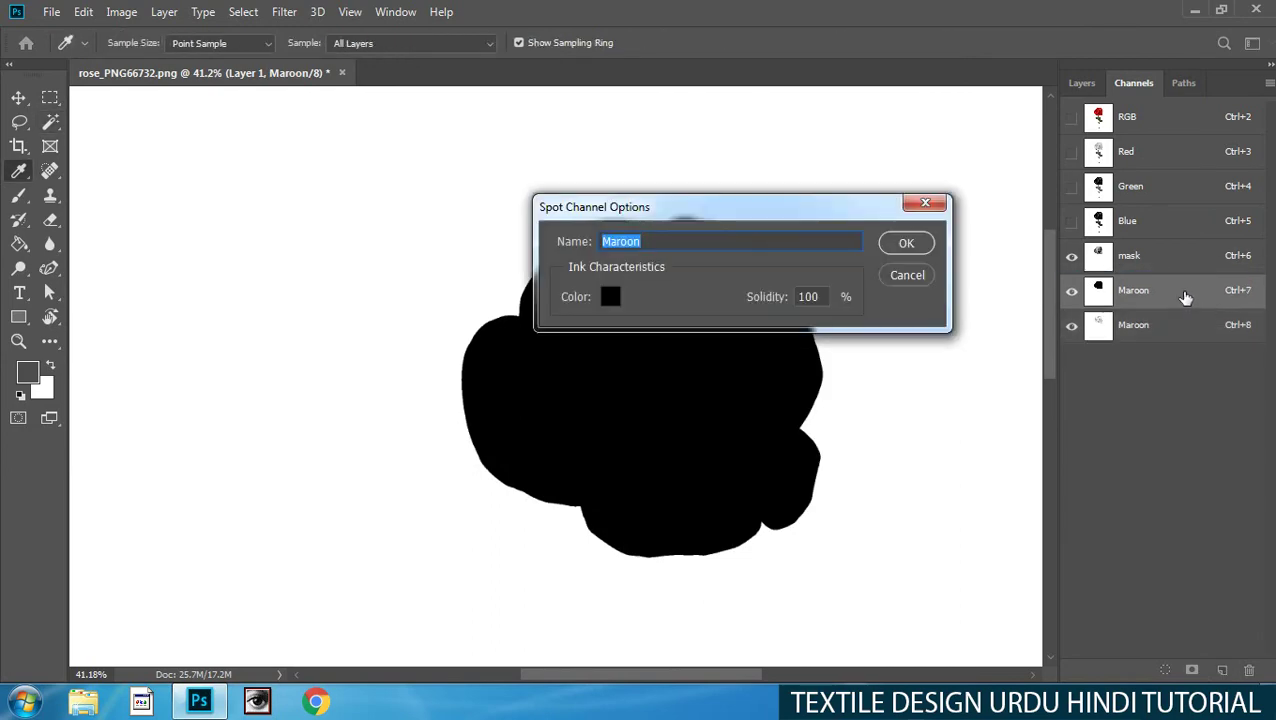
type("Red")
left_click(610, 296)
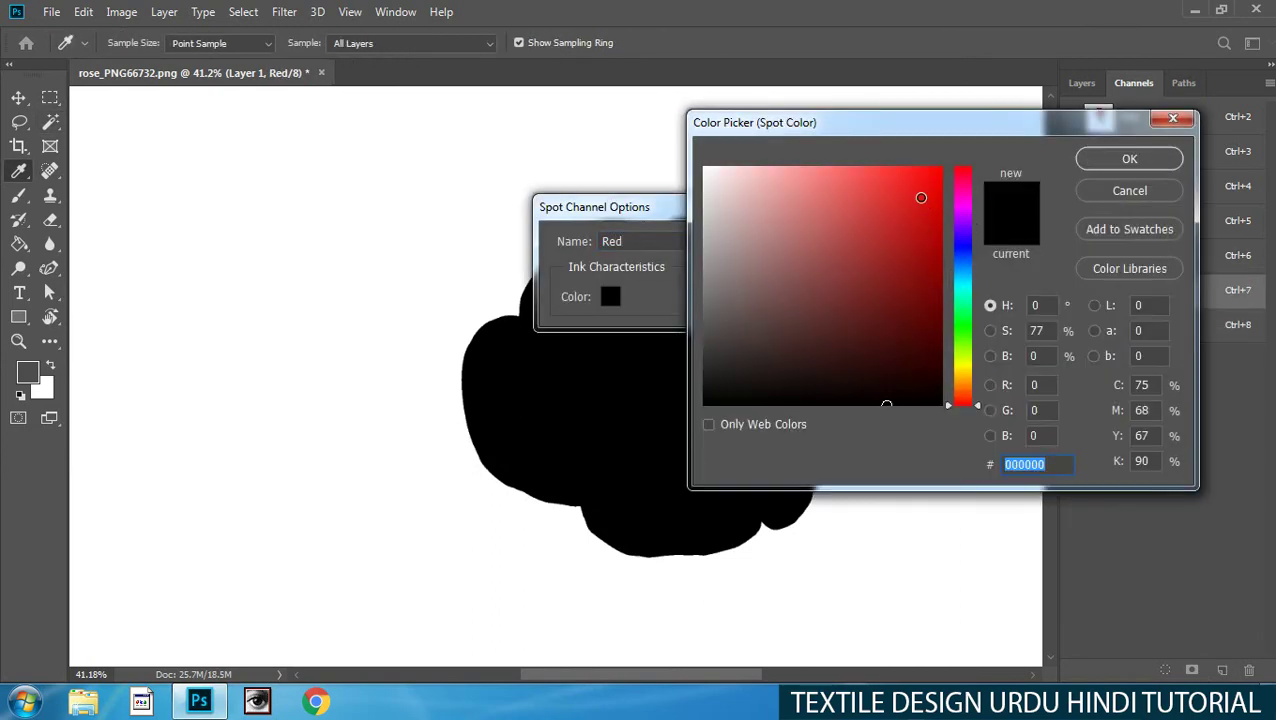
left_click_drag(920, 196, 965, 173)
left_click_drag(935, 238, 945, 228)
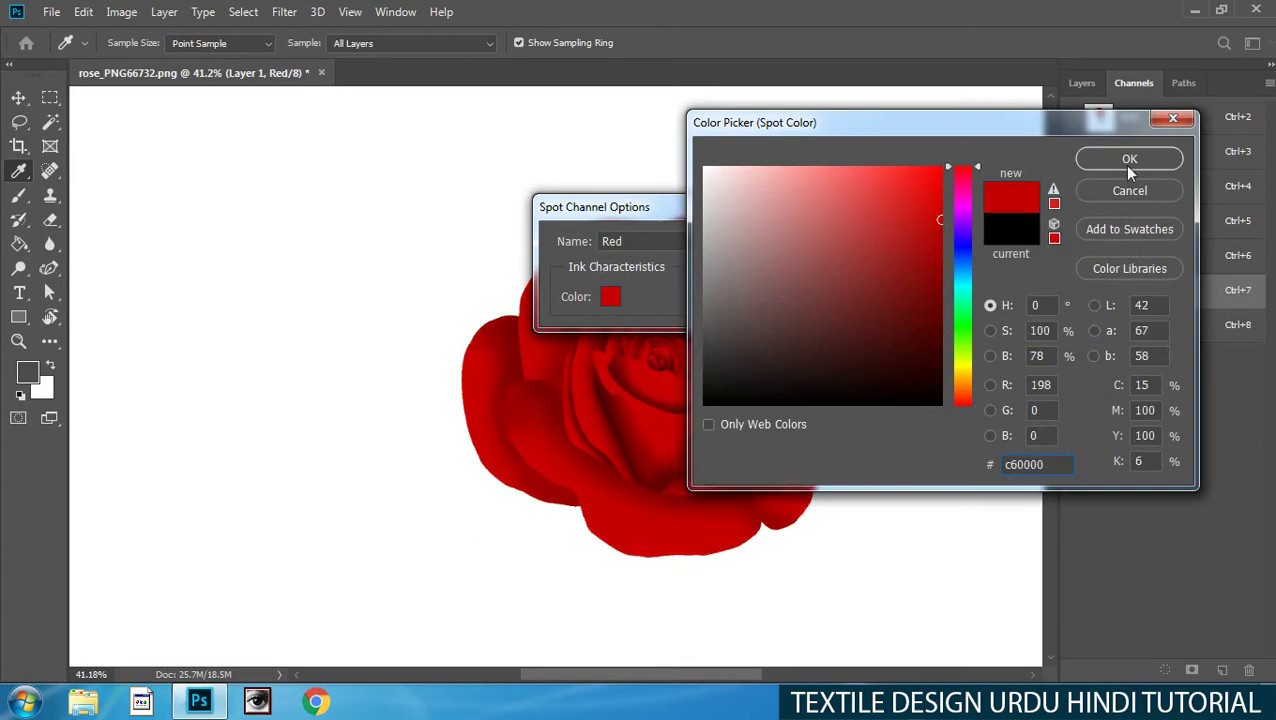
left_click(1129, 170)
left_click(905, 243)
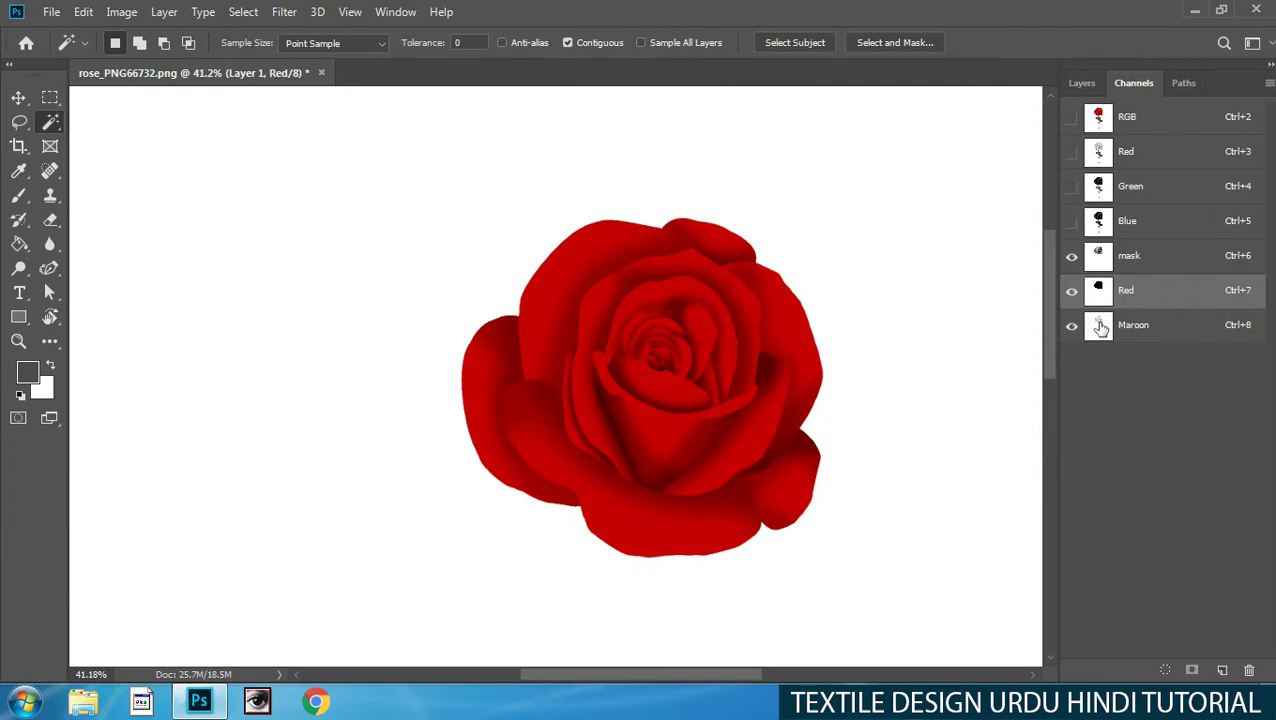
Review the Maroon and Red channel options without changing them.
double_click(1100, 328)
key("Escape")
double_click(1100, 291)
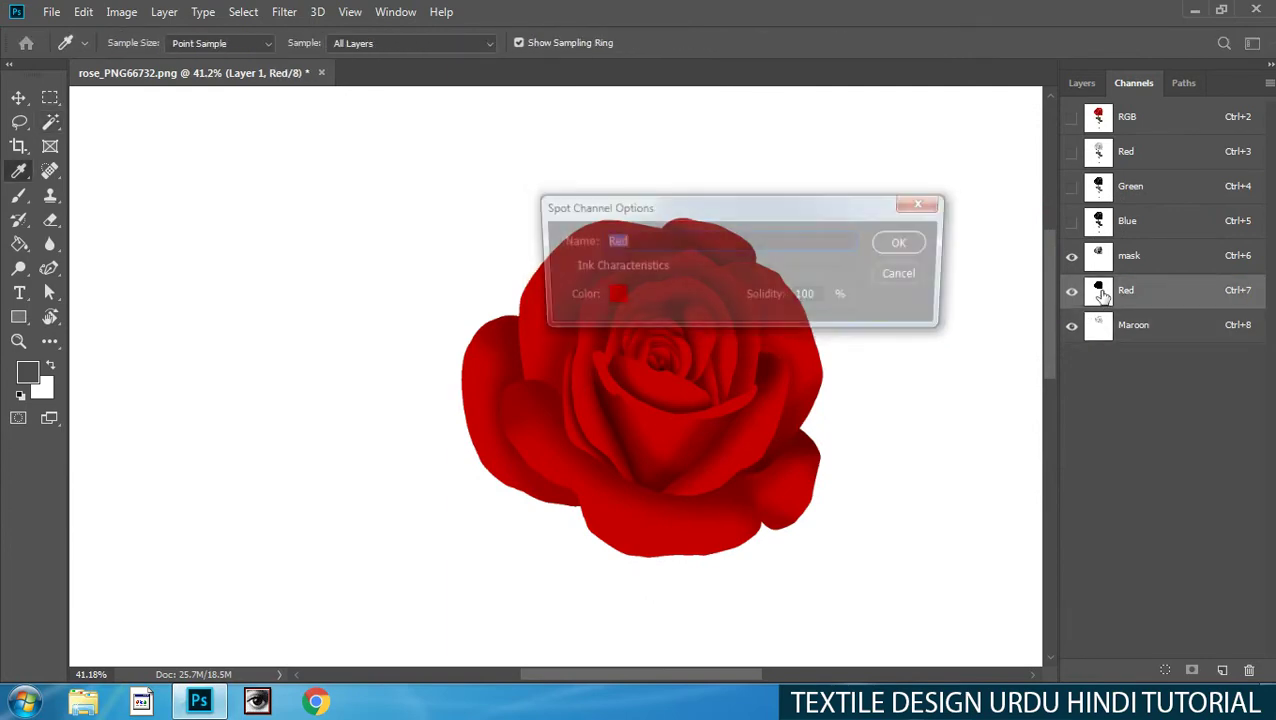
left_click(611, 294)
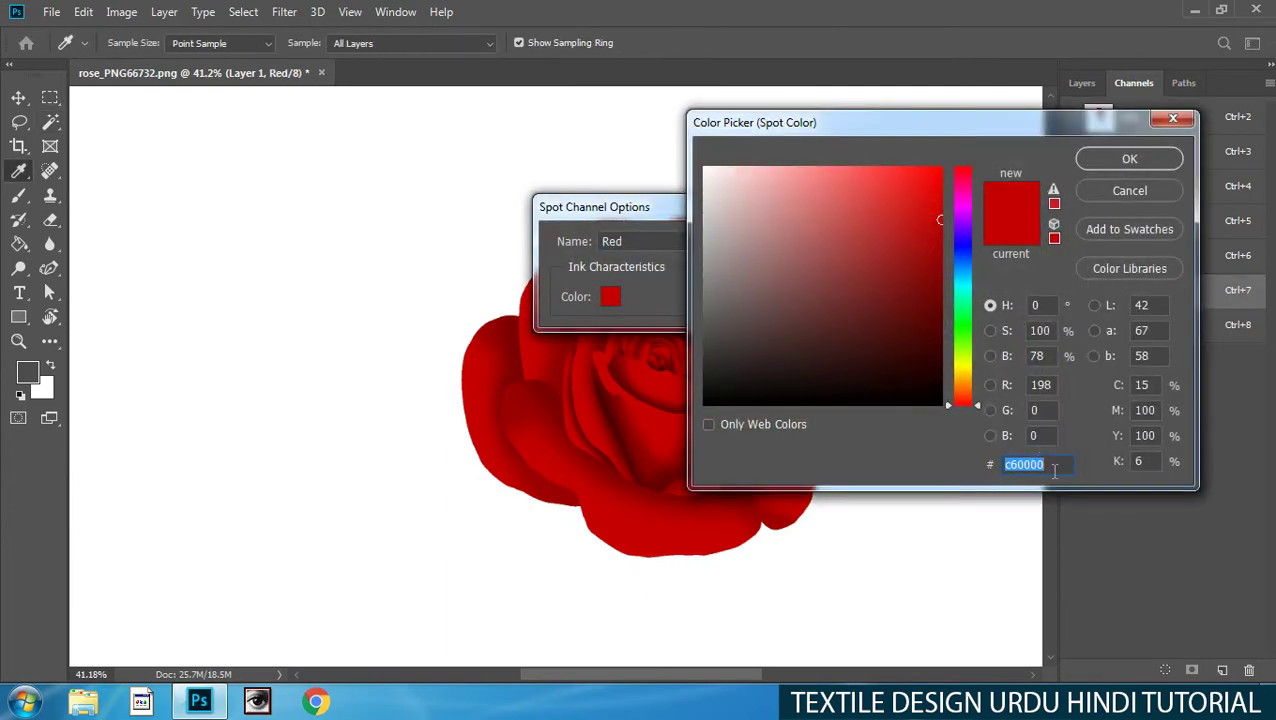
left_click(1129, 164)
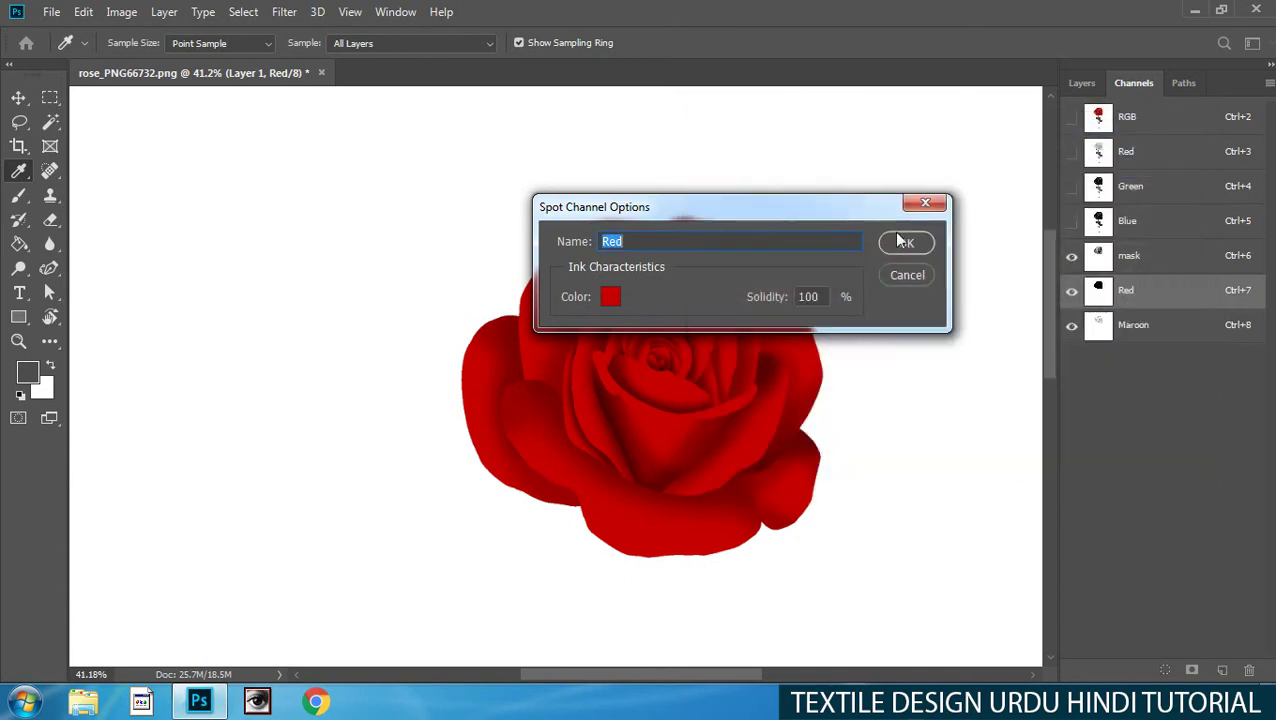
left_click(905, 243)
Set the Maroon channel's ink to dark maroon 6f0303.
double_click(1100, 328)
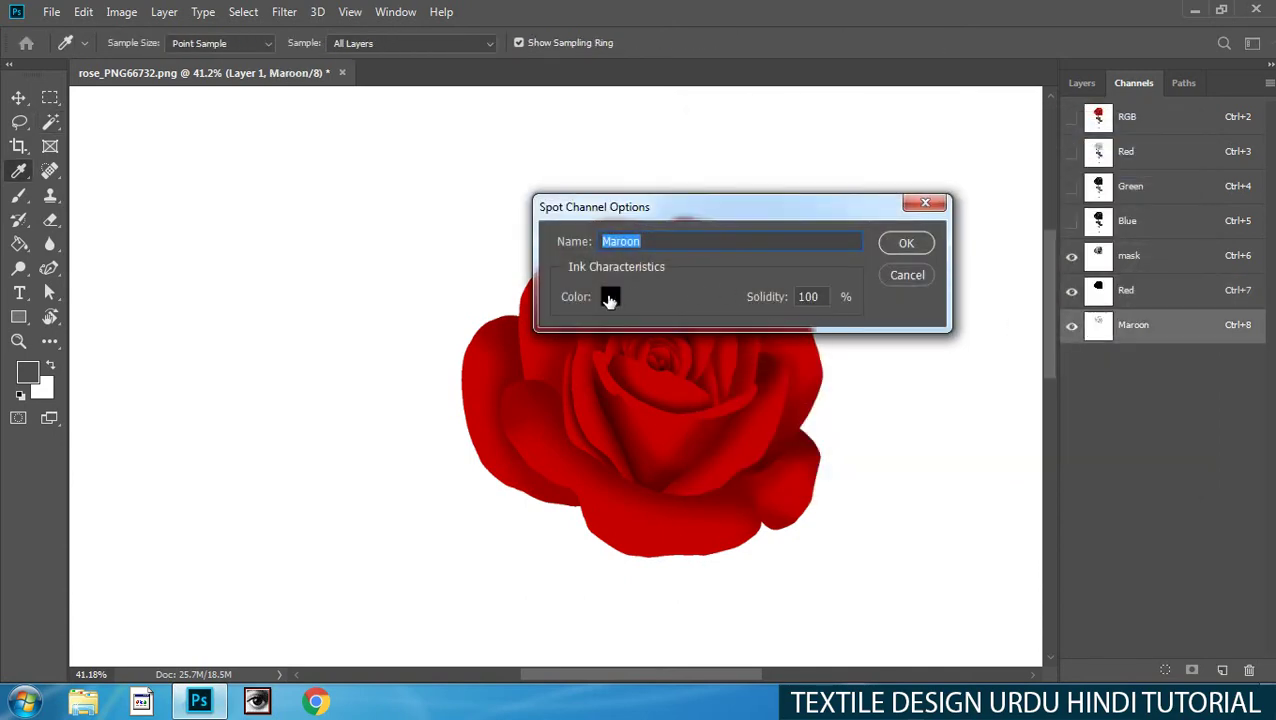
left_click(609, 297)
type("c60000")
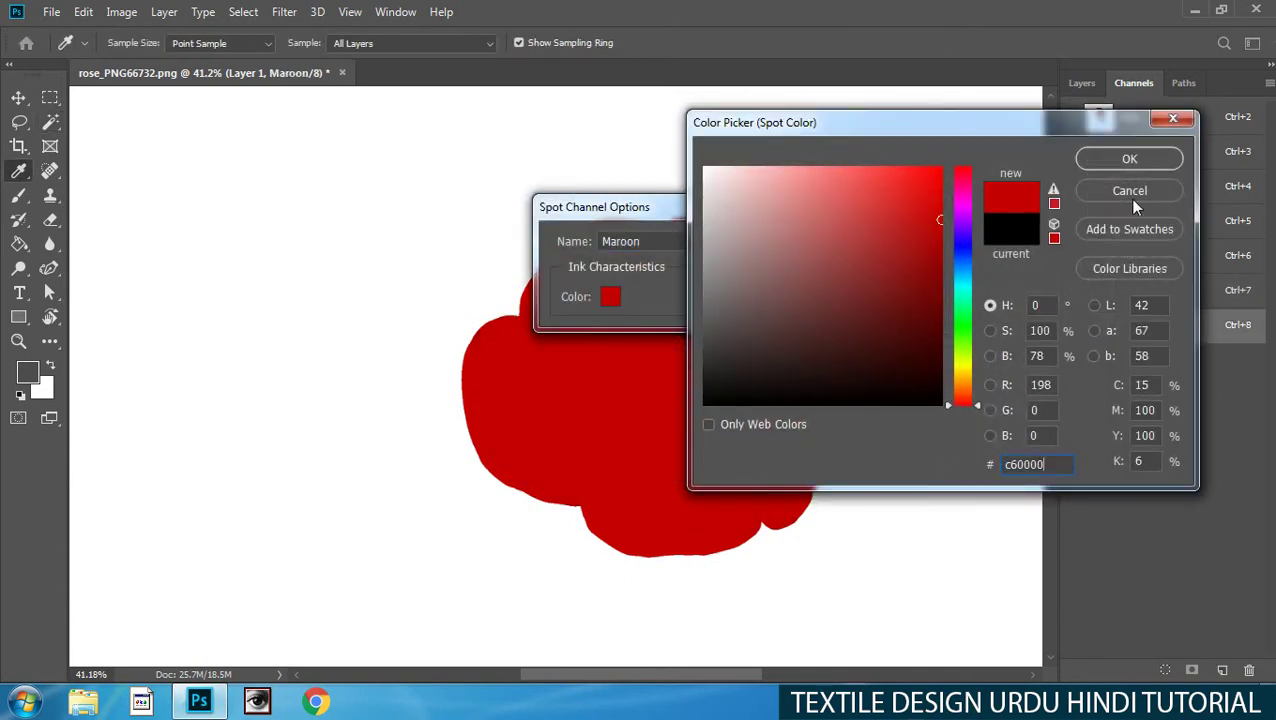
left_click_drag(944, 262, 934, 314)
key("Return")
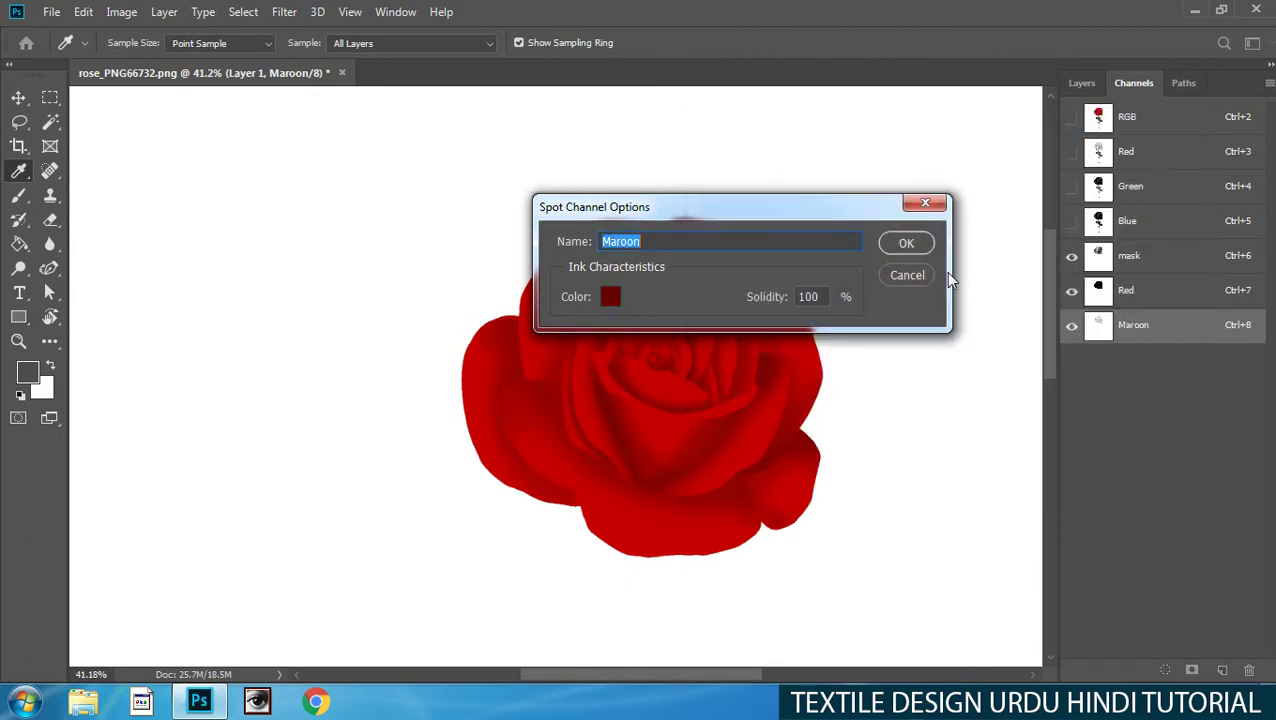
left_click(900, 242)
key("w")
key("ctrl+plus")
key("ctrl+plus")
Deepen the Maroon ink colour to 610303.
left_click_drag(674, 319, 662, 307)
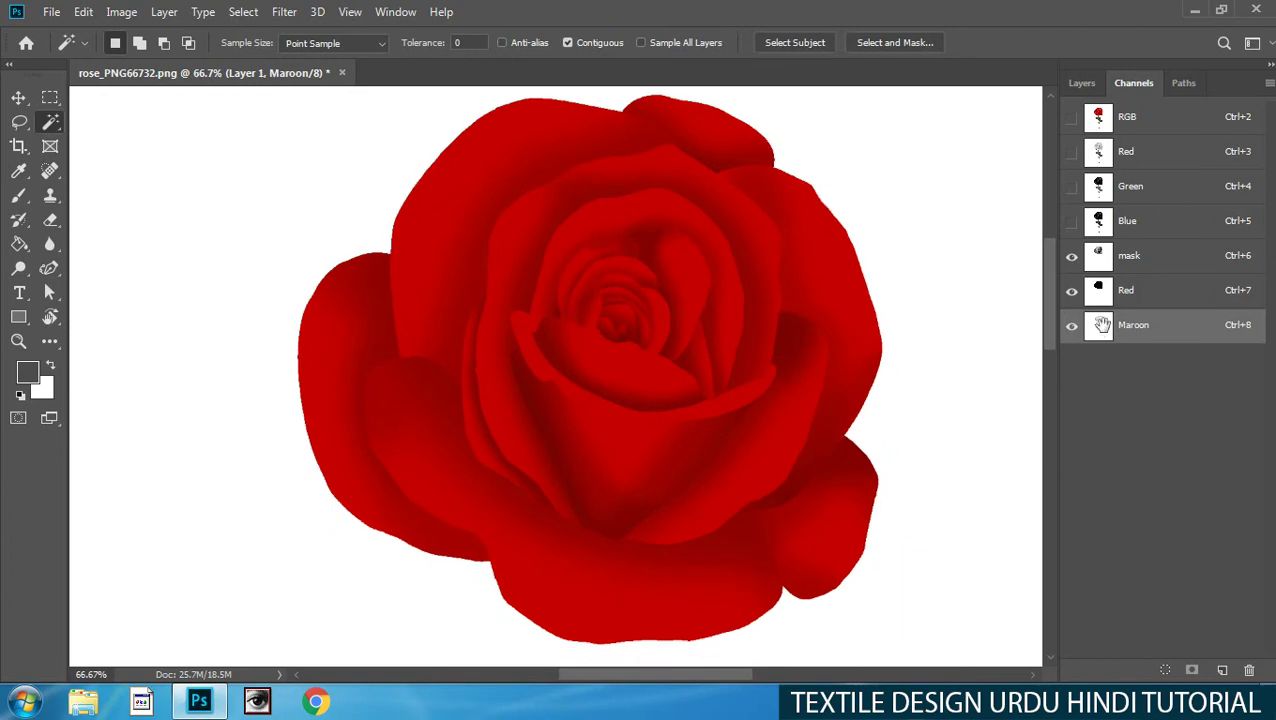
double_click(1098, 324)
left_click(610, 296)
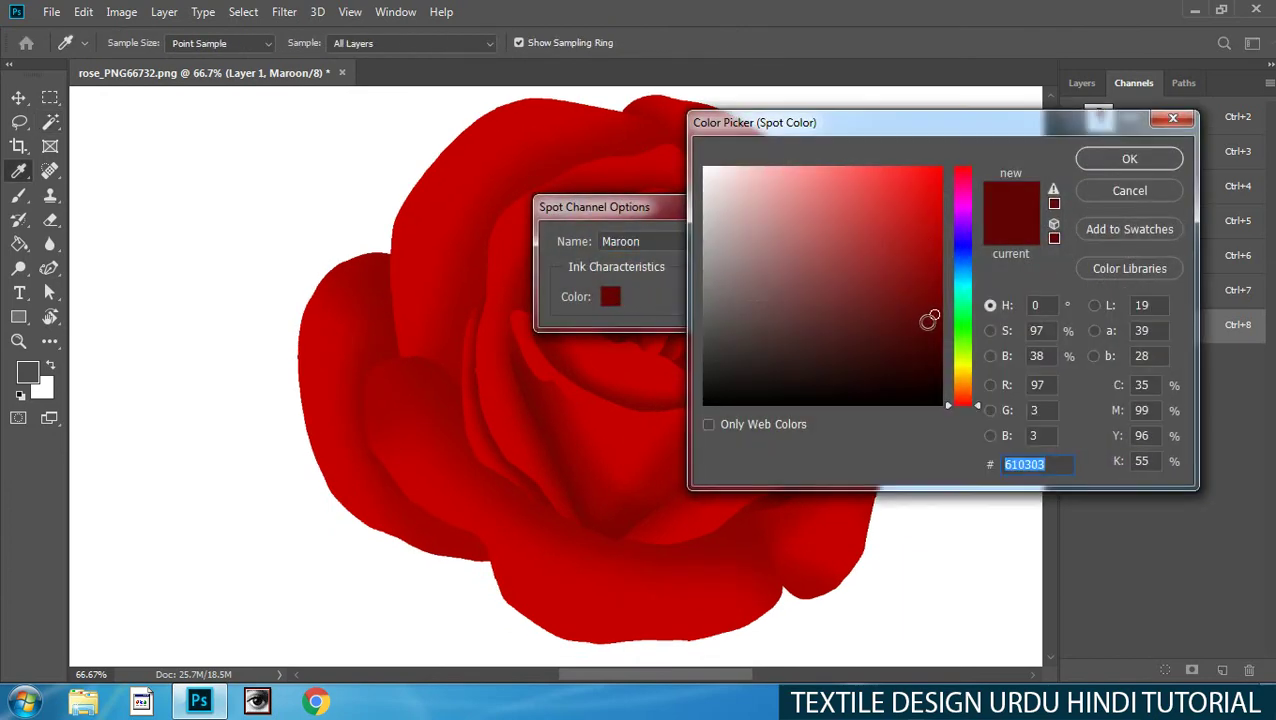
key("Return")
left_click(924, 243)
left_click(905, 243)
key("w")
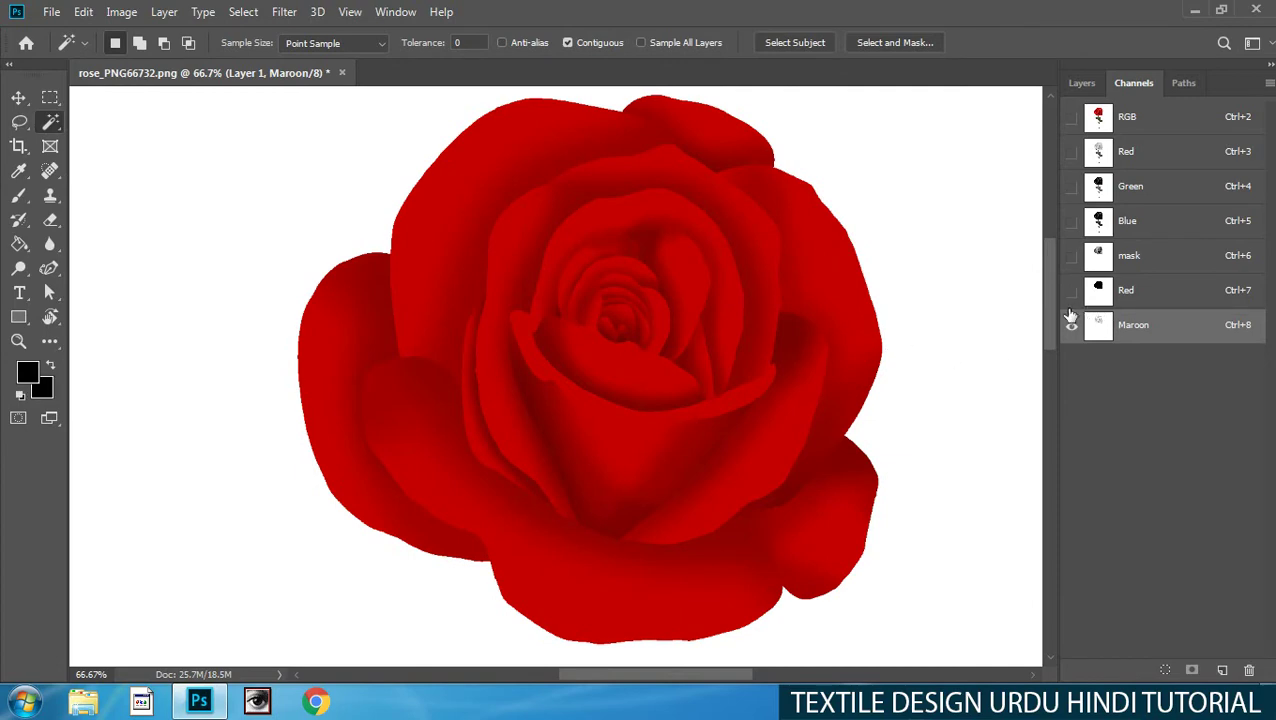
Apply Levels with black input 52 to the Maroon channel, then show Red again.
left_click(1071, 318)
key("ctrl+l")
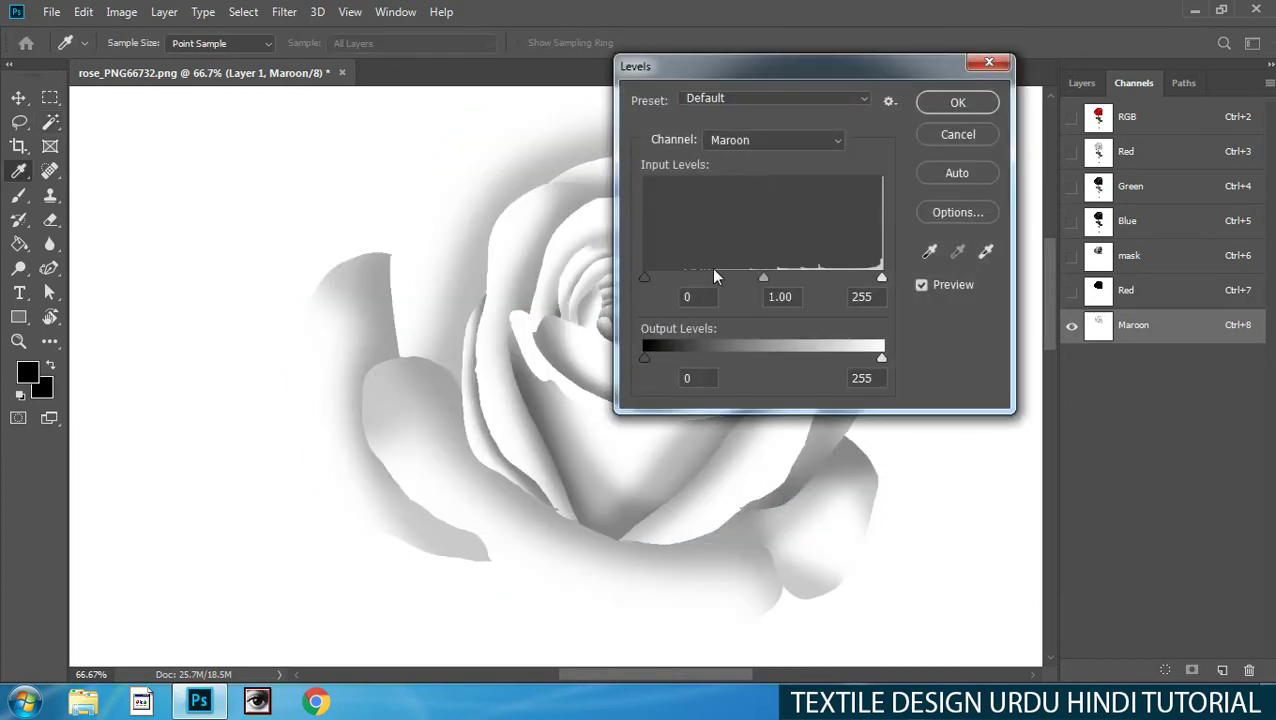
left_click_drag(646, 277, 689, 277)
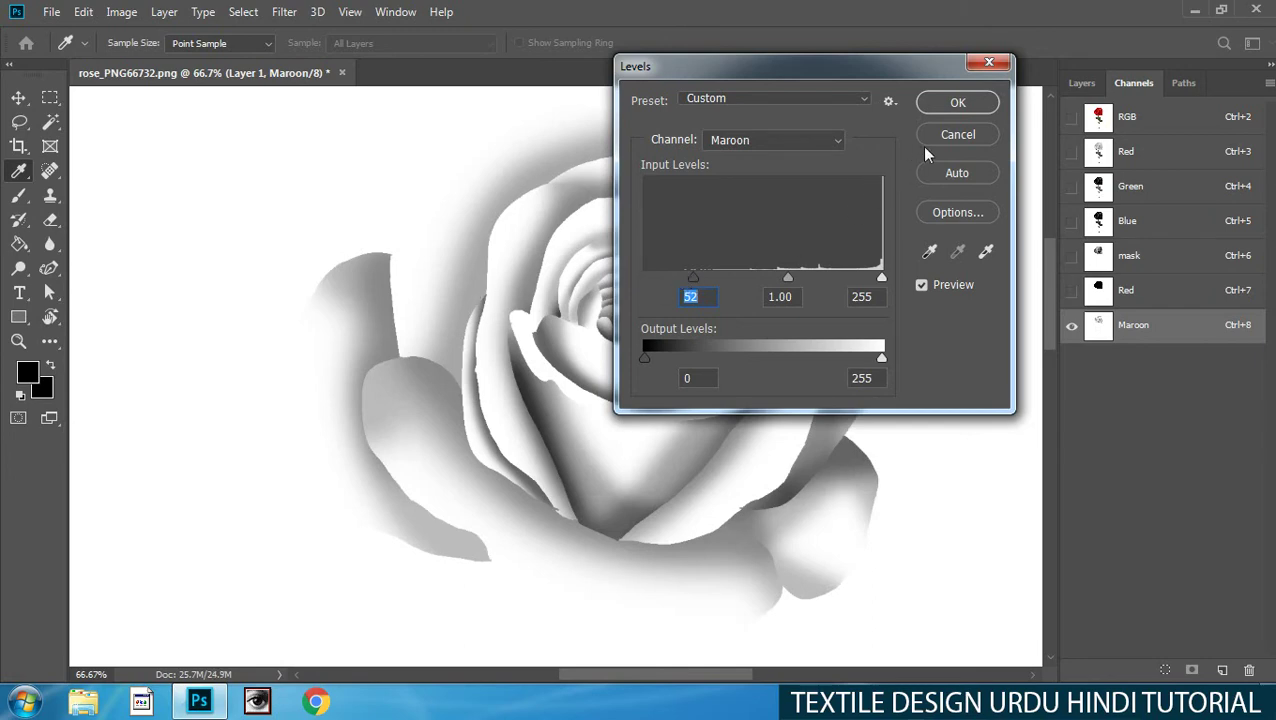
left_click(940, 110)
left_click(1071, 290)
Rotate and zoom the view to inspect the shaded red rose.
scroll(663, 318, "down", 3)
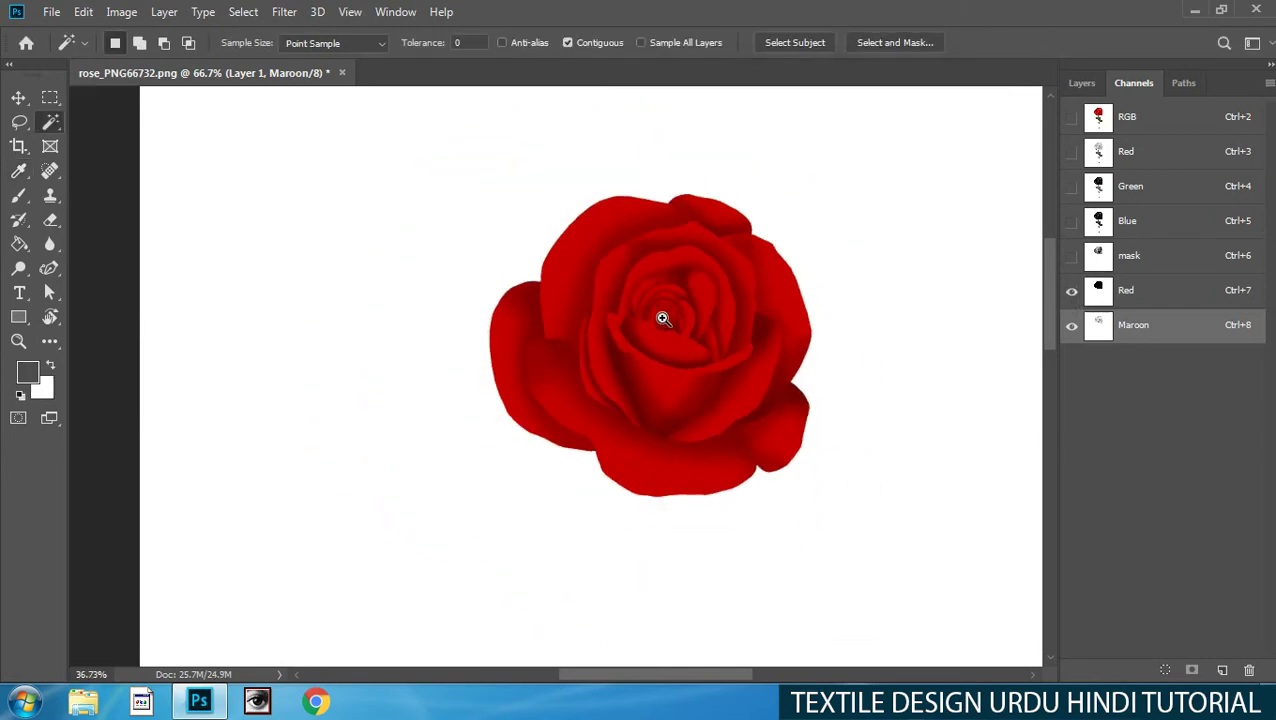
scroll(663, 318, "up", 1)
key("r")
left_click_drag(735, 418, 792, 447)
scroll(701, 384, "up", 1)
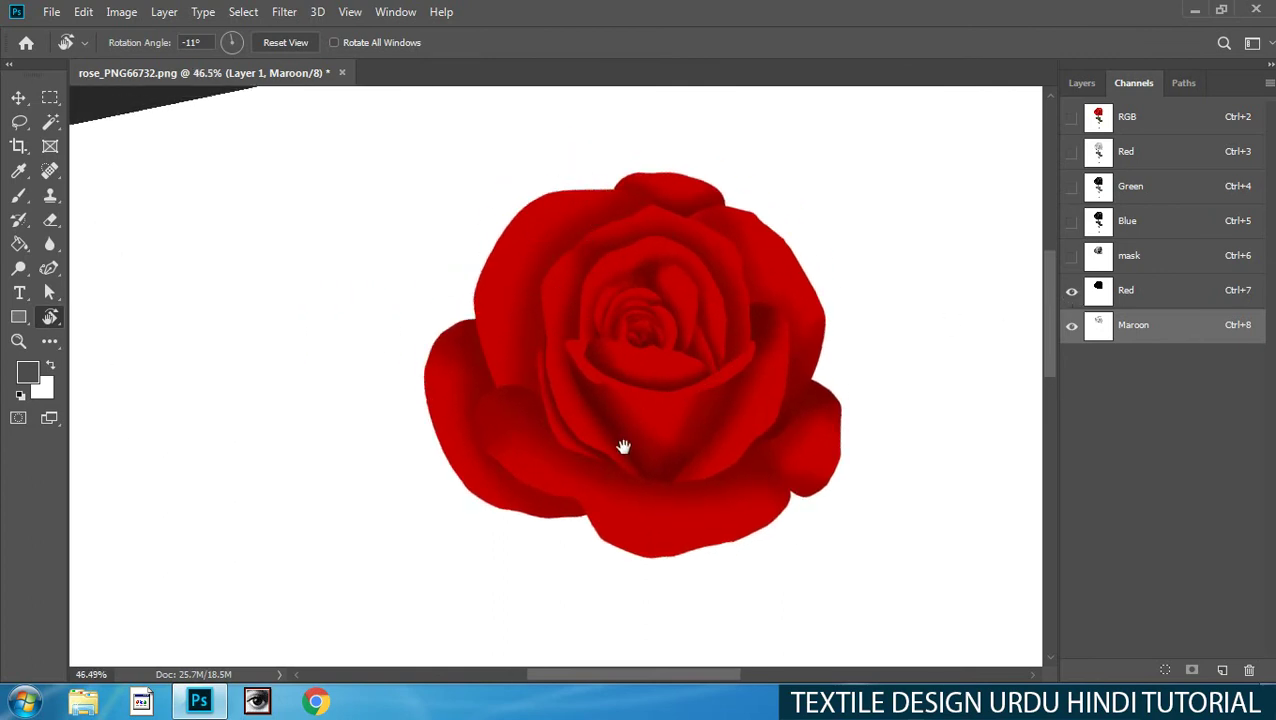
scroll(623, 446, "up", 1)
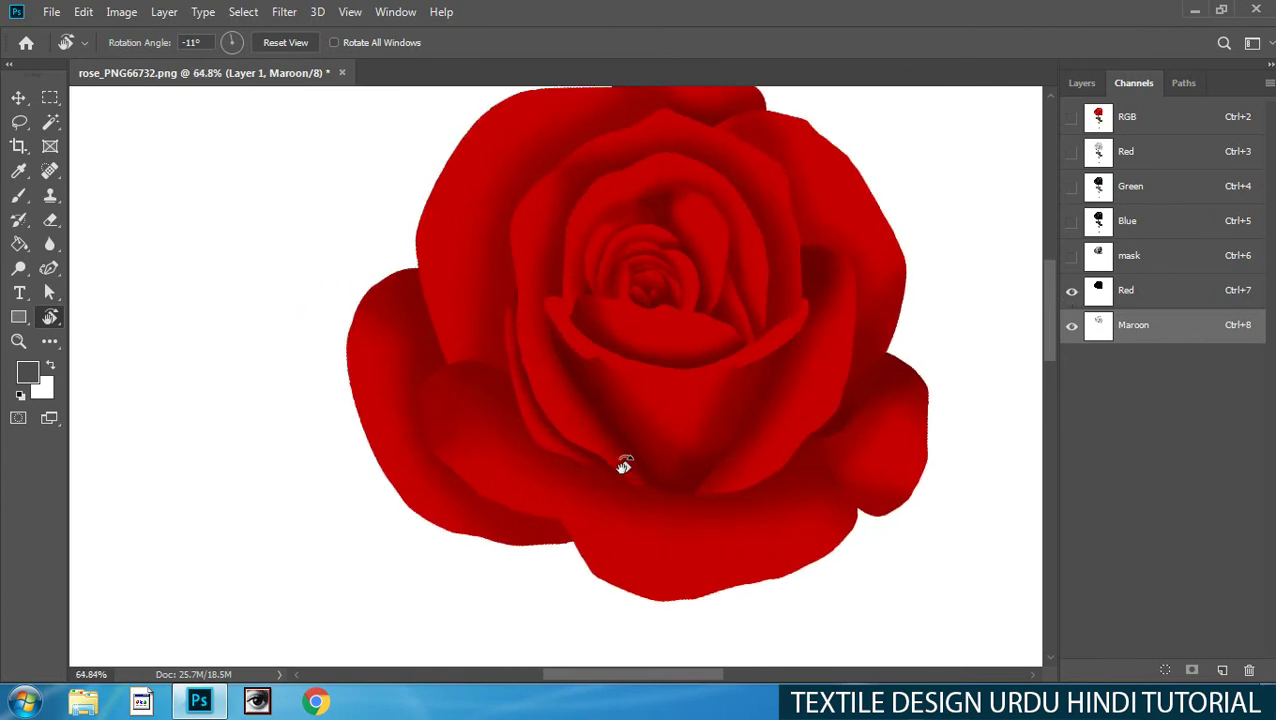
Toggle Maroon to compare, then show Maroon, Red and mask together with the full-colour rose.
left_click(1071, 325)
left_click(1071, 325)
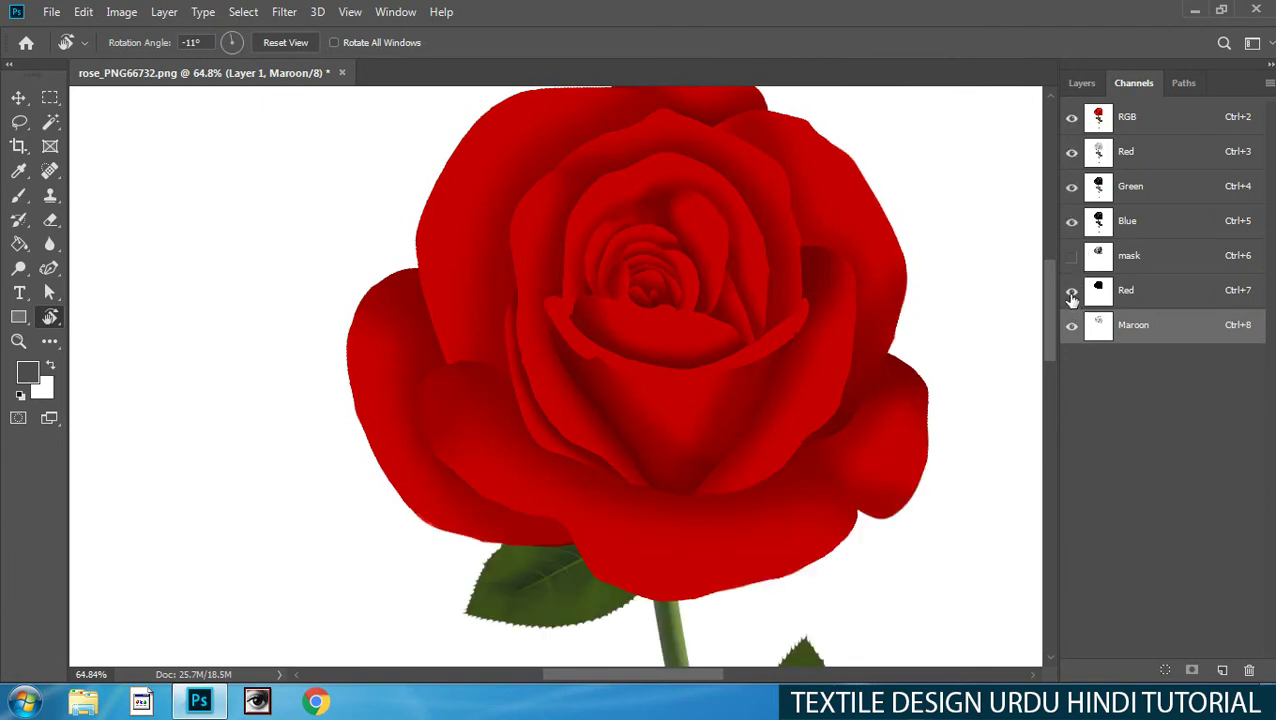
left_click_drag(1071, 290, 1071, 325)
scroll(683, 370, "down", 3)
scroll(732, 306, "up", 5)
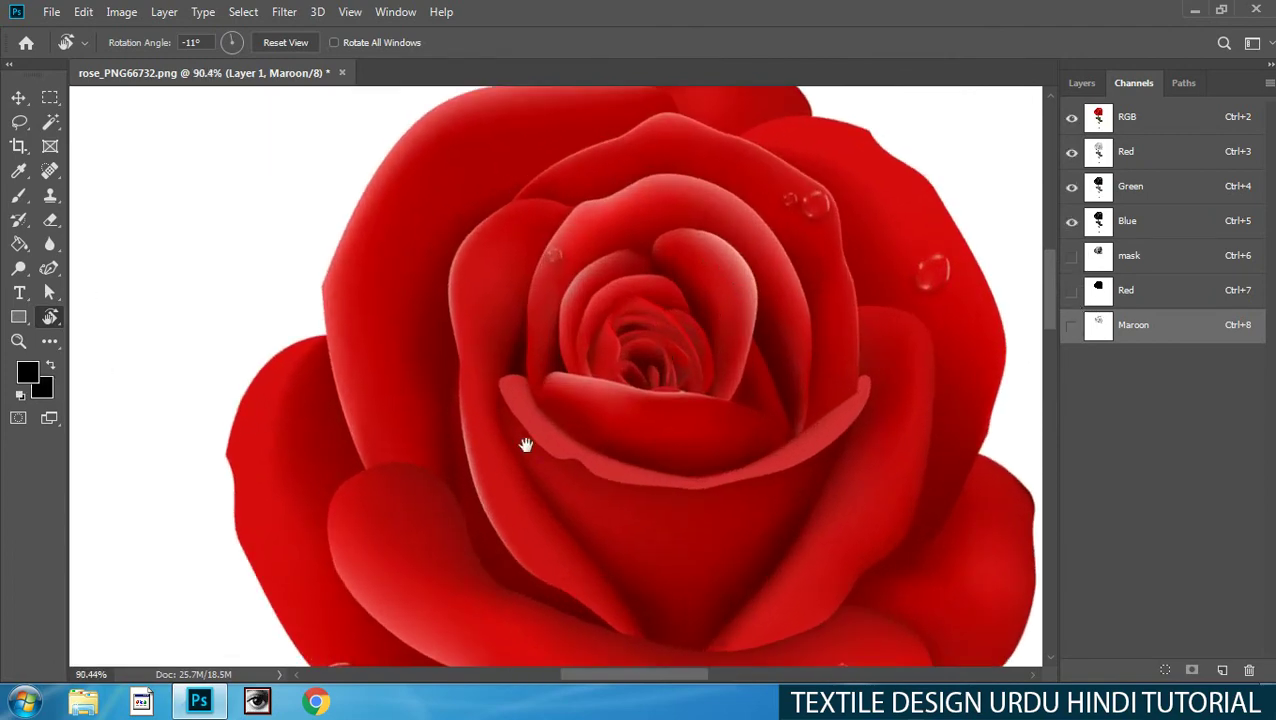
scroll(720, 348, "up", 1)
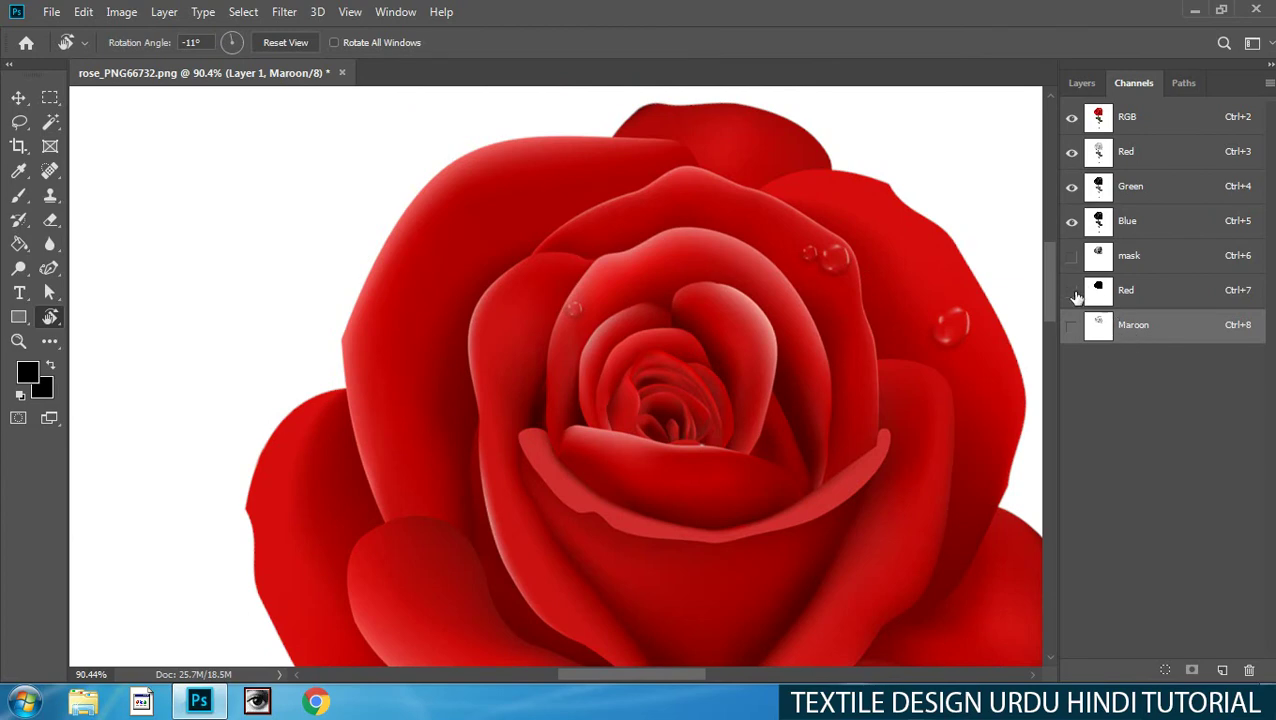
left_click_drag(1071, 290, 1071, 255)
scroll(664, 356, "down", 5)
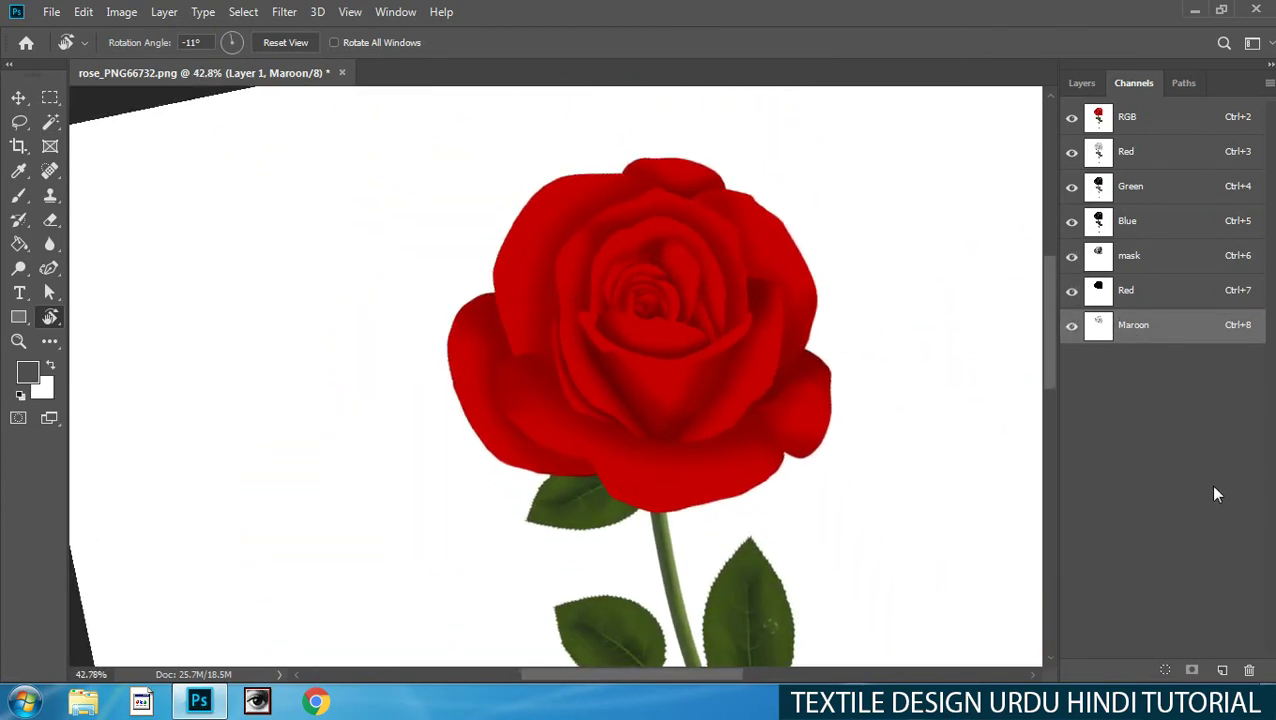
Create a spot channel with ink colour ffffff and name it White.
left_click(1222, 670, "ctrl")
left_click(610, 297)
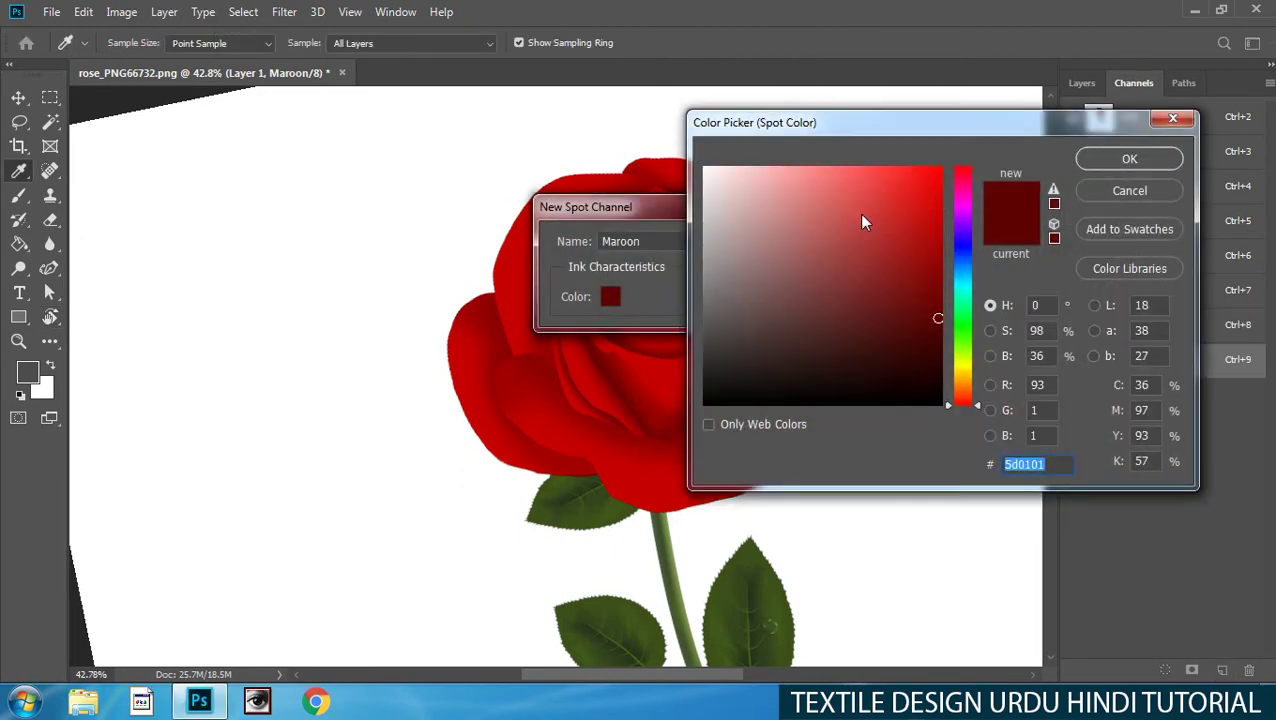
type("ffffff")
key("Return")
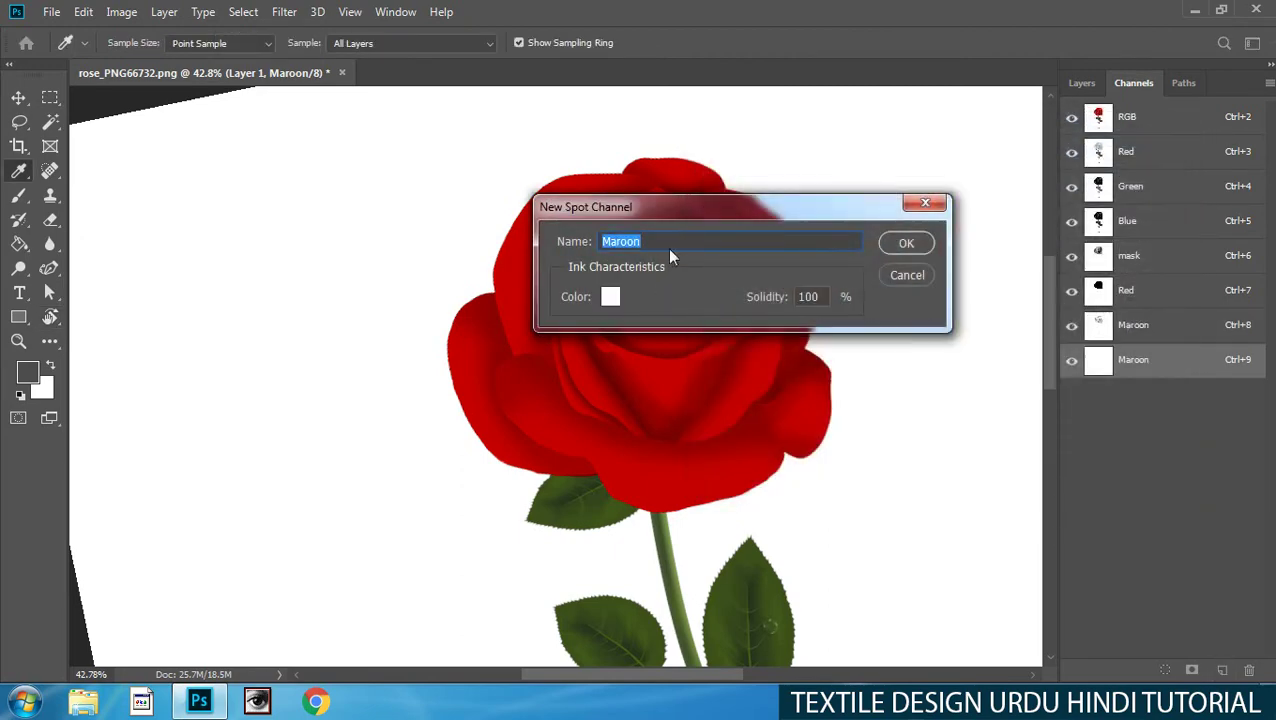
type("White")
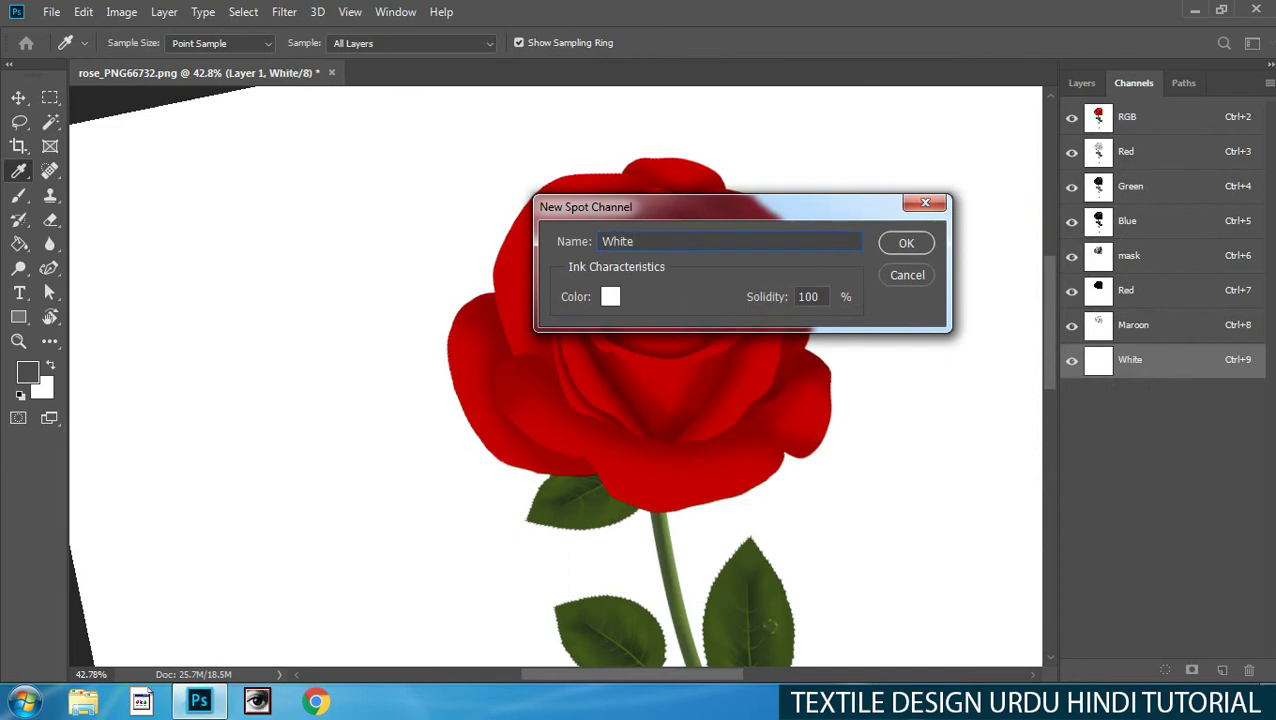
key("Return")
Rotate and shift the canvas view of the rose.
key("r")
scroll(621, 407, "up", 1)
scroll(592, 393, "up", 1)
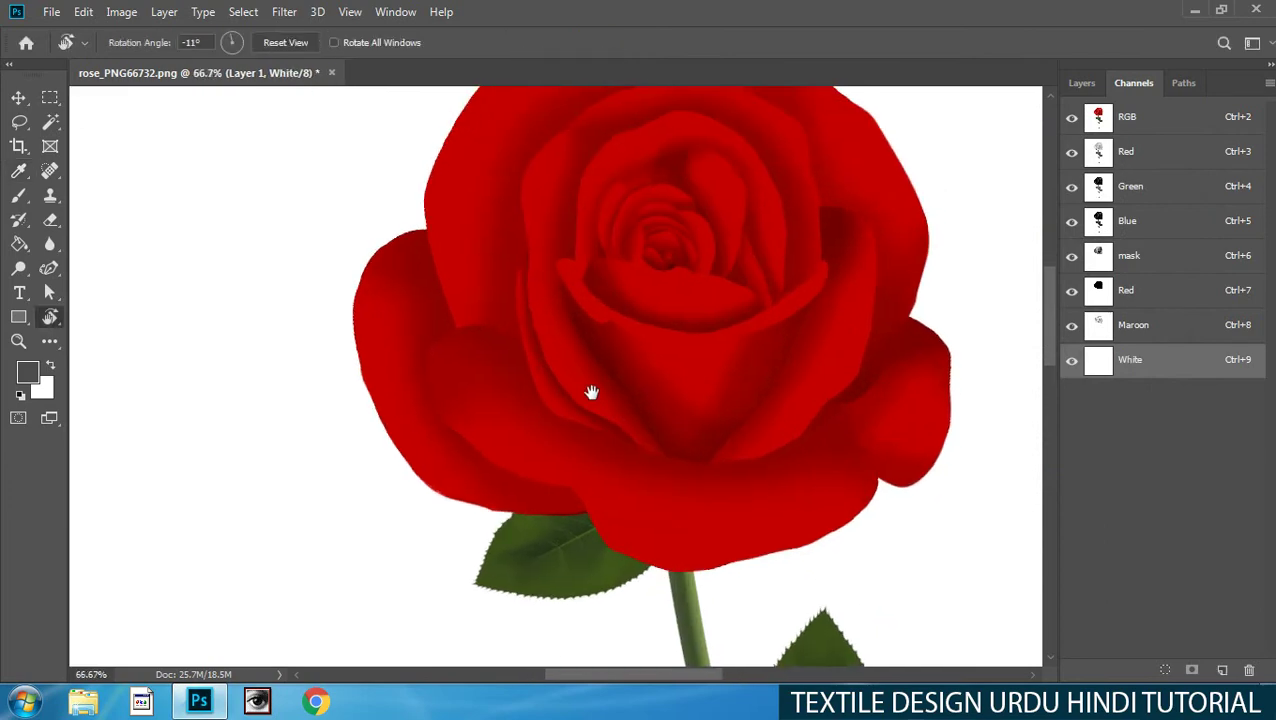
scroll(630, 426, "up", 1)
mouse_move(630, 426)
left_mouse_down()
mouse_move(649, 384)
mouse_move(700, 402)
left_mouse_up()
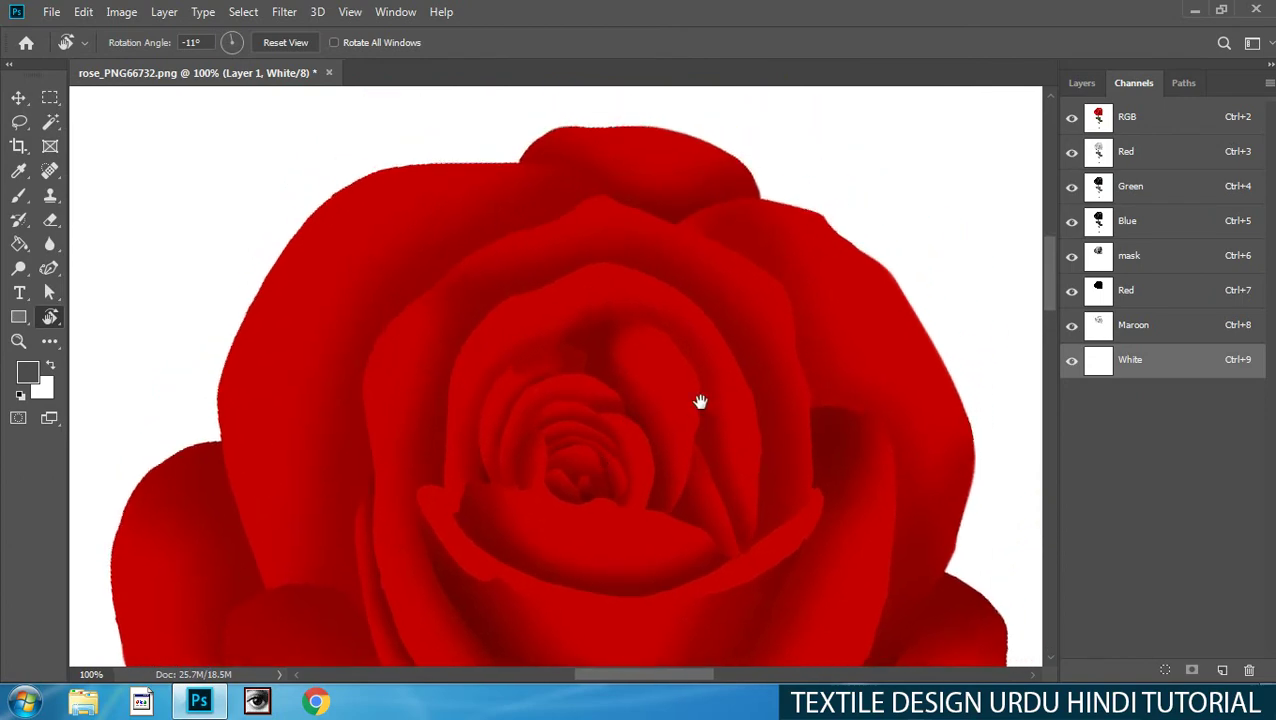
Select the upper-left petal from the mask and paint a first stroke on White with colour 000000.
left_click(1110, 271)
key("w")
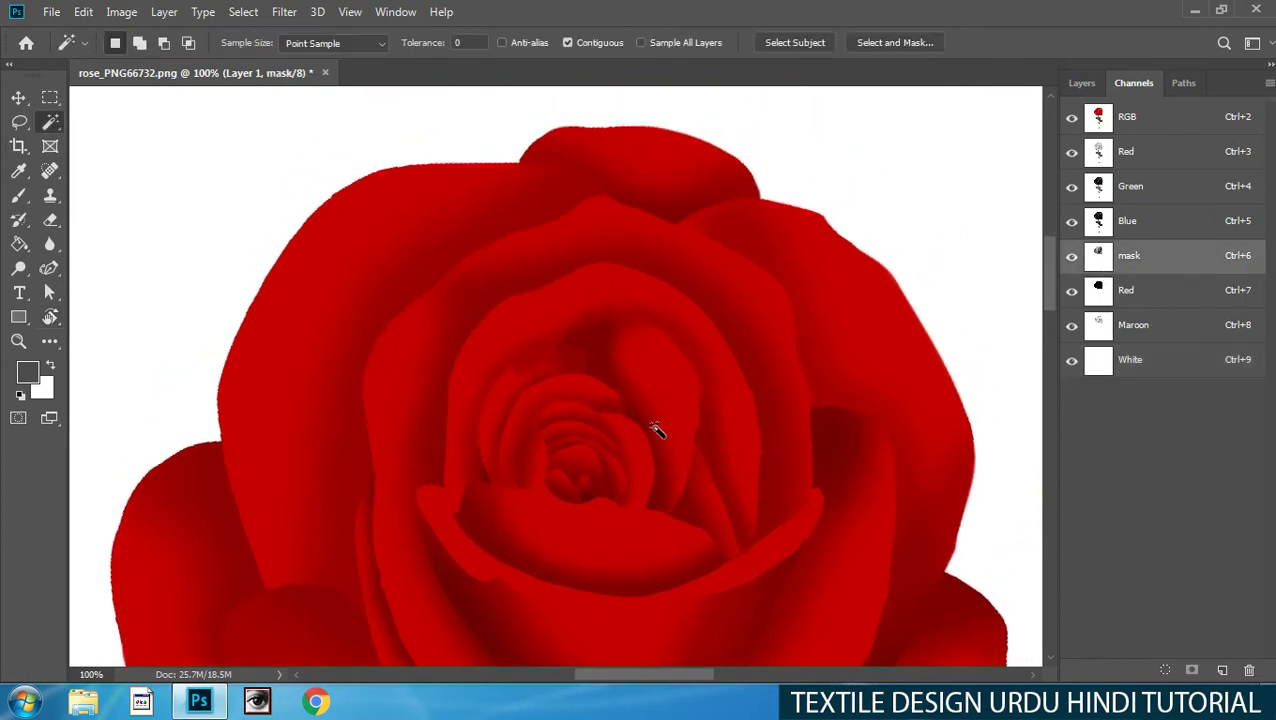
left_click(392, 259)
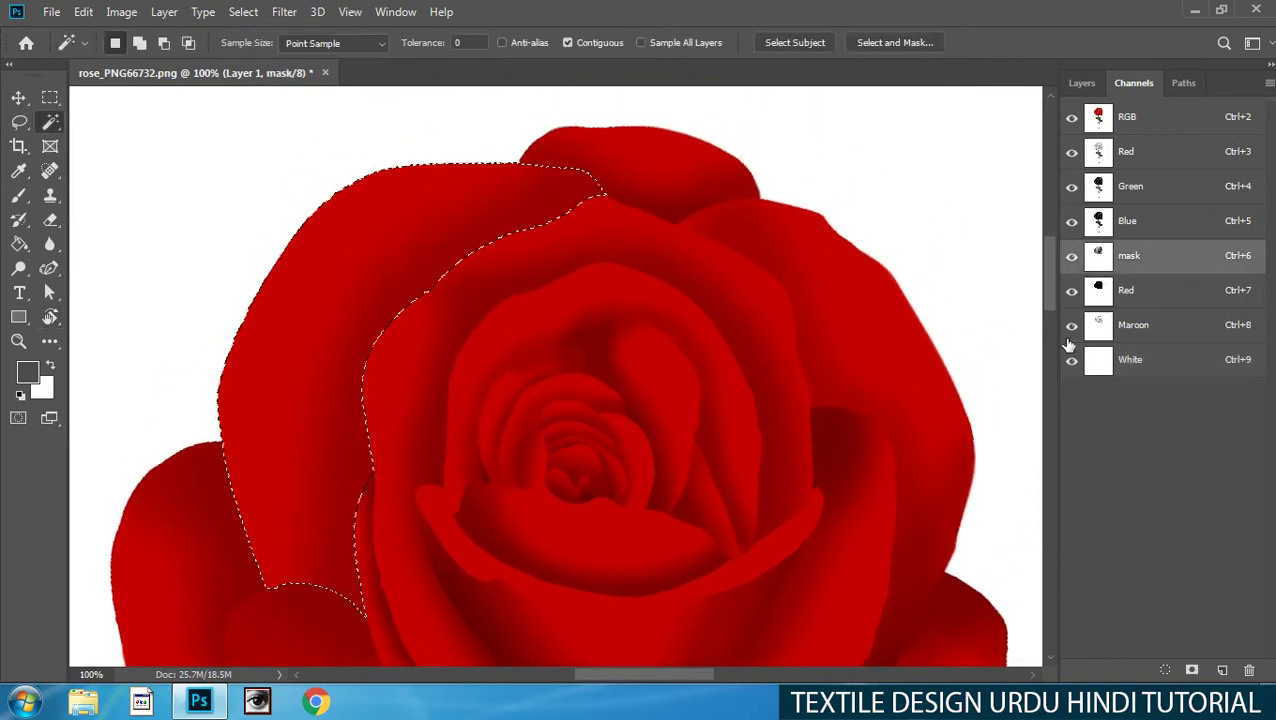
left_click(1095, 362)
key("b")
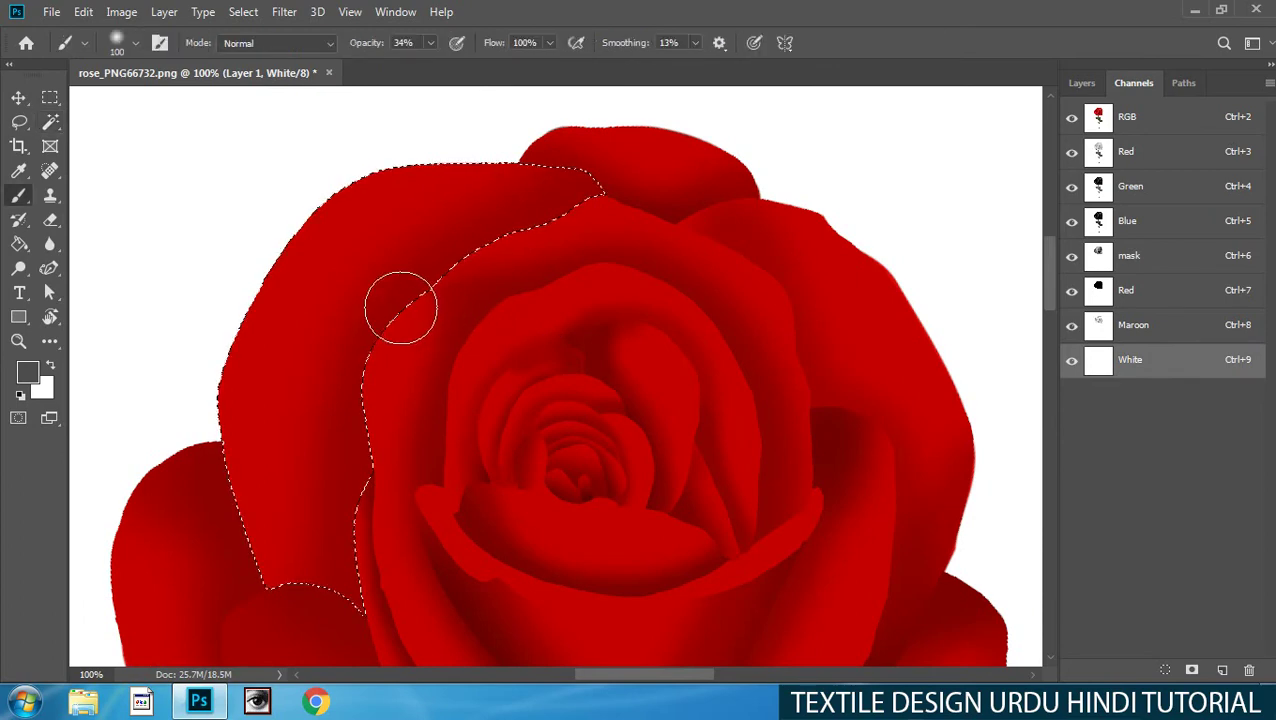
left_click(27, 372)
type("000000")
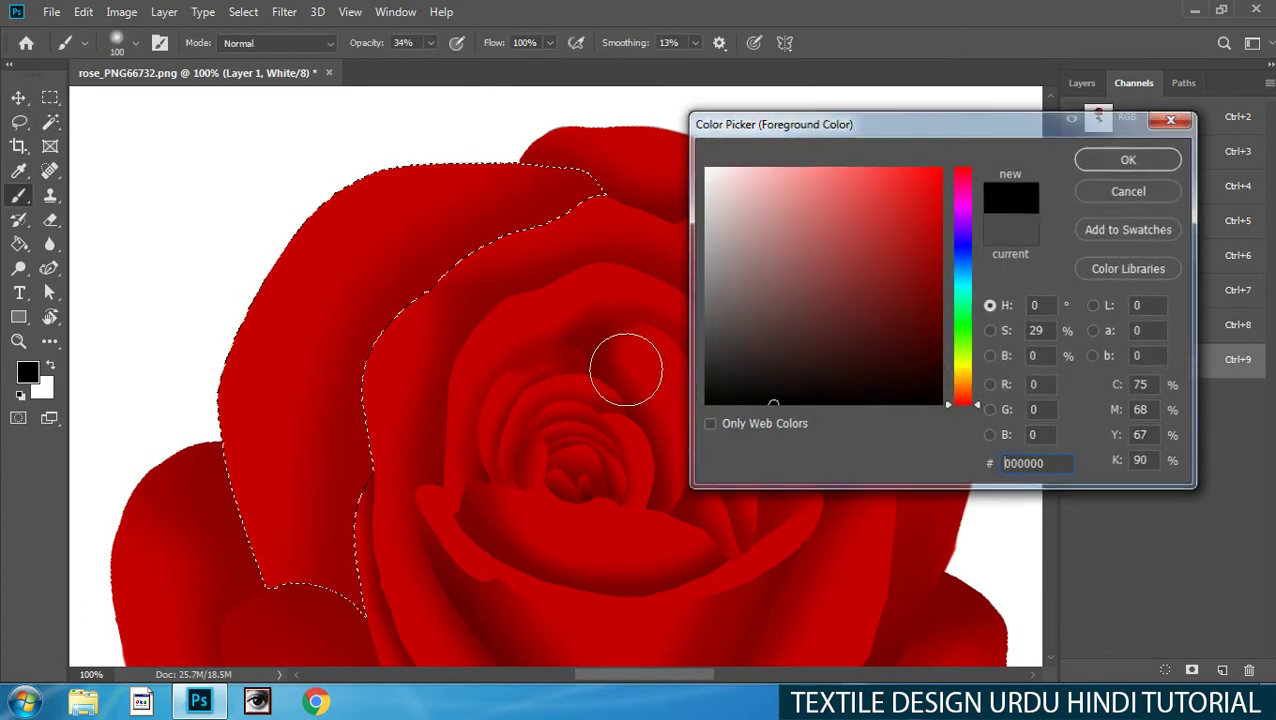
key("Return")
scroll(476, 270, "down", 1)
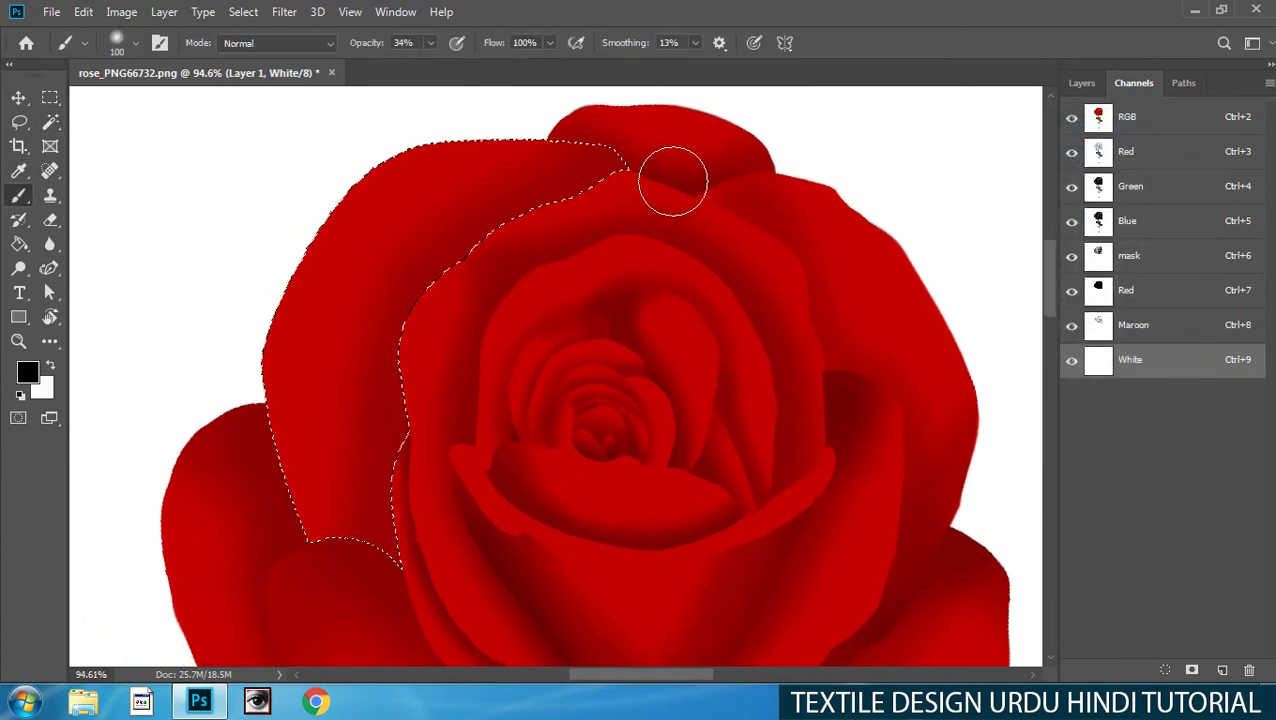
mouse_move(628, 158)
left_mouse_down()
mouse_move(470, 120)
mouse_move(308, 191)
mouse_move(247, 330)
mouse_move(308, 584)
left_mouse_up()
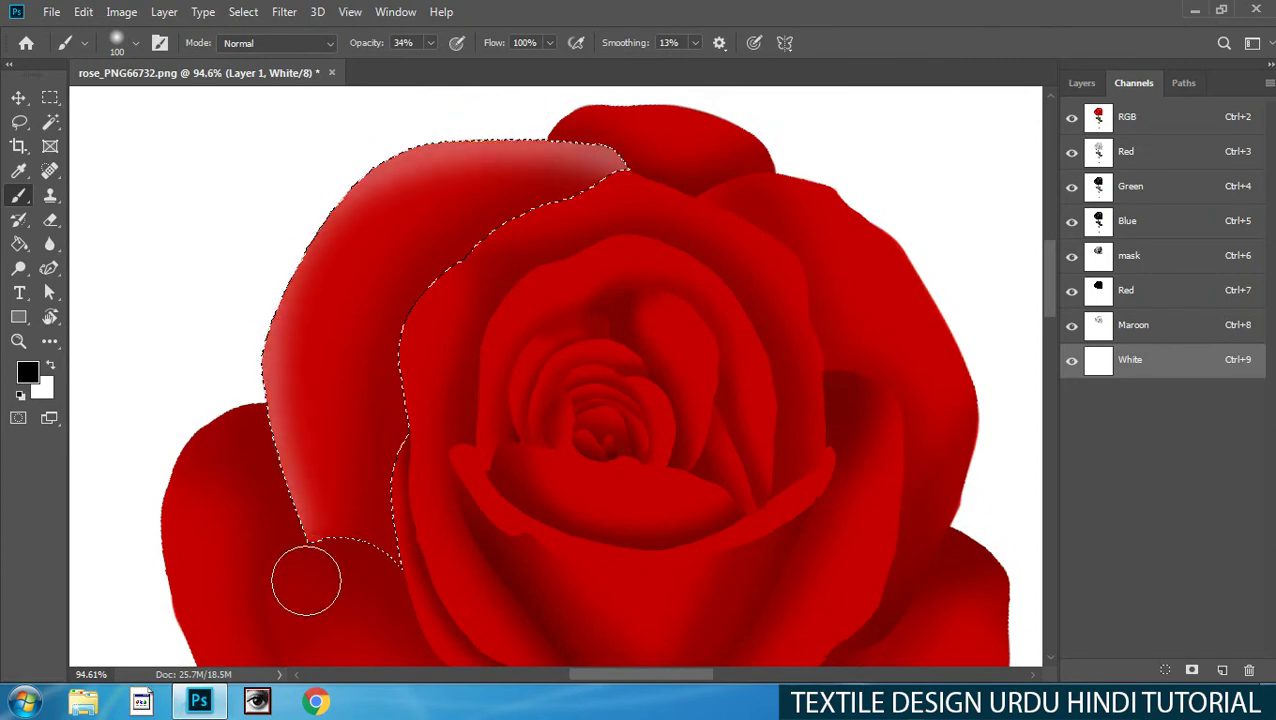
Review the first highlight stroke with selection edges hidden, then undo it.
key("ctrl+d")
scroll(411, 300, "down", 10)
scroll(411, 300, "up", 3)
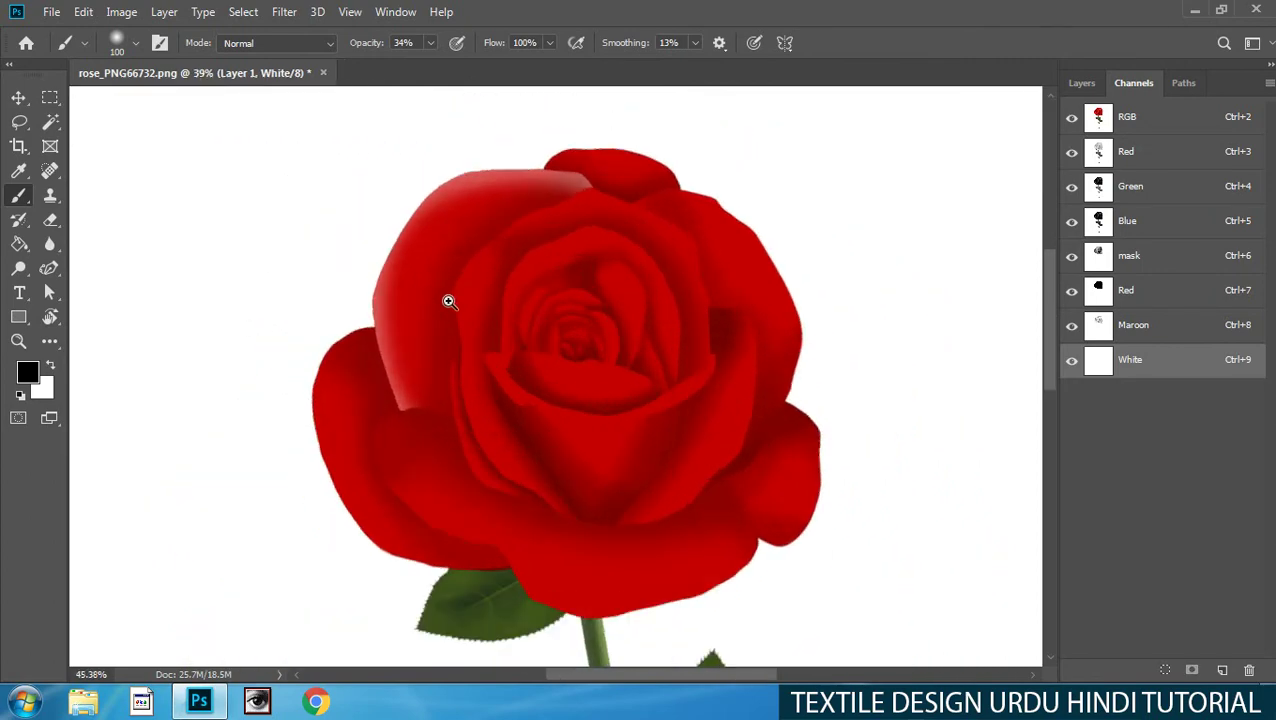
scroll(447, 299, "up", 3)
key("ctrl+shift+d")
key("ctrl+z")
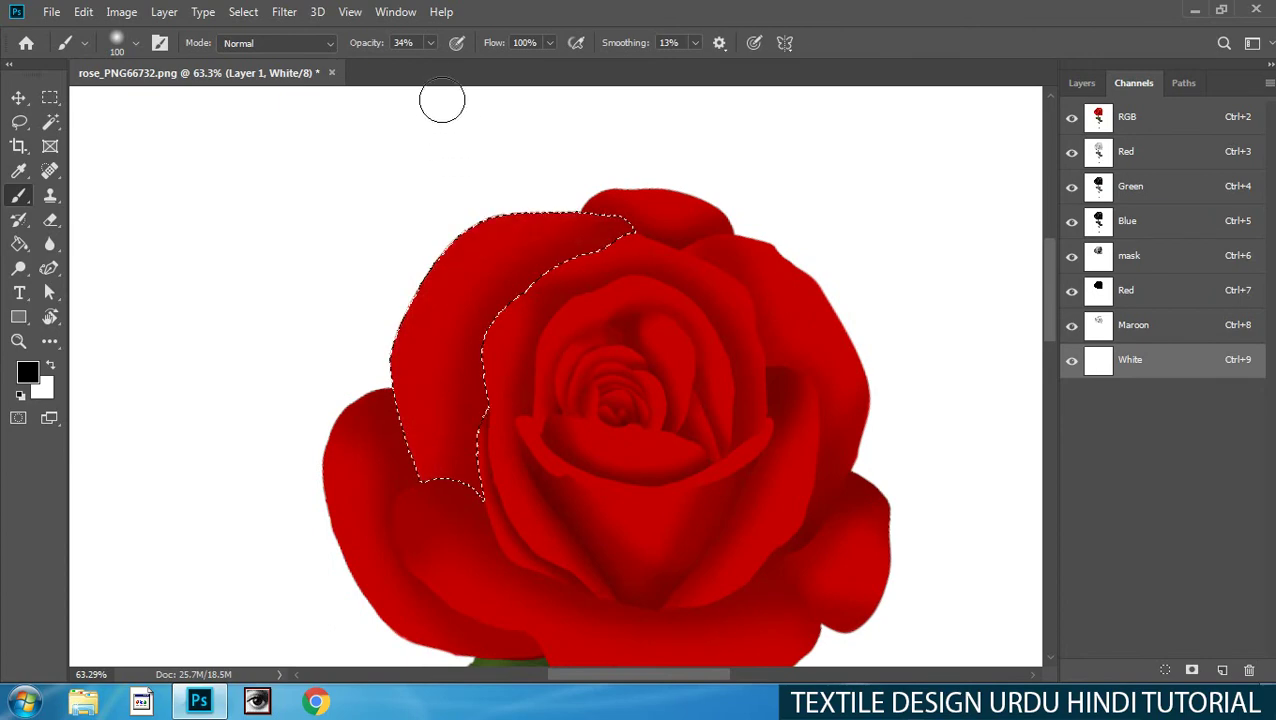
Paint a fainter stroke down the petal at lower opacity, review it, then undo it.
left_click(430, 43)
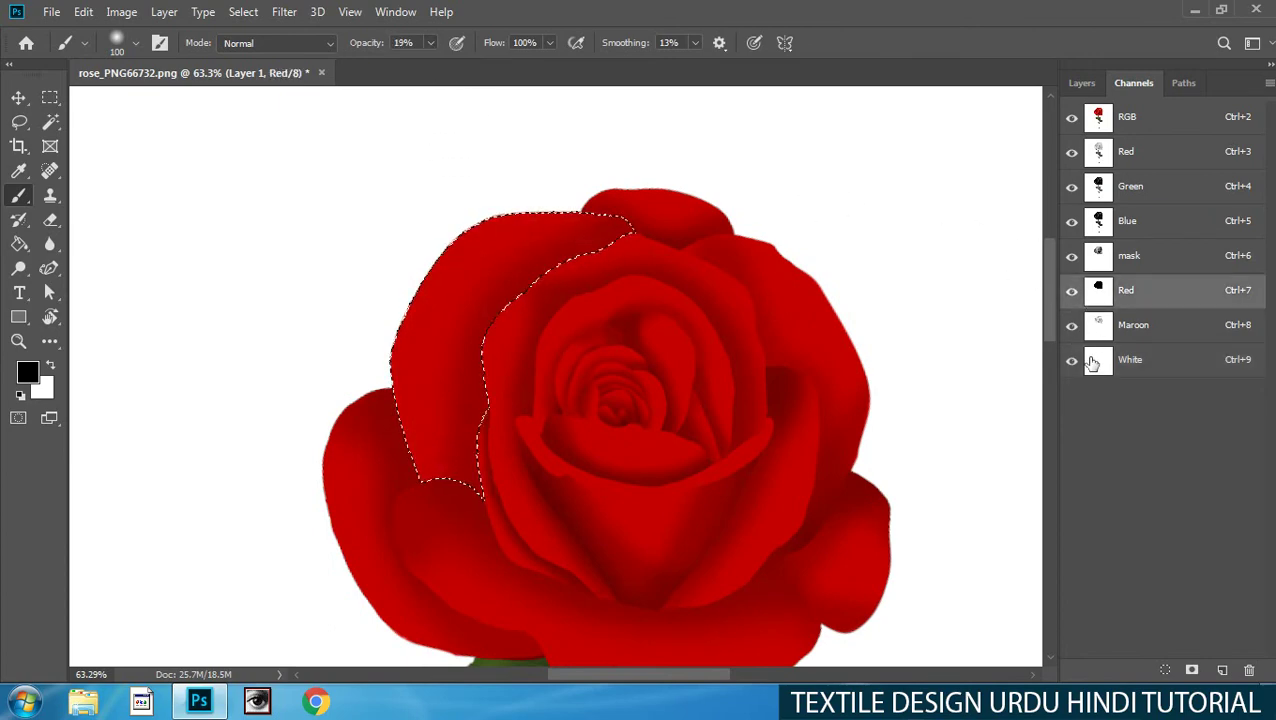
left_click(623, 194)
mouse_move(623, 194)
left_mouse_down()
mouse_move(527, 213)
mouse_move(399, 302)
mouse_move(447, 544)
mouse_move(497, 391)
left_mouse_up()
key("ctrl+d")
scroll(530, 336, "up", 3)
scroll(615, 285, "up", 2)
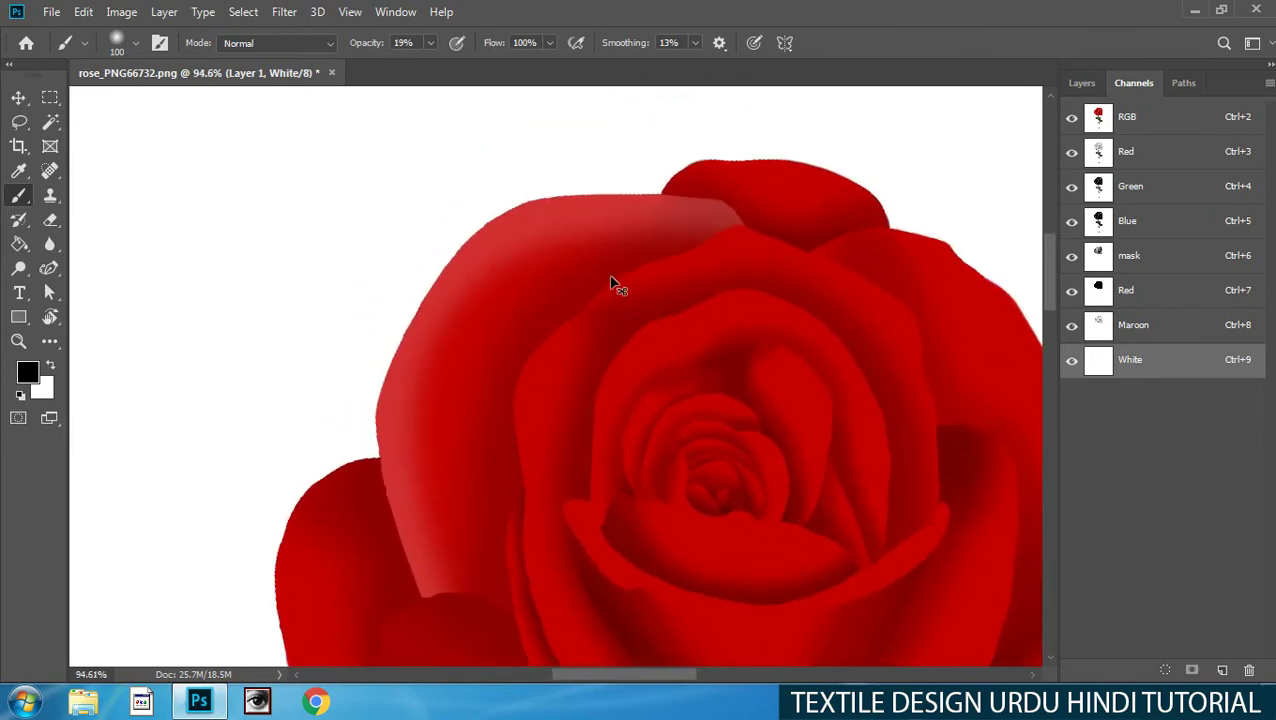
key("ctrl+shift+d")
key("ctrl+z")
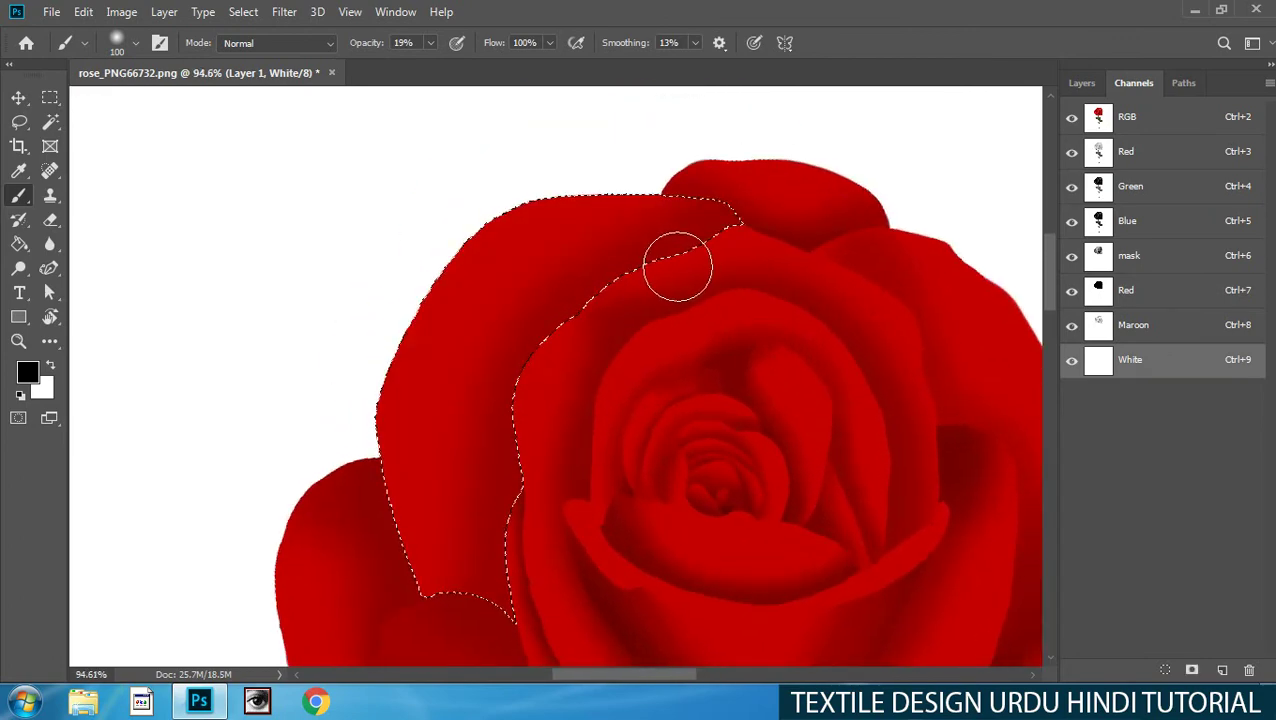
Brush the petal's upper edge with a smaller brush, then select the left petal from the mask.
key("bracketleft")
key("bracketleft")
key("bracketleft")
mouse_move(747, 229)
left_mouse_down()
mouse_move(378, 375)
mouse_move(407, 575)
left_mouse_up()
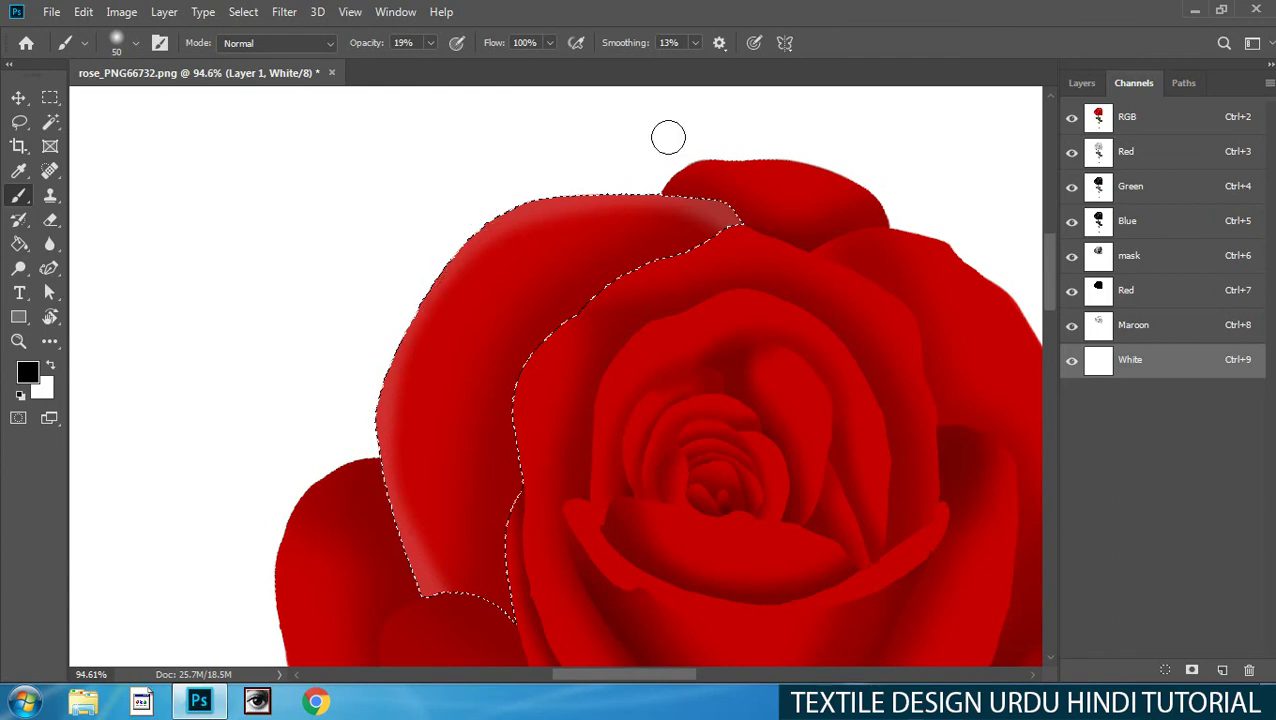
key("ctrl+d")
scroll(566, 420, "down", 2)
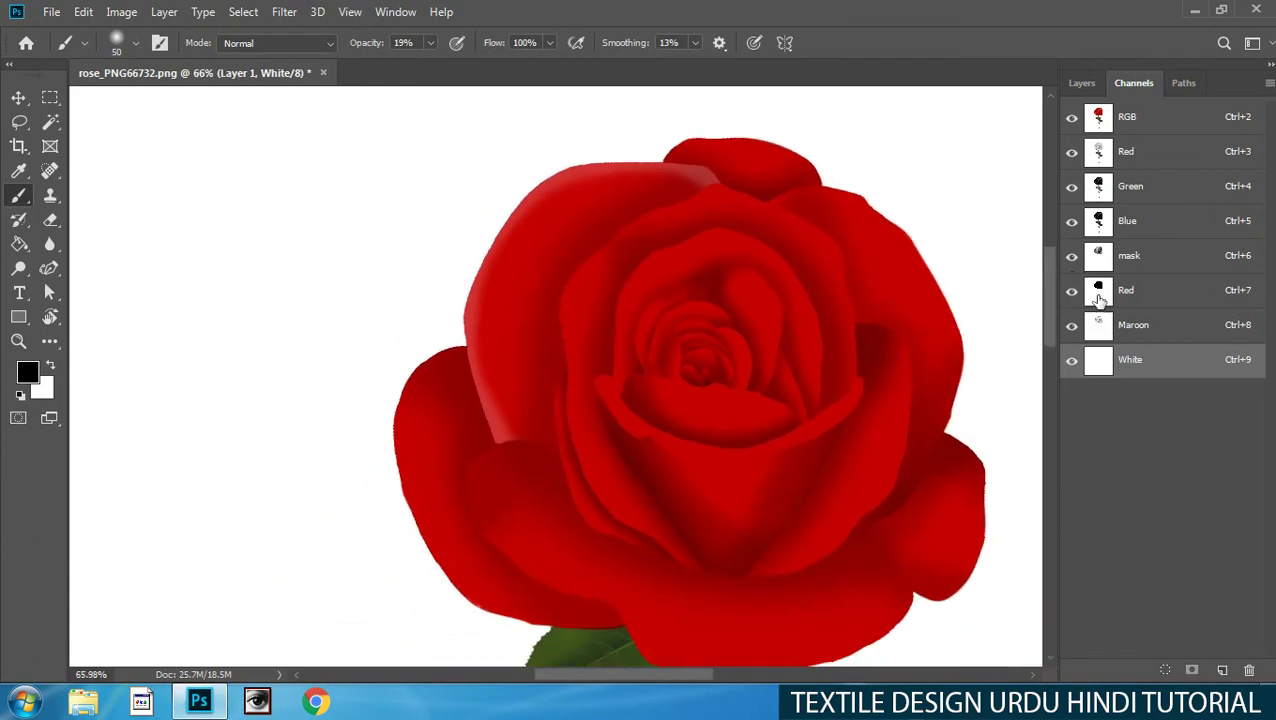
left_click(1128, 256)
key("w")
left_click(490, 430)
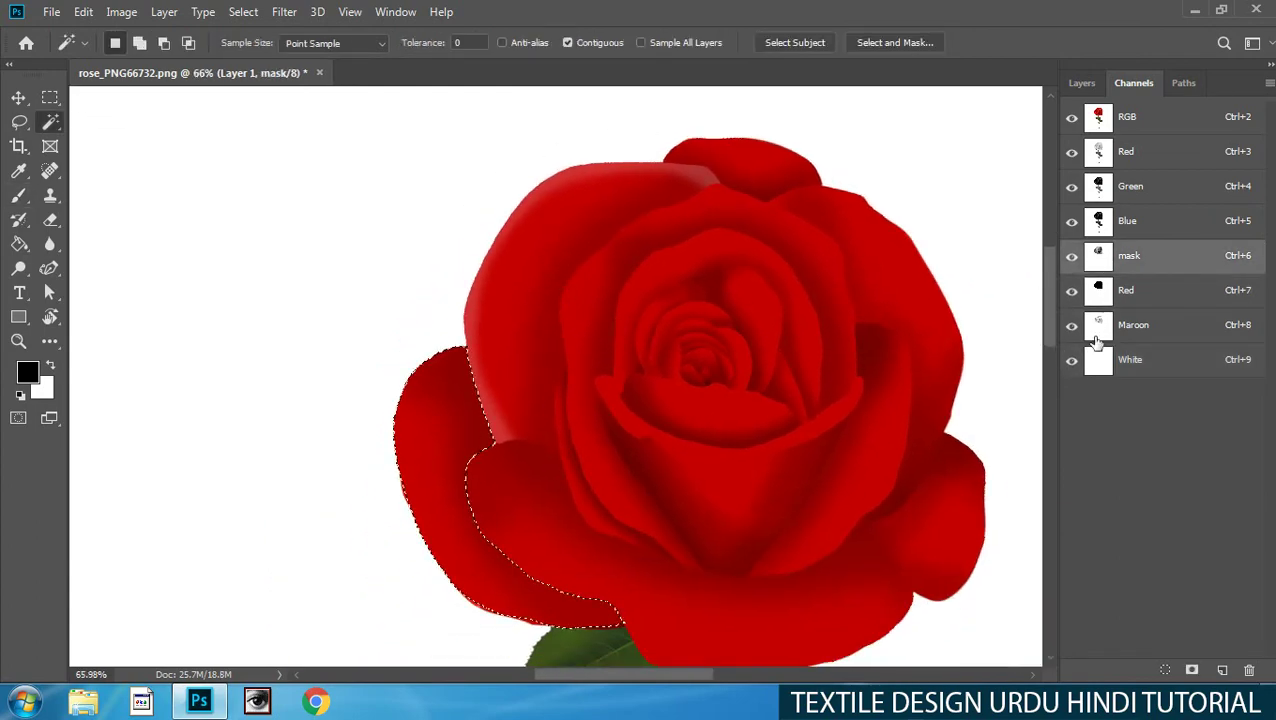
Brush soft white highlights along the left petal's outer and lower edges on the White channel.
left_click(1097, 338)
scroll(746, 299, "down", 2)
left_click(1090, 360)
key("b")
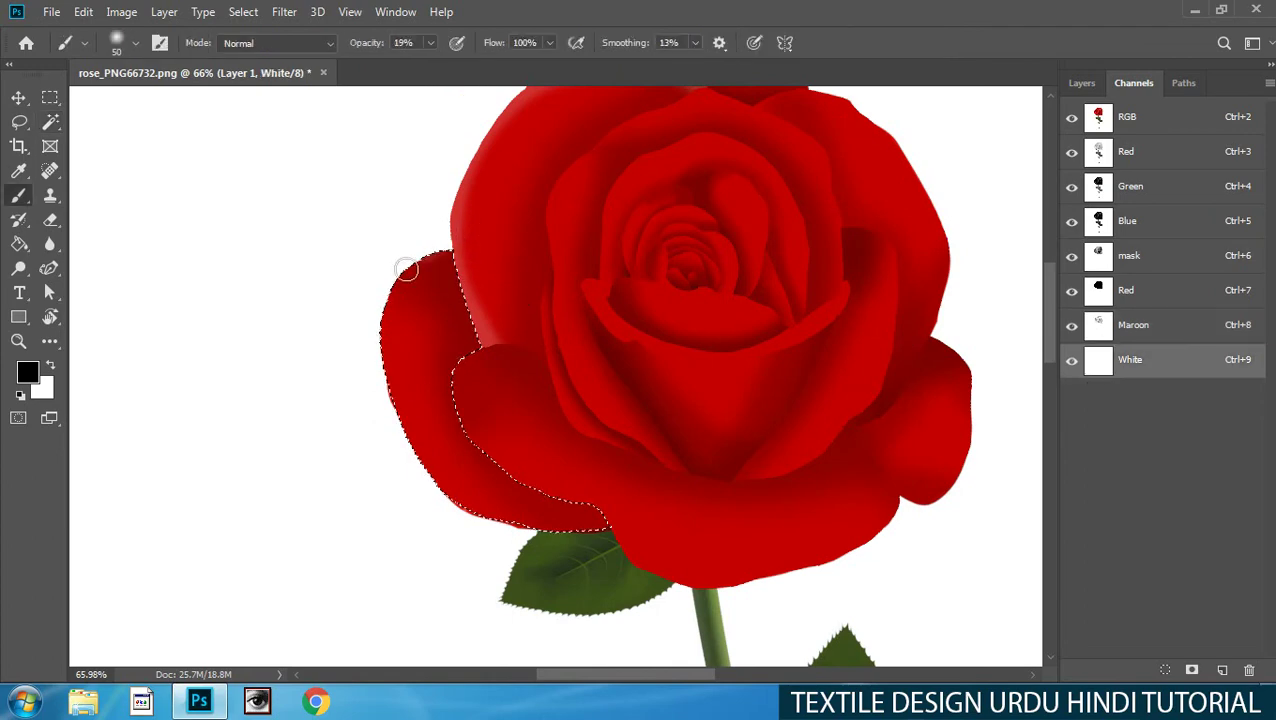
mouse_move(406, 270)
left_mouse_down()
mouse_move(396, 393)
mouse_move(481, 520)
left_mouse_up()
left_click_drag(644, 540, 510, 525)
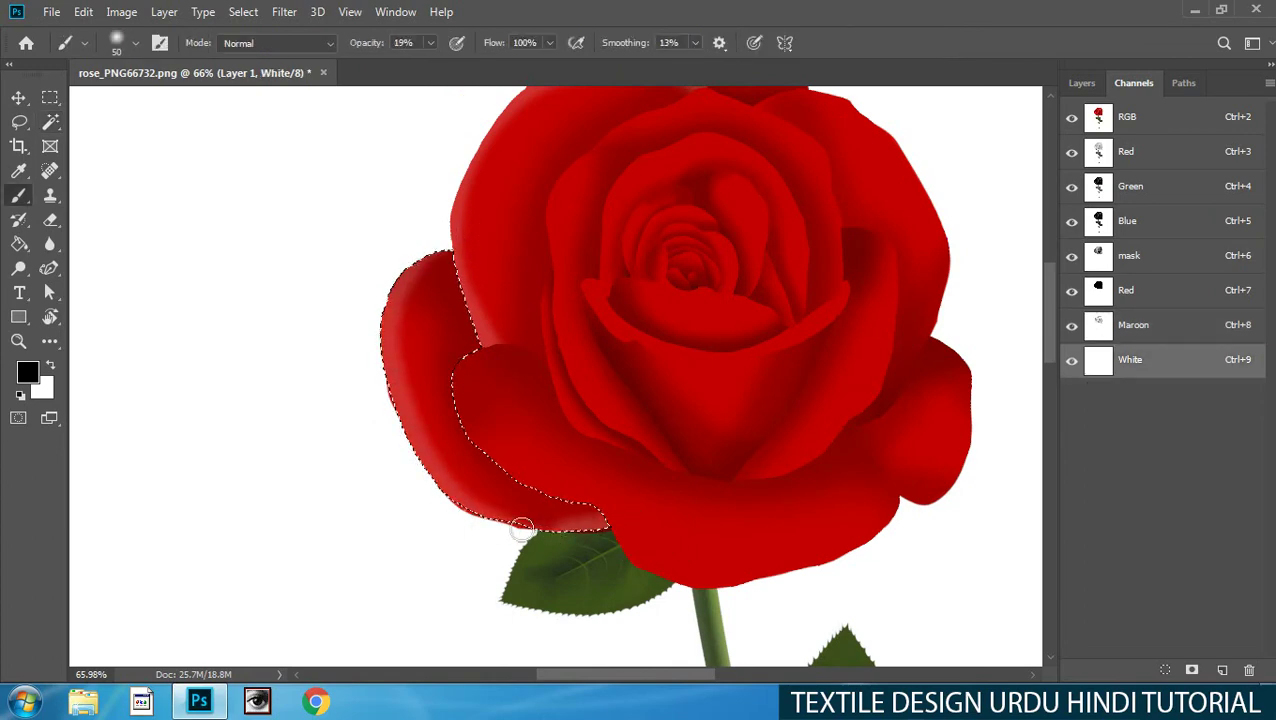
key("ctrl+d")
mouse_move(570, 475)
left_mouse_down()
mouse_move(410, 433)
mouse_move(484, 364)
left_mouse_up()
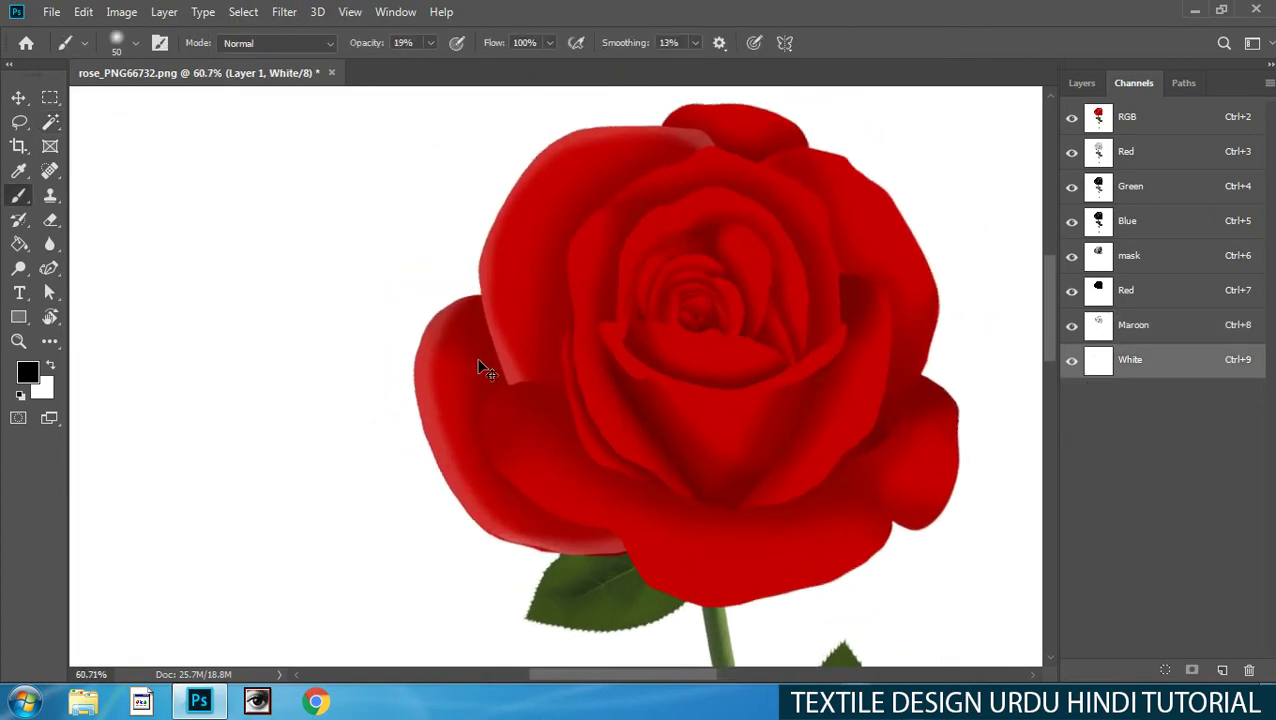
key("ctrl+shift+d")
mouse_move(473, 407)
left_mouse_down()
mouse_move(473, 250)
mouse_move(379, 359)
mouse_move(404, 476)
mouse_move(456, 555)
mouse_move(541, 635)
mouse_move(857, 632)
mouse_move(661, 401)
mouse_move(647, 402)
left_mouse_up()
key("ctrl+d")
Select the lower front petal from the mask and paint it on White with a 200 px, 11% brush.
left_click(1110, 258)
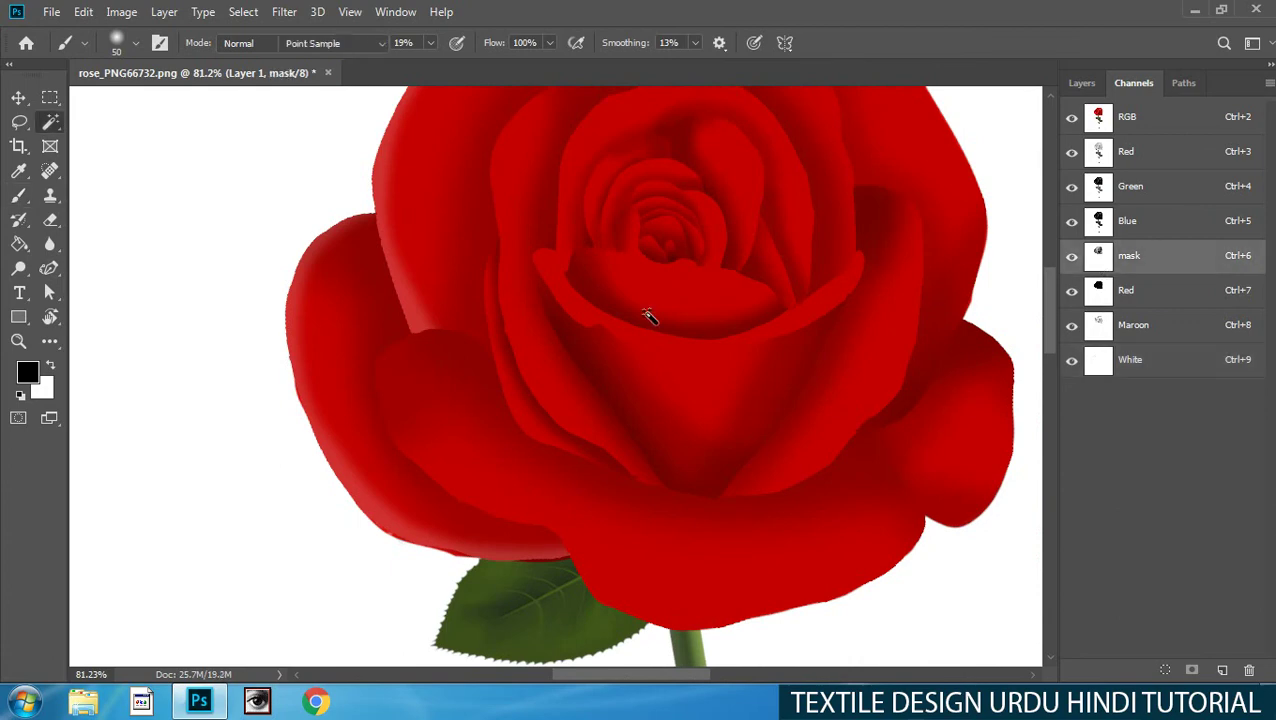
key("w")
left_click(483, 433)
left_click(1106, 368)
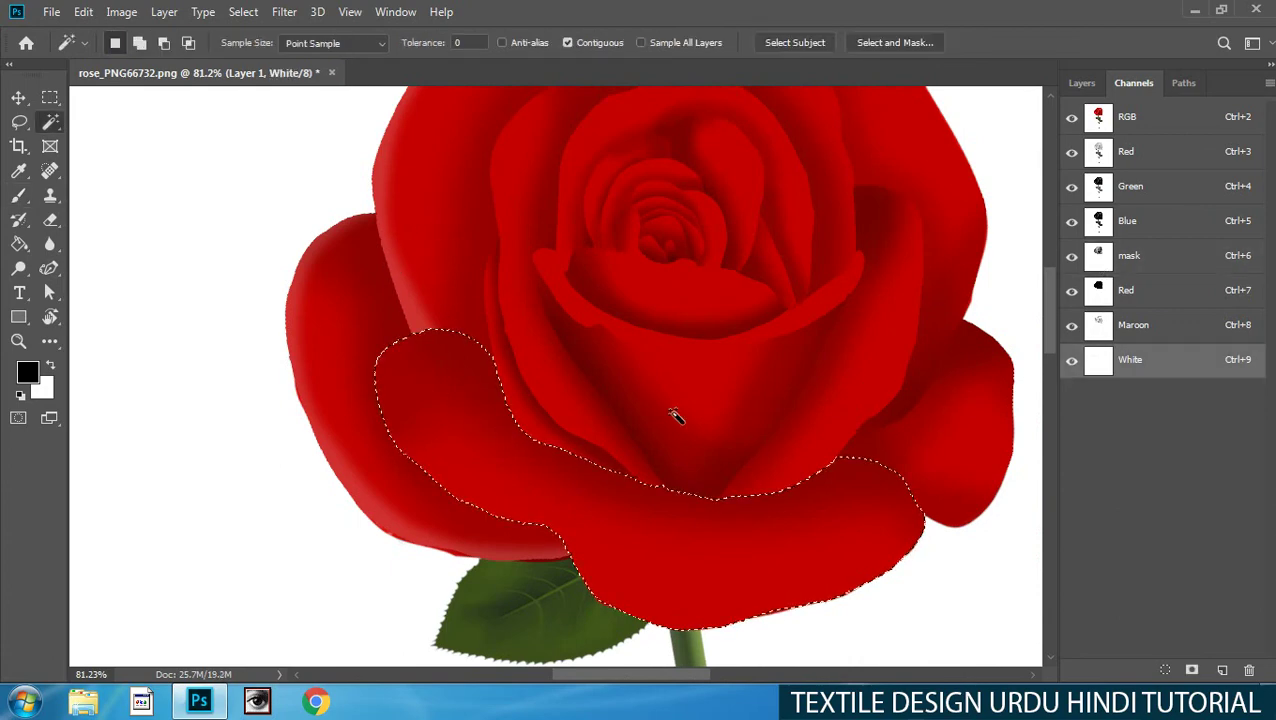
key("b")
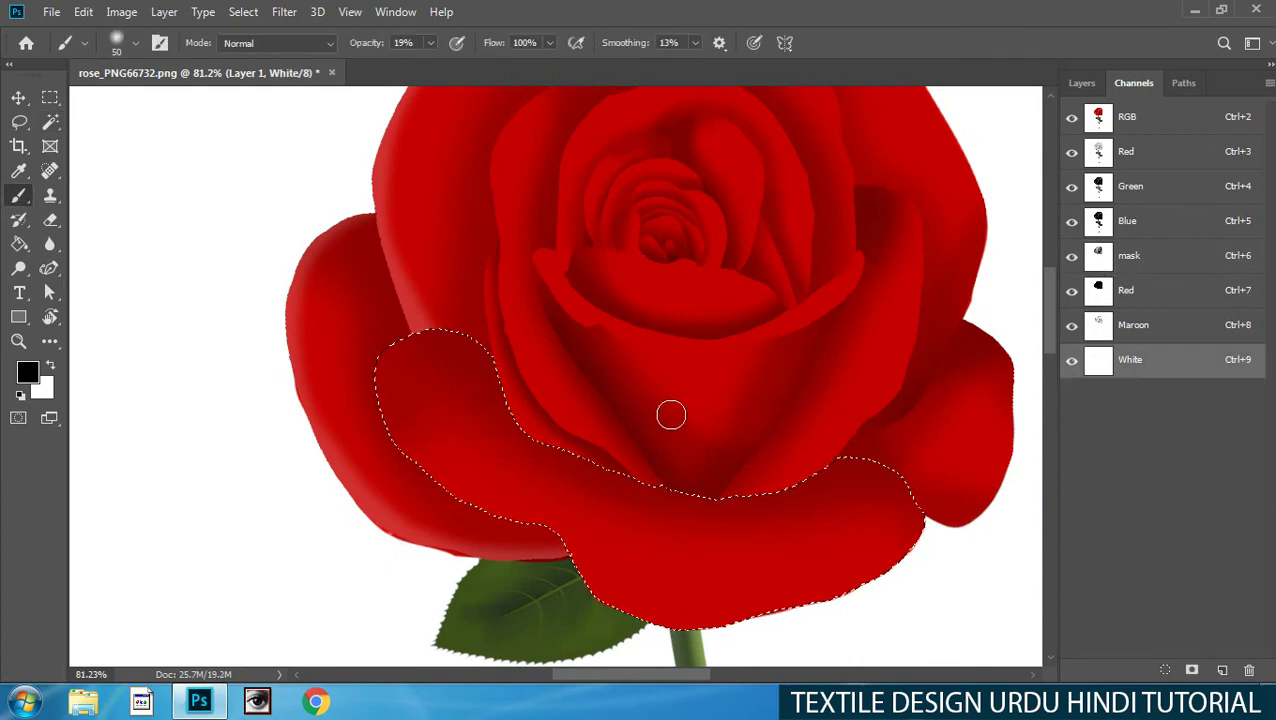
key("]")
key("]")
key("]")
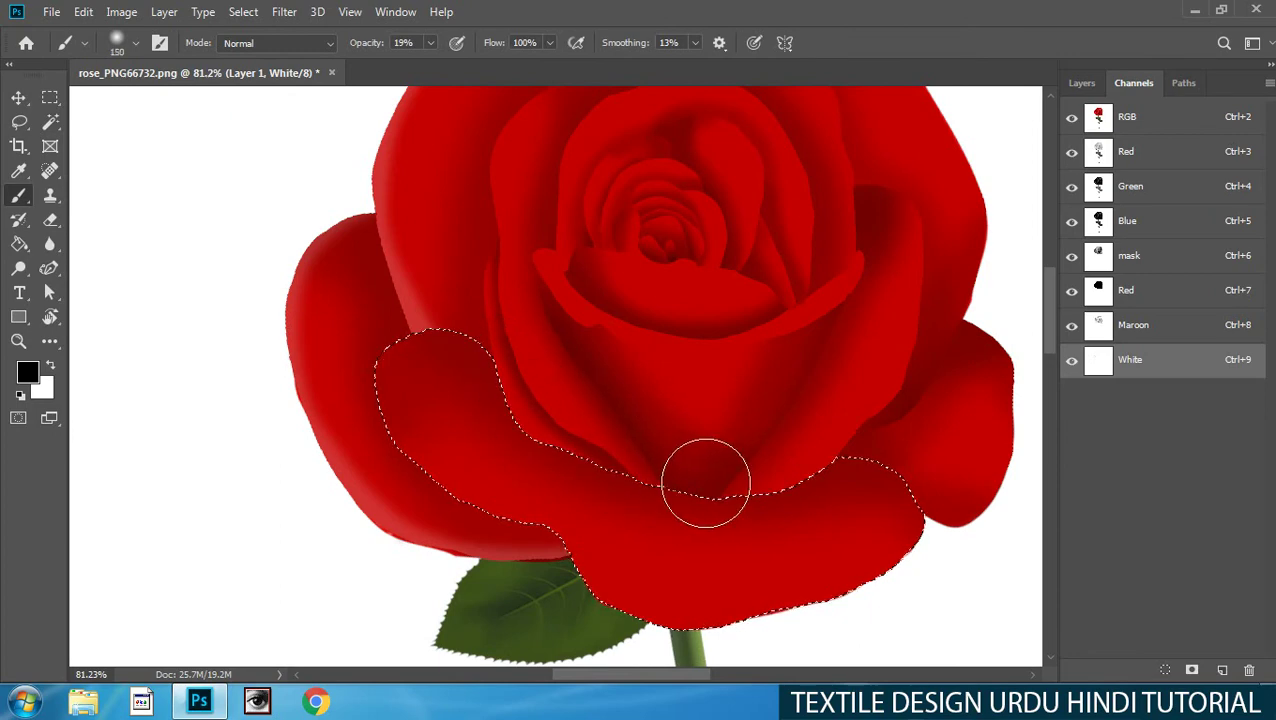
key("]")
key("]")
key("1")
key("1")
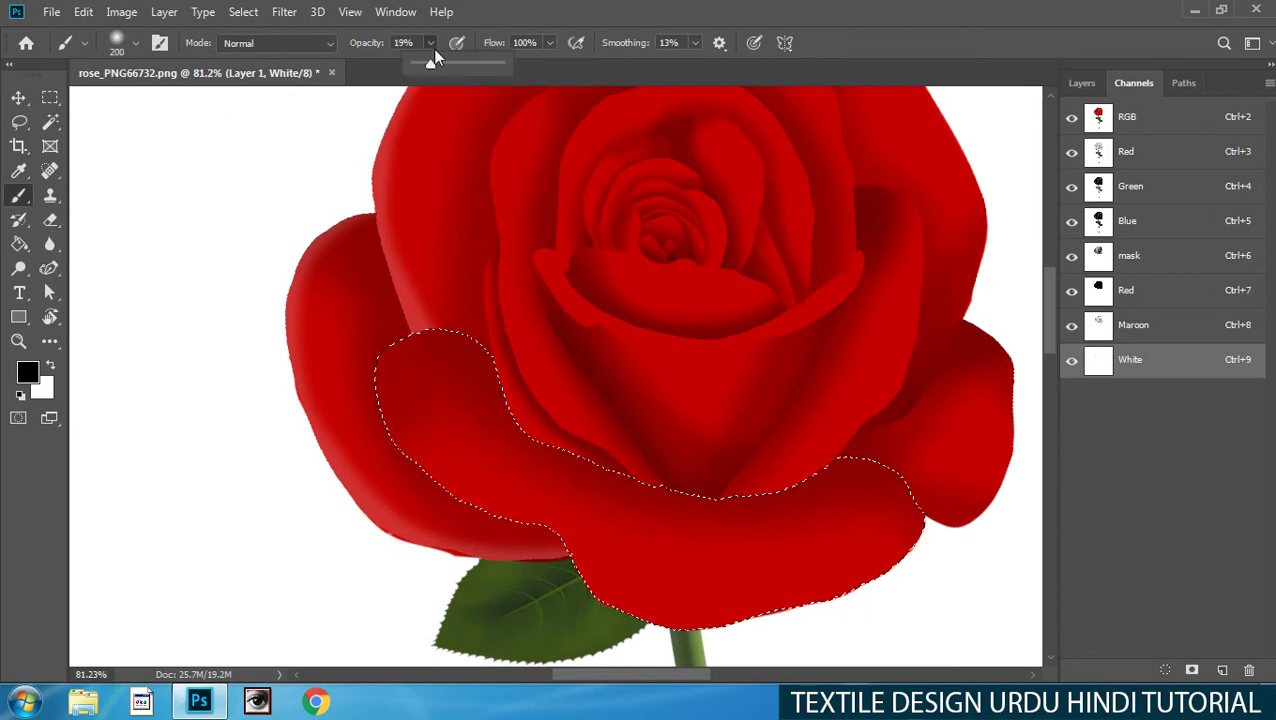
left_click_drag(358, 420, 593, 605)
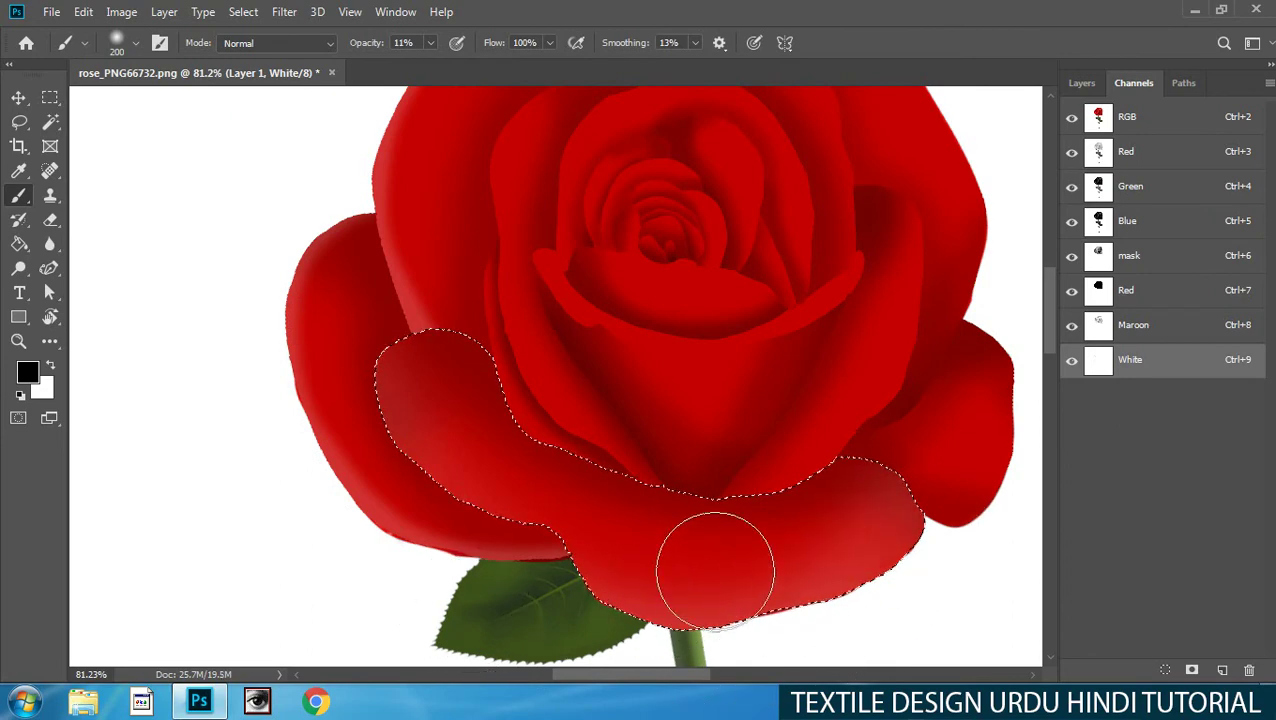
Deselect to view the whole rose and return to the mask channel.
scroll(712, 561, "down", 3)
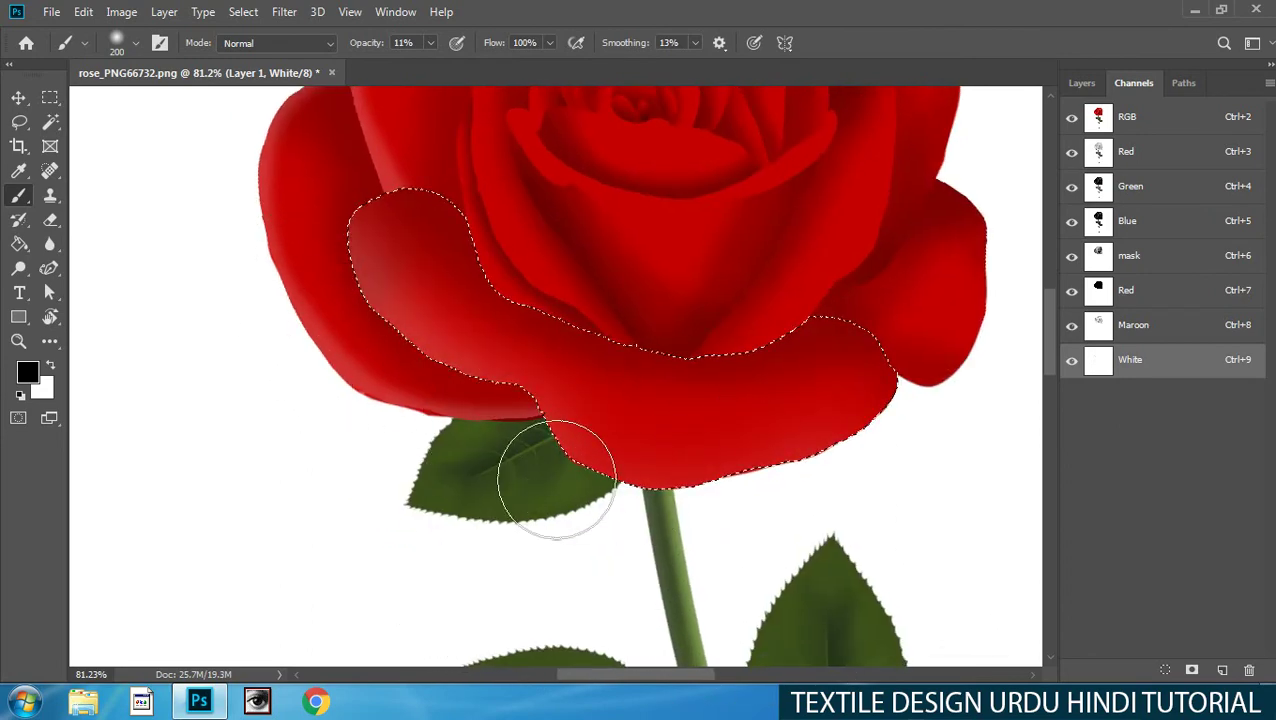
key("ctrl+d")
scroll(687, 419, "down", 3)
scroll(727, 458, "up", 2)
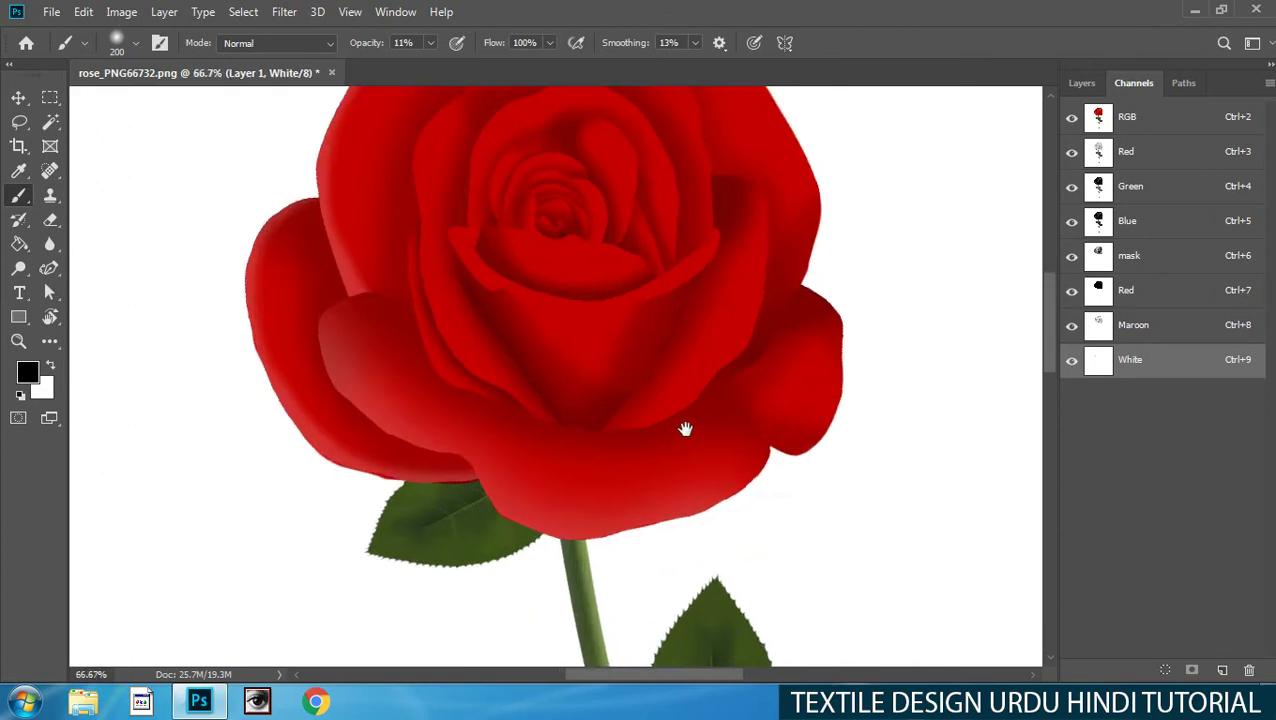
left_click(1101, 262)
Paint the small right petal on the White channel, then zoom in closer on it.
key("w")
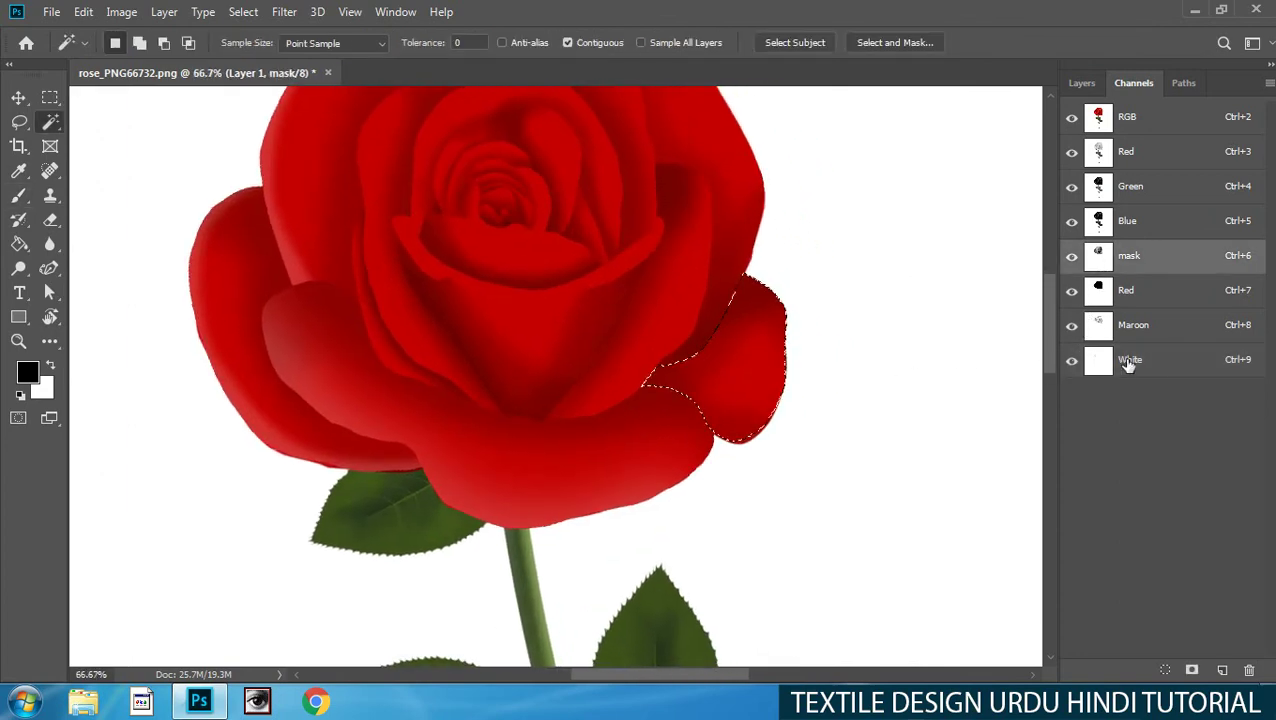
left_click(1117, 368)
key("b")
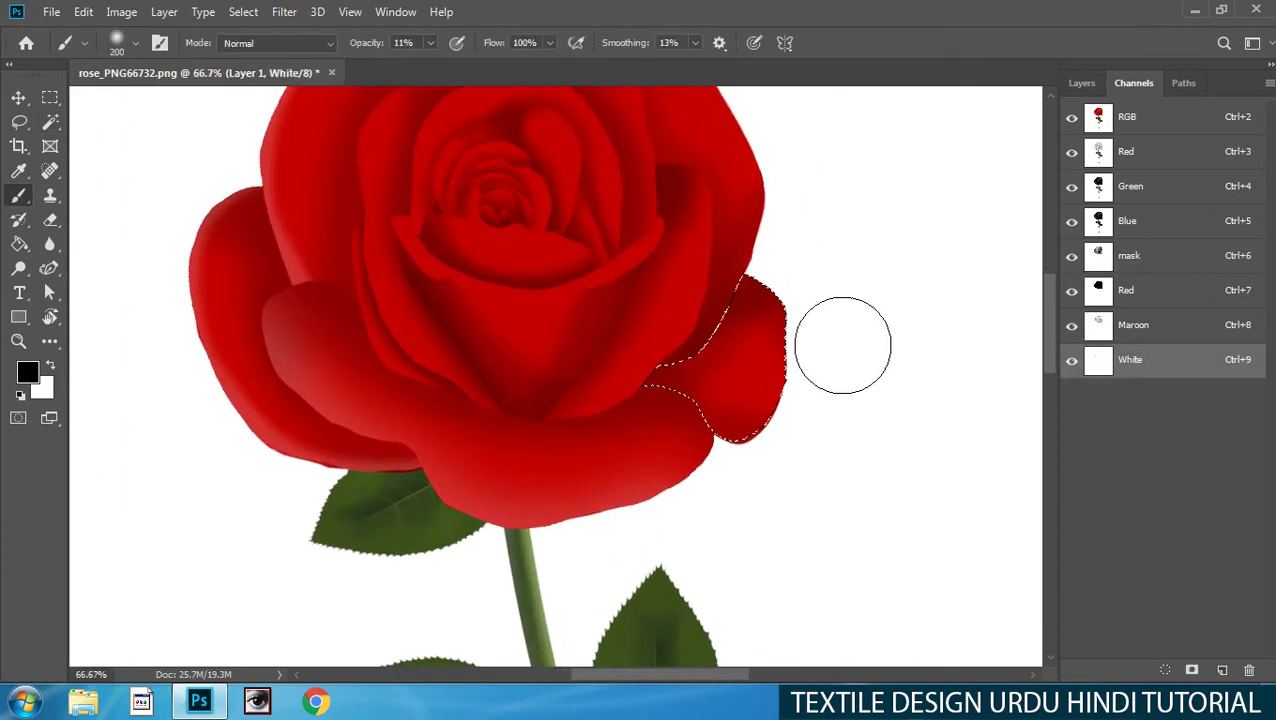
mouse_move(843, 345)
left_mouse_down()
mouse_move(806, 293)
mouse_move(746, 461)
mouse_move(807, 394)
left_mouse_up()
key("ctrl+d")
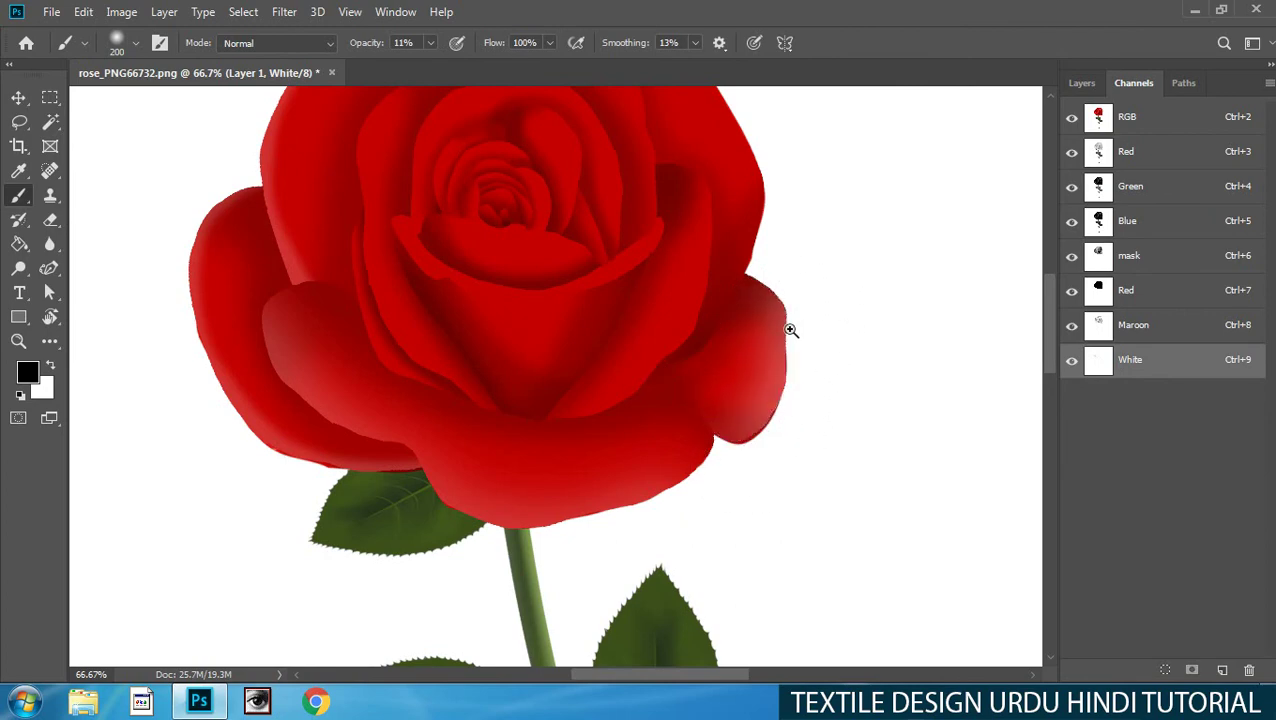
left_click_drag(789, 330, 857, 421)
left_click(857, 421)
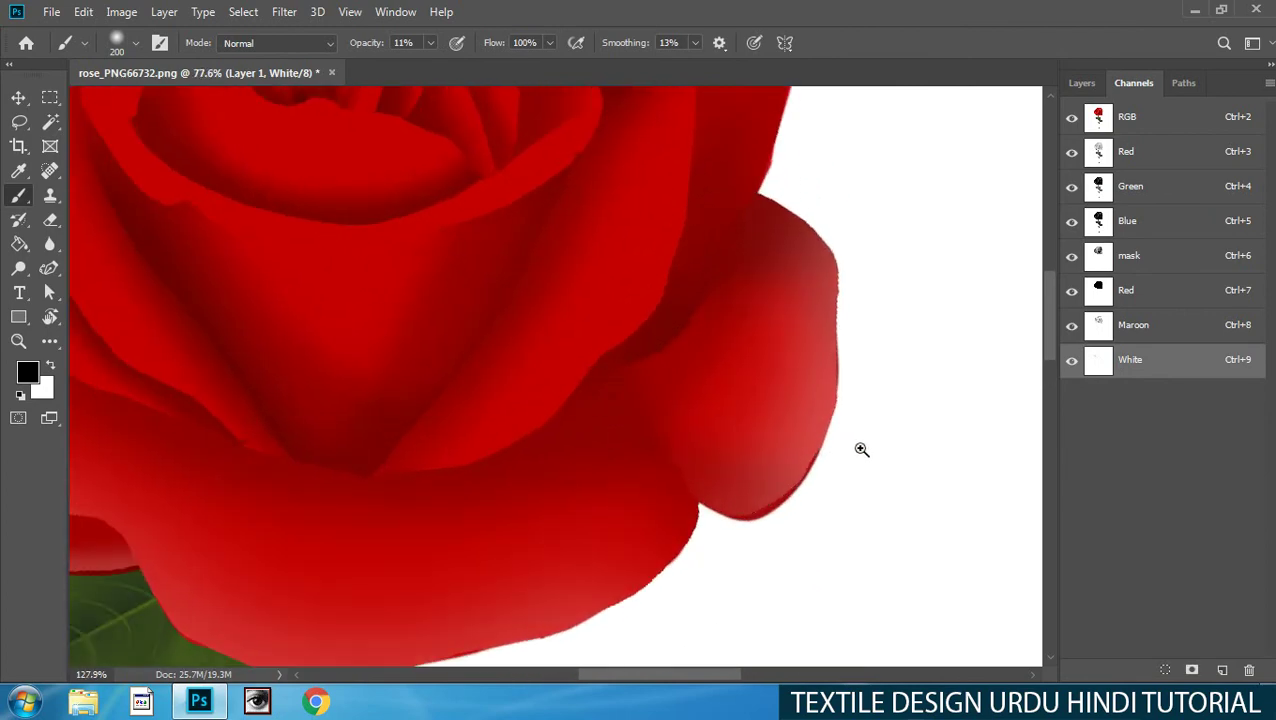
key("ctrl+shift+d")
Fill the right petal selection with black on White to clear its white tint.
key("grave")
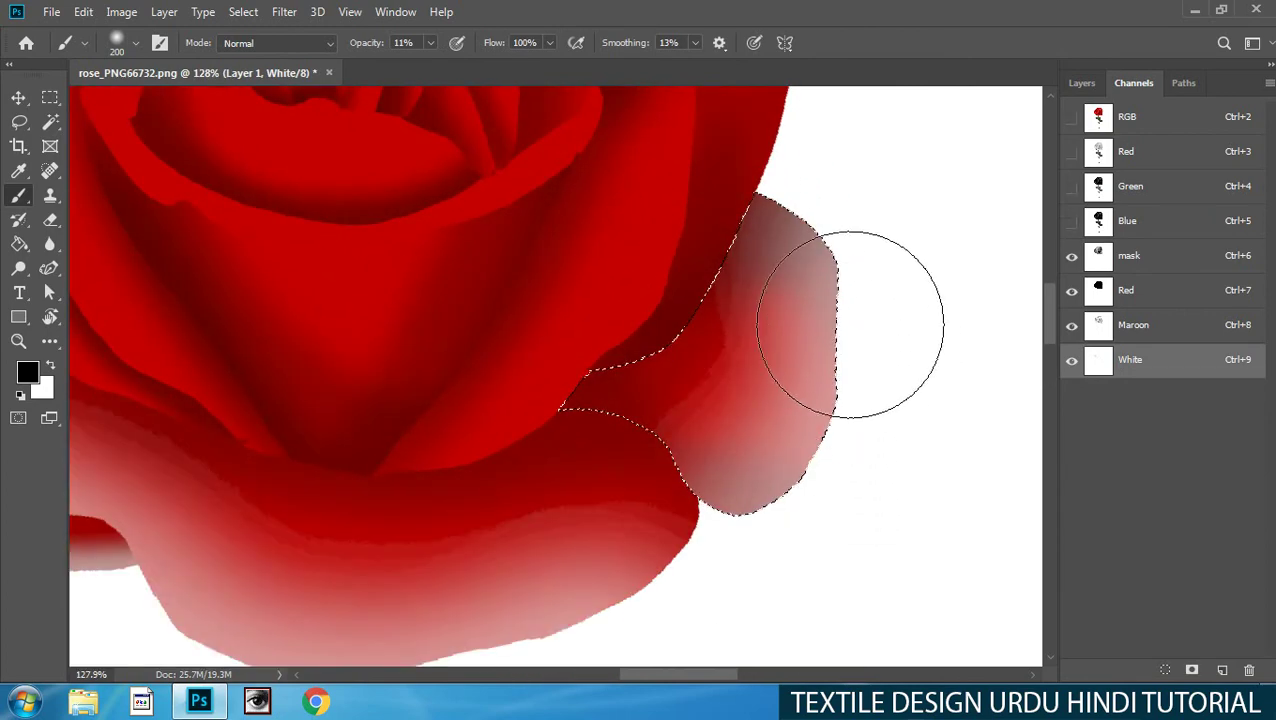
key("bracketleft")
key("bracketleft")
key("bracketleft")
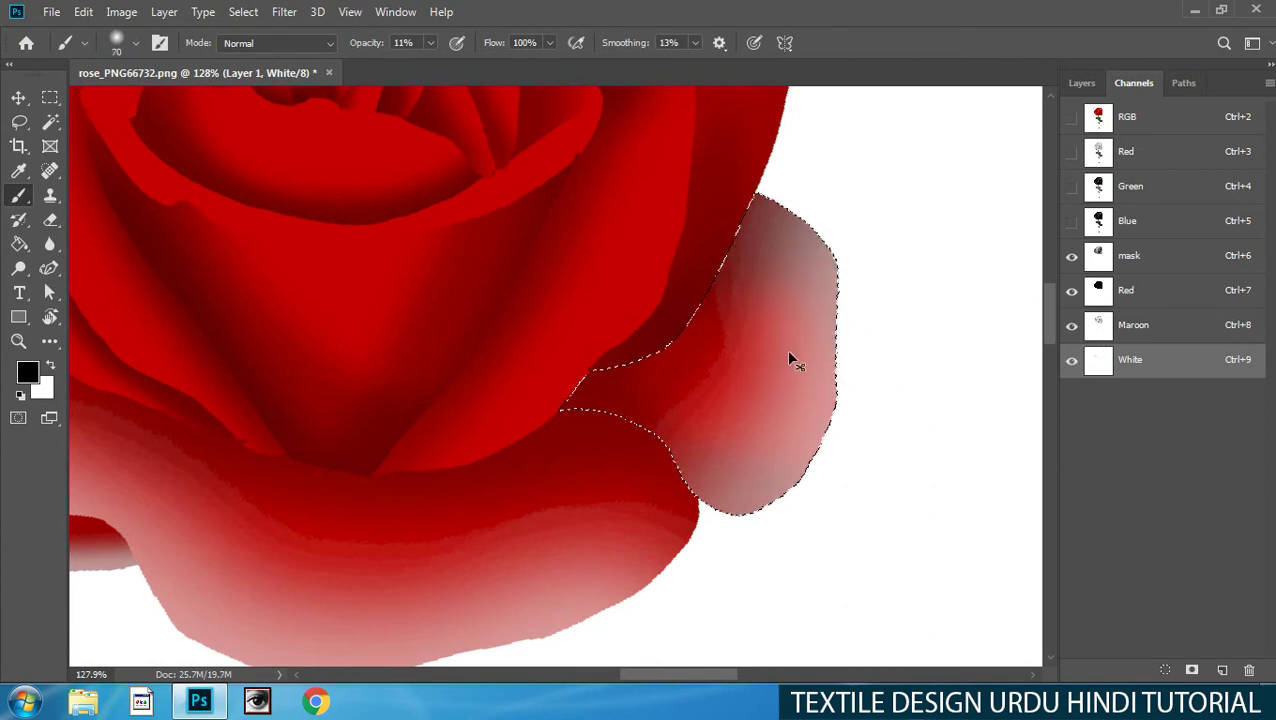
key("alt+BackSpace")
key("grave")
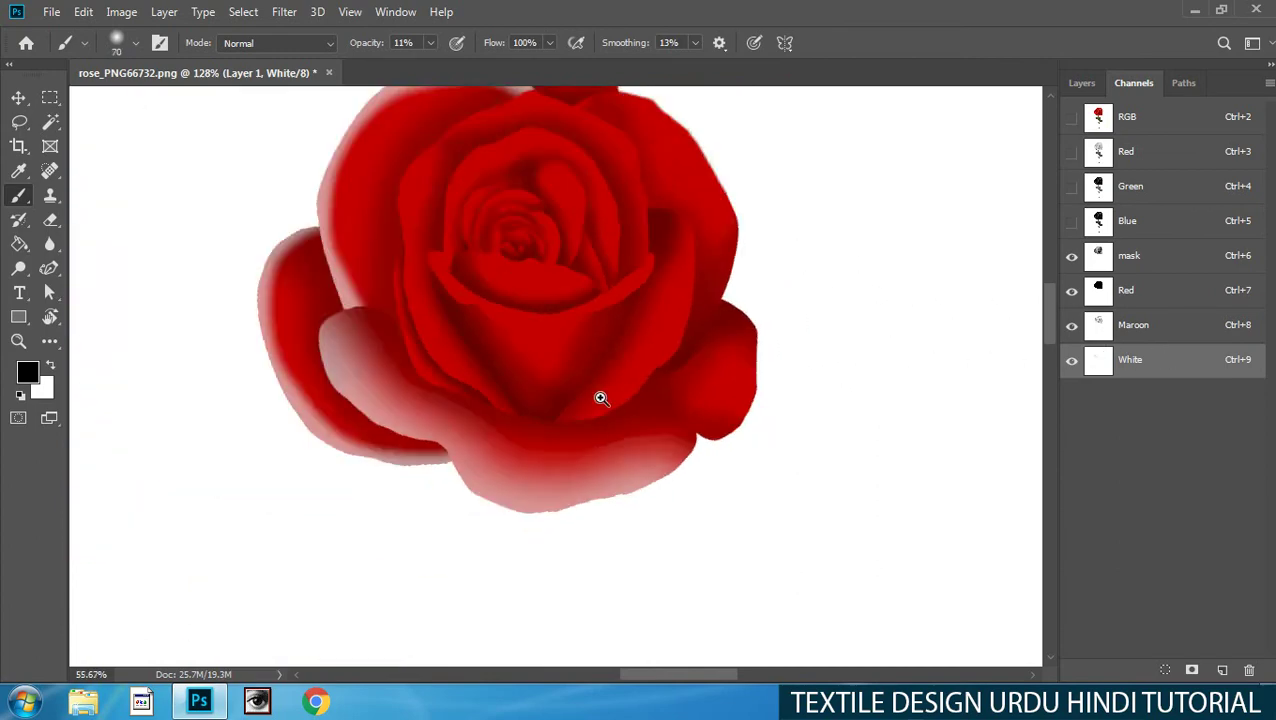
scroll(705, 402, "down", 5)
scroll(705, 402, "up", 3)
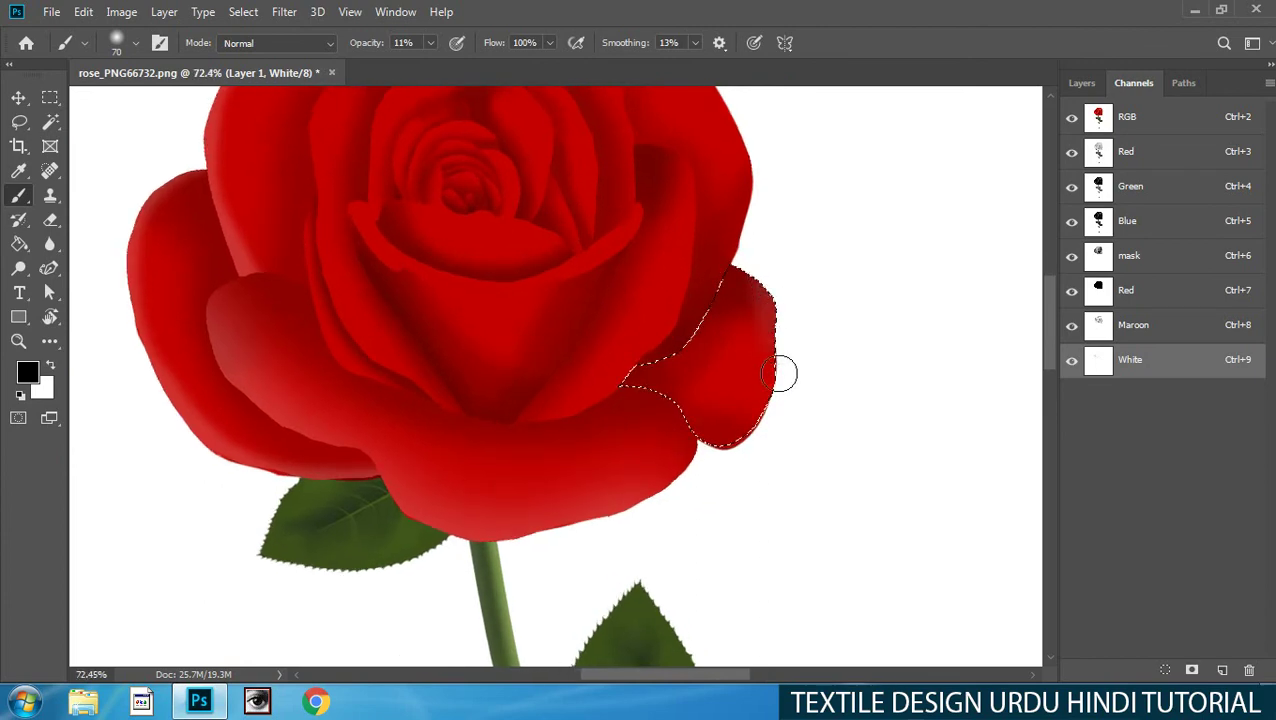
Pan to the upper-right petal, select it from the mask, try highlight strokes, then undo them.
key("ctrl+d")
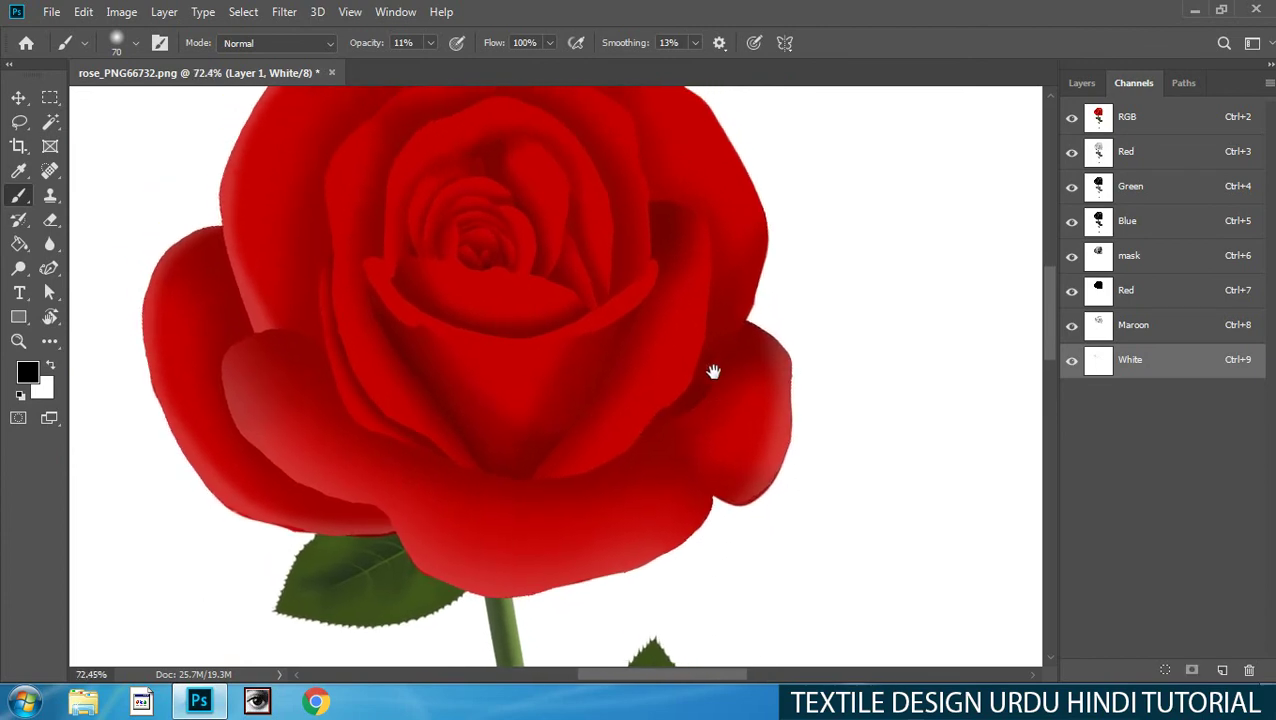
left_click_drag(712, 370, 757, 409)
left_click(1113, 266)
key("w")
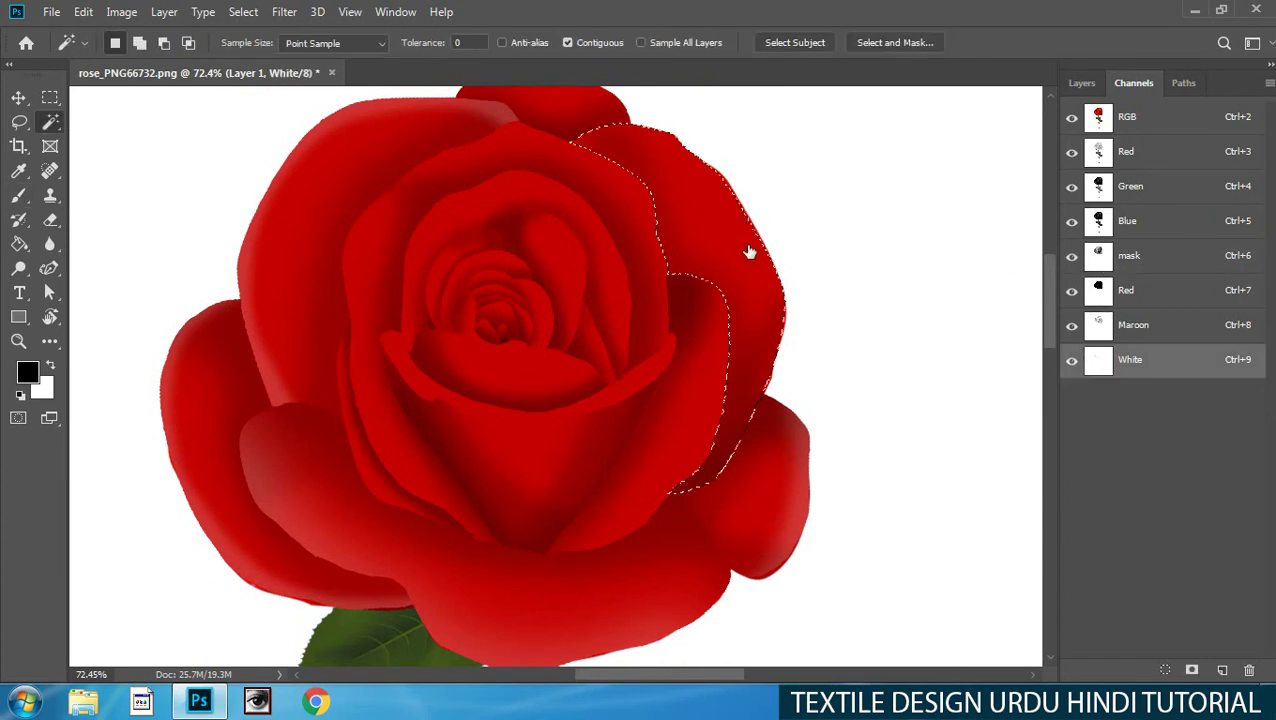
key("b")
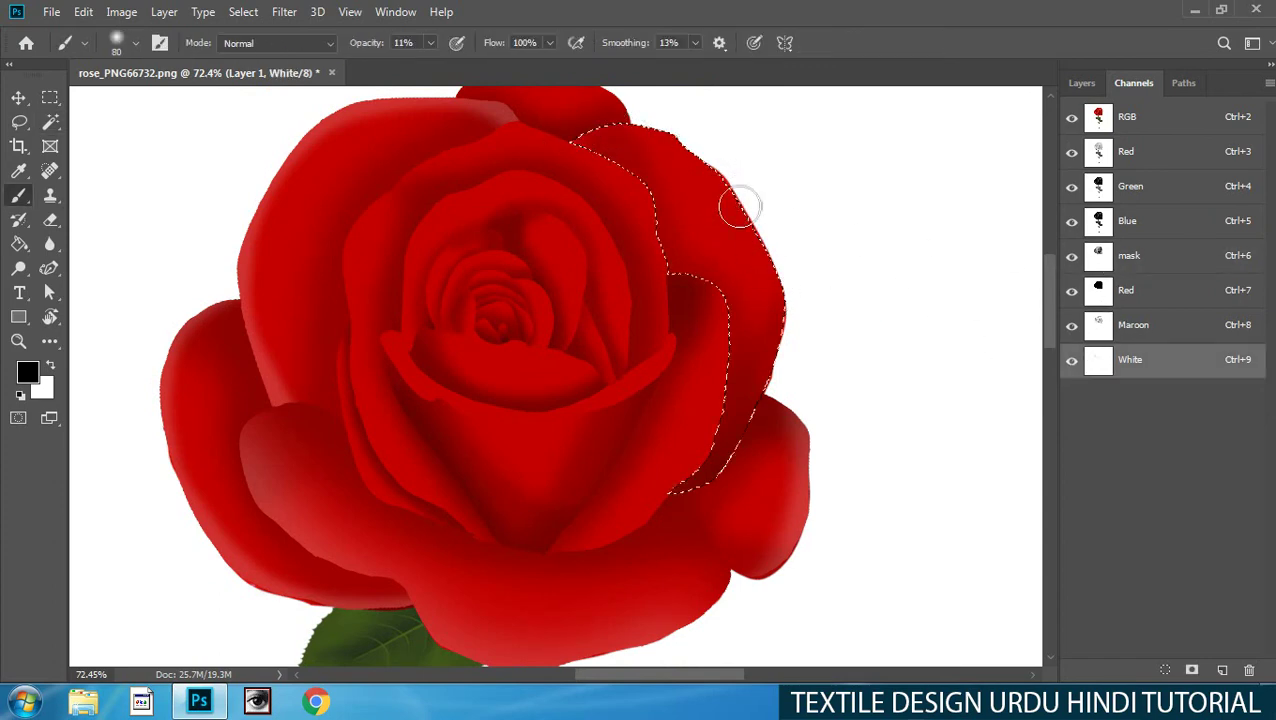
left_click_drag(652, 171, 622, 147)
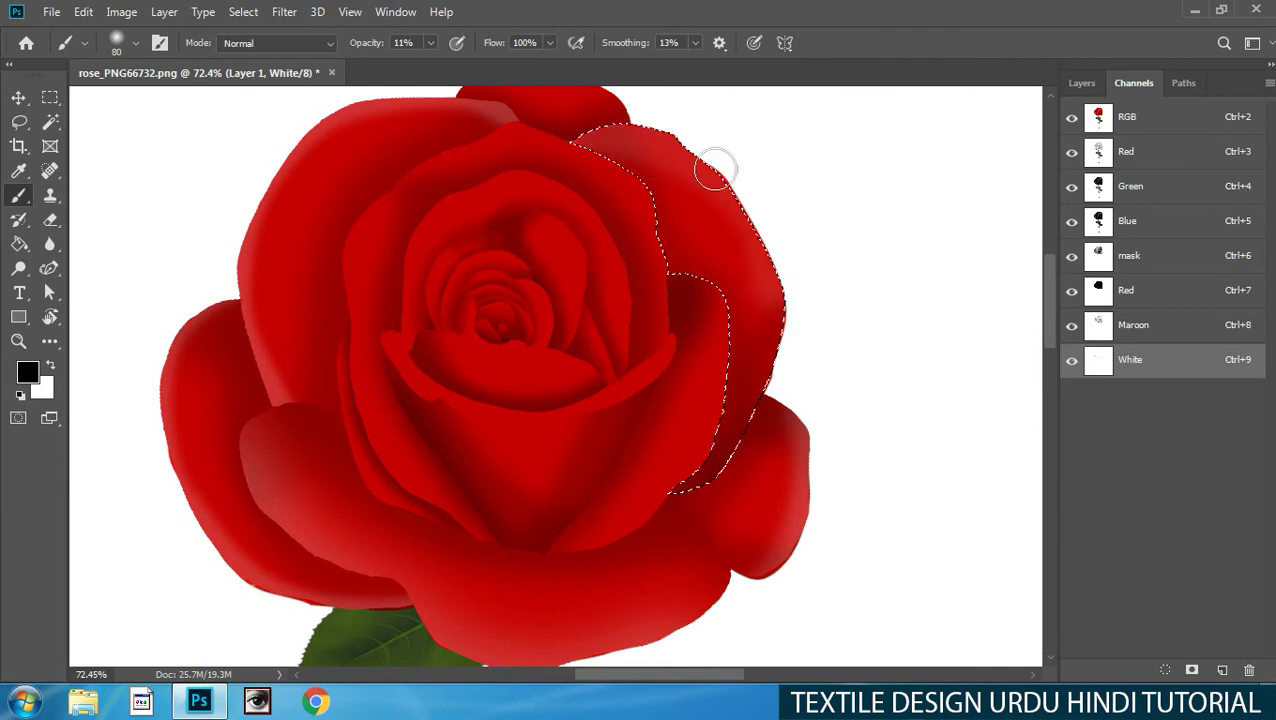
left_click_drag(715, 171, 763, 222)
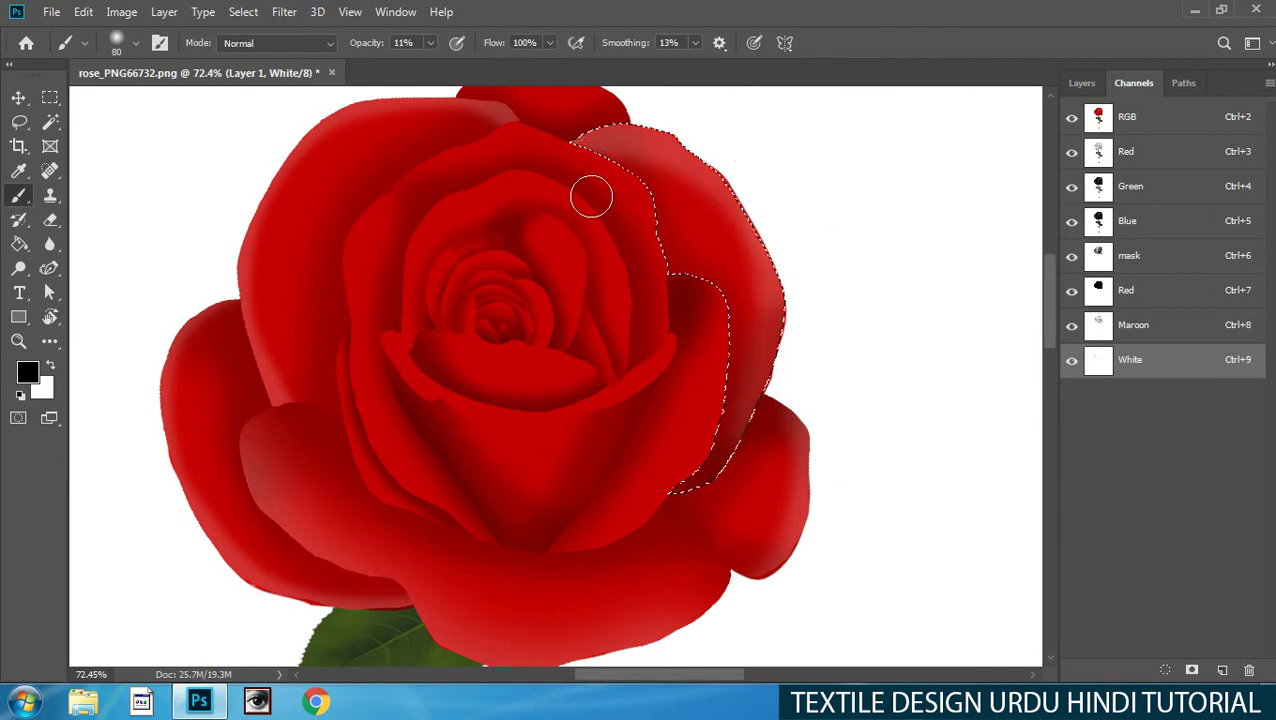
key("ctrl+z")
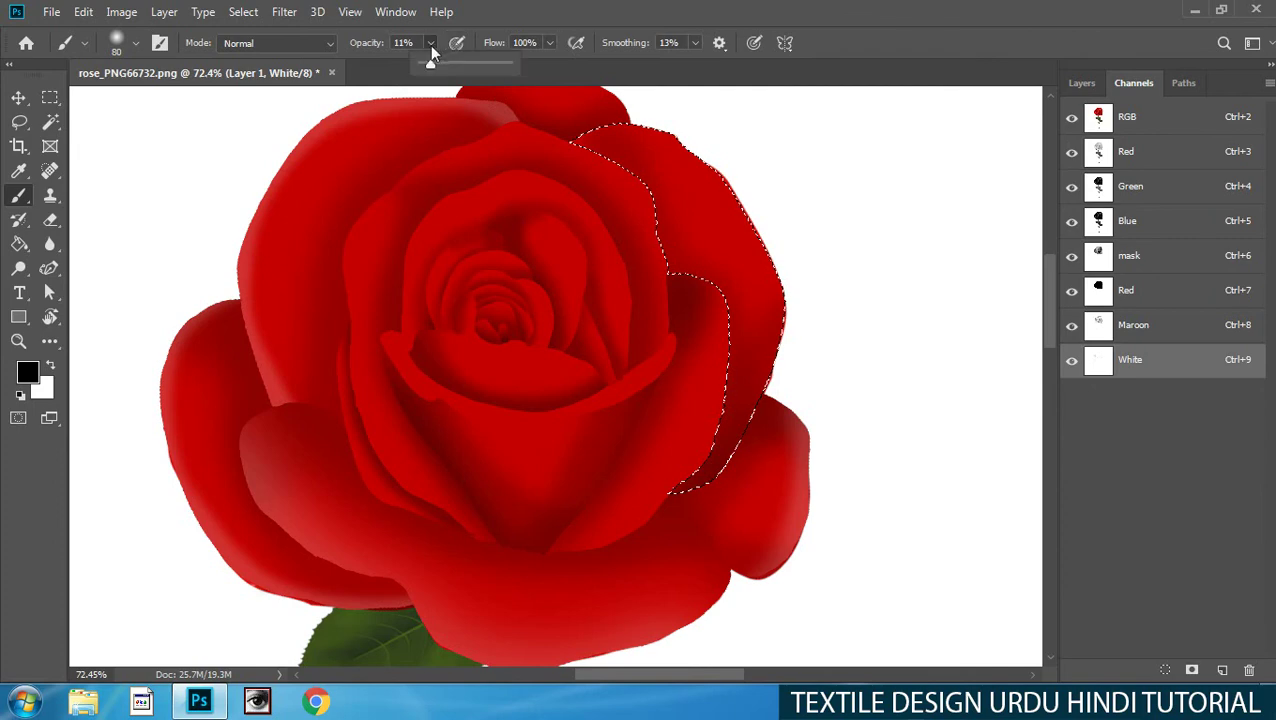
Brush a soft highlight along the upper-right petal's outer edge at 25% opacity.
left_click_drag(443, 64, 445, 64)
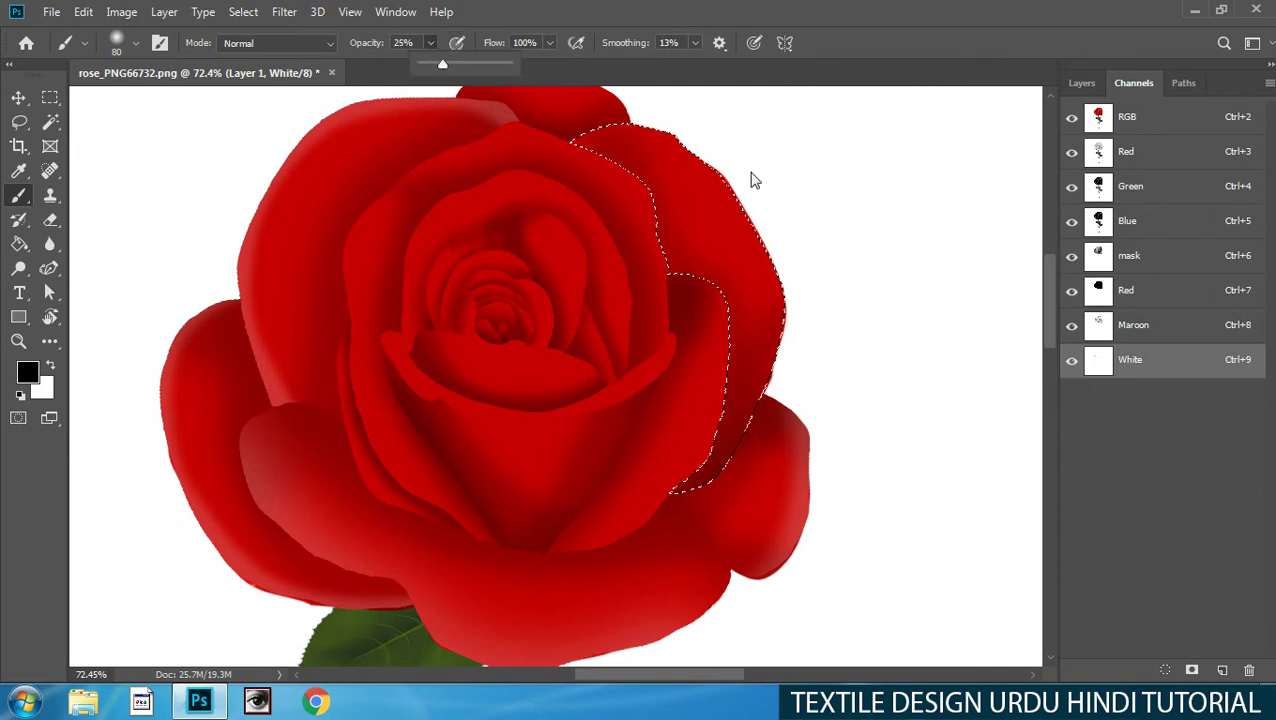
left_click(540, 150)
mouse_move(570, 137)
left_mouse_down()
mouse_move(712, 137)
mouse_move(752, 196)
mouse_move(789, 304)
mouse_move(781, 320)
left_mouse_up()
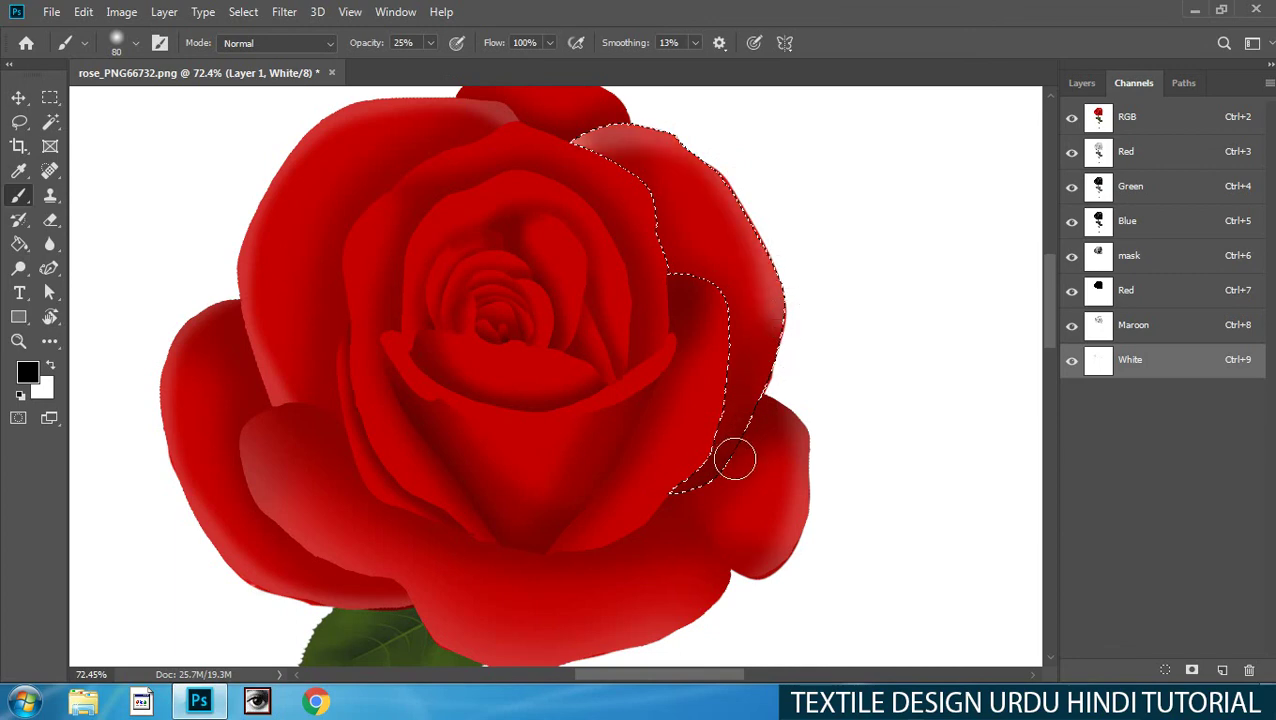
scroll(732, 362, "down", 1)
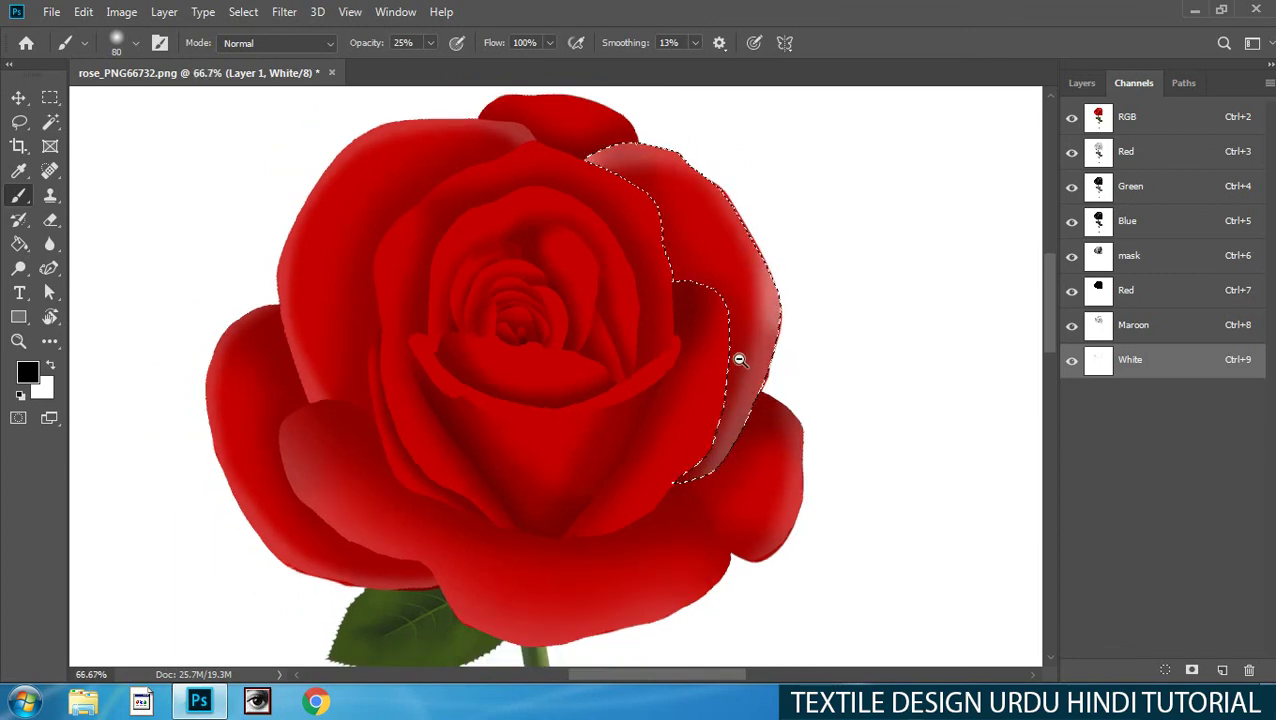
scroll(755, 362, "up", 1)
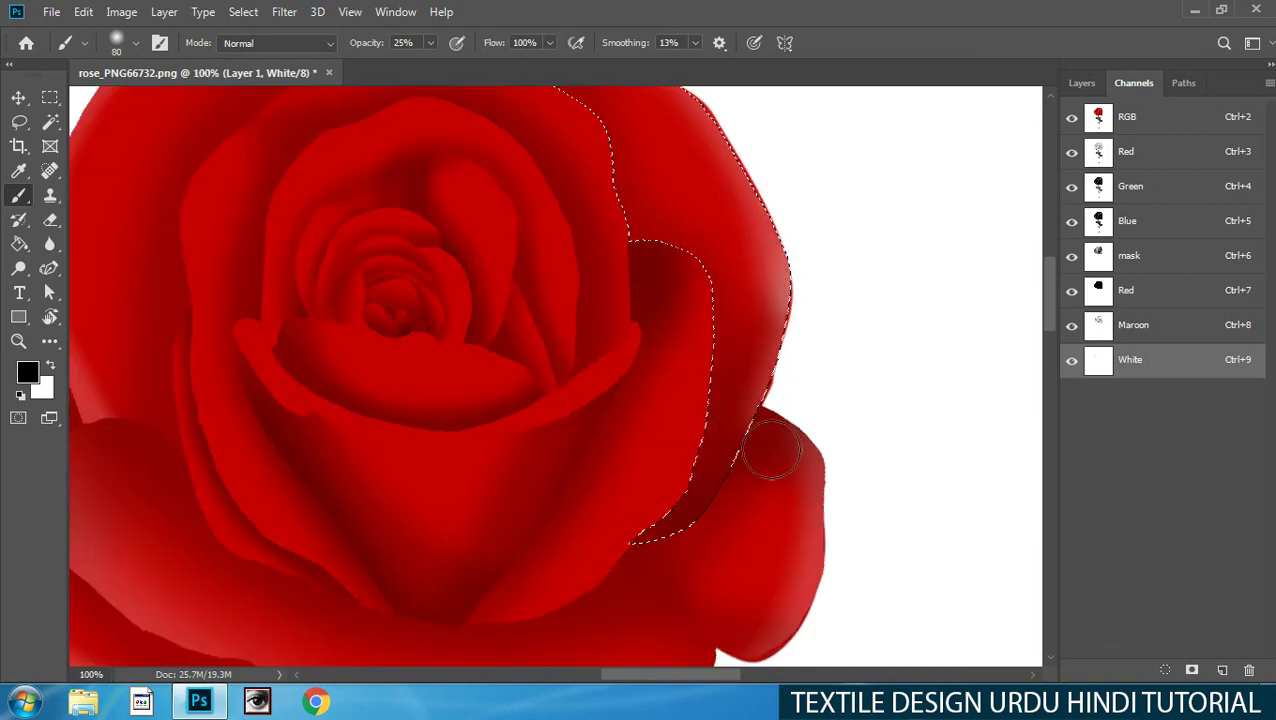
key("ctrl+d")
scroll(627, 316, "down", 2)
scroll(655, 418, "down", 2)
left_click_drag(655, 418, 667, 275)
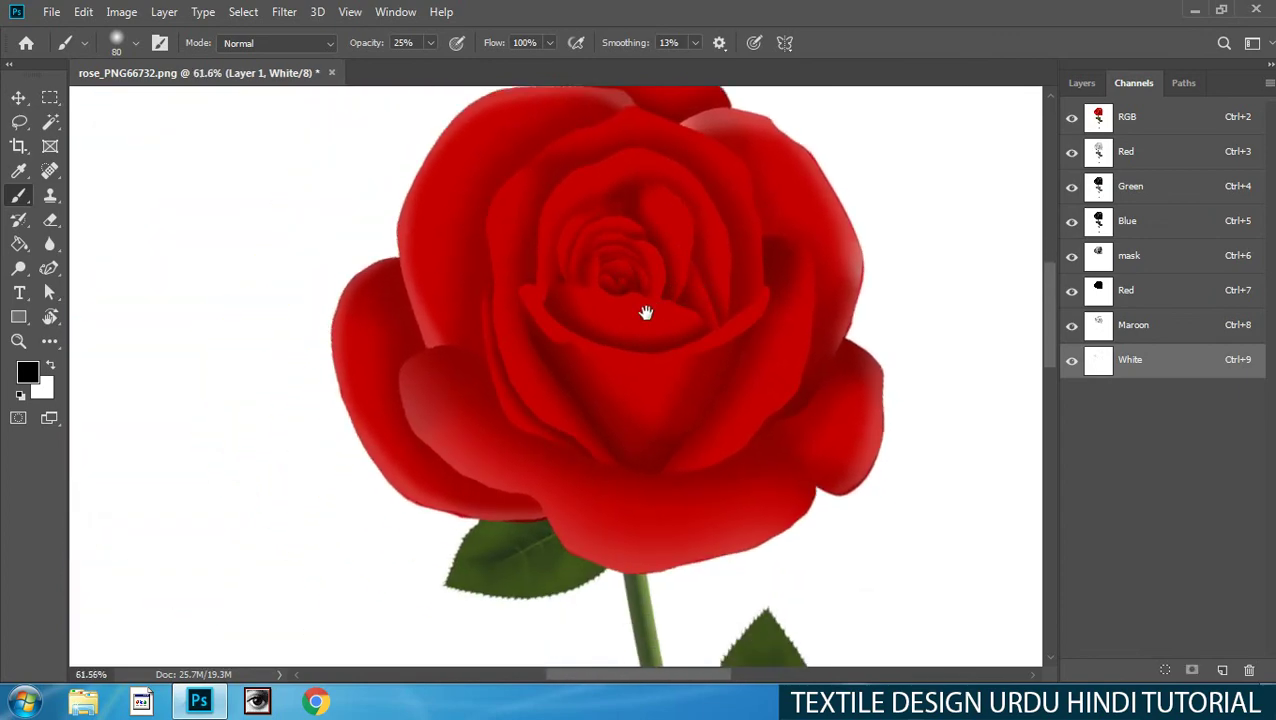
Lighten the V-shaped central petal along its left and bottom edges, then deselect and straighten the view.
scroll(646, 313, "up", 2)
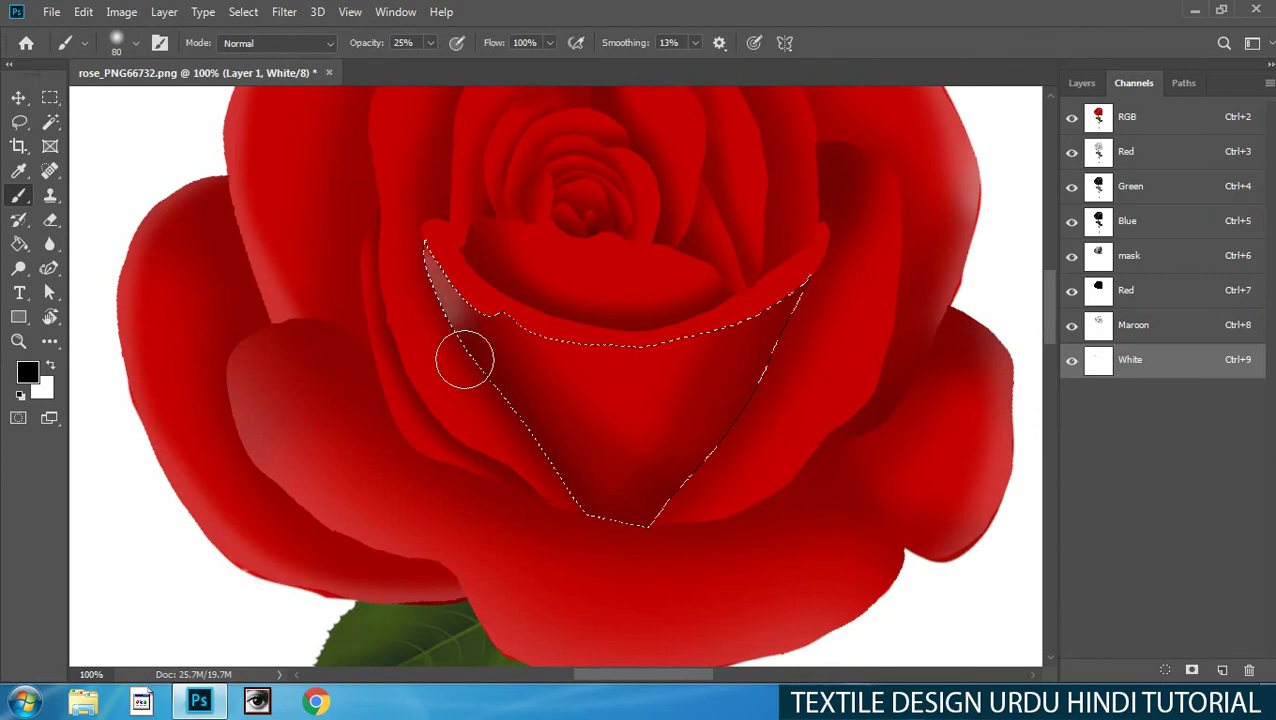
left_click_drag(510, 322, 456, 384)
mouse_move(434, 326)
left_mouse_down()
mouse_move(552, 510)
mouse_move(598, 535)
mouse_move(803, 351)
mouse_move(678, 518)
left_mouse_up()
scroll(705, 457, "down", 3)
key("ctrl+d")
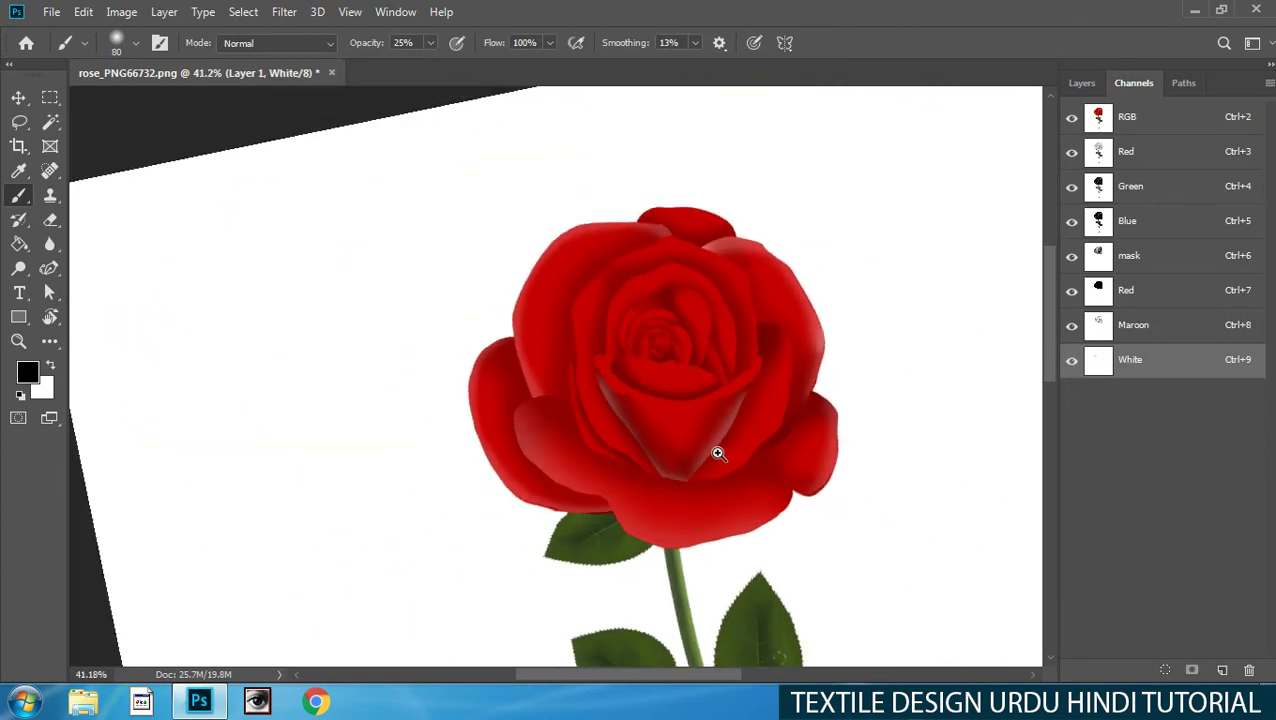
scroll(705, 457, "down", 1)
scroll(698, 456, "up", 2)
left_click_drag(712, 447, 678, 365)
scroll(678, 365, "up", 2)
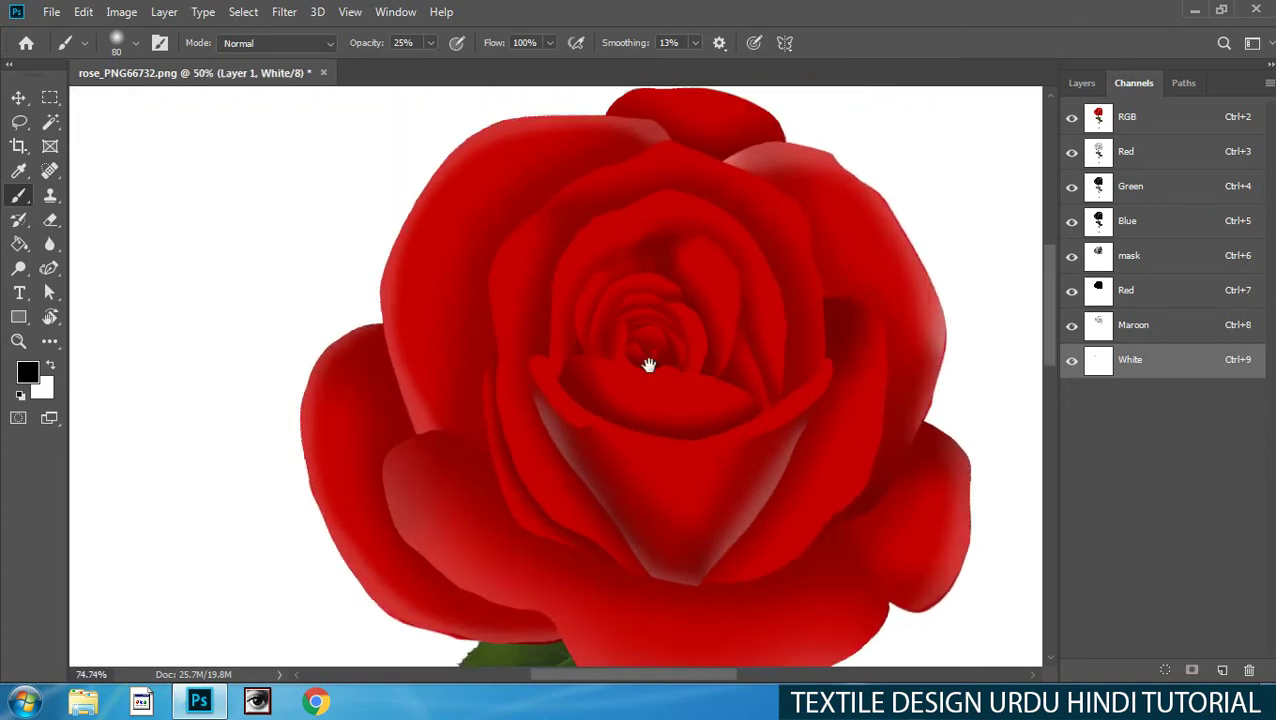
Select the left inner petal and brighten it with a white stroke, redoing the first stroke.
left_click(1100, 297)
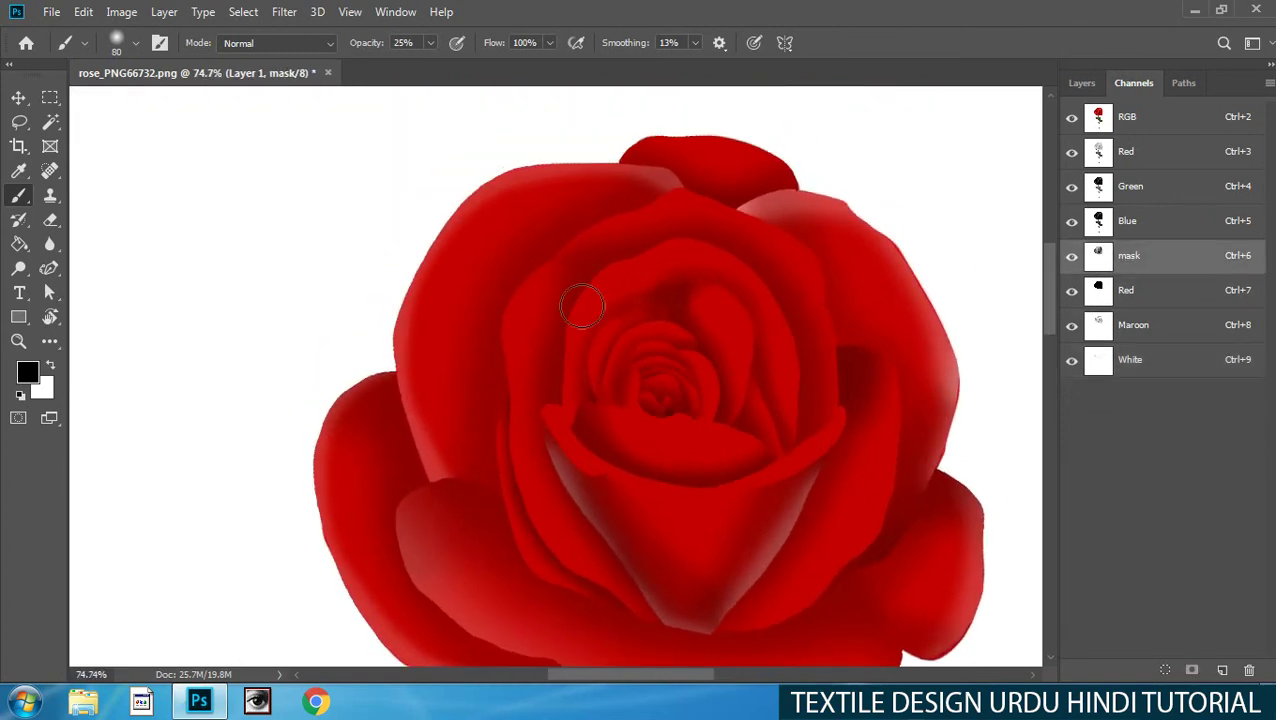
key("w")
left_click(540, 316)
left_click(1108, 358)
key("b")
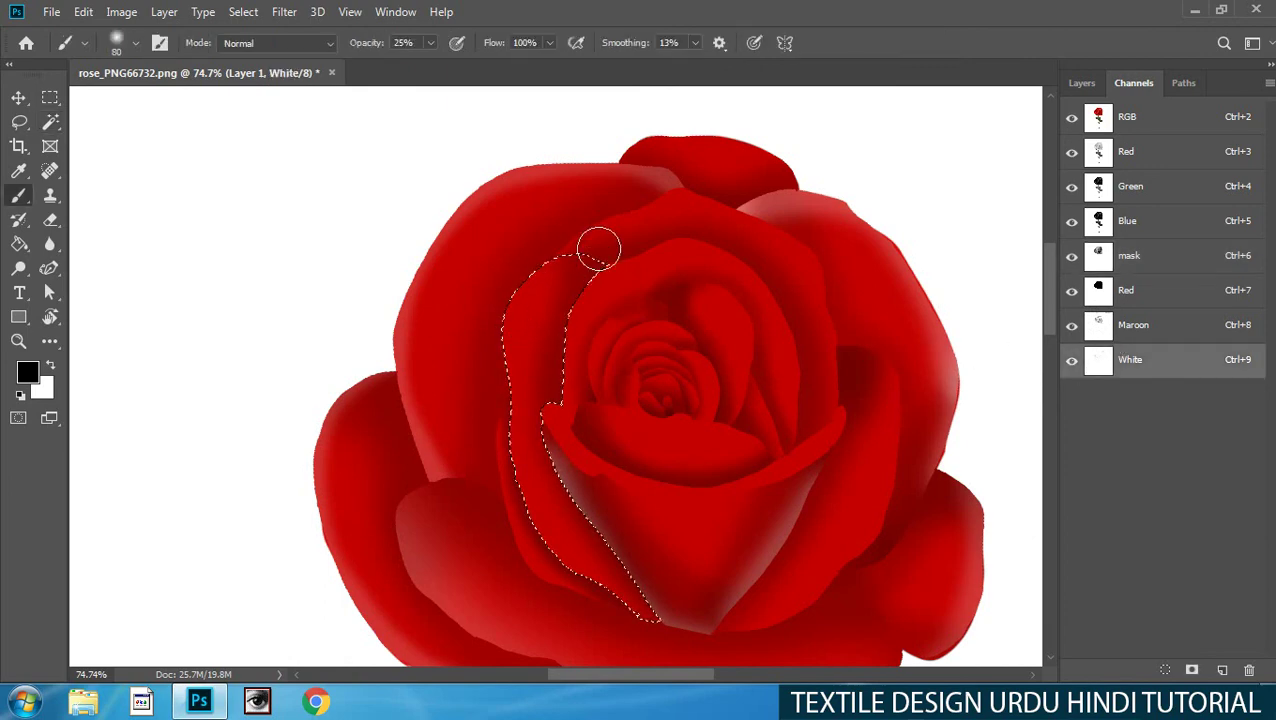
mouse_move(598, 250)
left_mouse_down()
mouse_move(510, 296)
mouse_move(496, 427)
mouse_move(505, 500)
left_mouse_up()
key("ctrl+z")
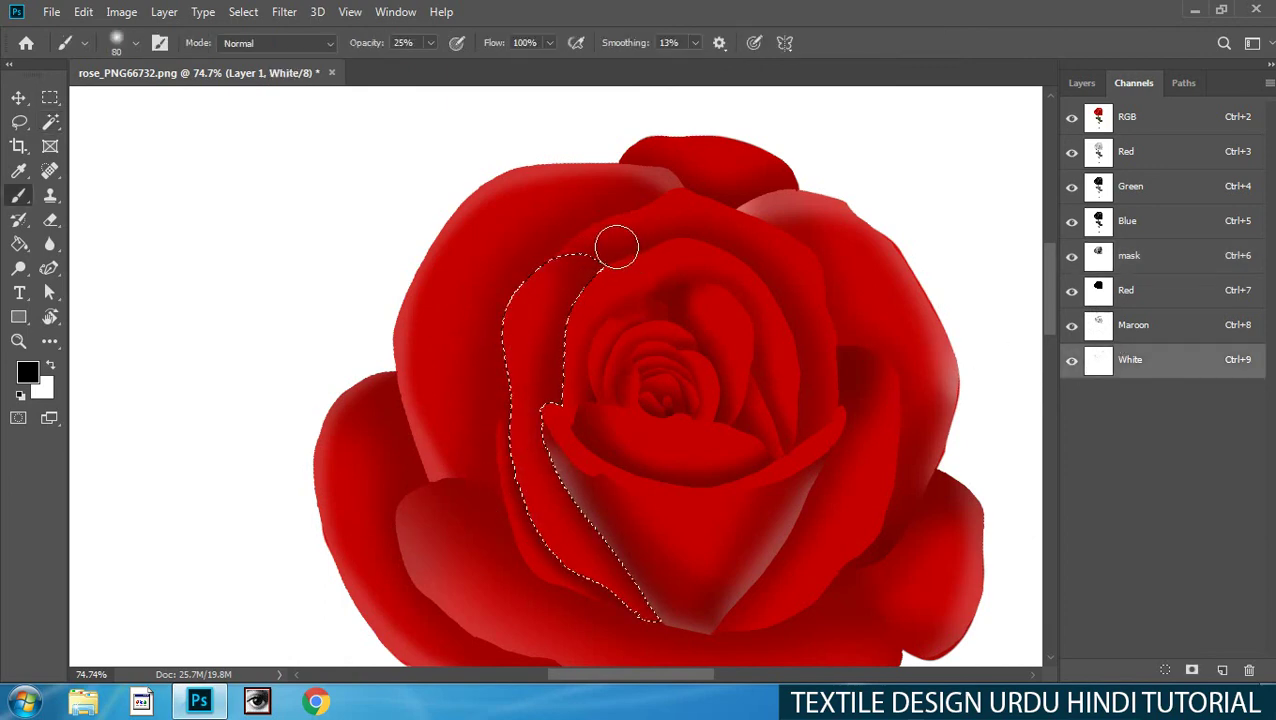
mouse_move(496, 424)
left_mouse_down()
mouse_move(516, 521)
mouse_move(570, 590)
mouse_move(650, 625)
left_mouse_up()
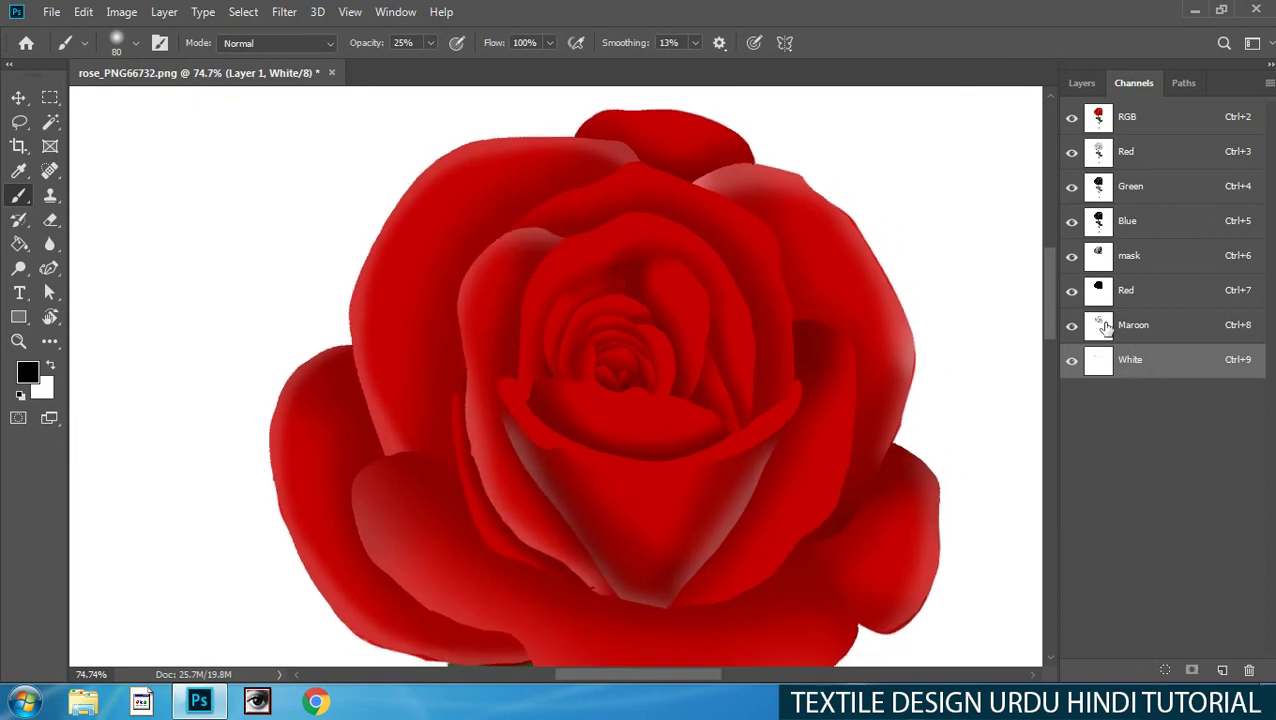
Lighten the top edge of the lower centre petal with a white highlight.
left_click(1102, 265)
key("w")
left_click(639, 424)
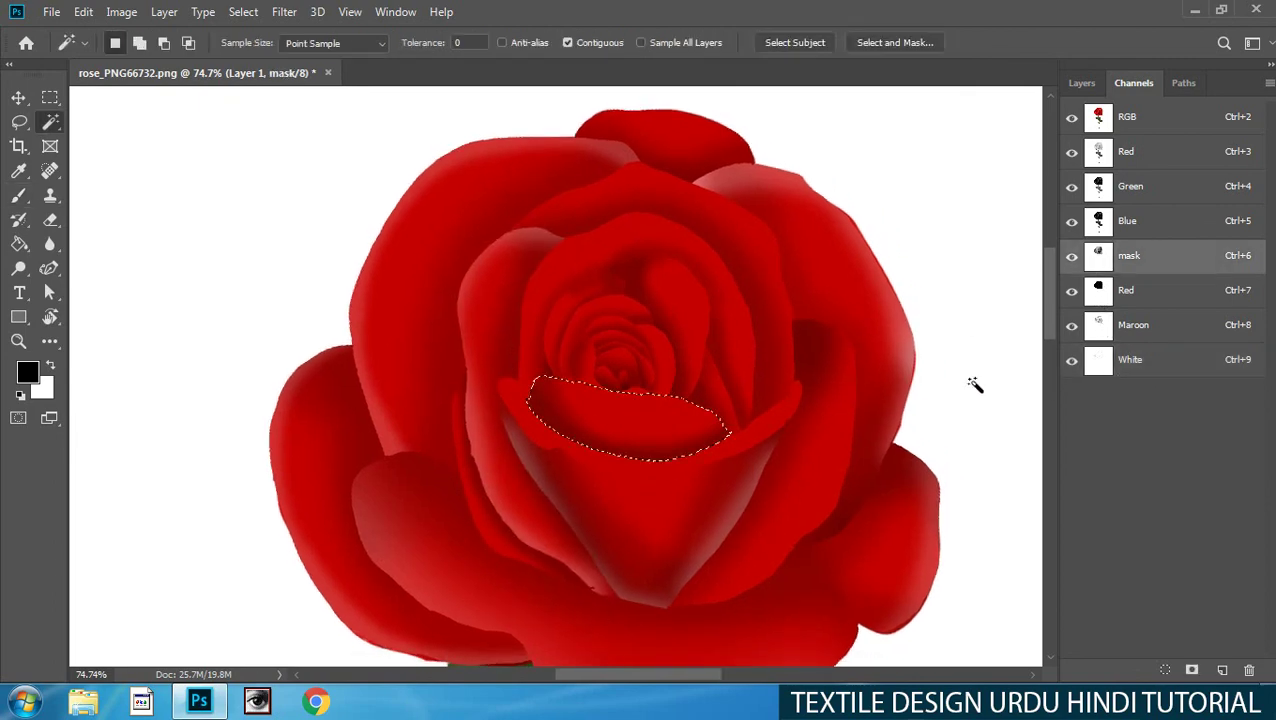
left_click(1110, 360)
key("b")
left_click_drag(541, 365, 780, 404)
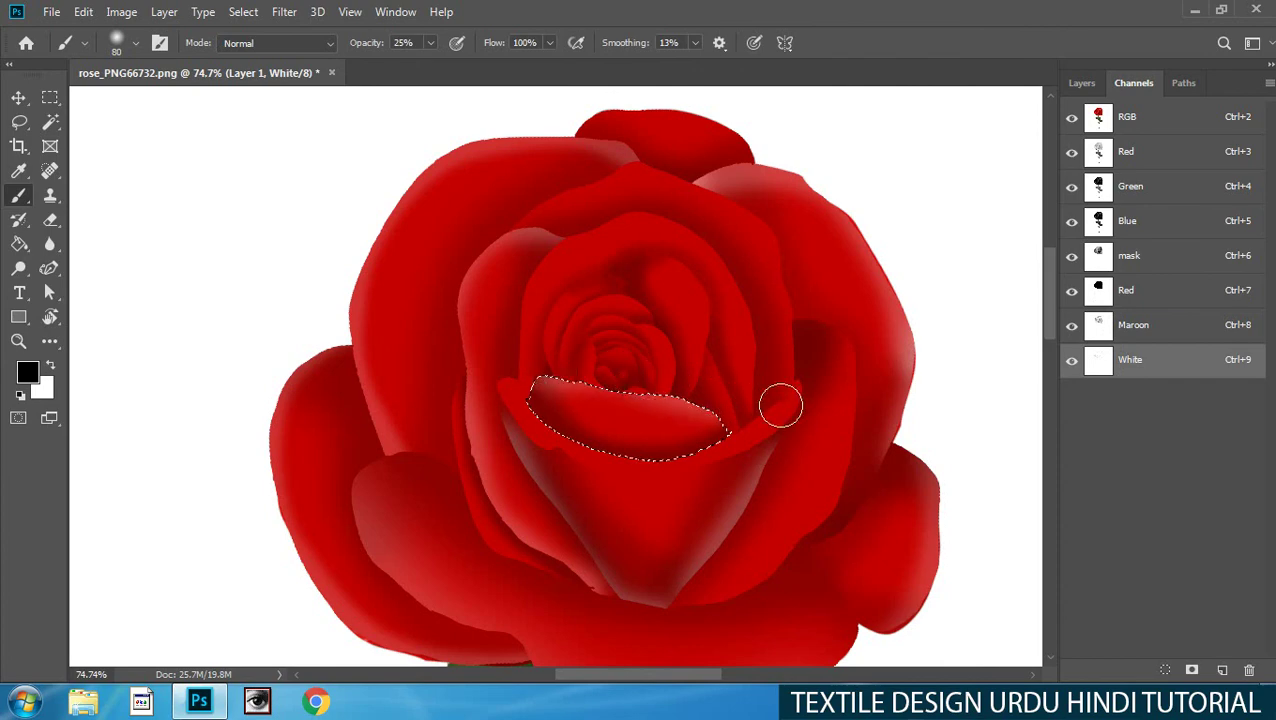
key("ctrl+d")
Brush a small white highlight inside the inner petal.
left_click(1098, 262)
key("w")
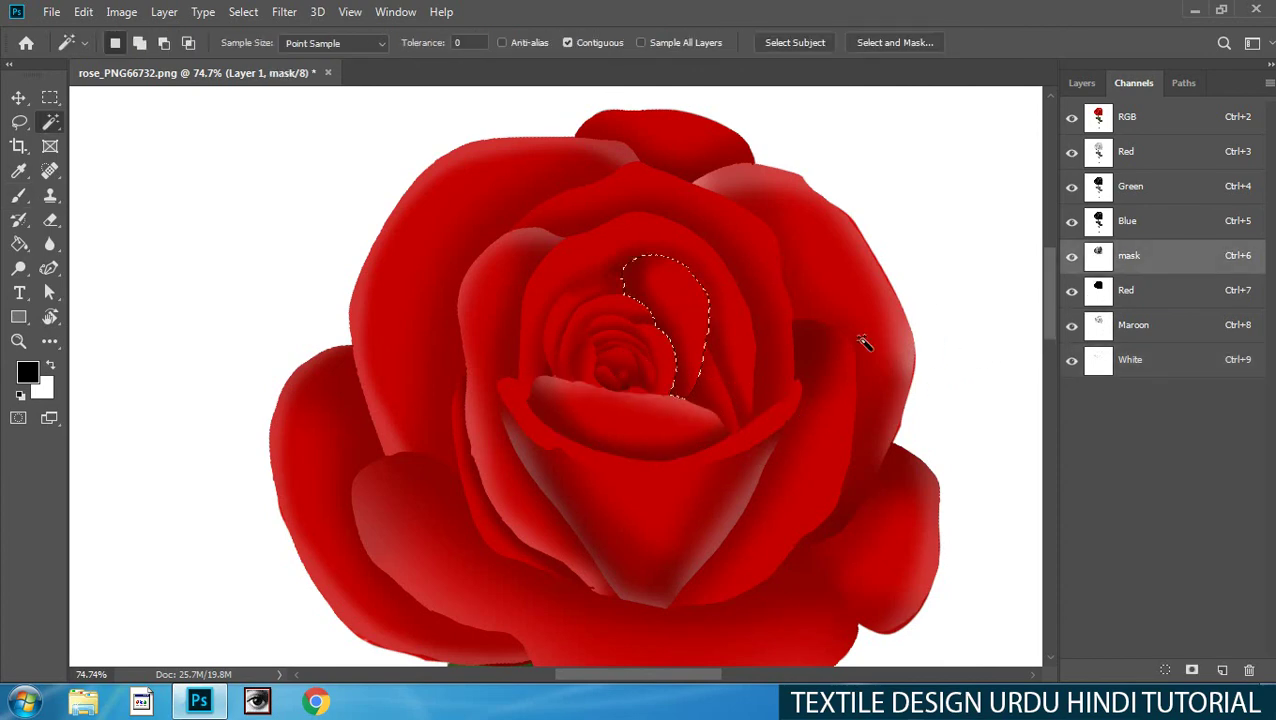
left_click(1105, 360)
key("b")
left_click_drag(690, 250, 712, 270)
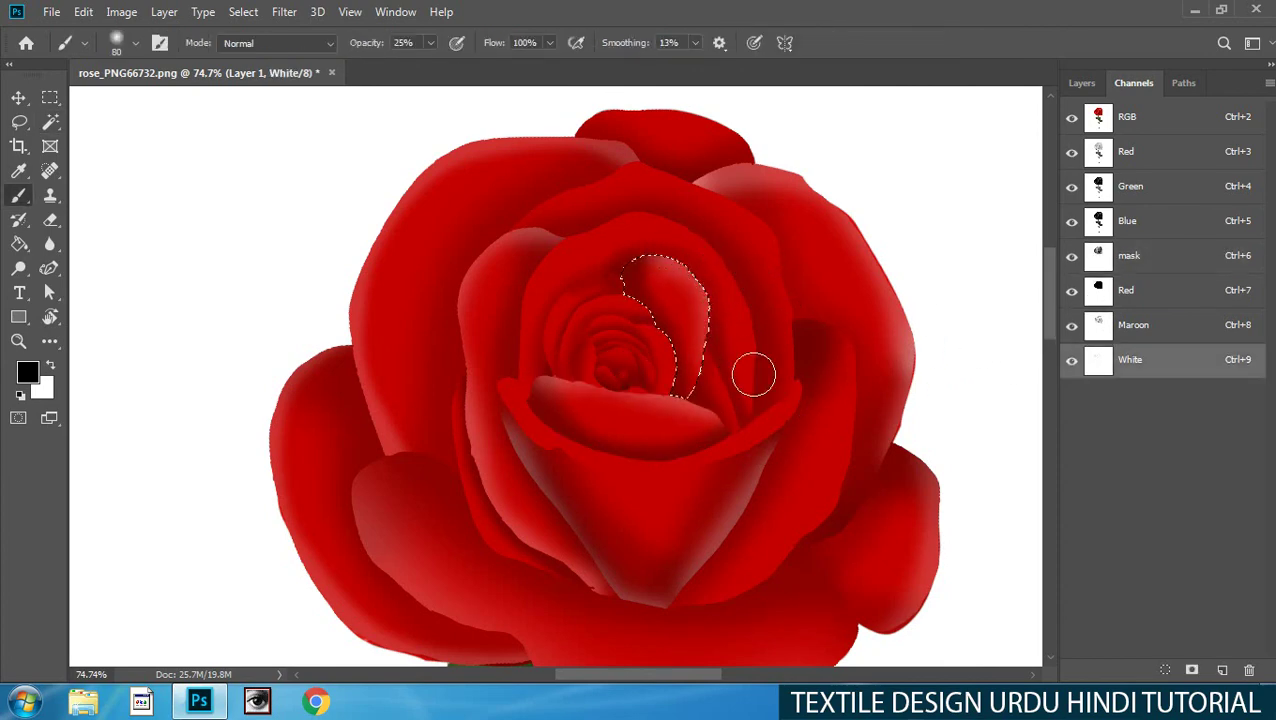
key("ctrl+d")
Select the wide inner petal from the mask and highlight its edge in white.
left_click(1092, 260)
key("w")
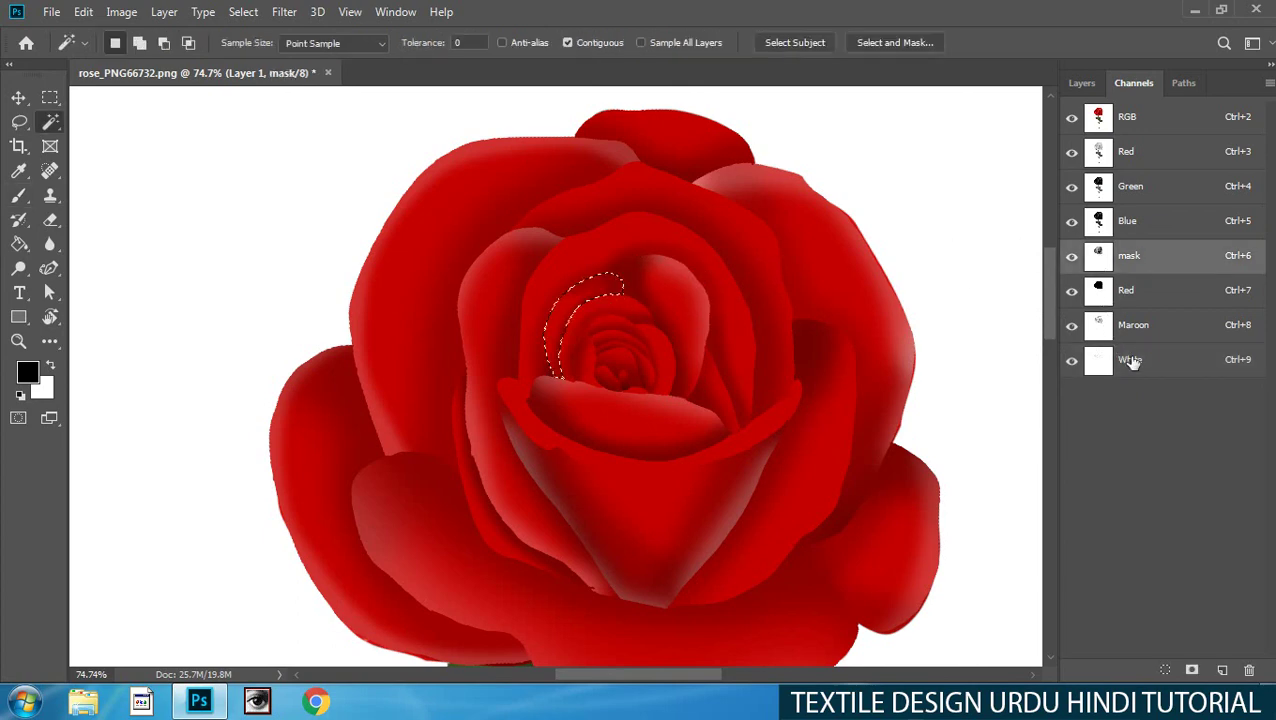
left_click(1131, 362)
key("b")
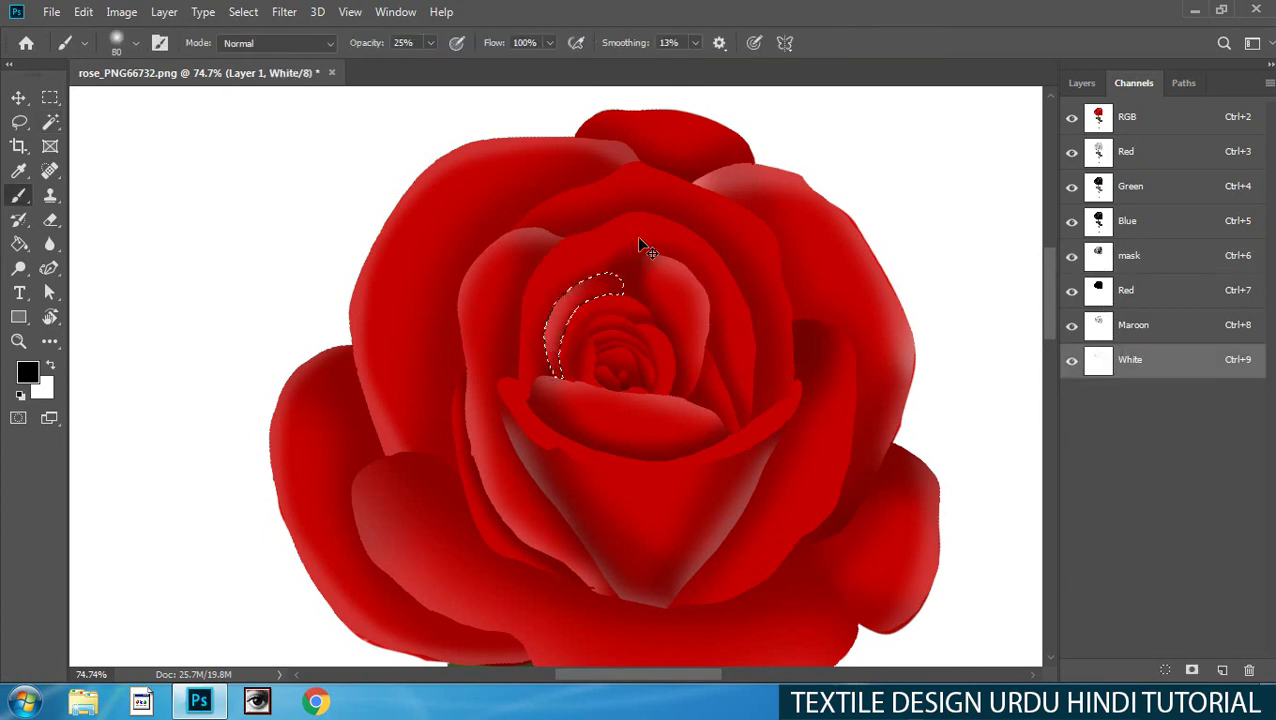
key("ctrl+d")
left_click(1092, 250)
key("w")
left_click(692, 248)
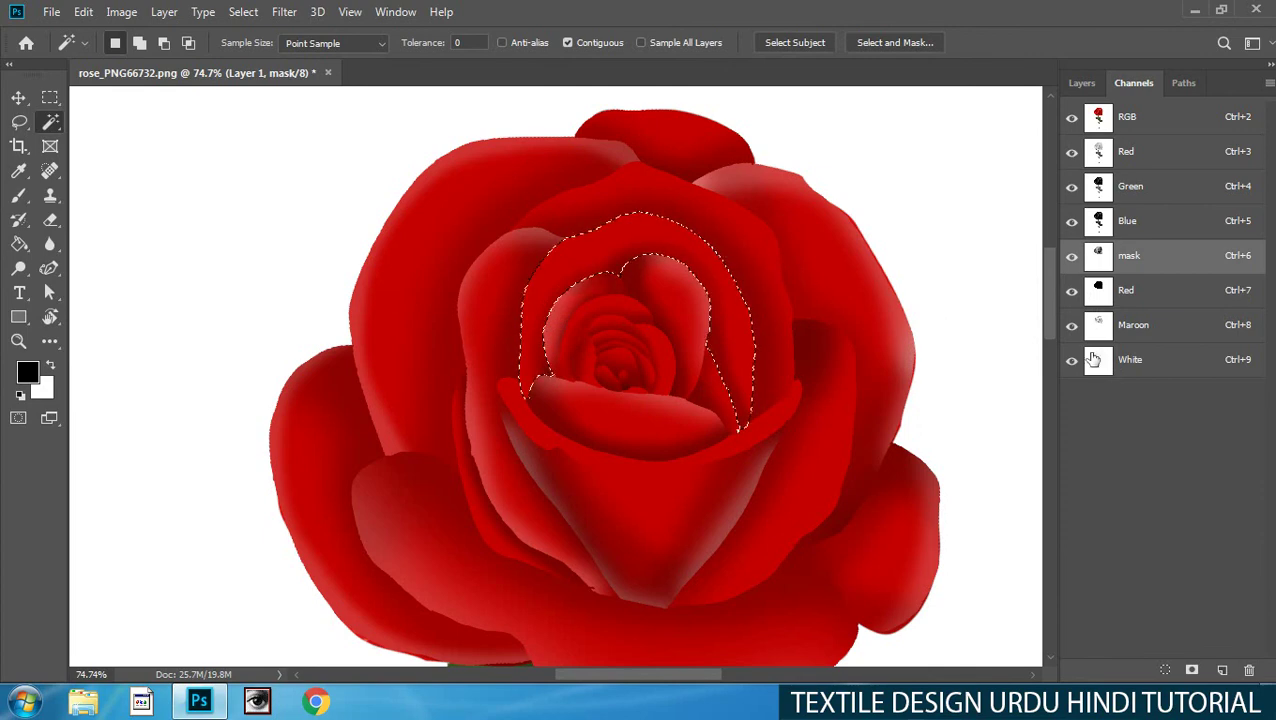
left_click(1092, 360)
key("b")
left_click_drag(757, 420, 573, 221)
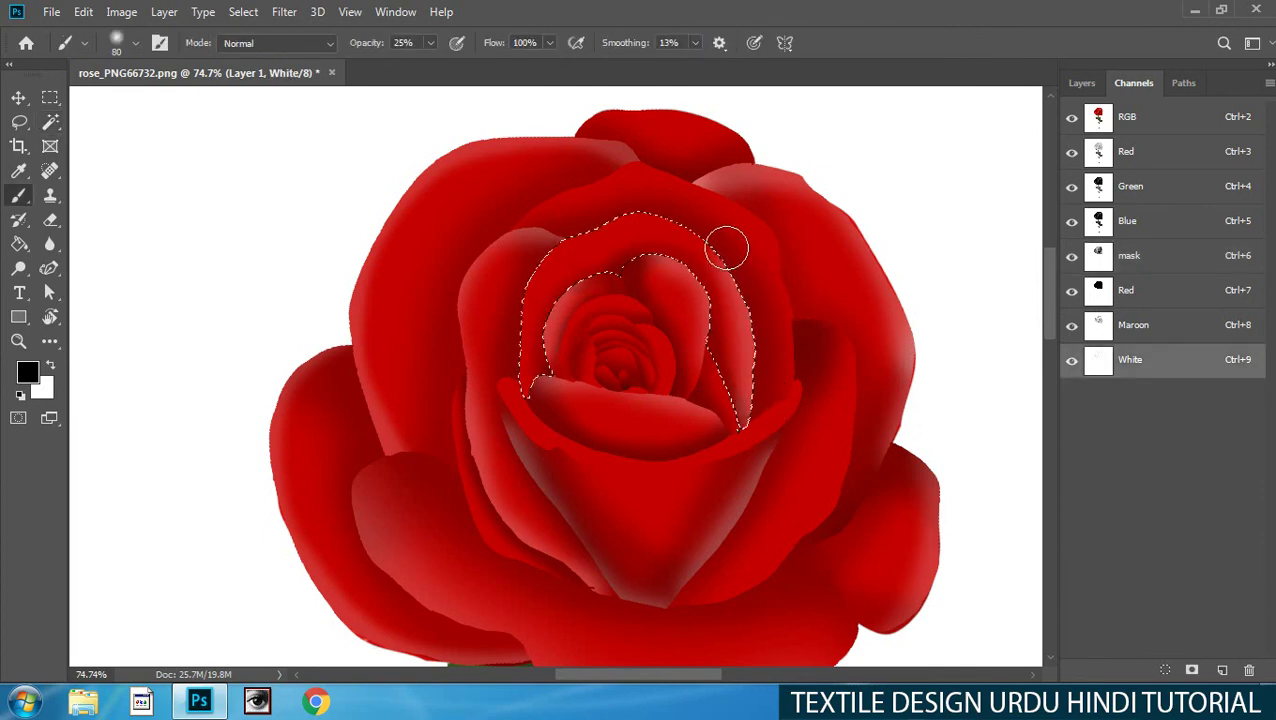
Select the upper outer petal from the mask and brush a white highlight on it.
scroll(647, 357, "down", 5)
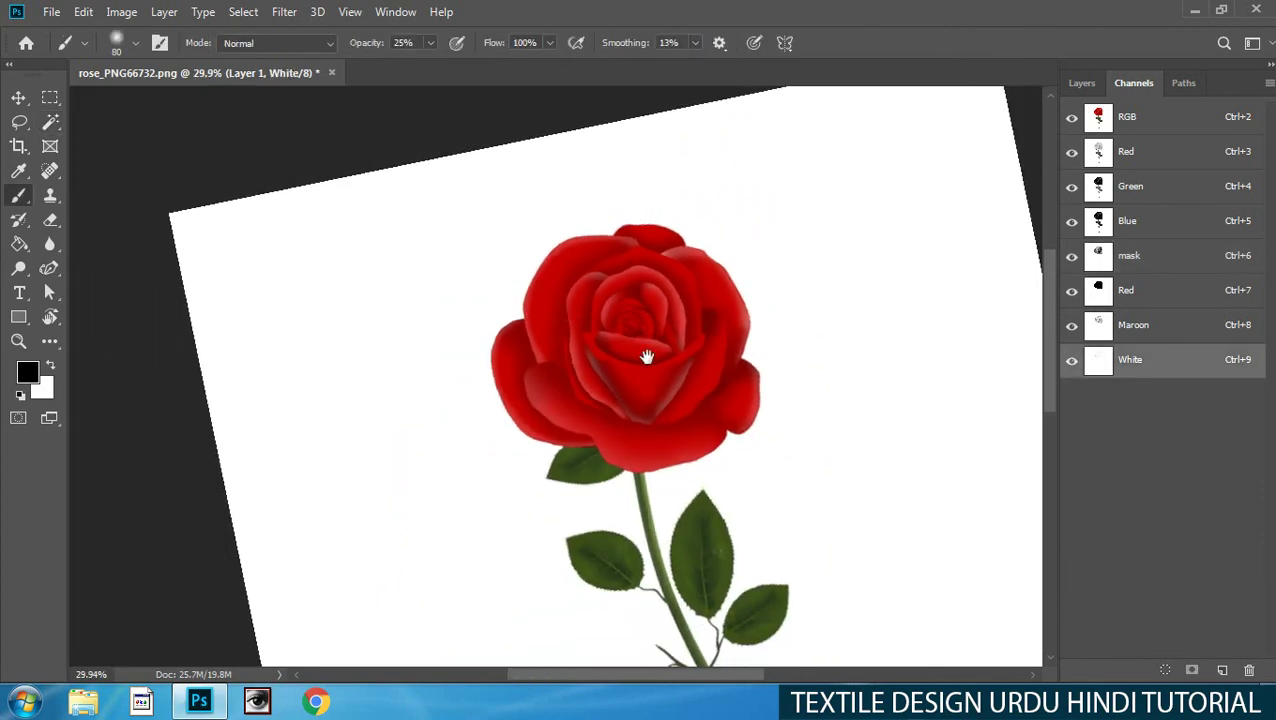
scroll(641, 314, "up", 3)
scroll(746, 336, "up", 2)
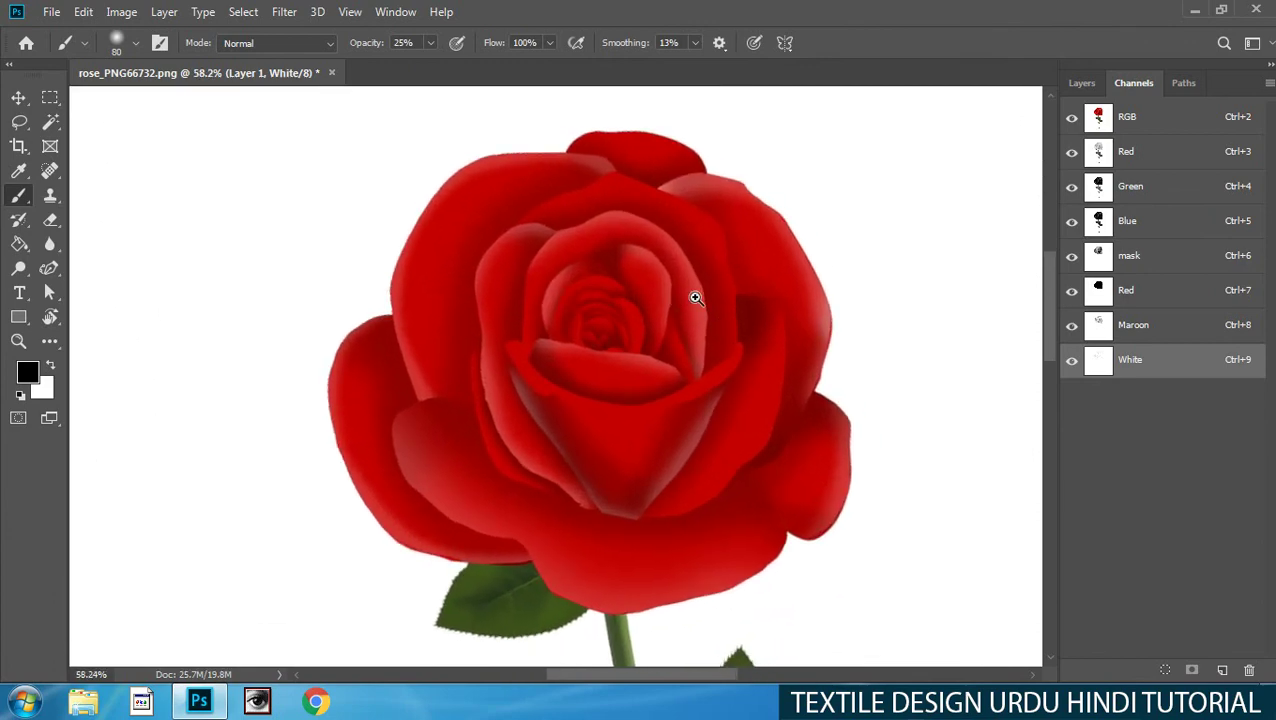
scroll(692, 296, "up", 2)
left_click(1129, 256)
key("w")
left_click(703, 213)
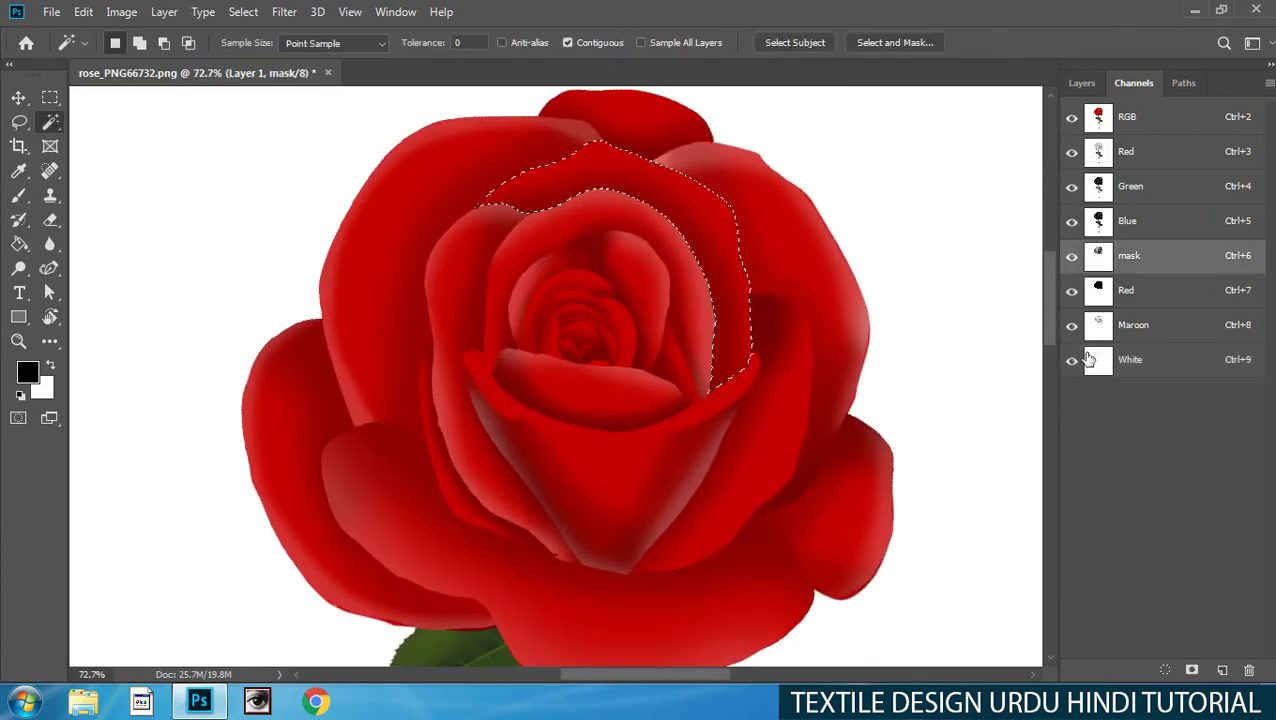
key("ctrl+9")
key("b")
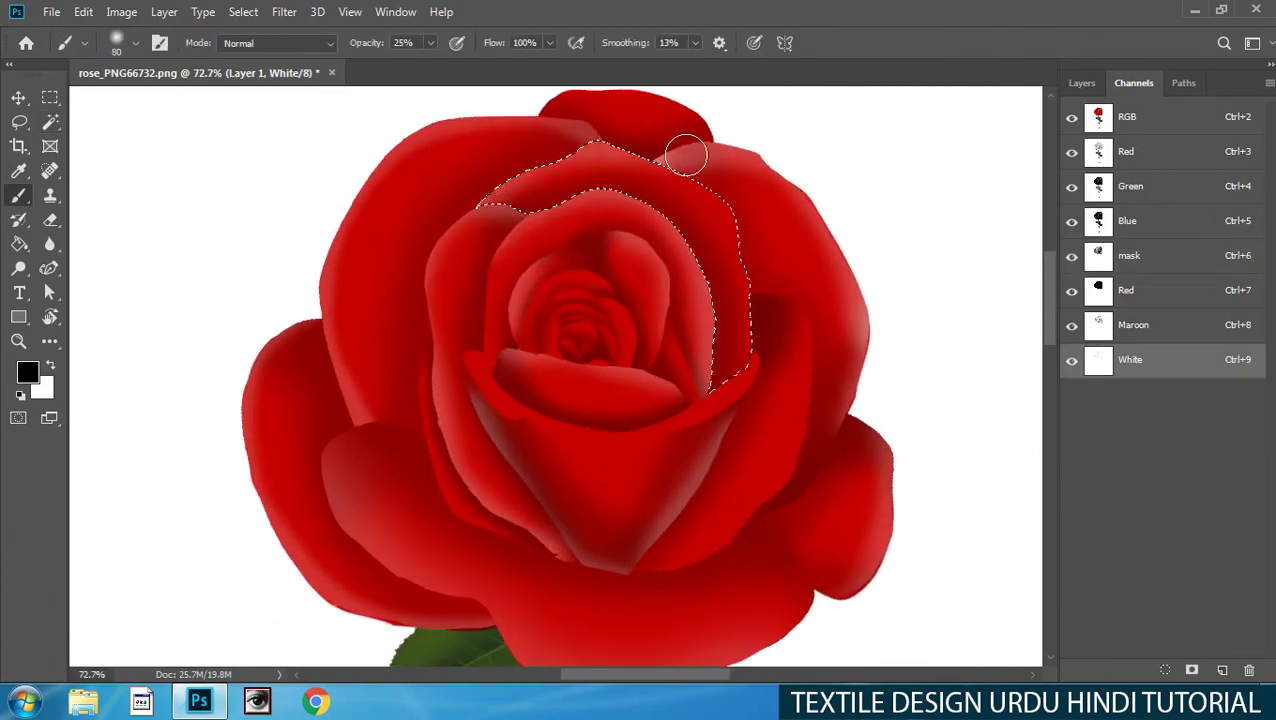
key("ctrl+d")
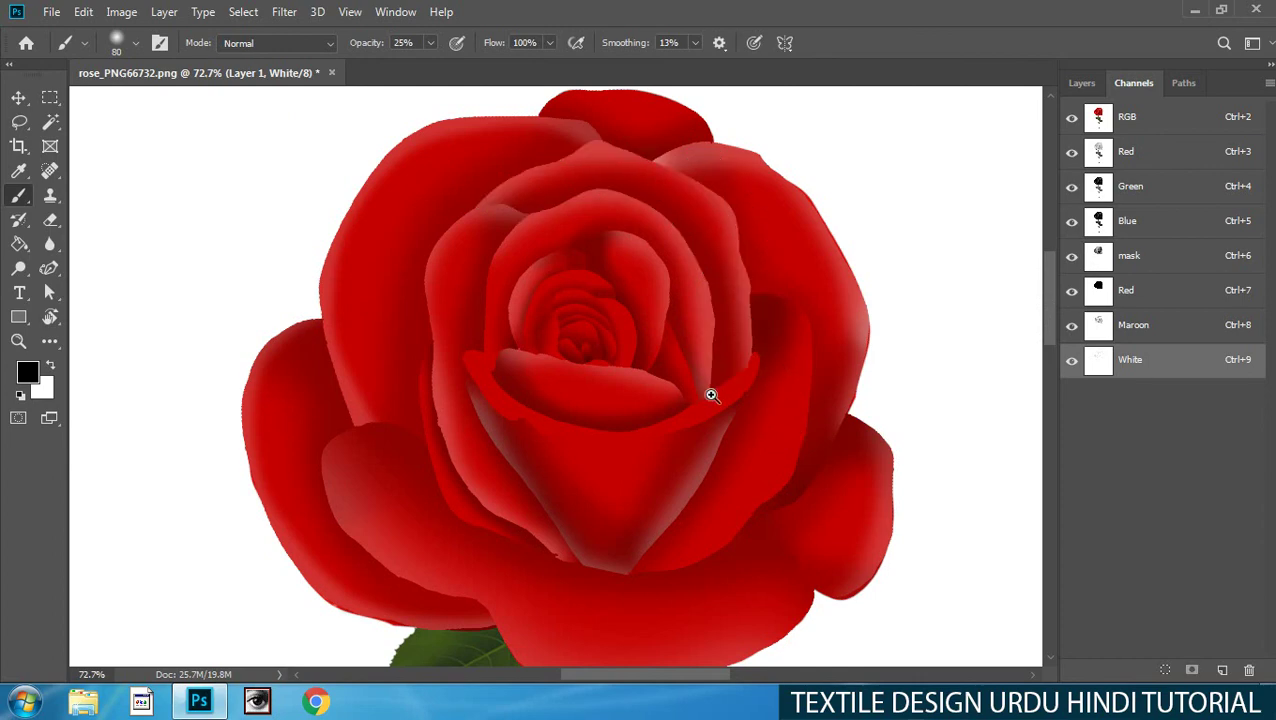
scroll(715, 415, "down", 2)
scroll(723, 446, "down", 2)
scroll(810, 435, "down", 1)
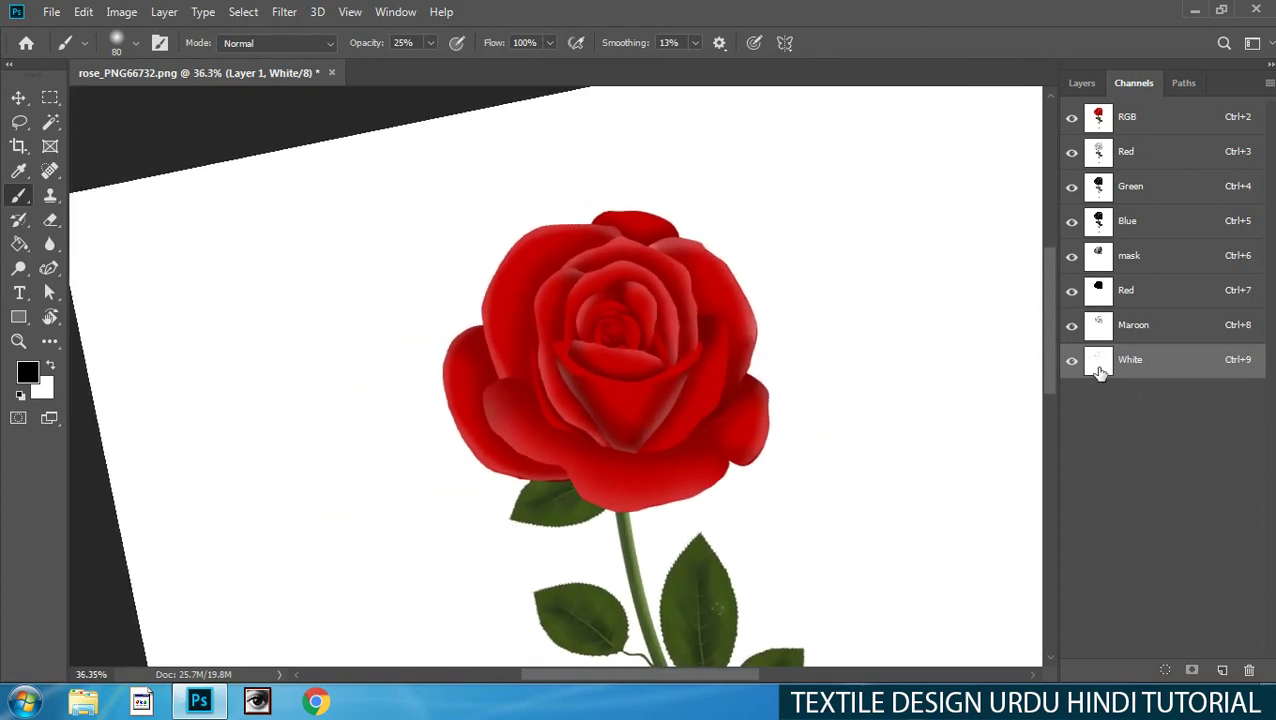
scroll(688, 370, "up", 1)
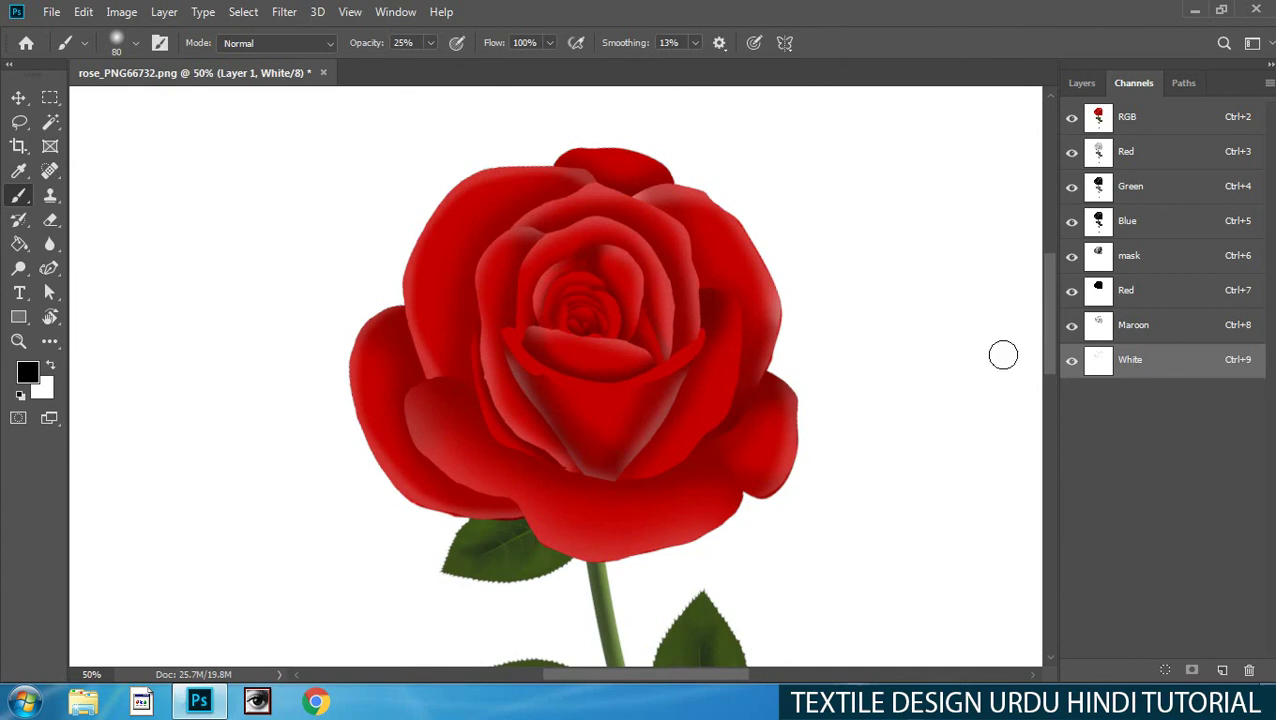
double_click(1106, 370)
left_click_drag(646, 212, 991, 178)
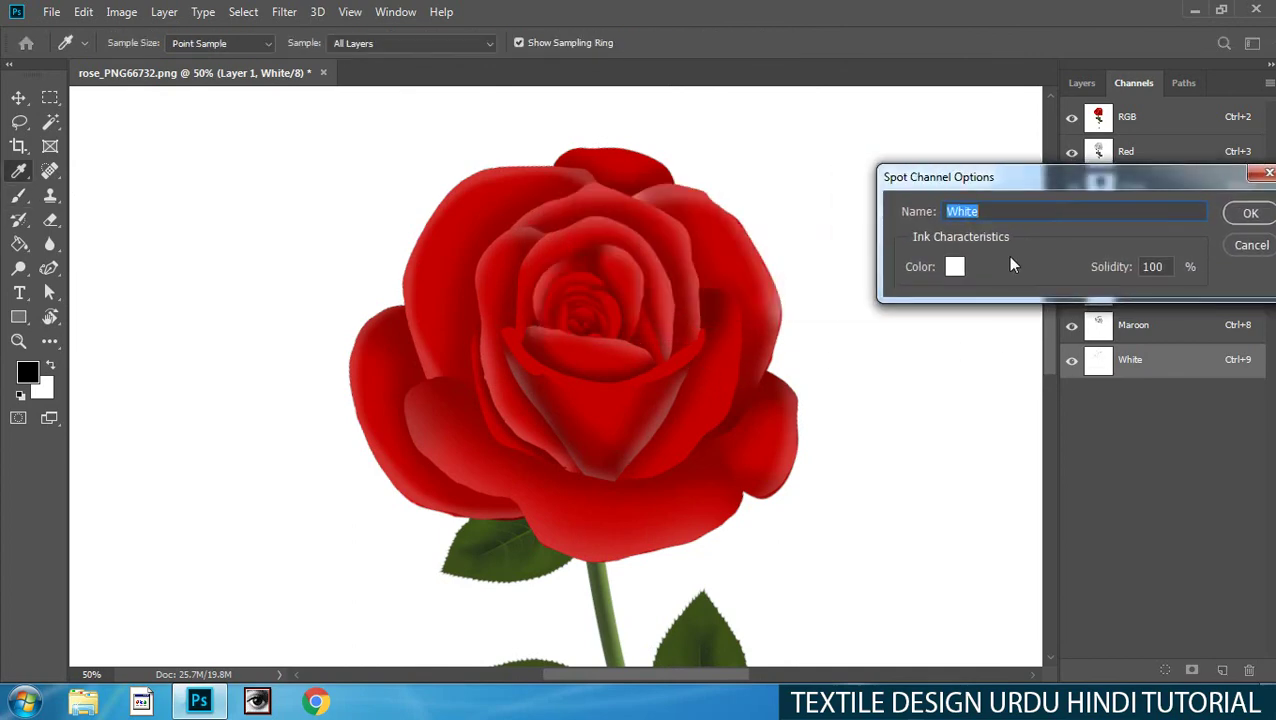
left_click(955, 266)
mouse_move(826, 166)
left_mouse_down()
mouse_move(793, 167)
mouse_move(880, 145)
mouse_move(789, 160)
mouse_move(774, 139)
mouse_move(816, 132)
left_mouse_up()
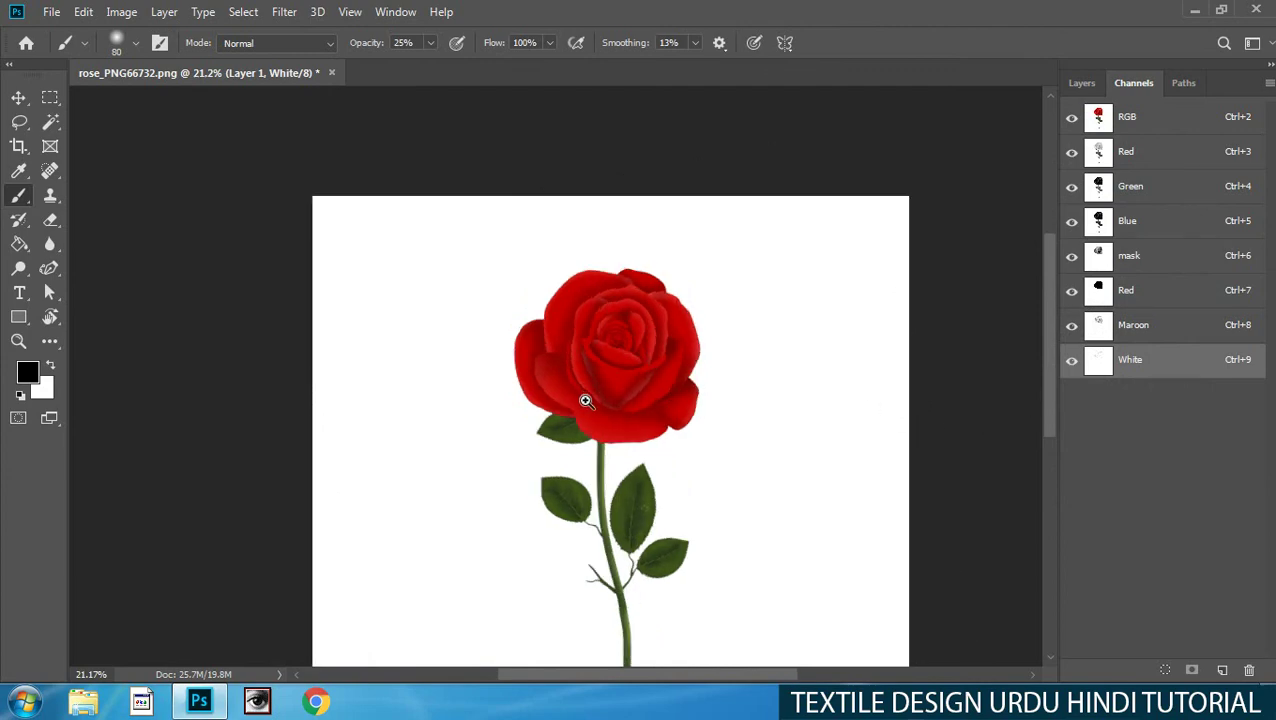
scroll(585, 400, "up", 3)
scroll(712, 447, "down", 3)
scroll(675, 470, "down", 1)
scroll(627, 541, "up", 3)
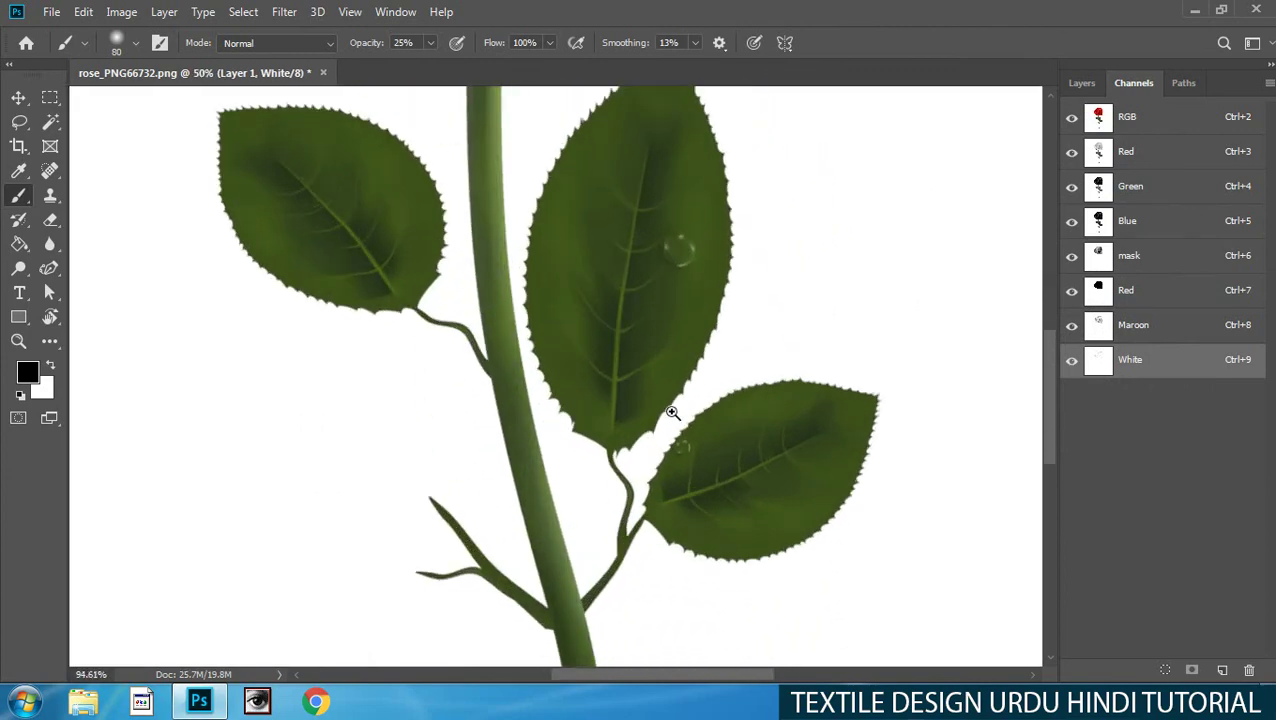
scroll(672, 412, "up", 2)
scroll(628, 312, "up", 2)
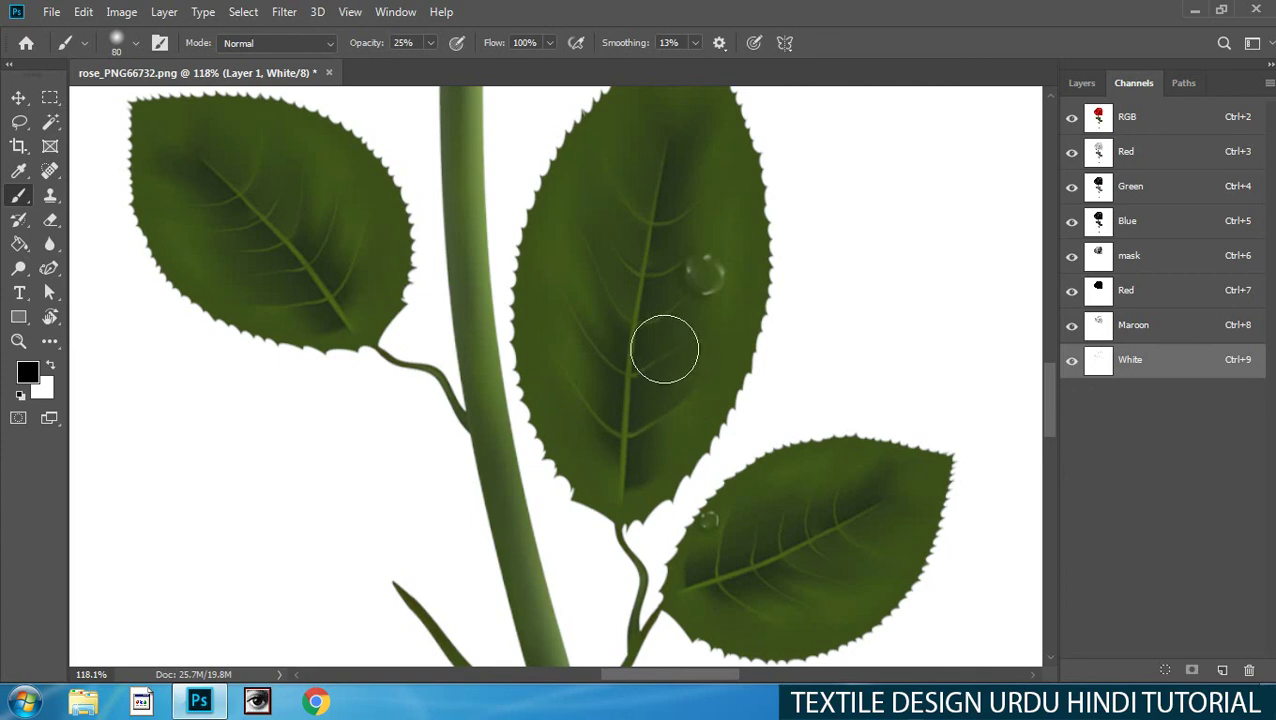
scroll(666, 336, "down", 5)
scroll(603, 400, "up", 2)
scroll(605, 392, "up", 2)
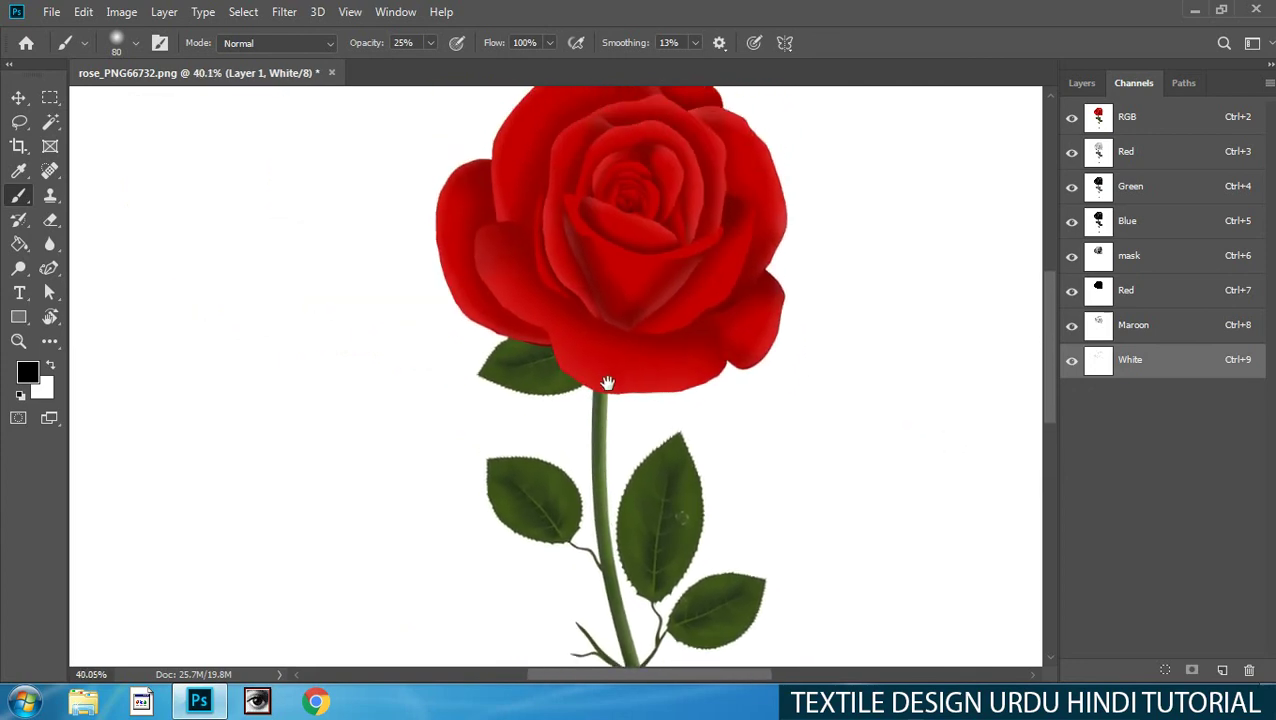
scroll(616, 333, "up", 3)
right_click(700, 352)
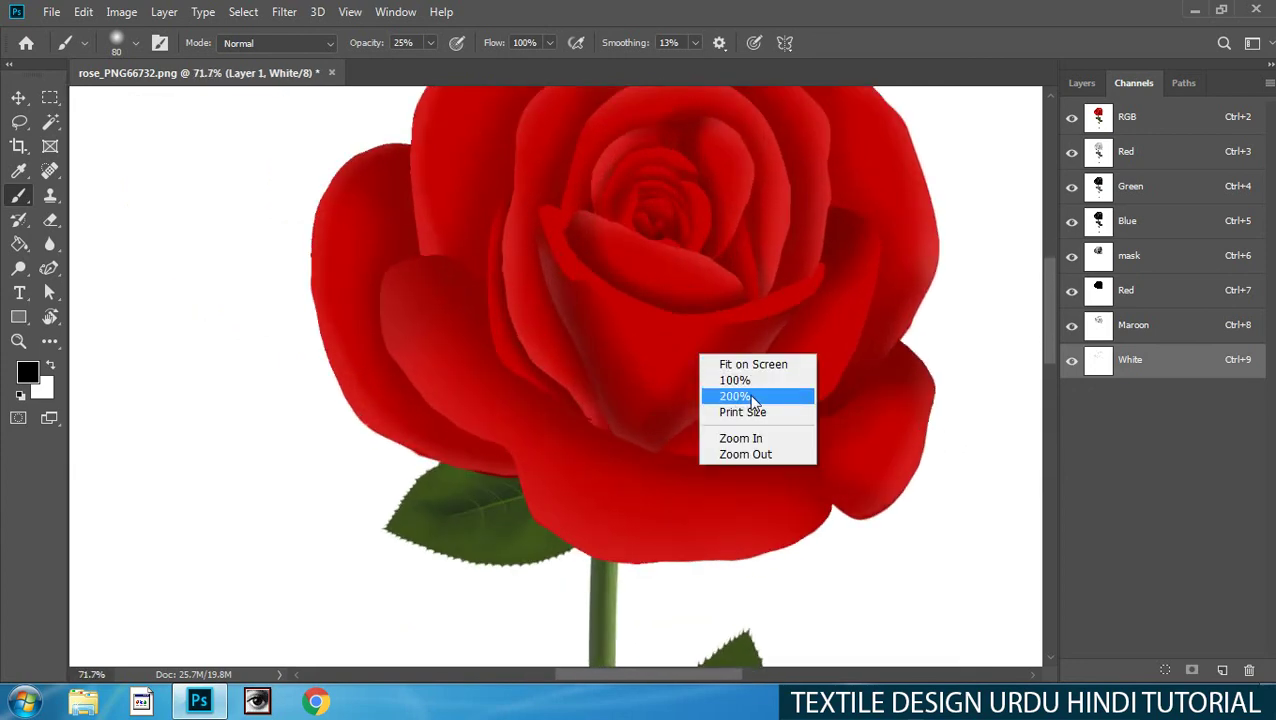
left_click(745, 413)
key("ctrl+9")
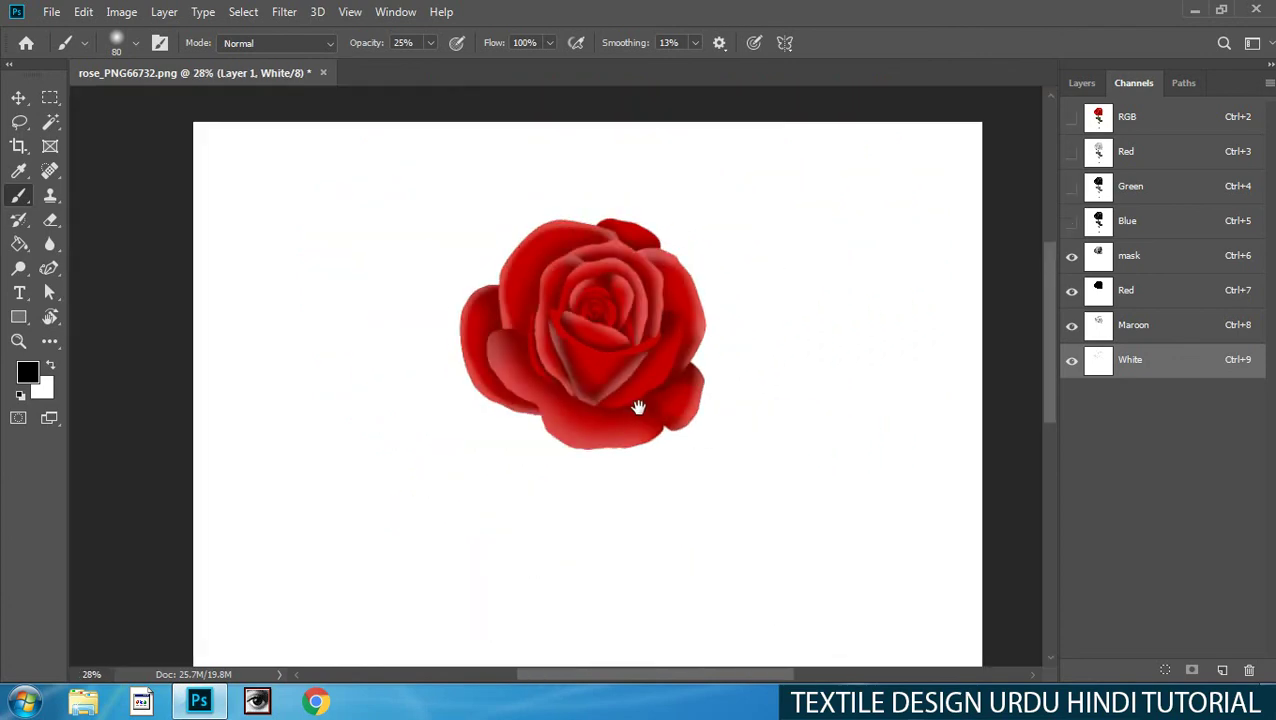
key("ctrl+2")
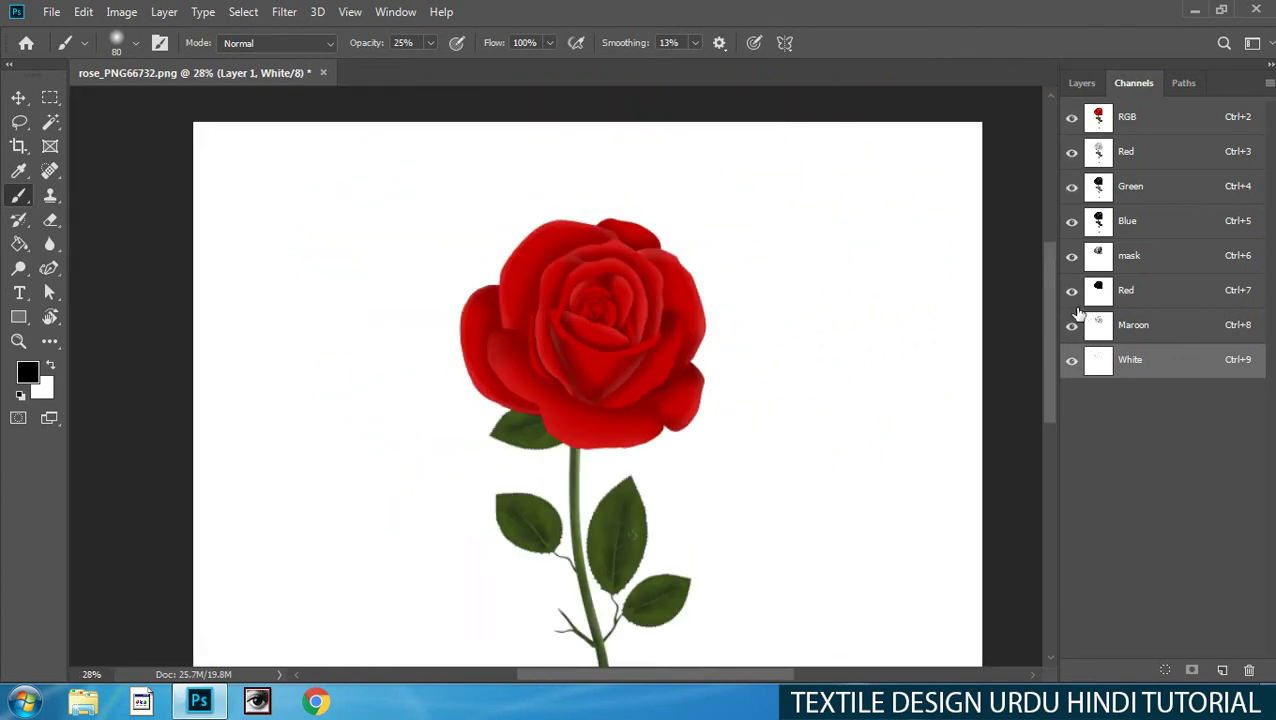
scroll(603, 338, "up", 3)
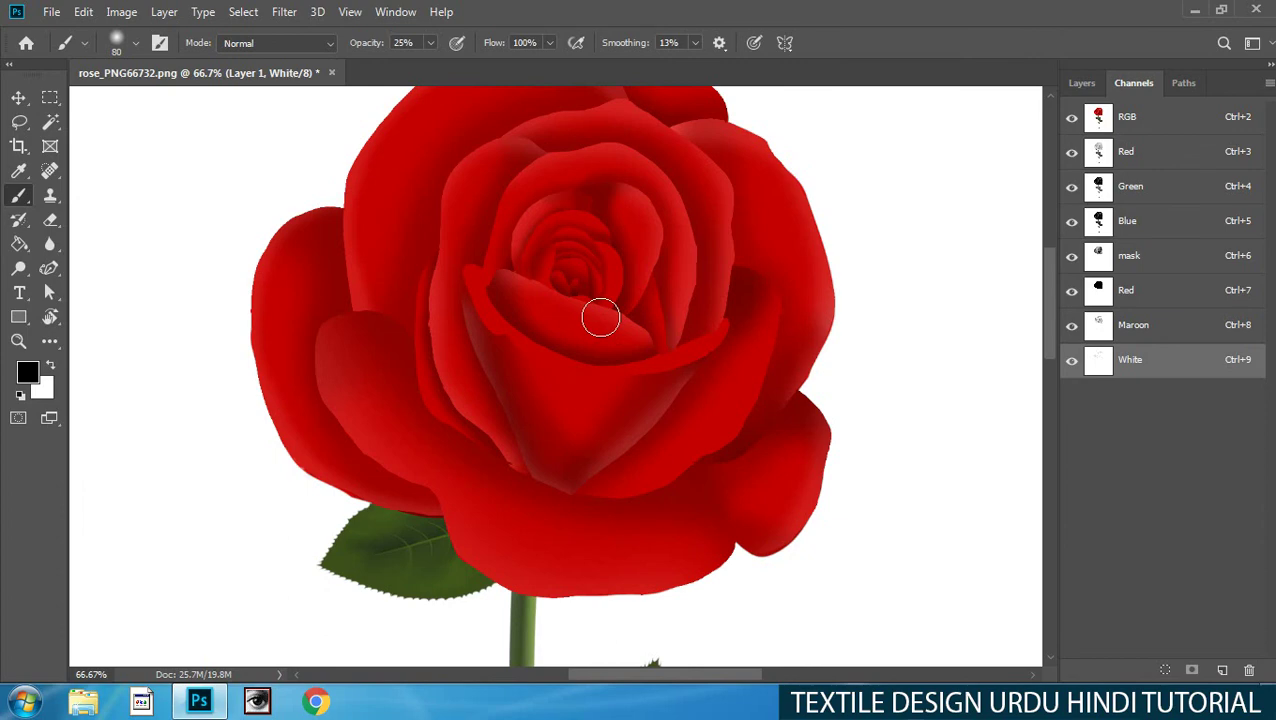